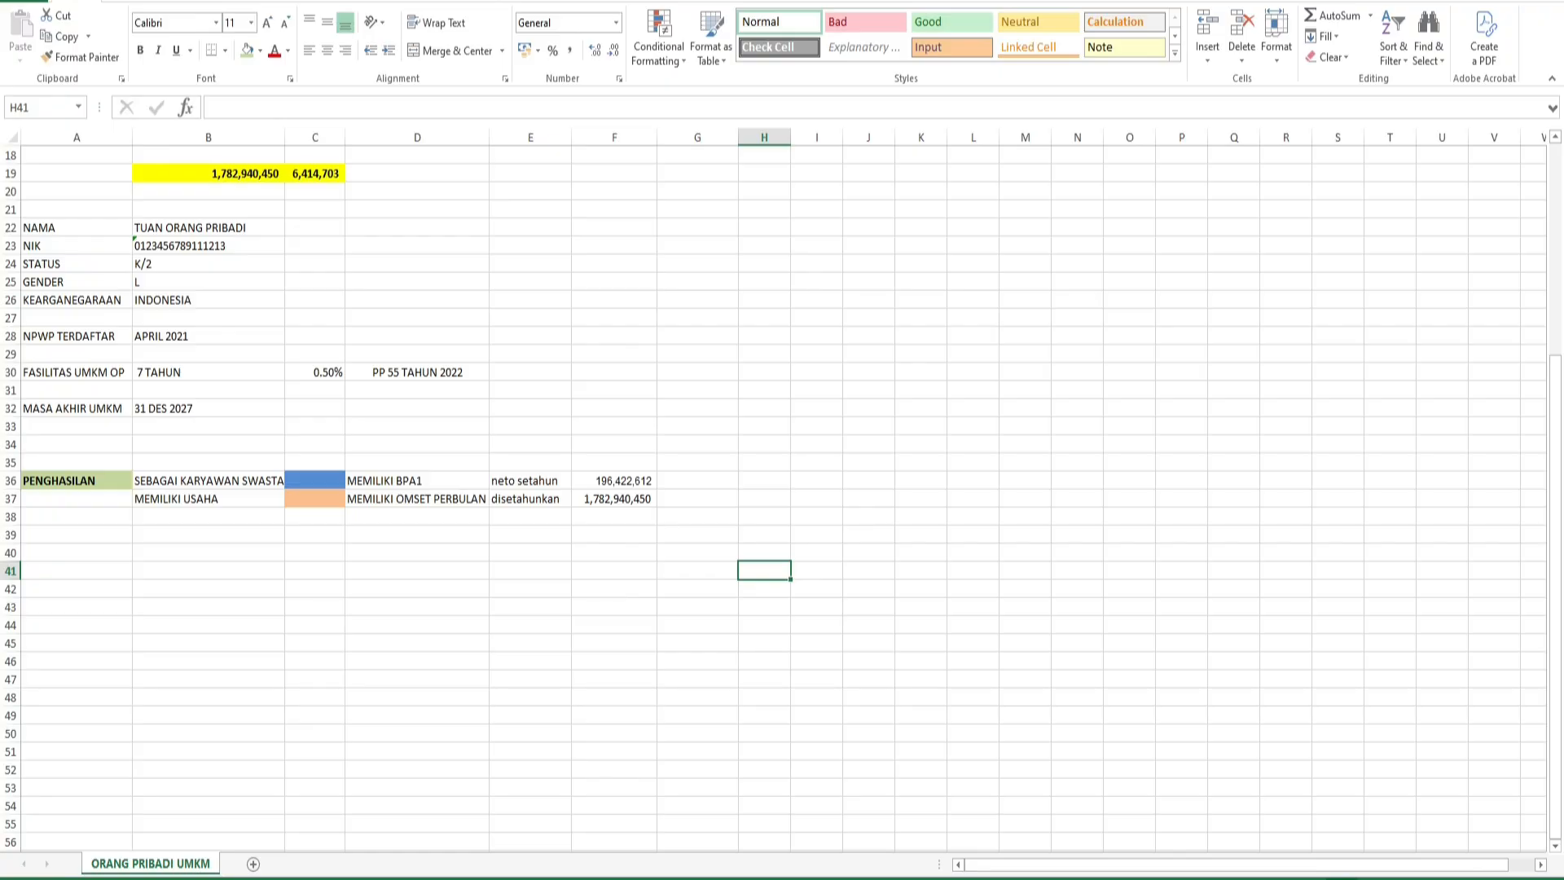
- Review the taxpayer's name, NIK, marital status and gender entries in rows 22 to 25
left_click(417, 643)
left_click(77, 228)
left_click(208, 228)
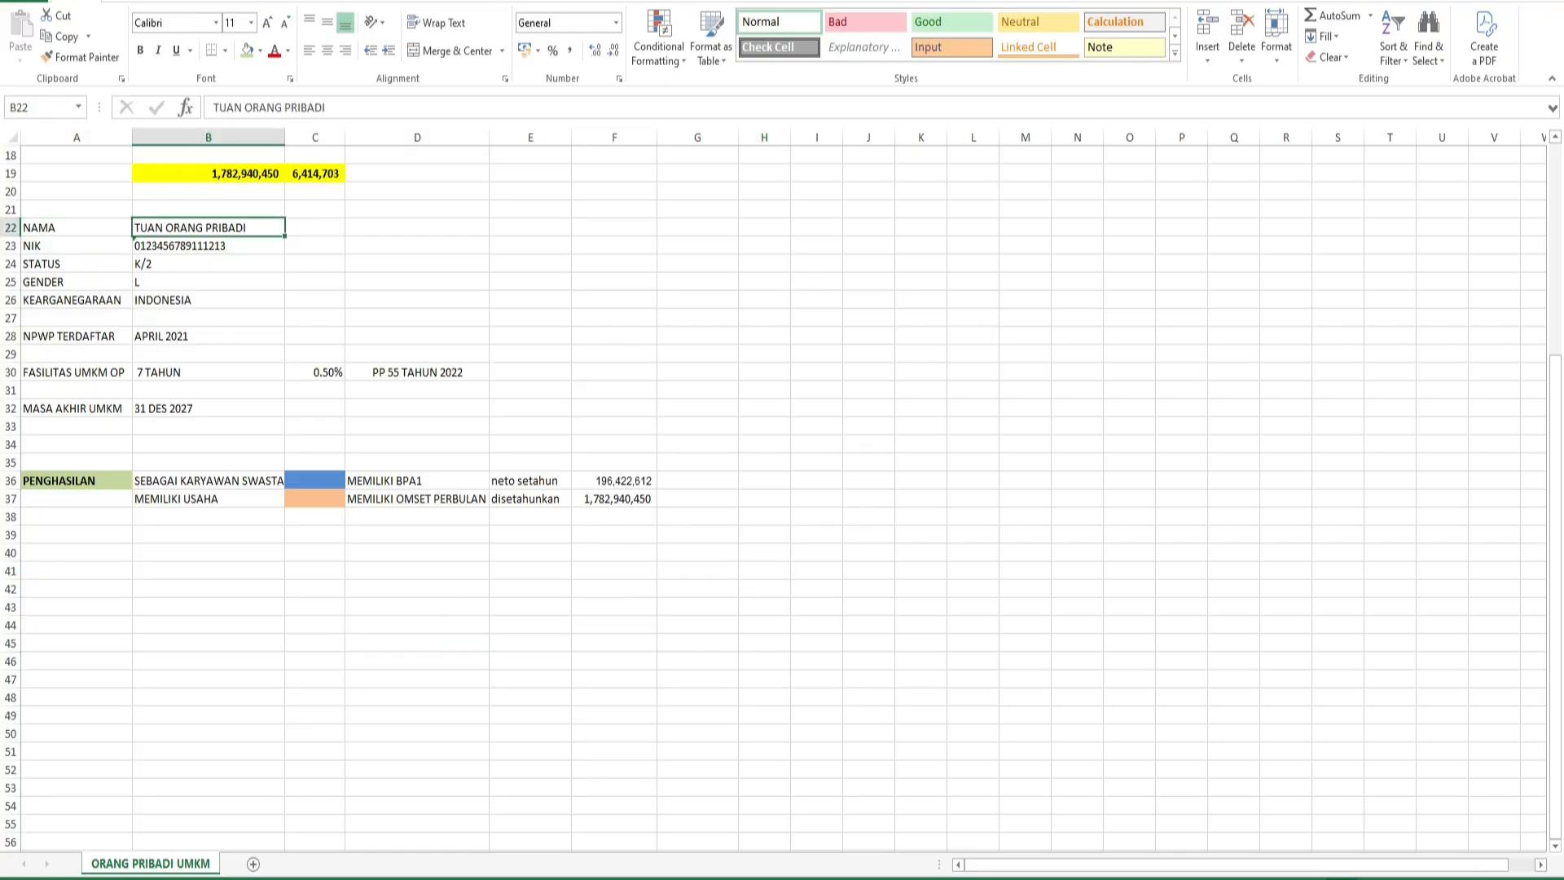
left_click(76, 246)
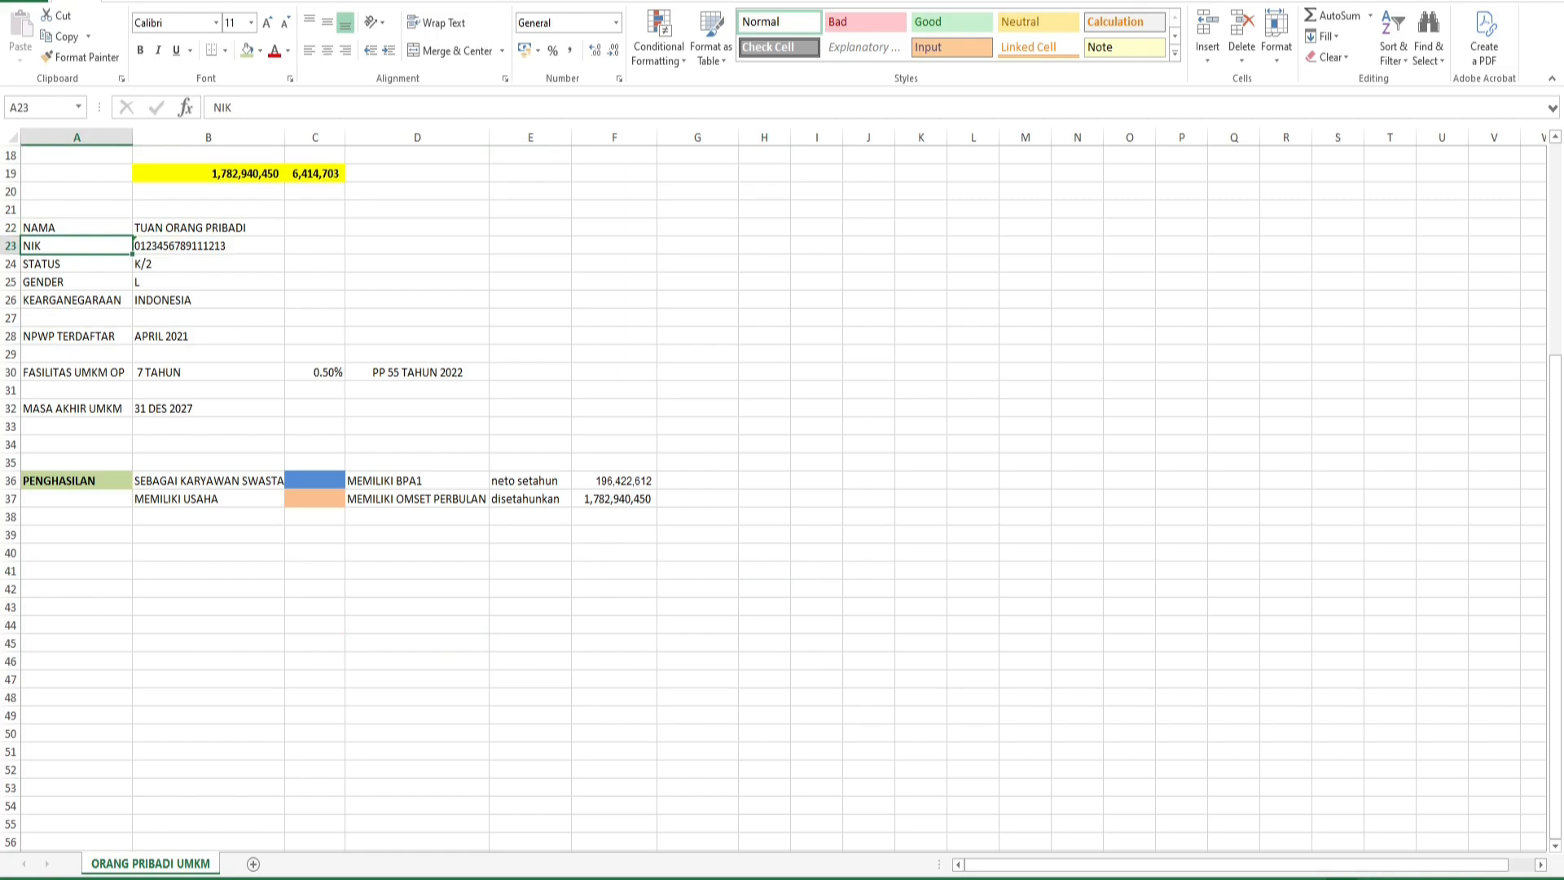
left_click(208, 246)
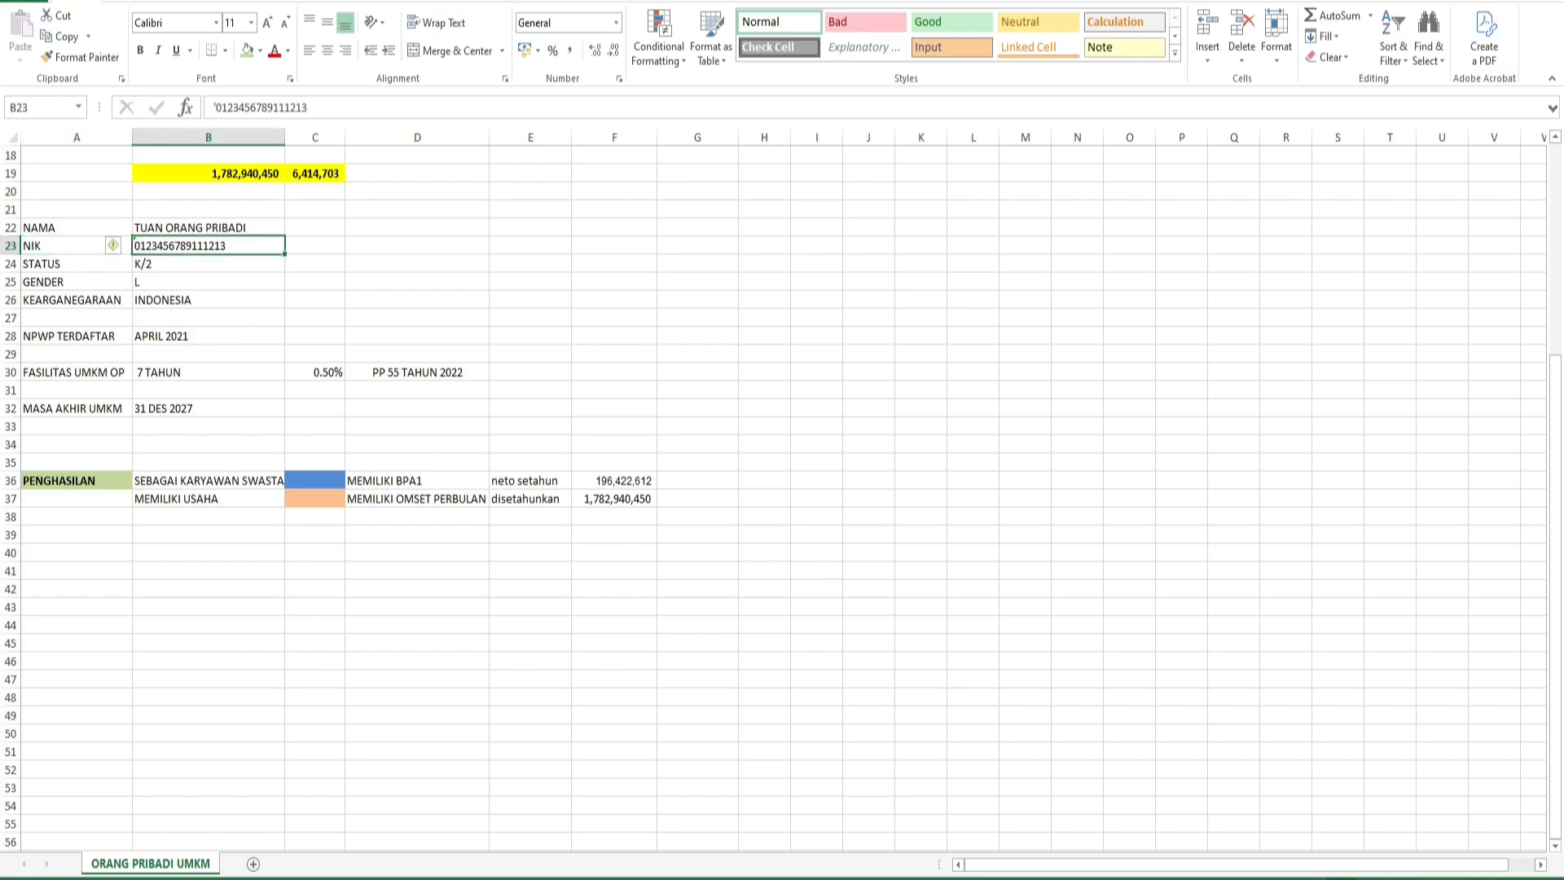
left_click(76, 264)
left_click(209, 264)
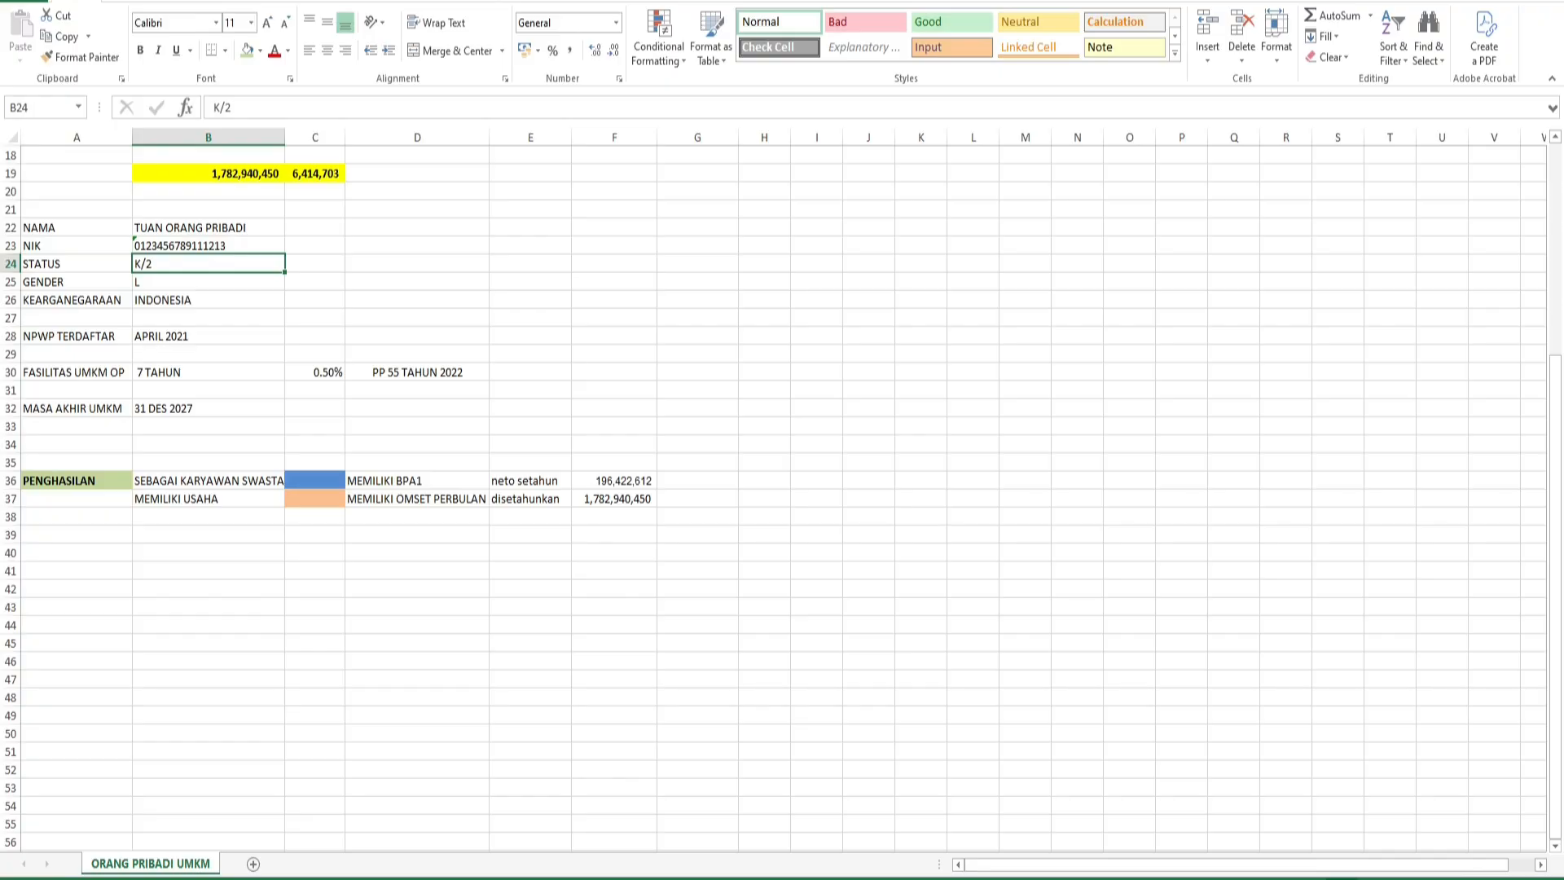
left_click(77, 282)
left_click(209, 281)
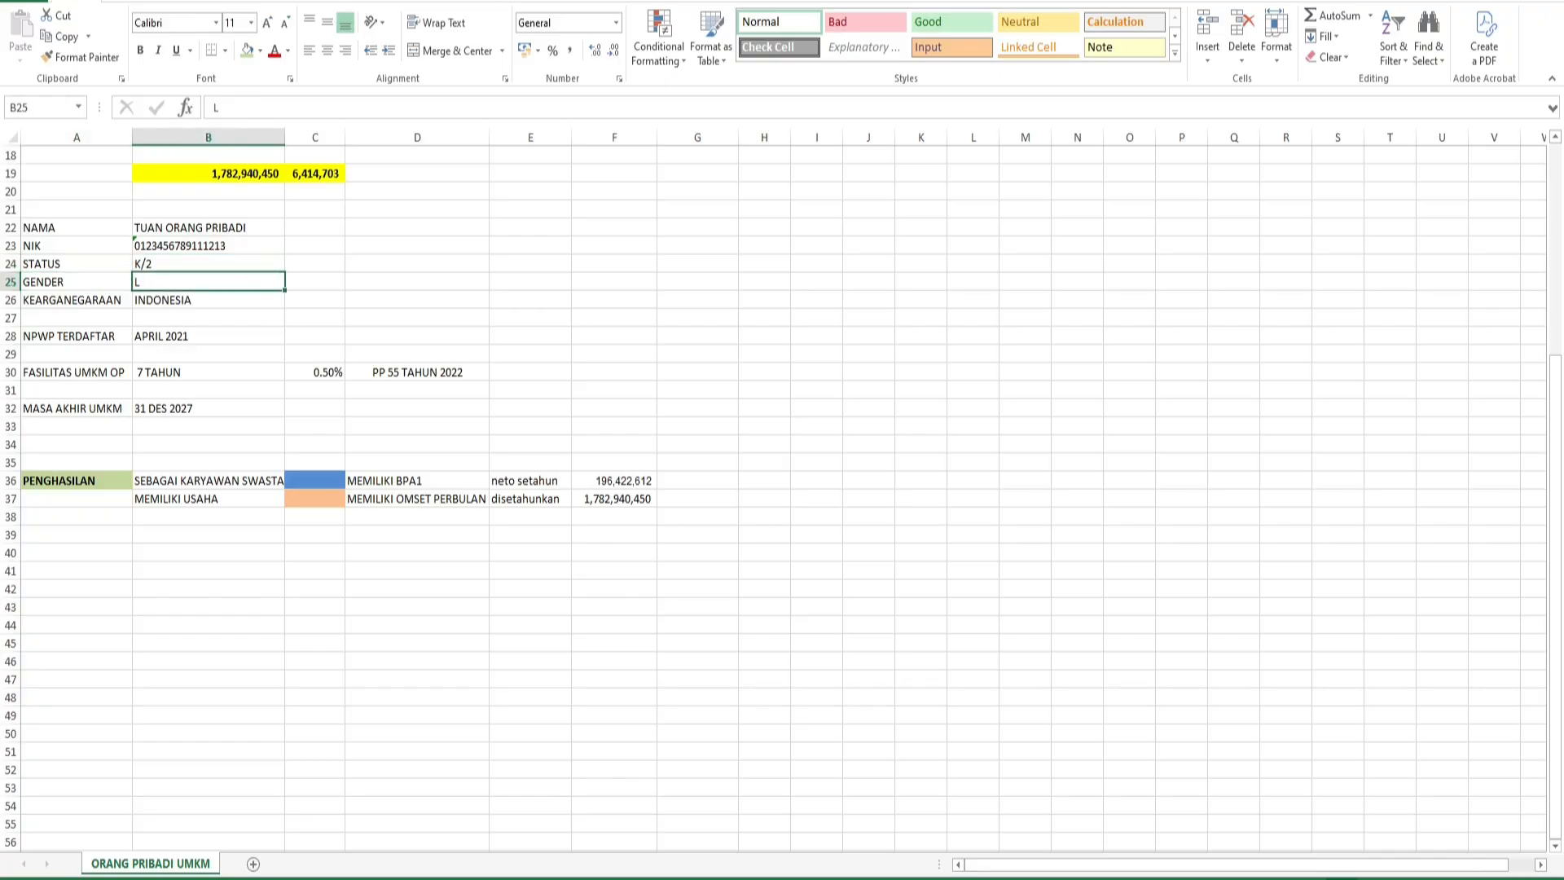
- Correct the misspelled nationality label in cell A26 to KEWARGANEGARAAN
left_click(76, 300)
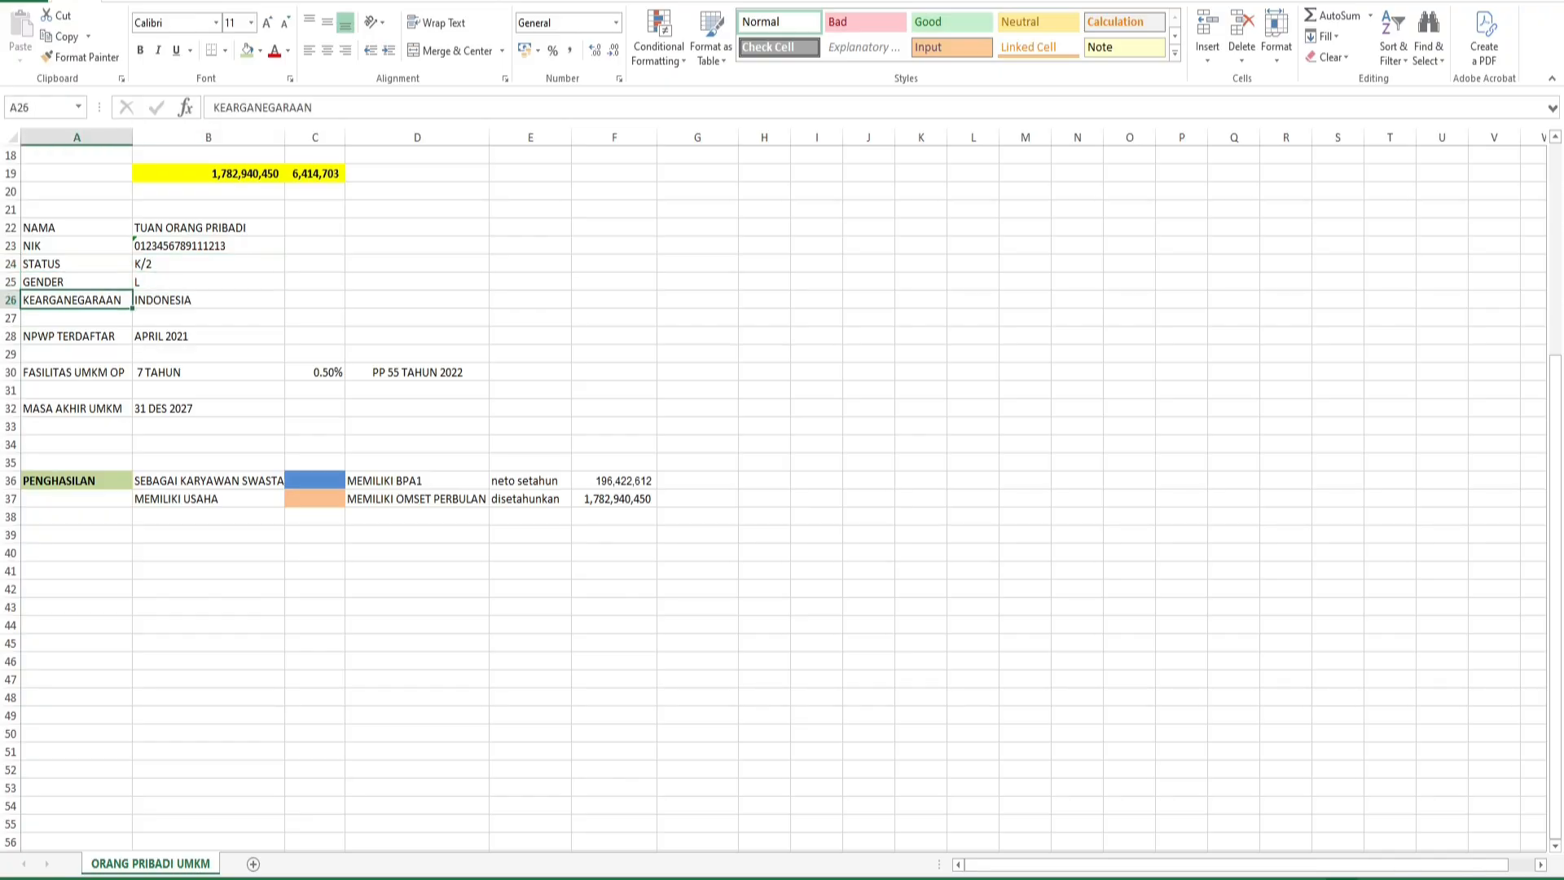
double_click(35, 300)
type("w")
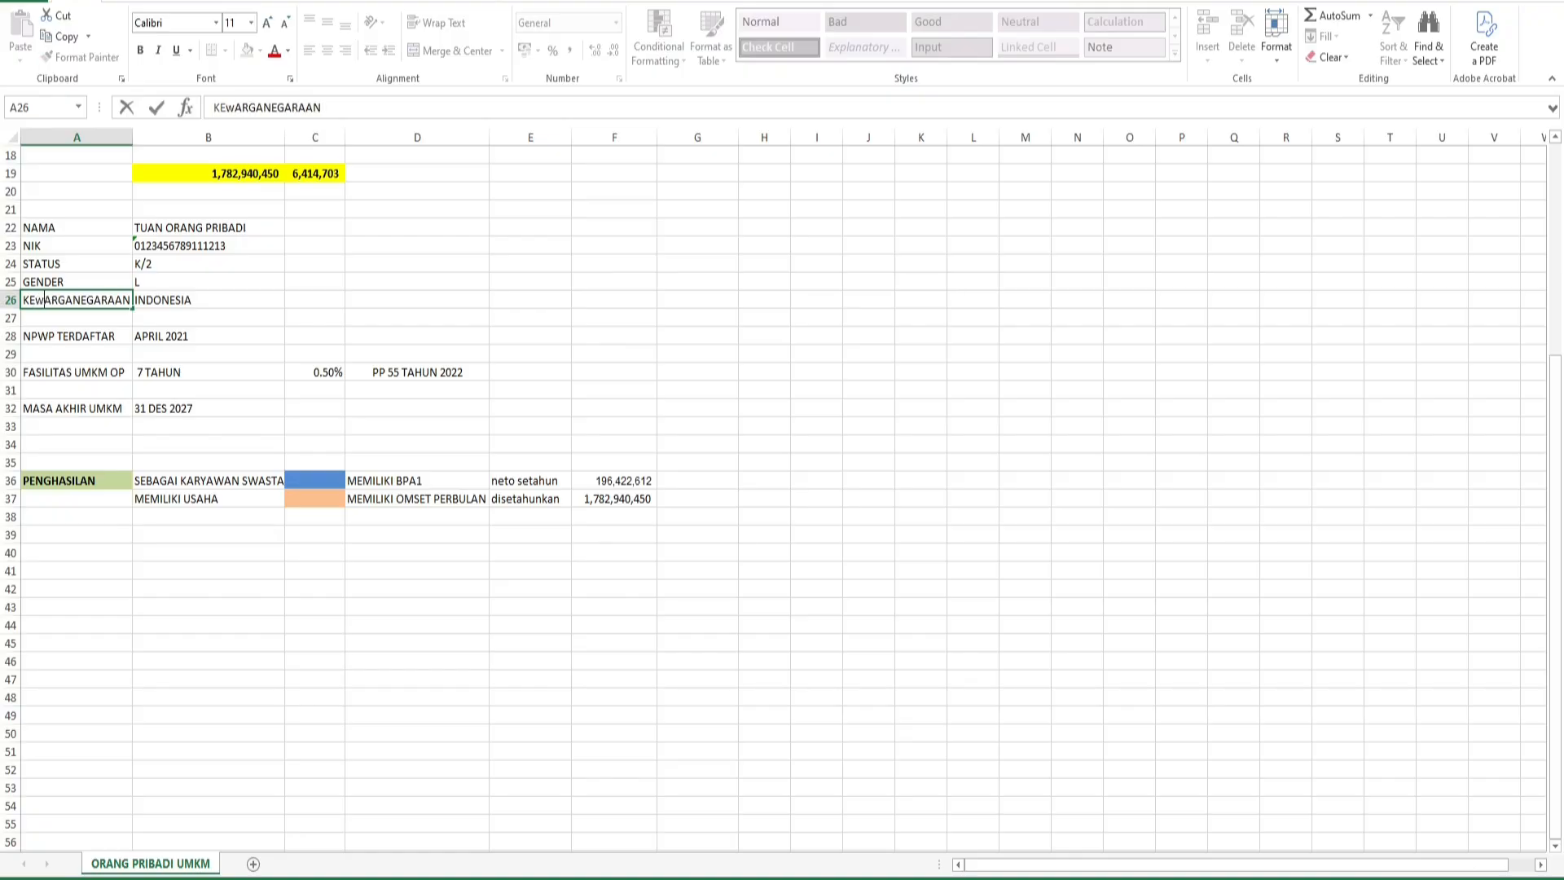
key("BackSpace")
type("W")
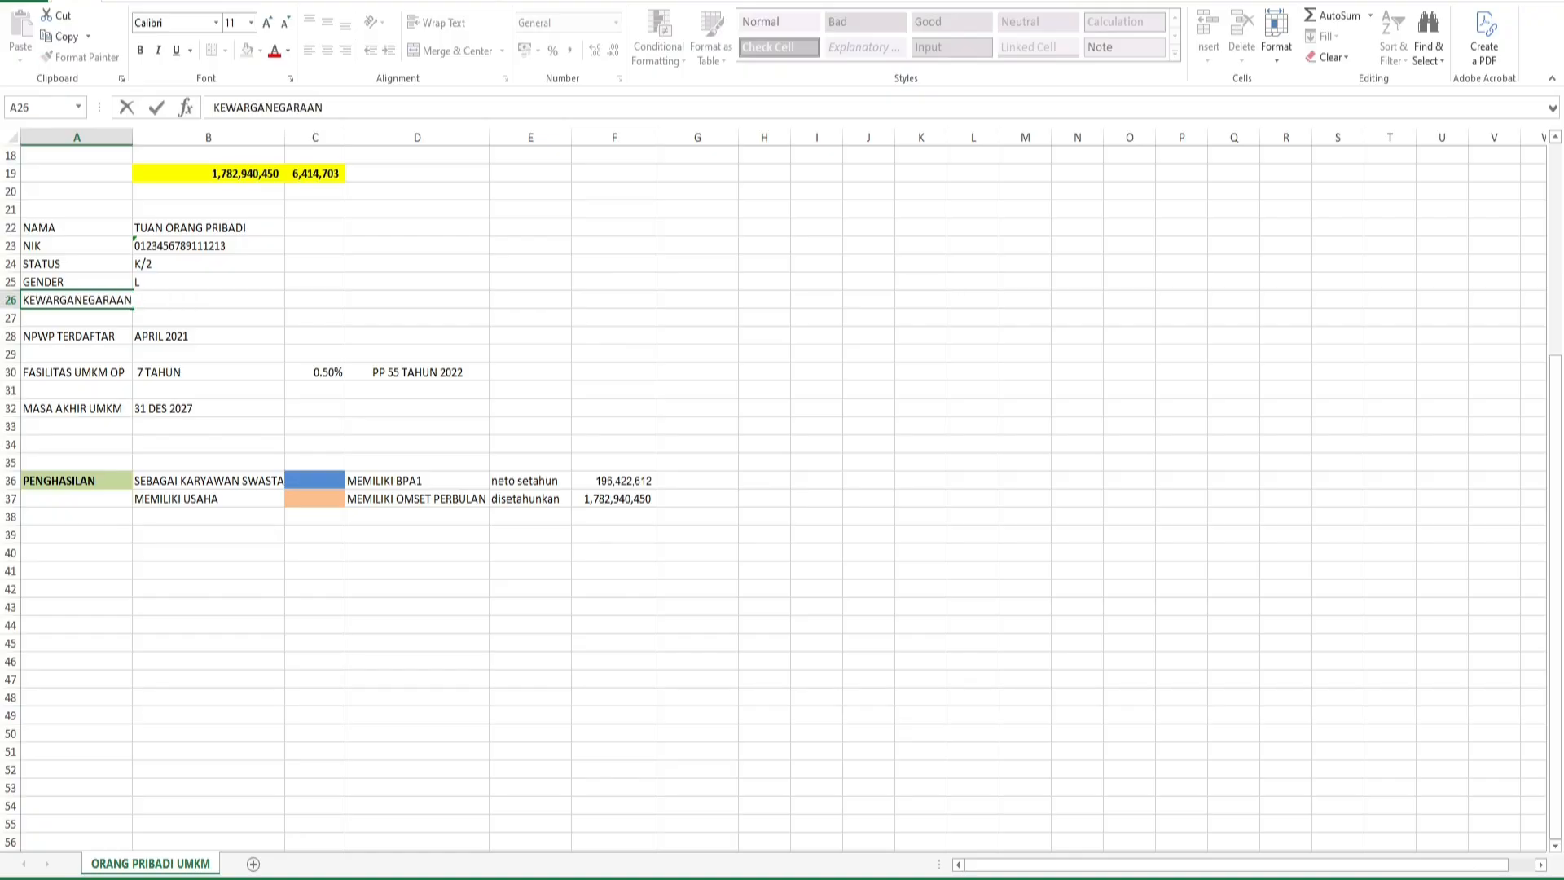
key("Return")
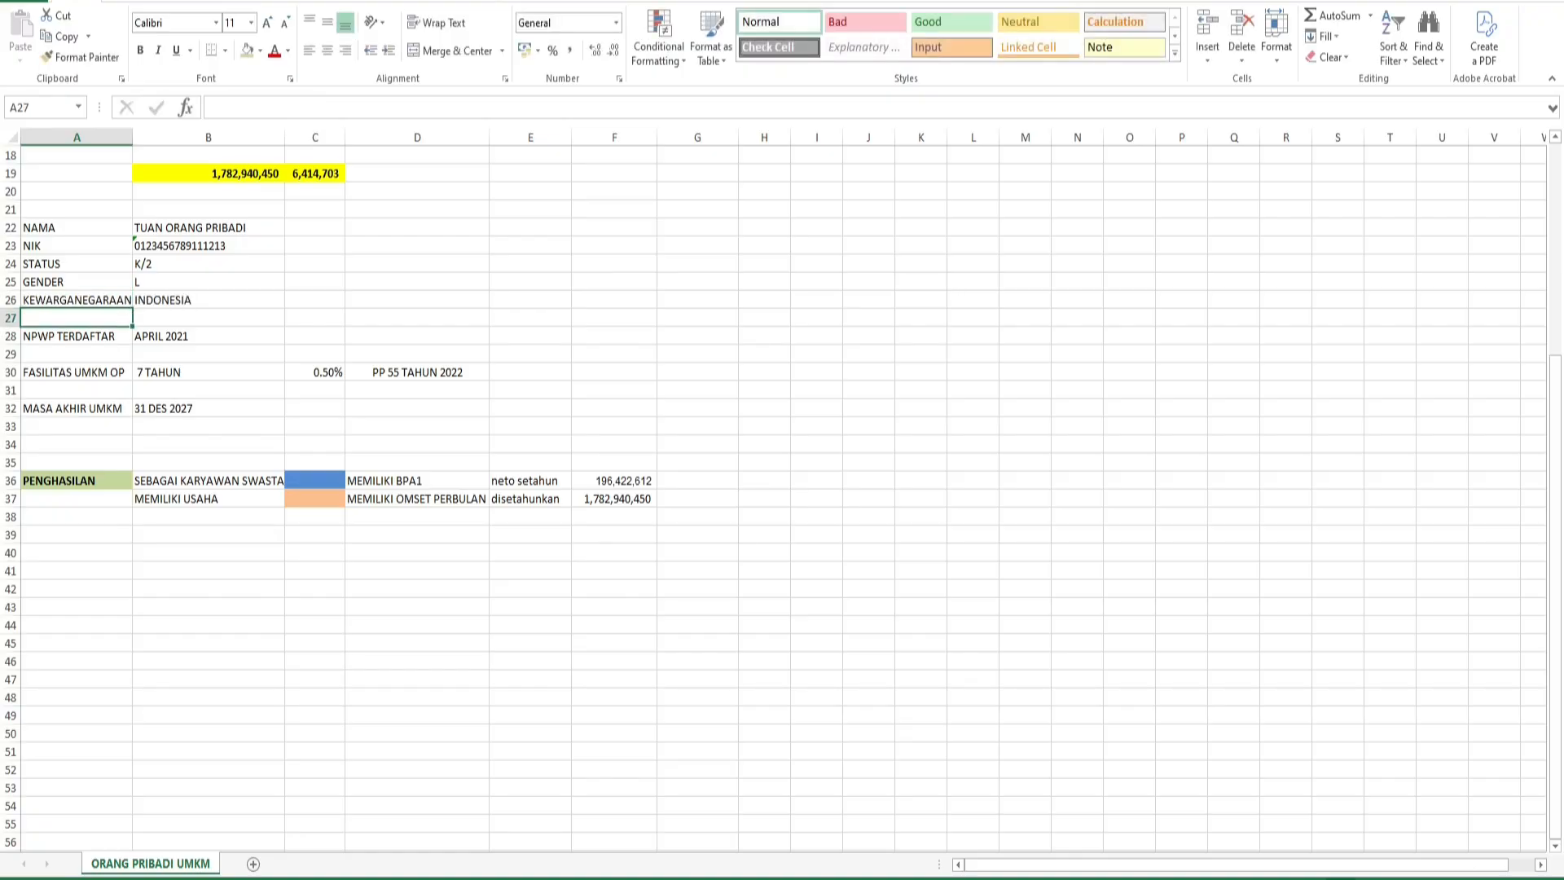
- Review the NPWP registration month, the UMKM facility's duration, rate and regulation, and the UMKM end date in rows 28 to 32
key("Down")
key("Down")
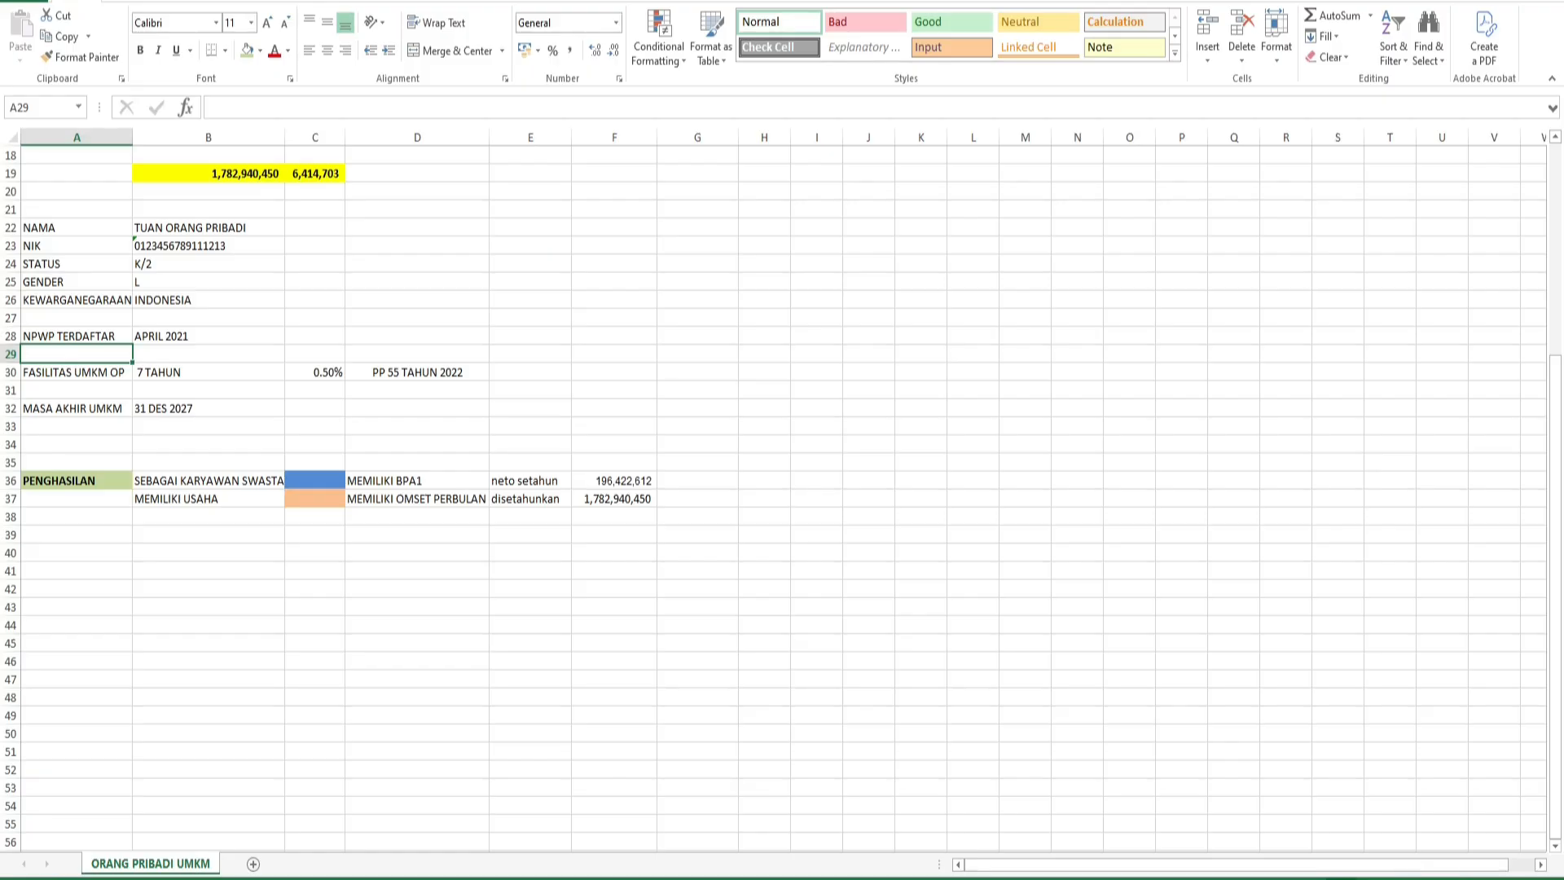
key("Up")
key("Right")
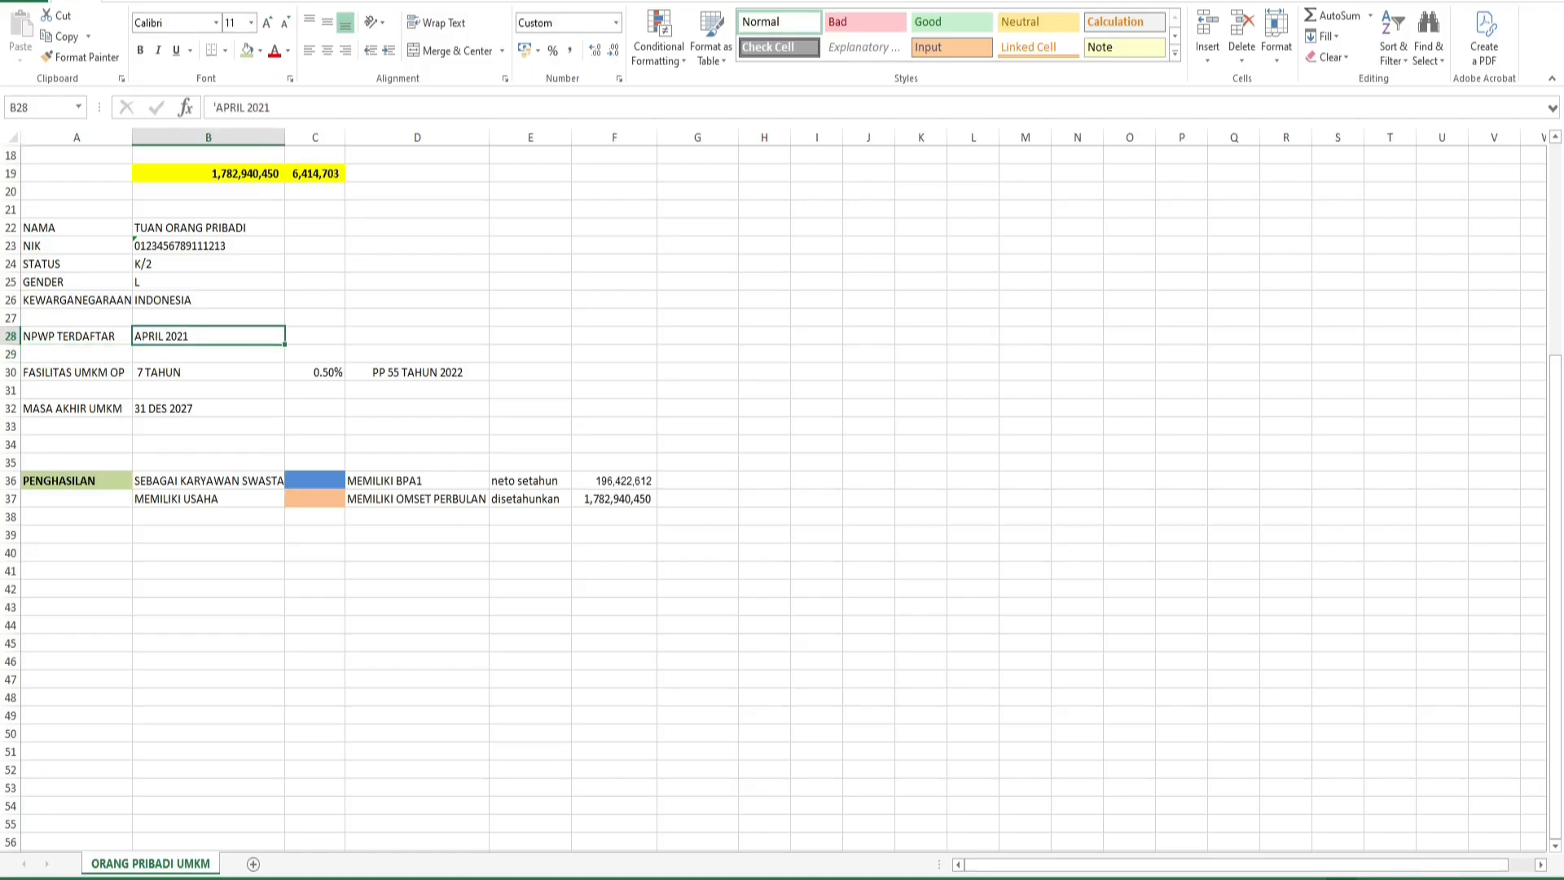
left_click(77, 372)
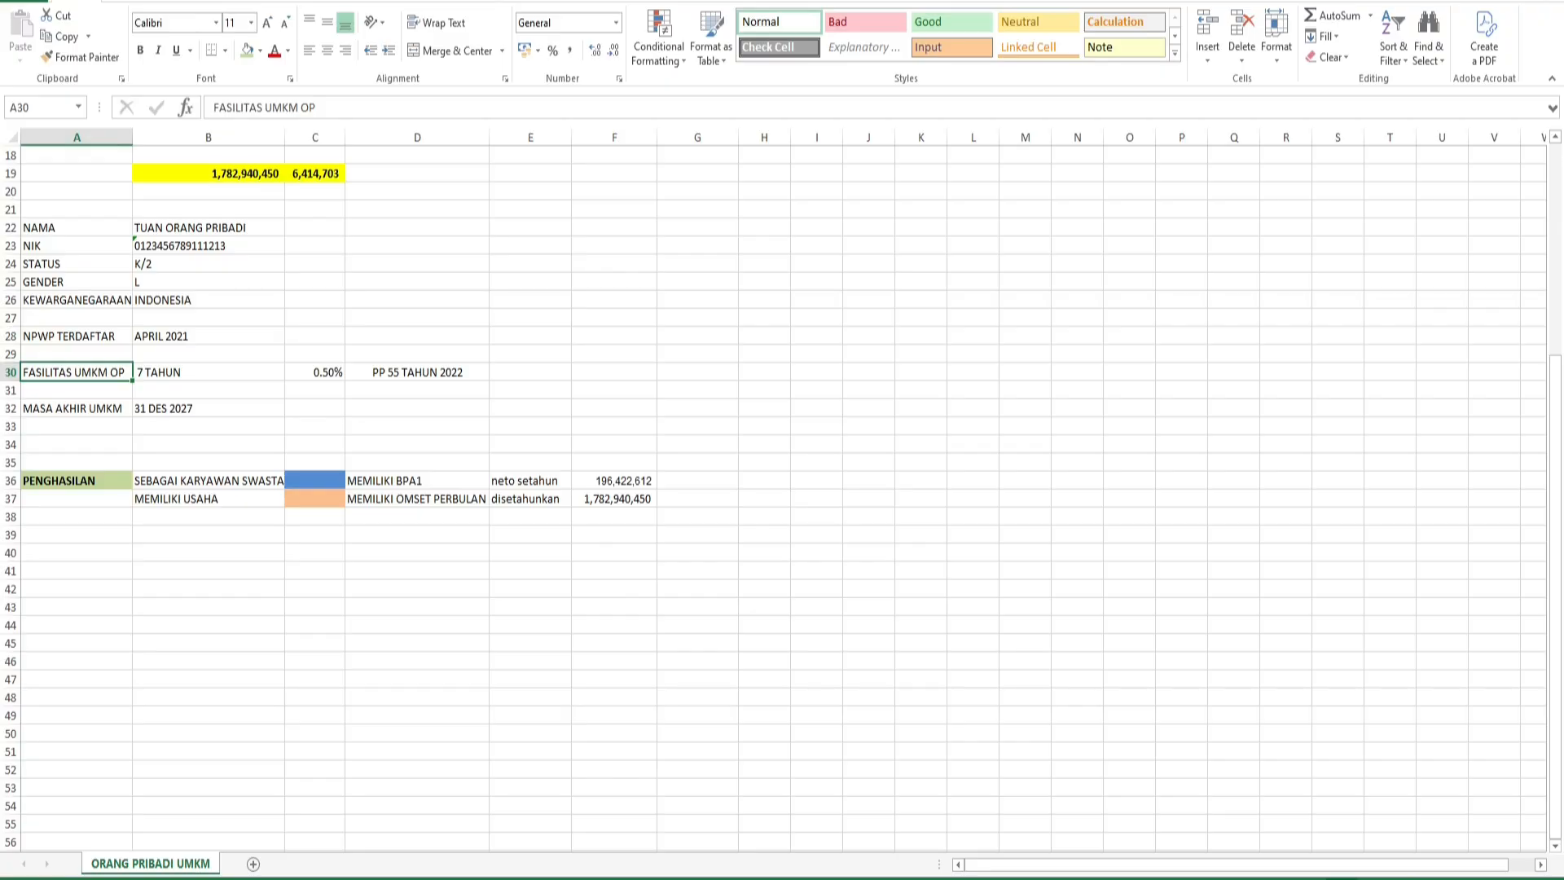
left_click(208, 373)
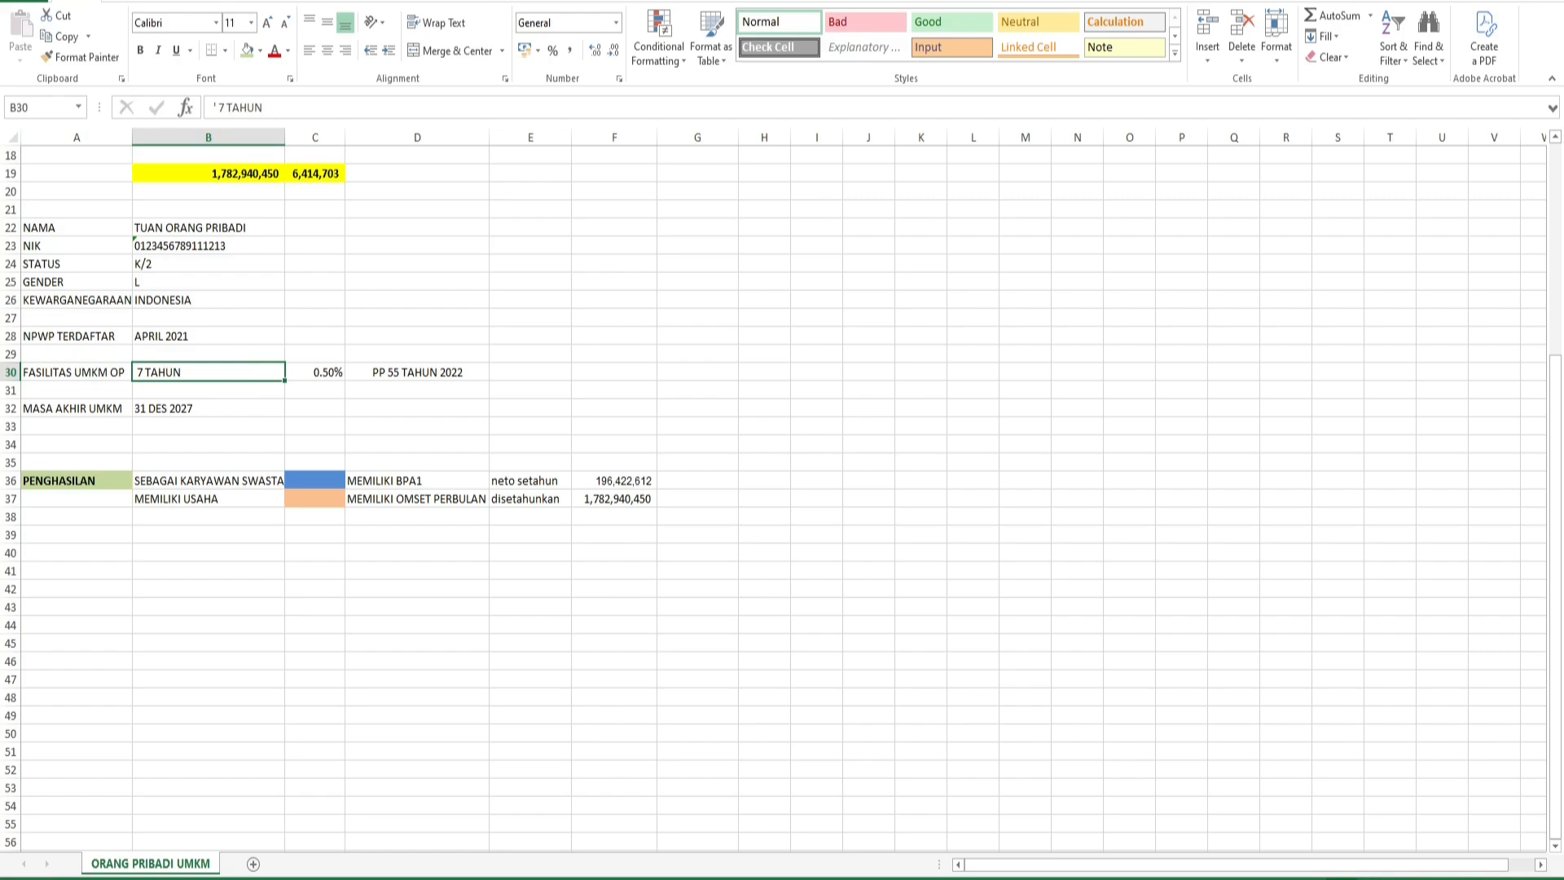
left_click(316, 372)
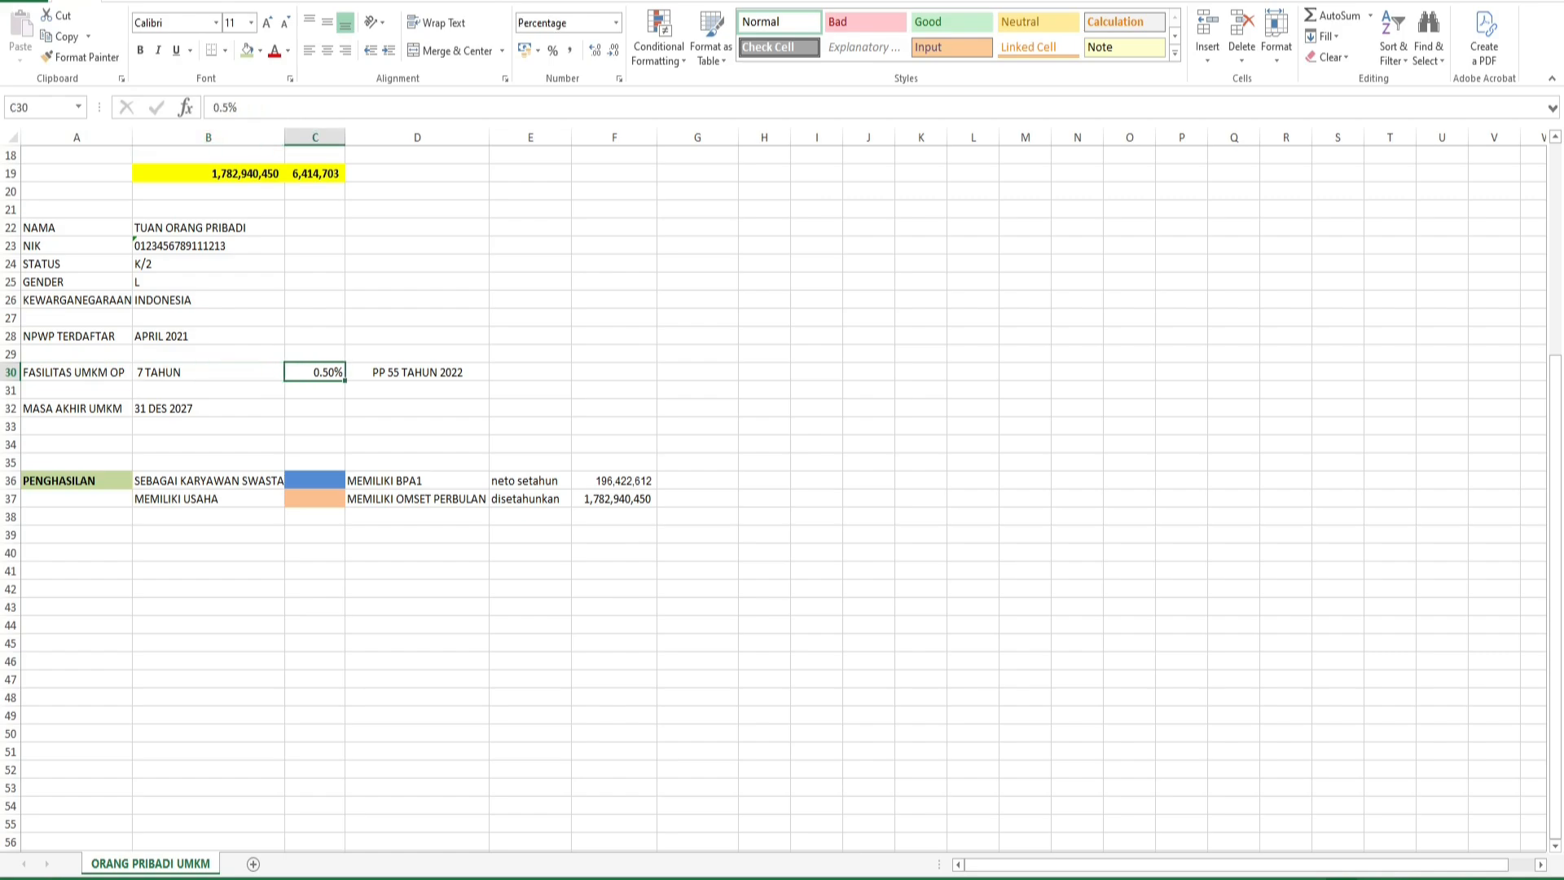
left_click(417, 372)
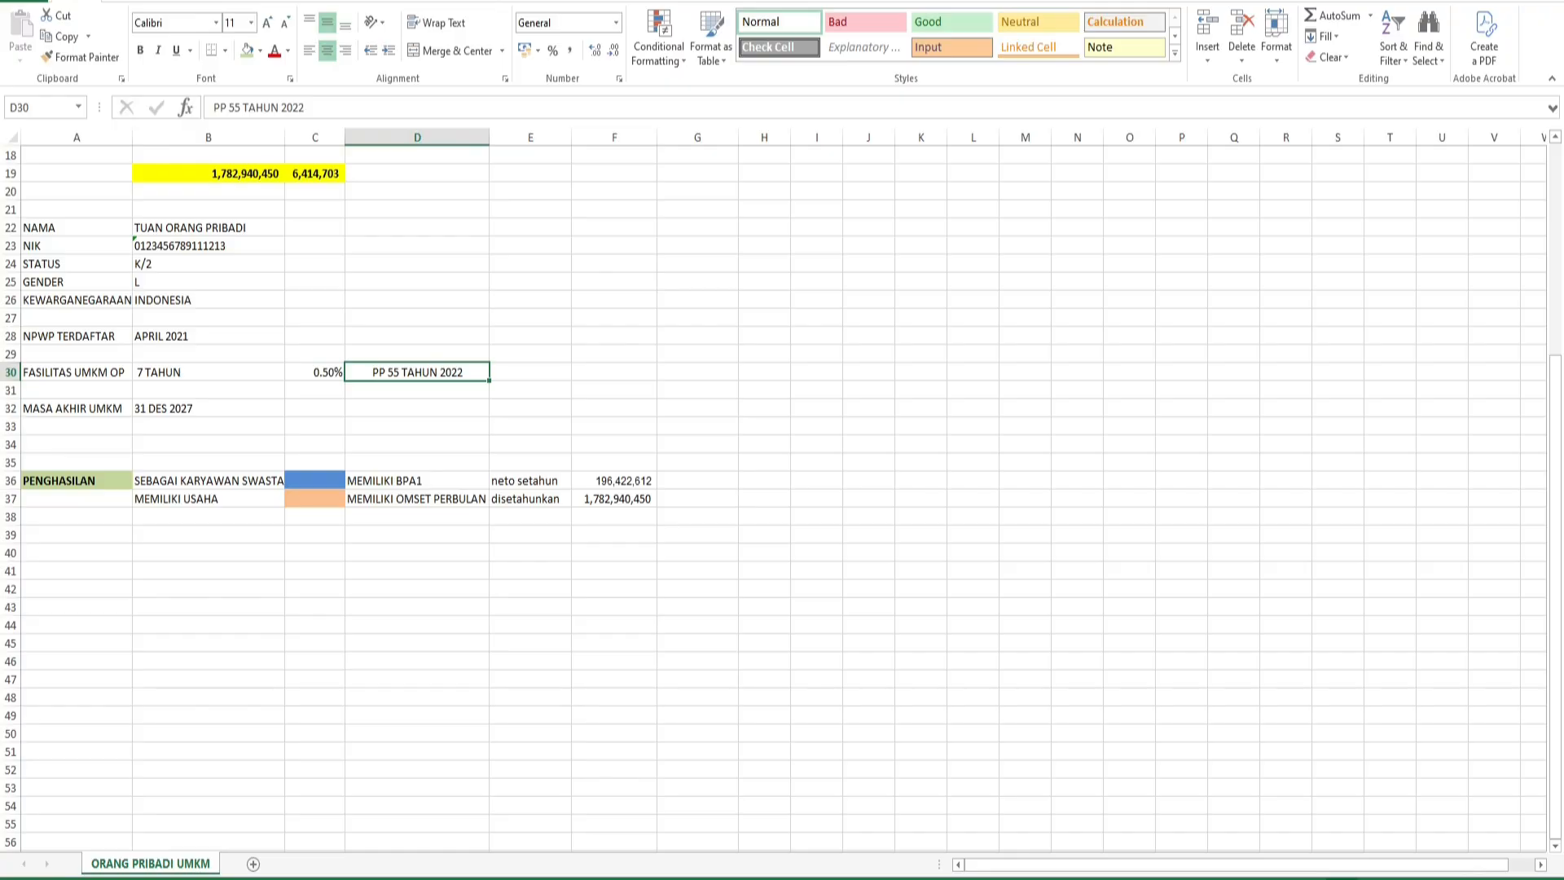
left_click(77, 409)
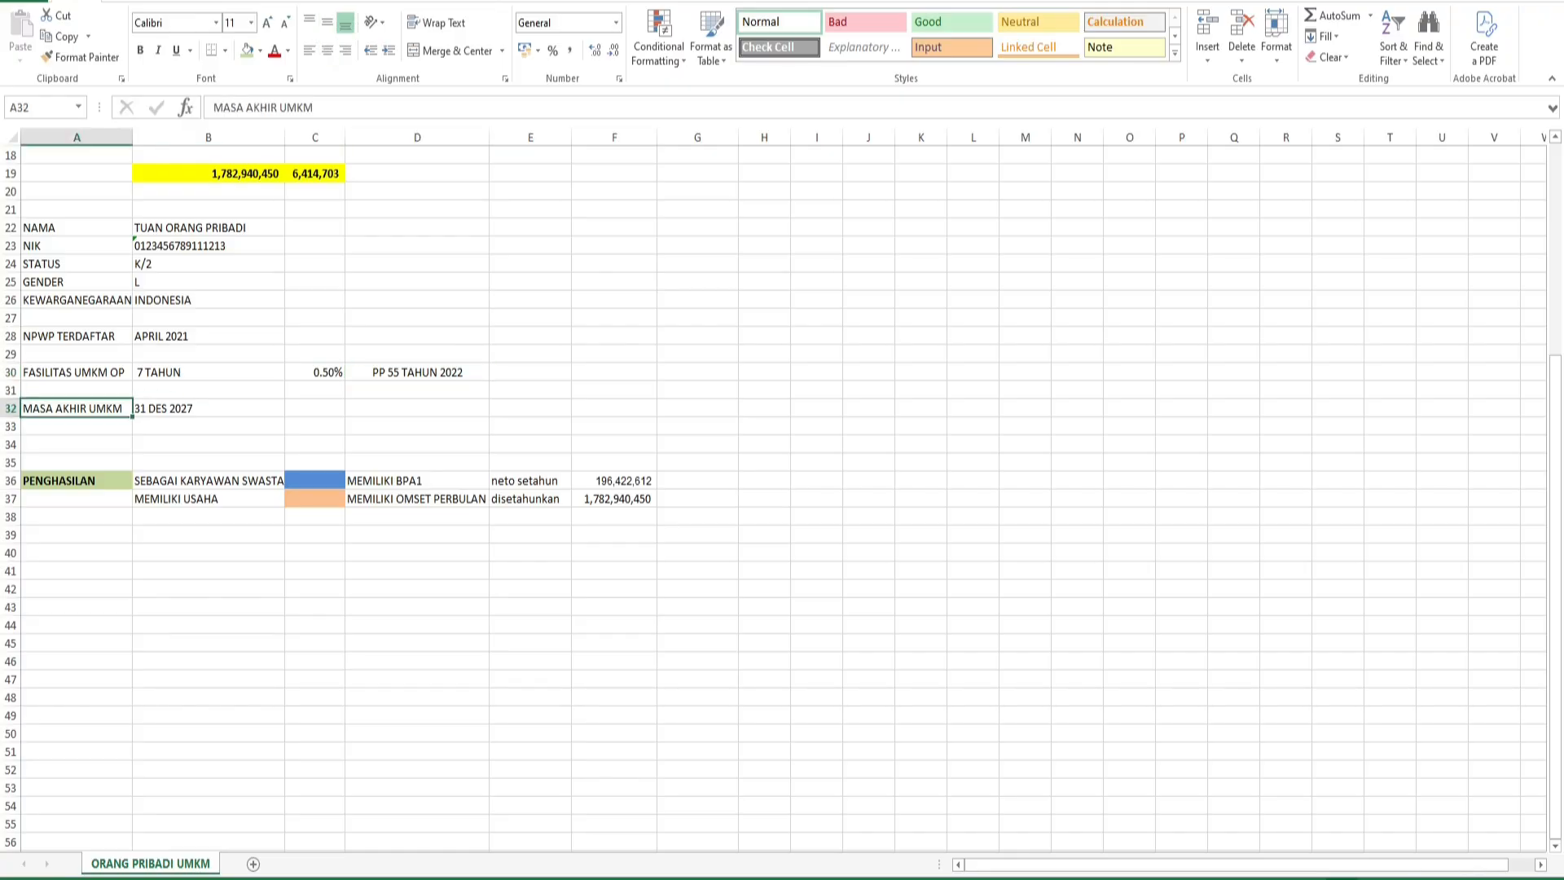
left_click(209, 409)
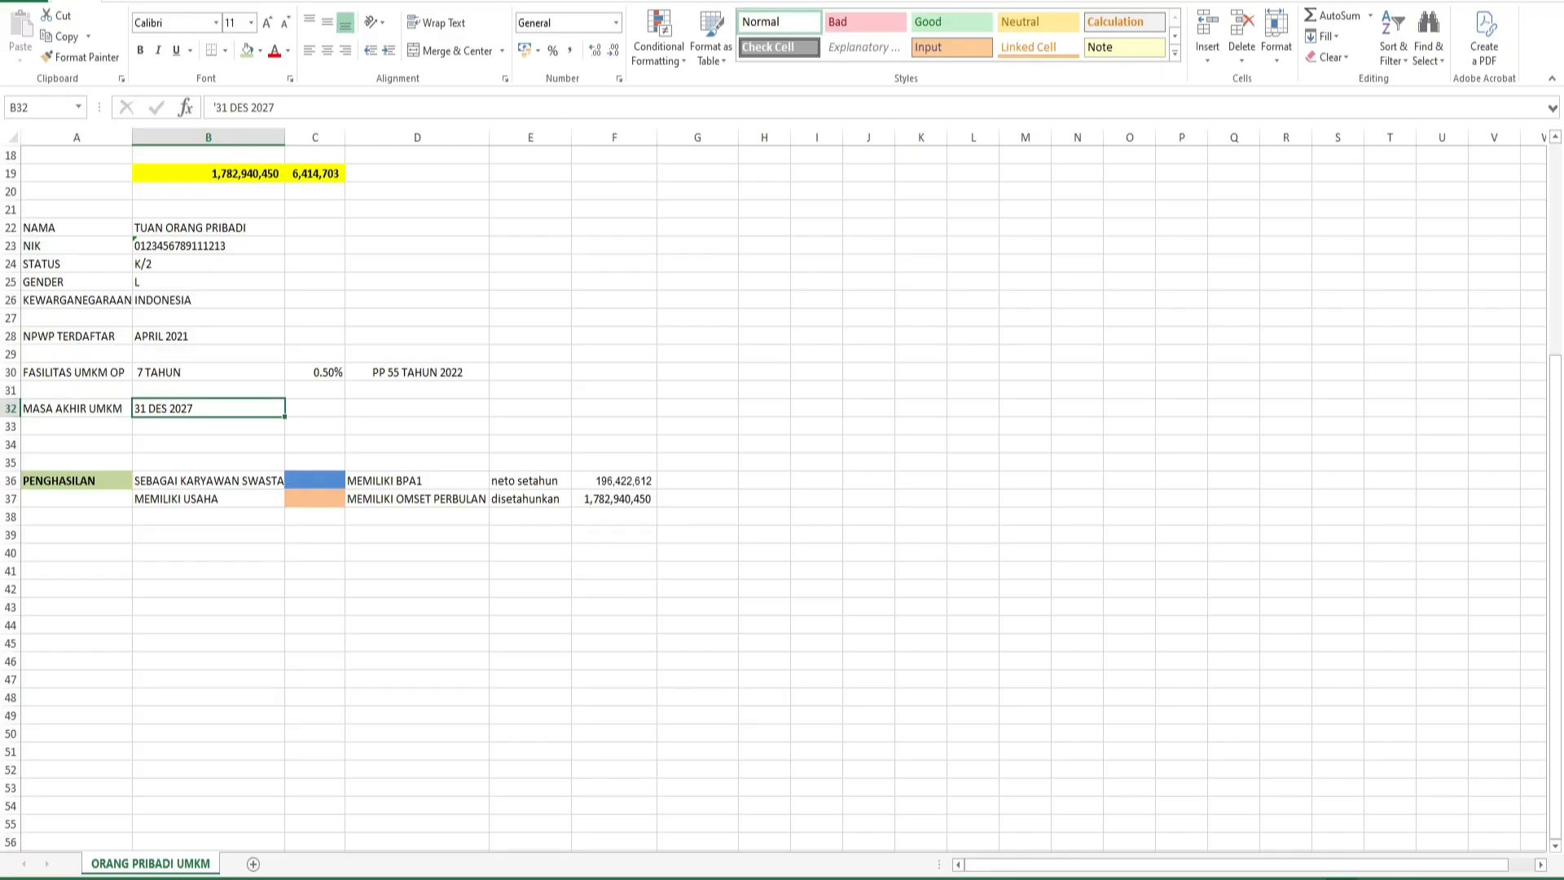
- Compare the NPWP registration month in B28 with the UMKM facility's end date in B32
left_click(208, 337)
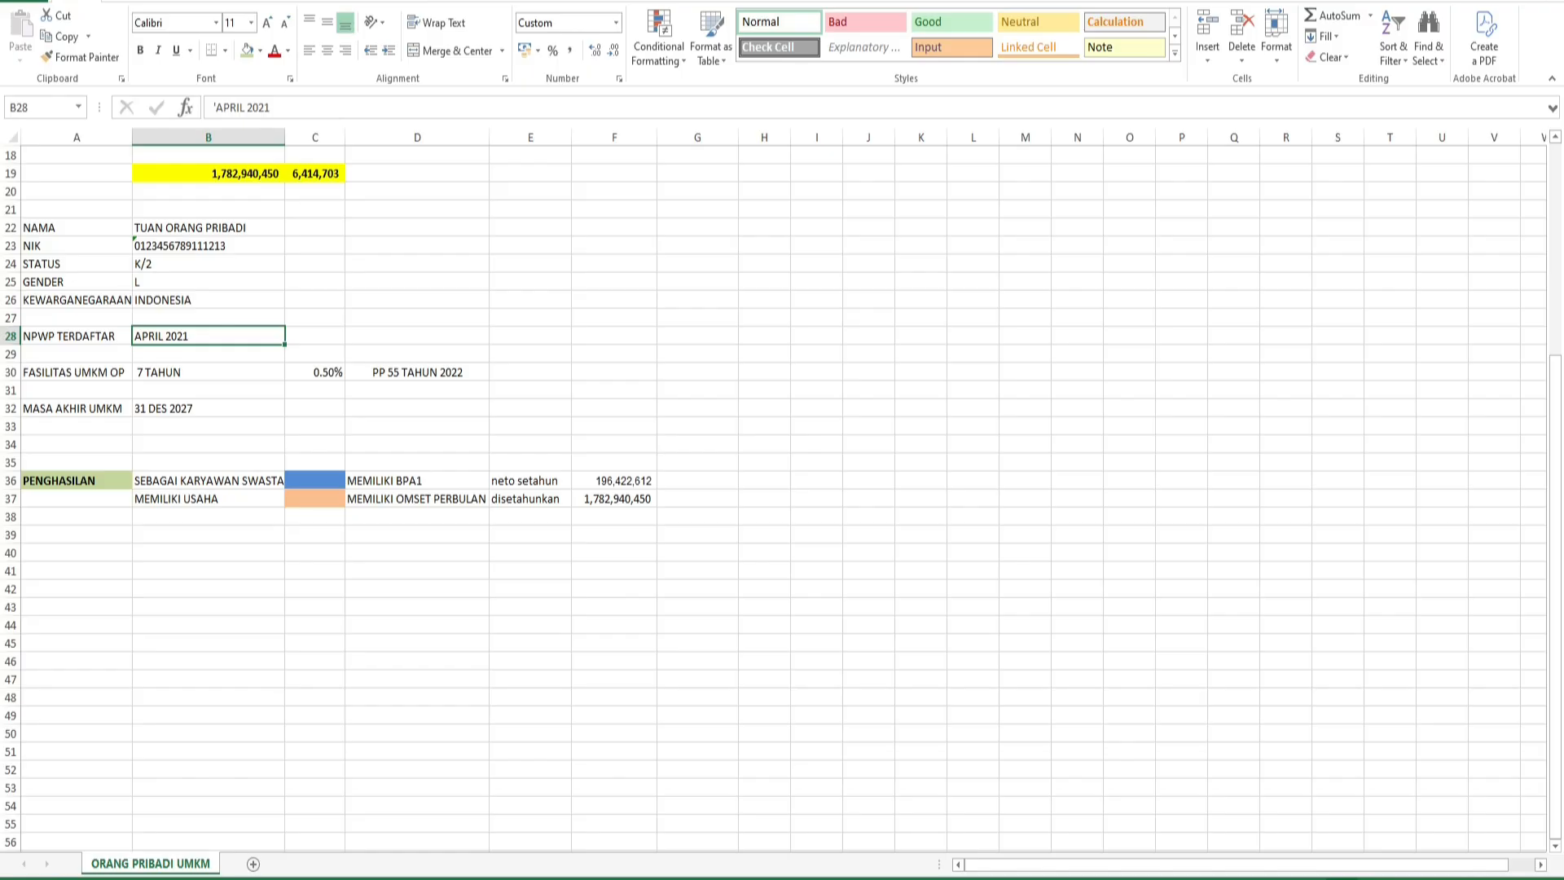
left_click(208, 390)
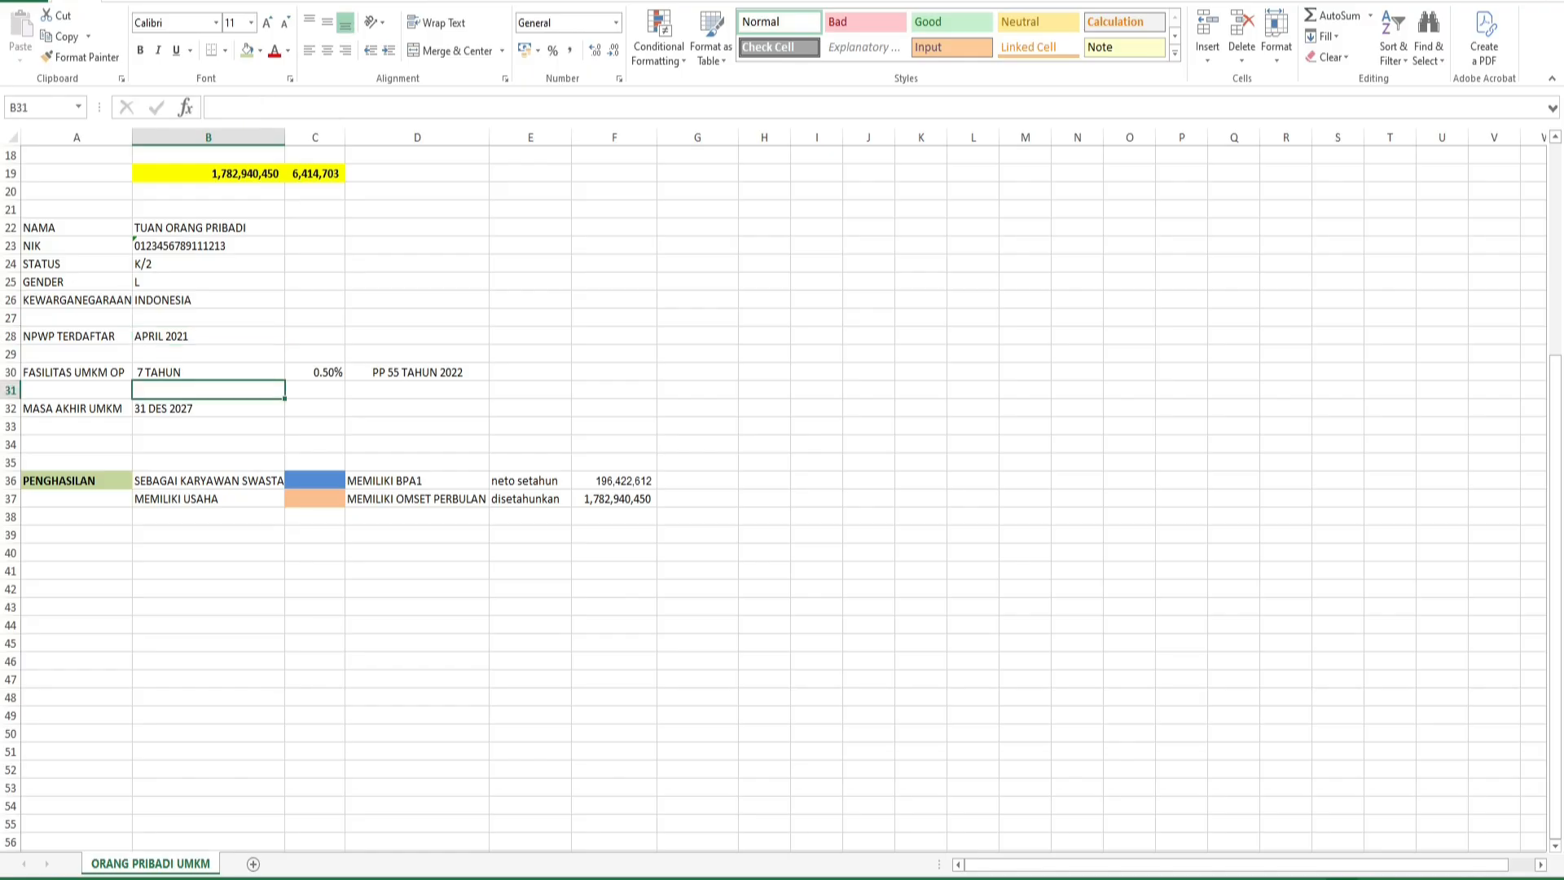
left_click(209, 336)
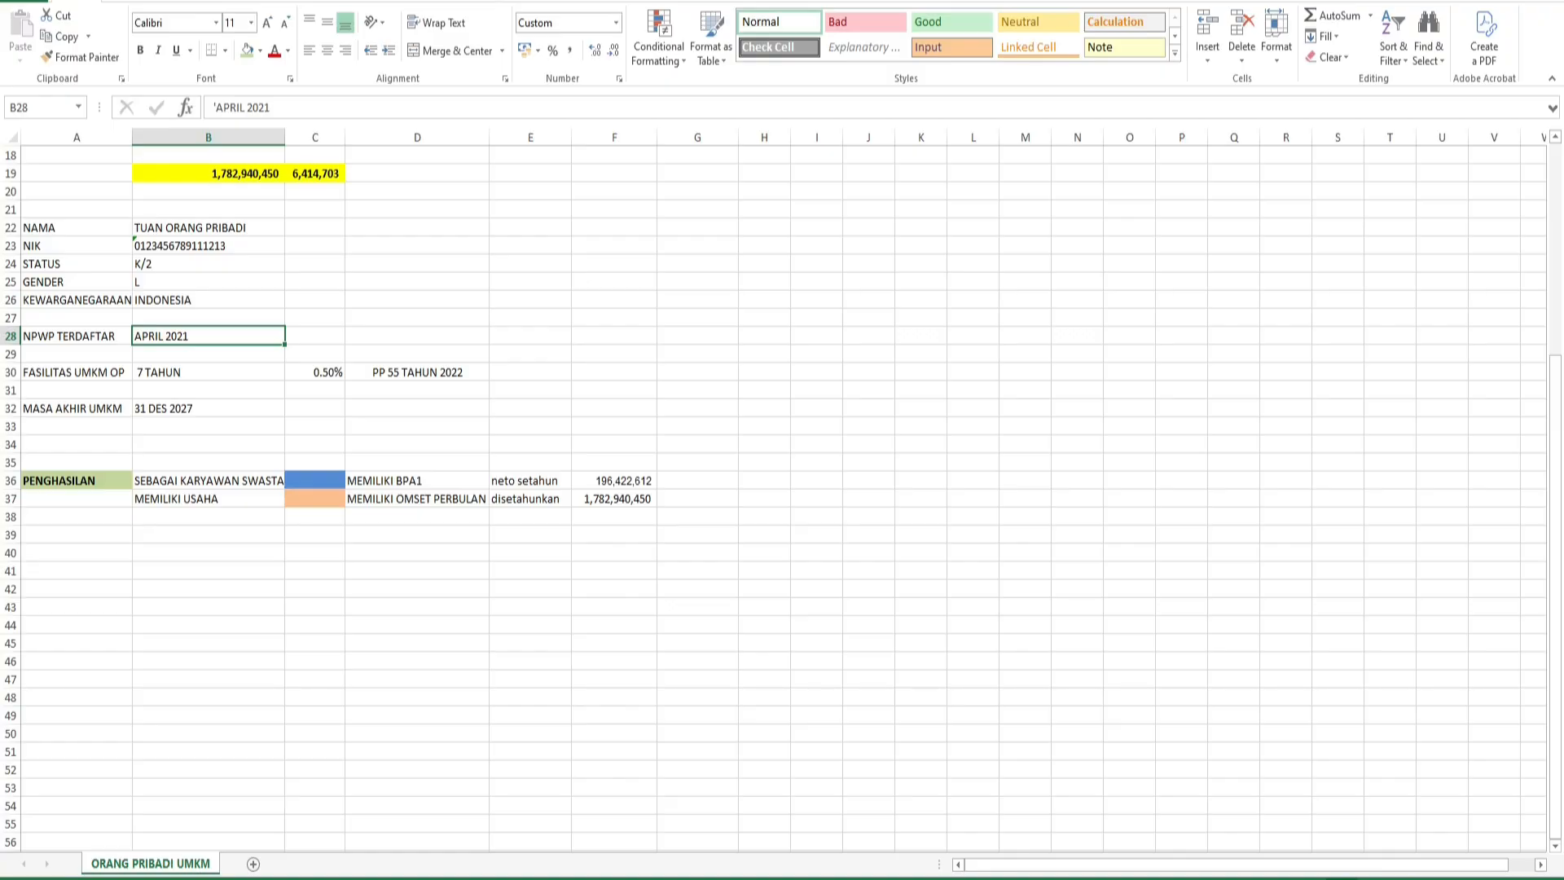
left_click(208, 408)
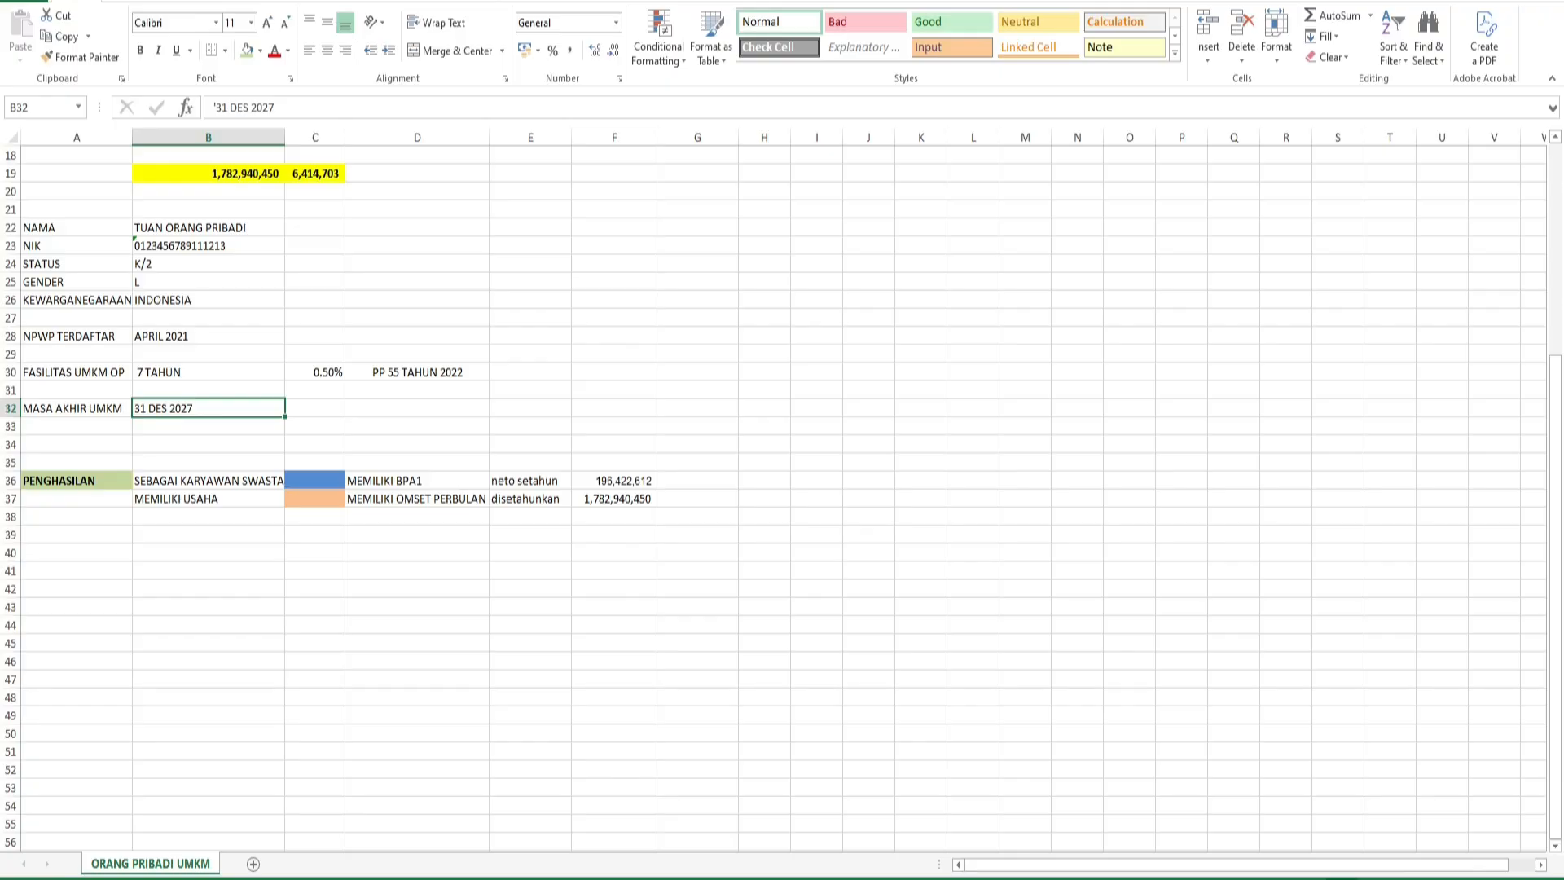
left_click(209, 426)
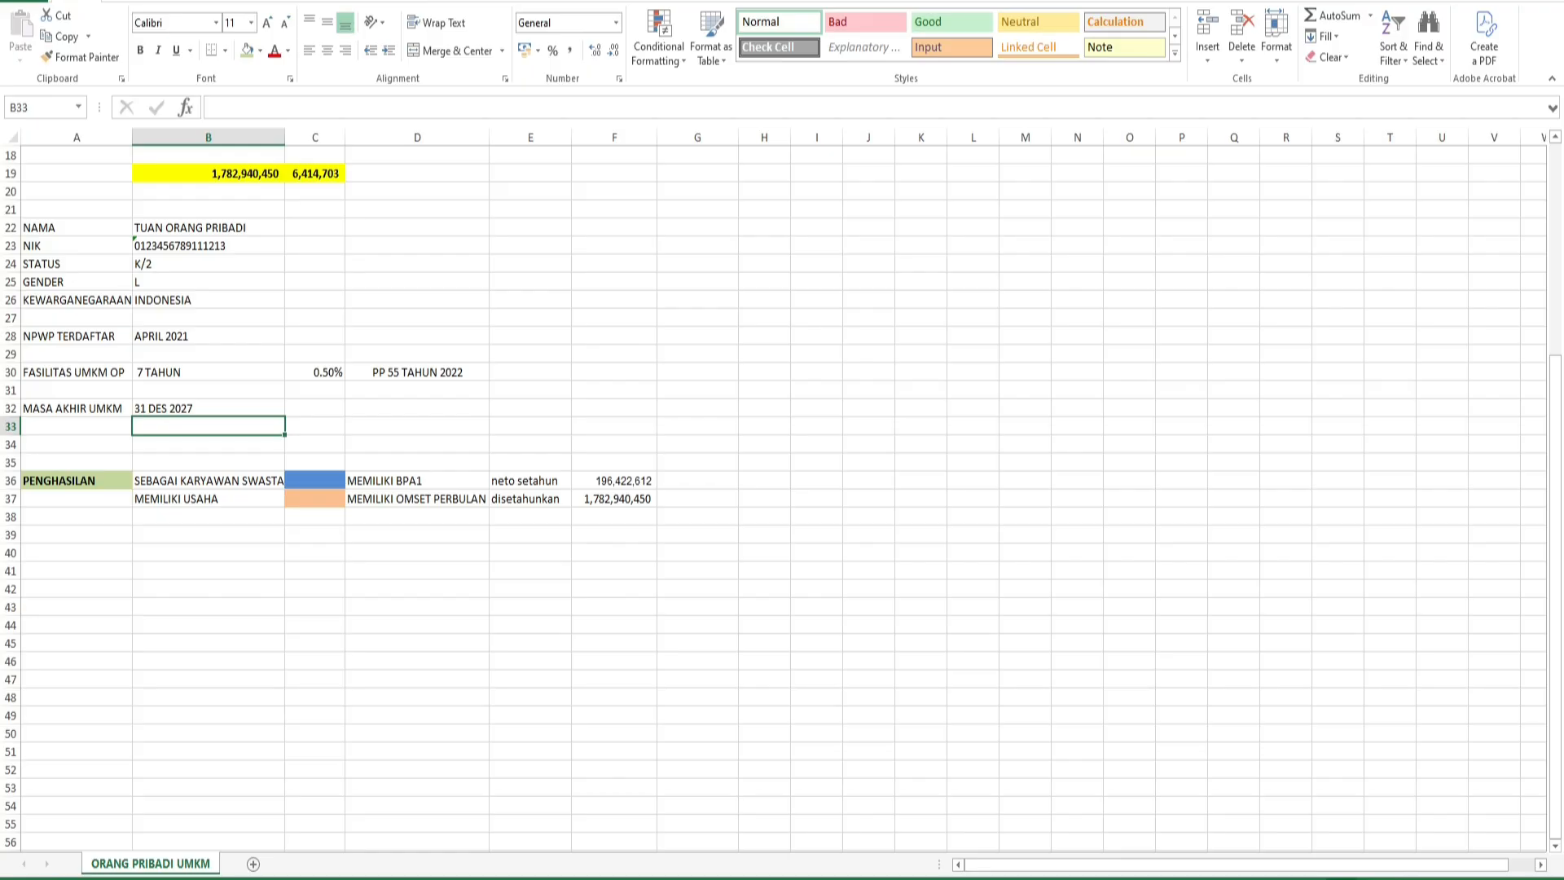
left_click(315, 372)
left_click(417, 408)
left_click(208, 445)
left_click(208, 408)
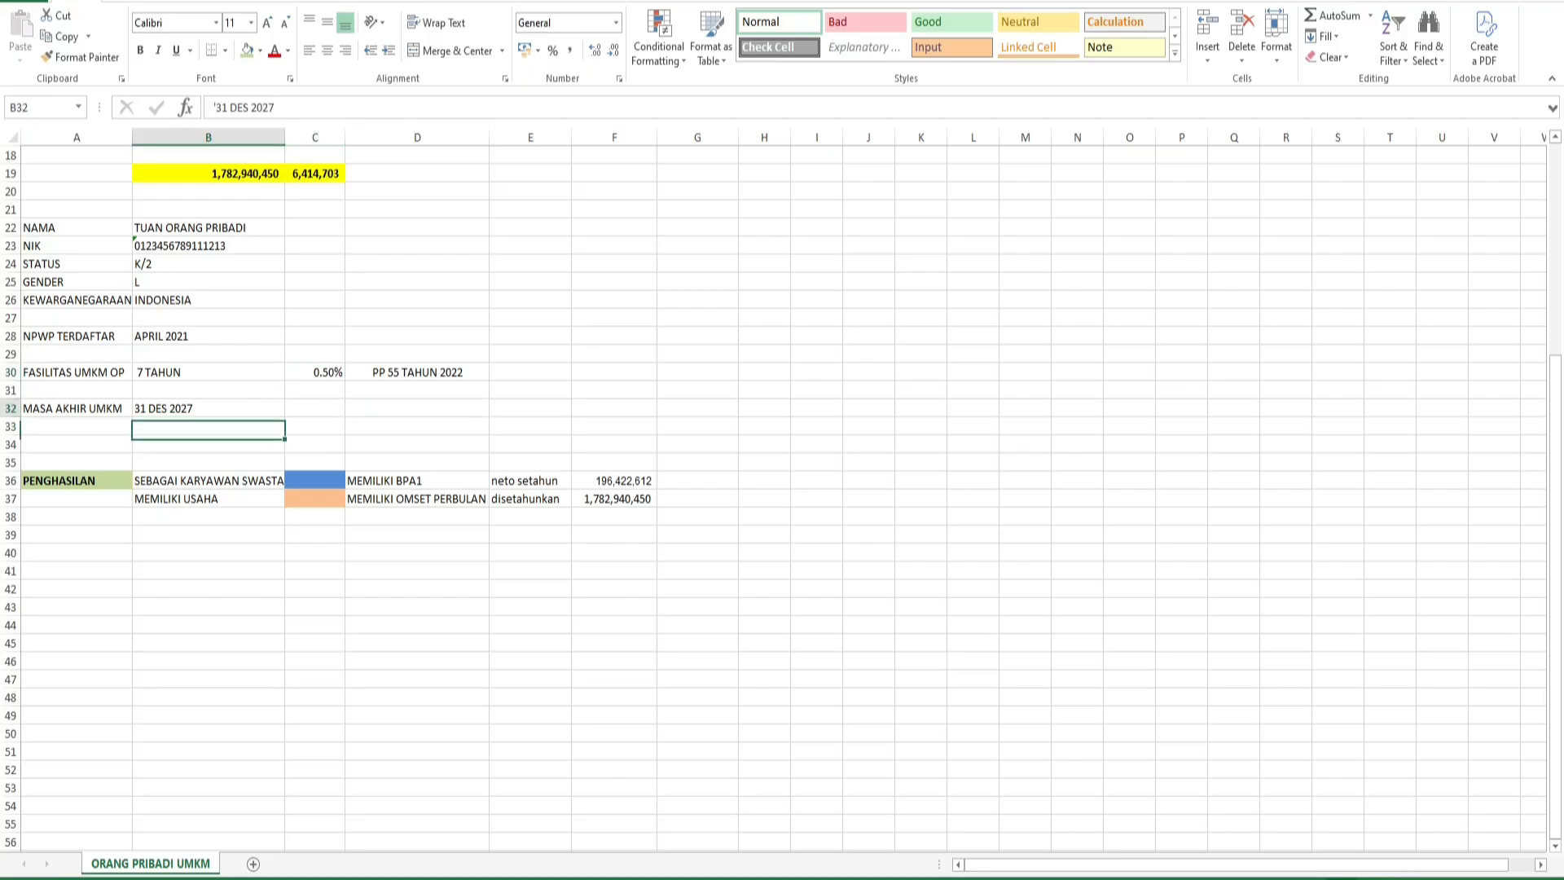
left_click(315, 426)
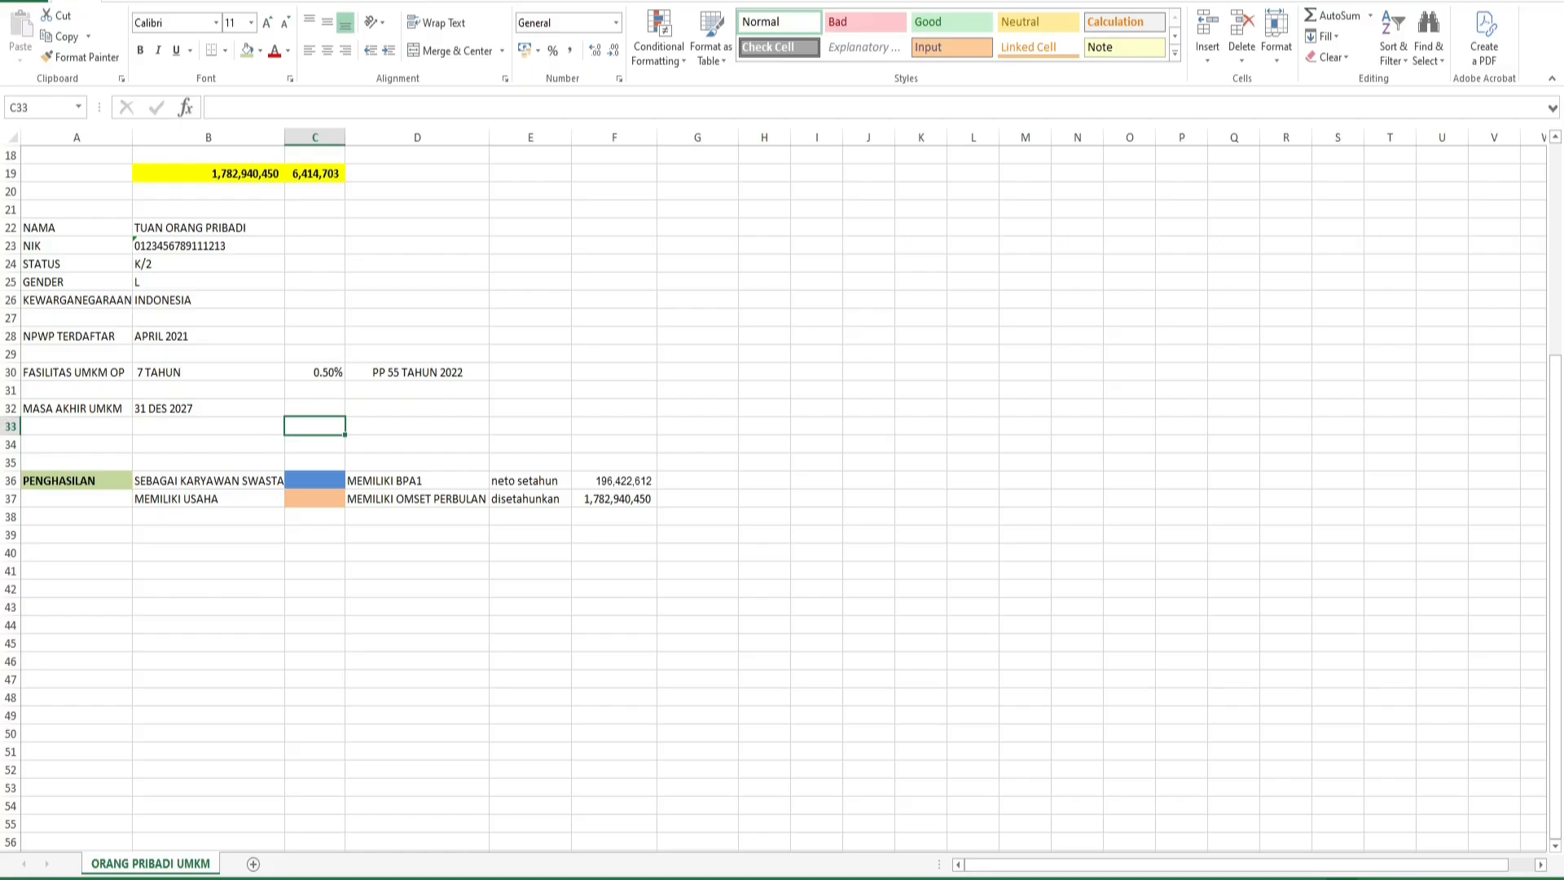
left_click(417, 408)
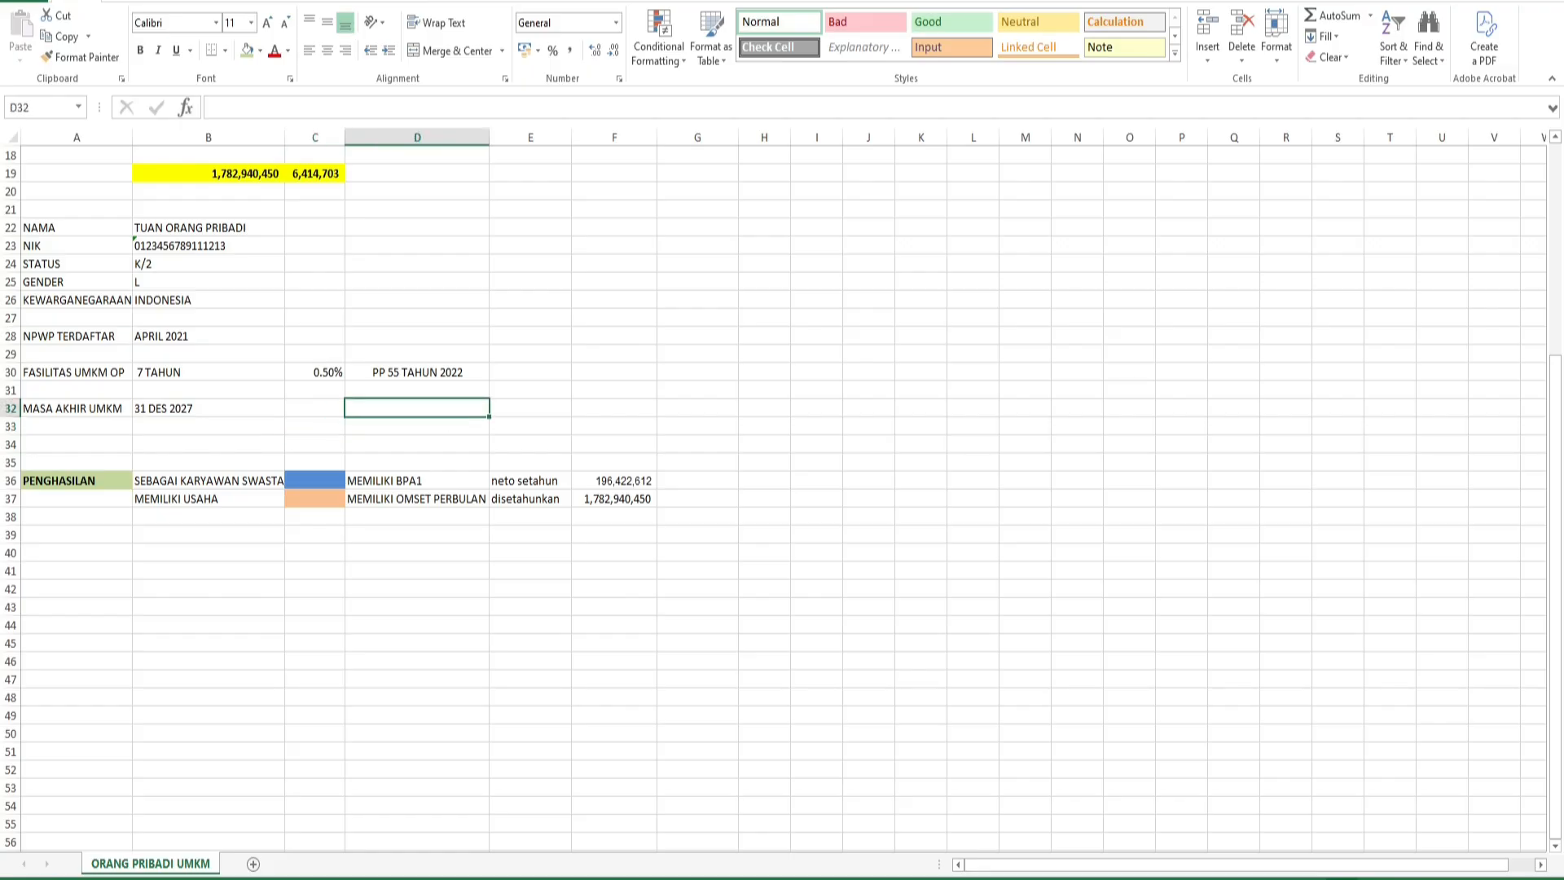
- Examine the PENGHASILAN section in rows 36 and 37, covering the employment income with BPA1 and the business's monthly turnover
left_click(76, 607)
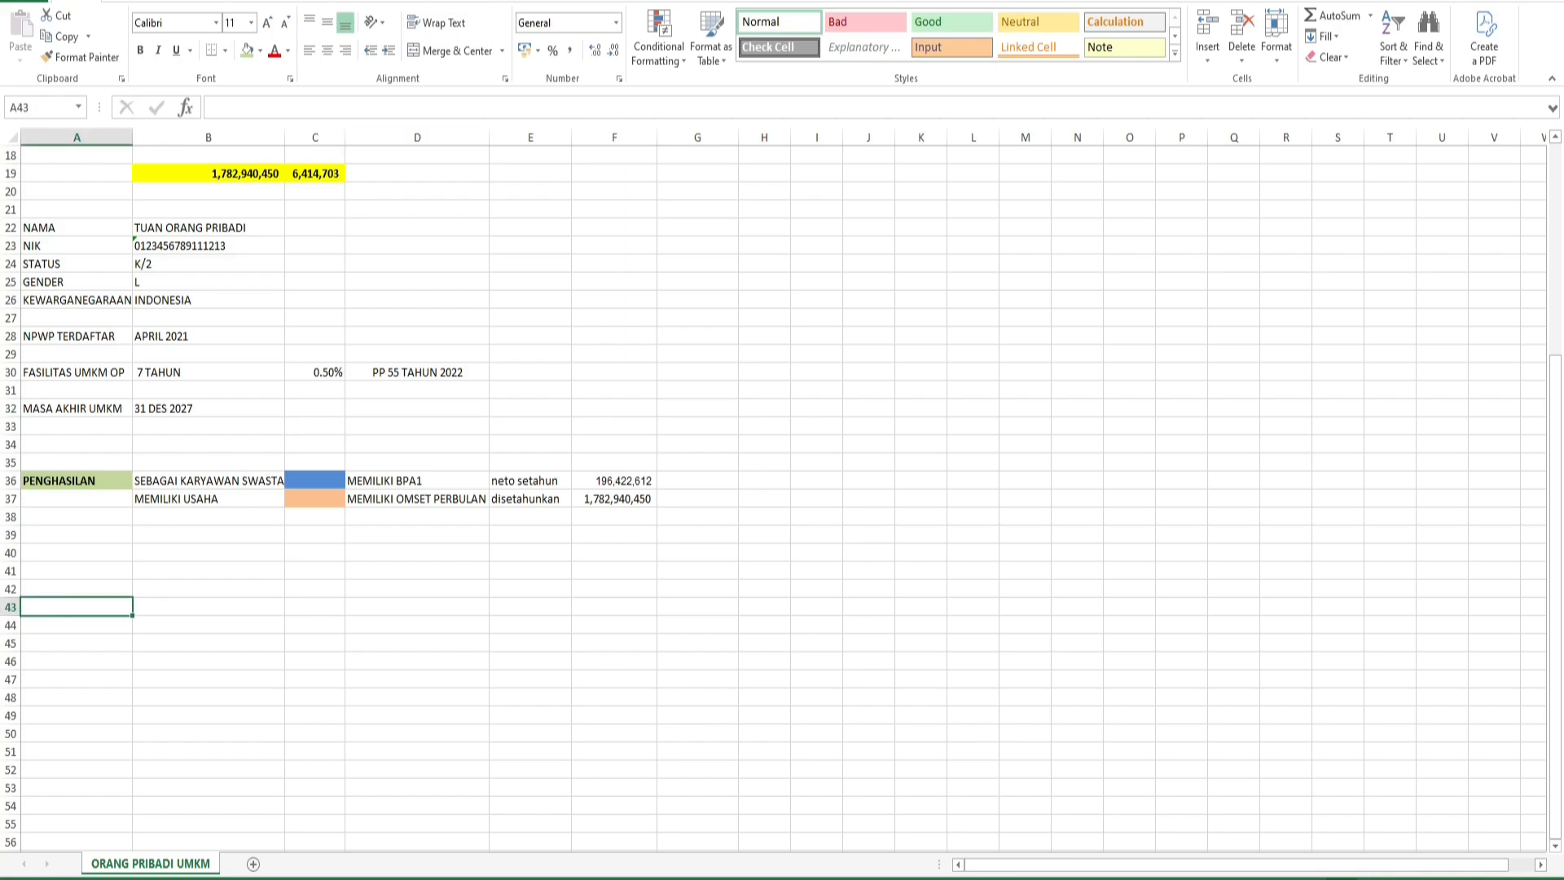
left_click(77, 481)
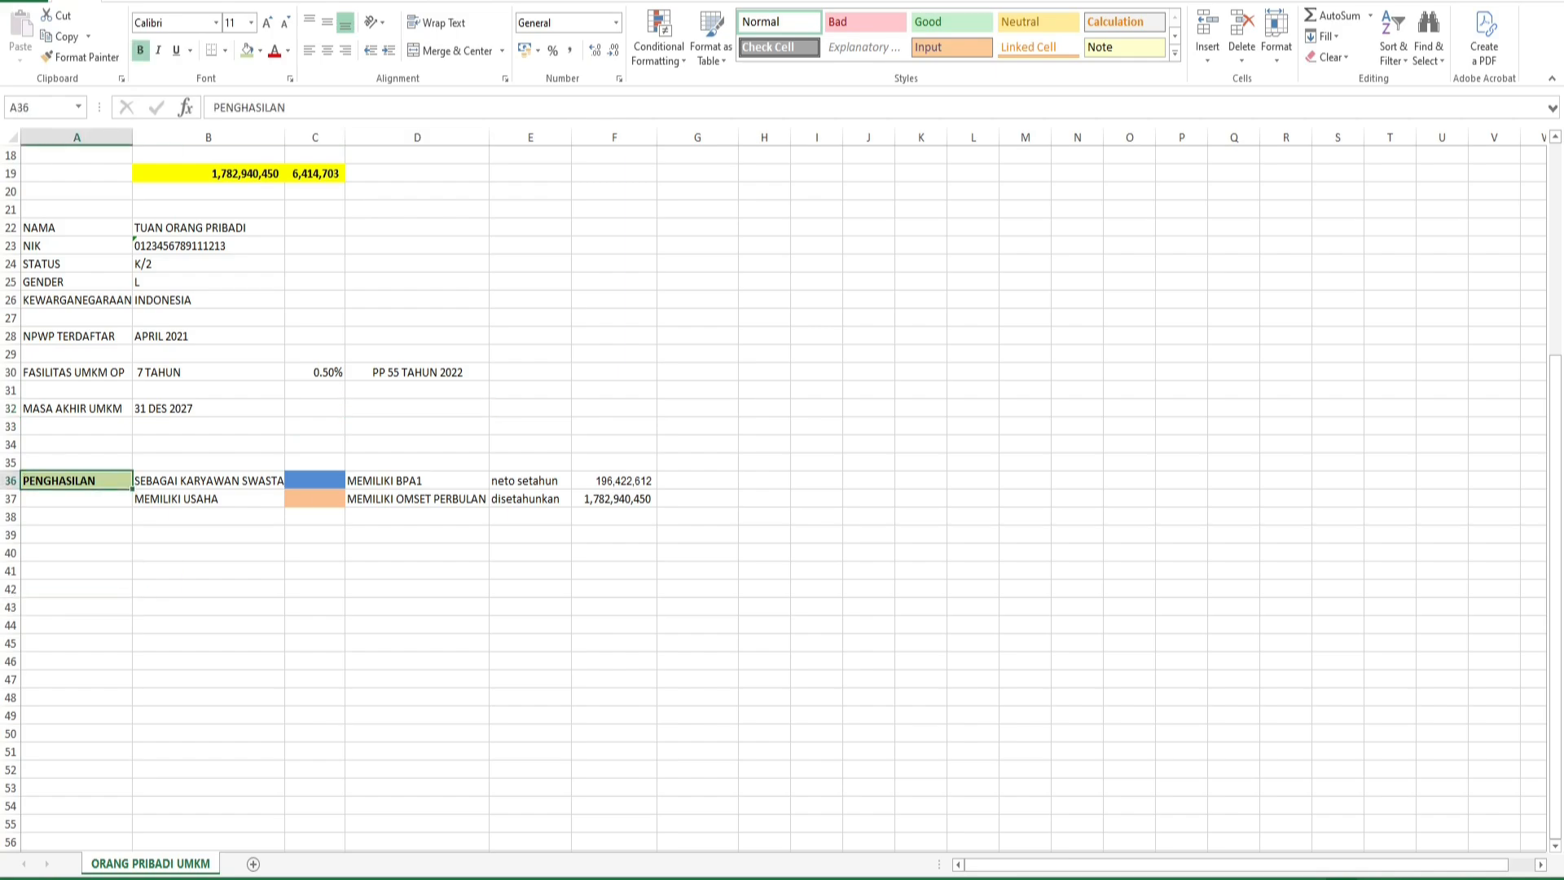
left_click(208, 480)
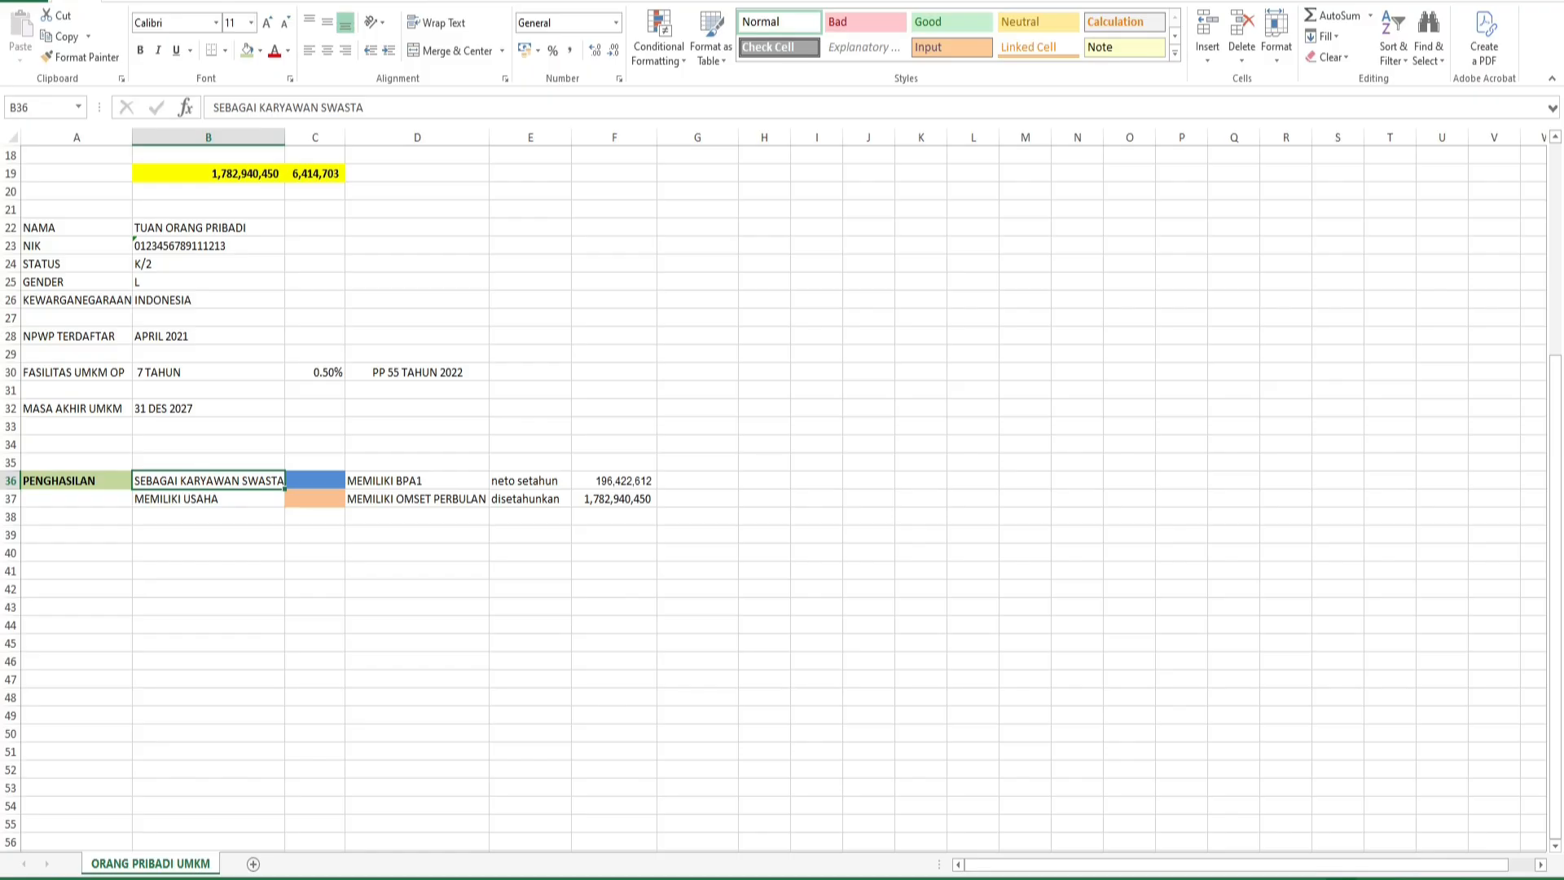
left_click(417, 481)
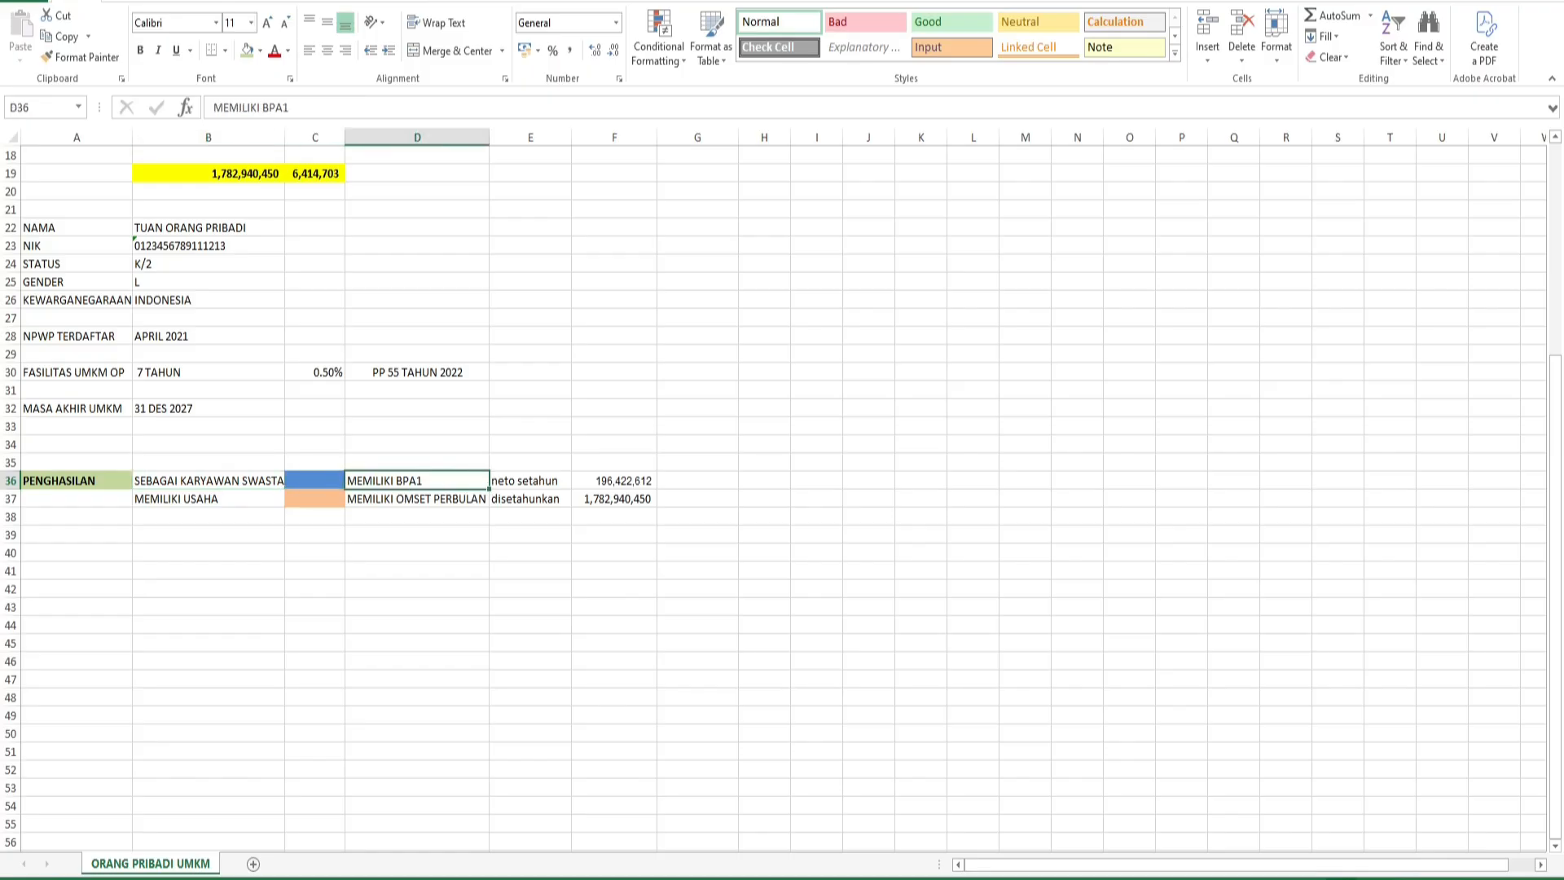
left_click(531, 499)
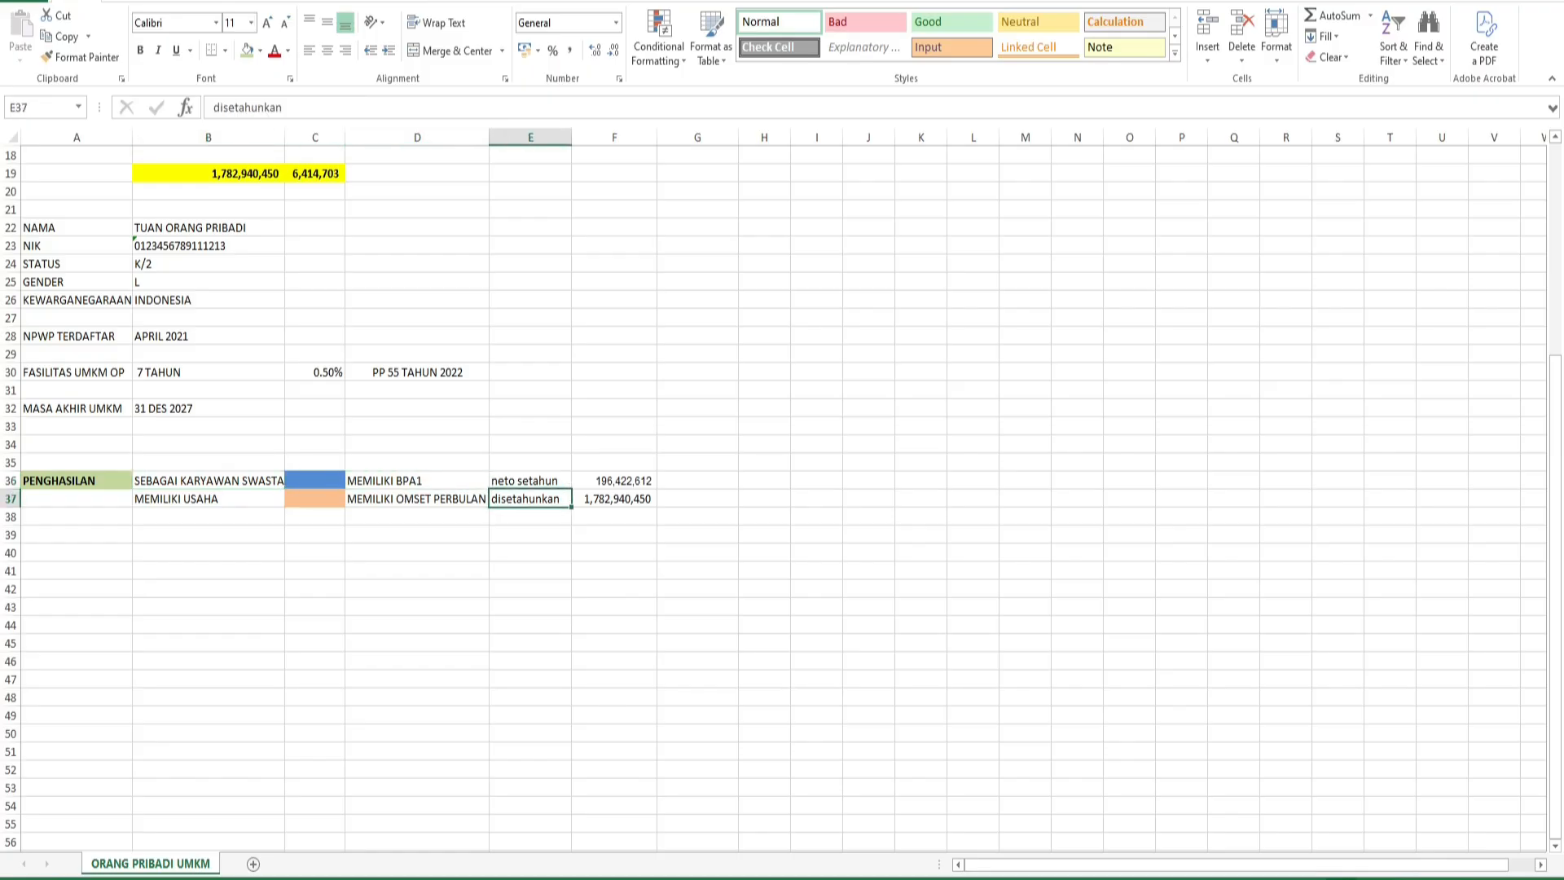
left_click(614, 480)
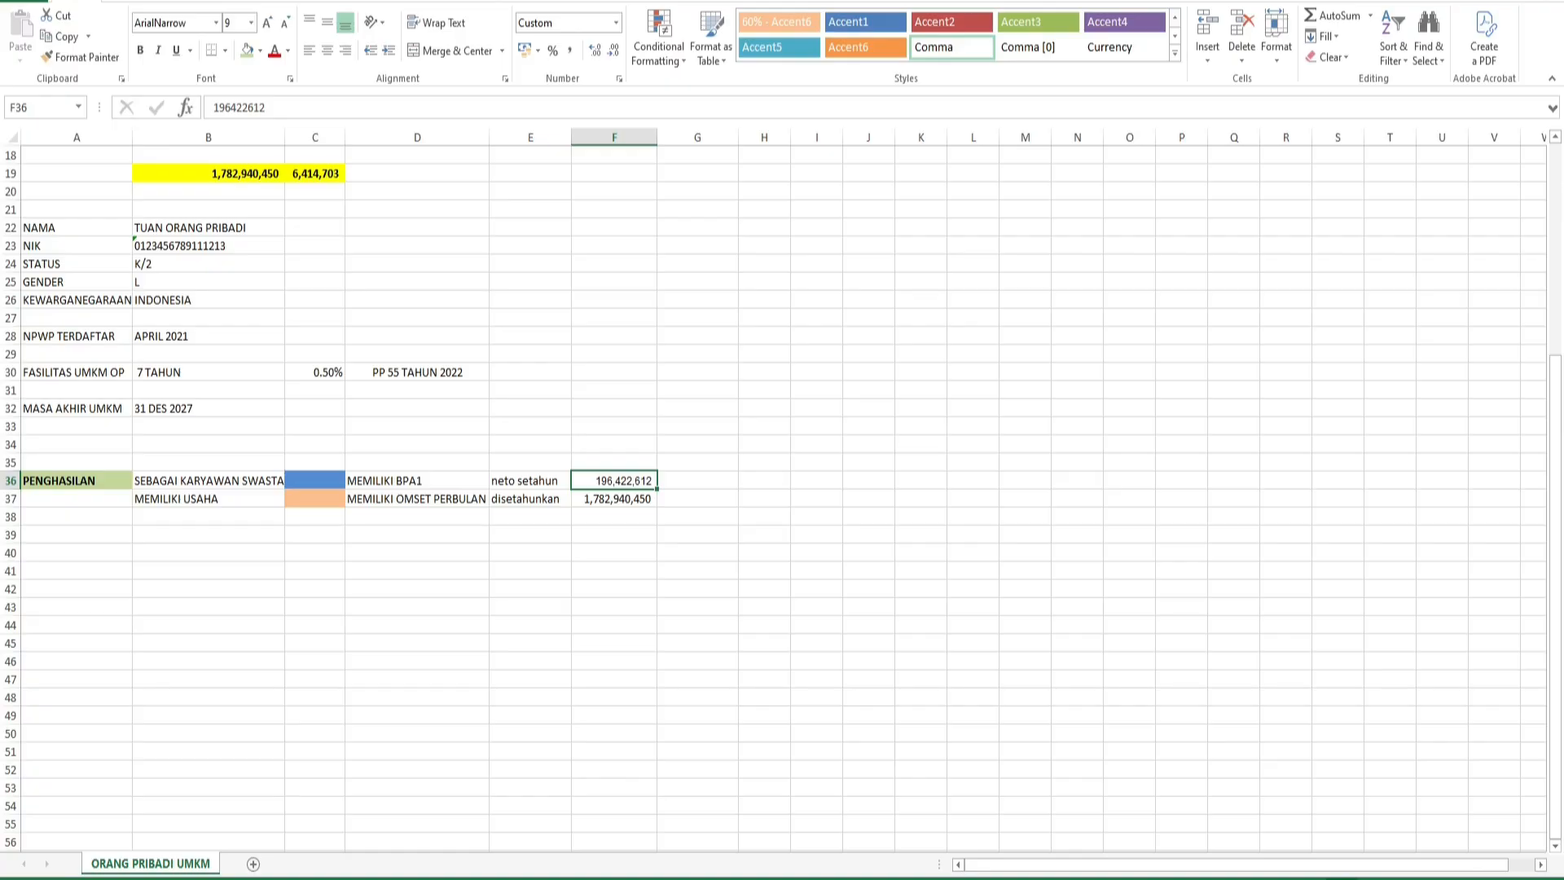
left_click(208, 498)
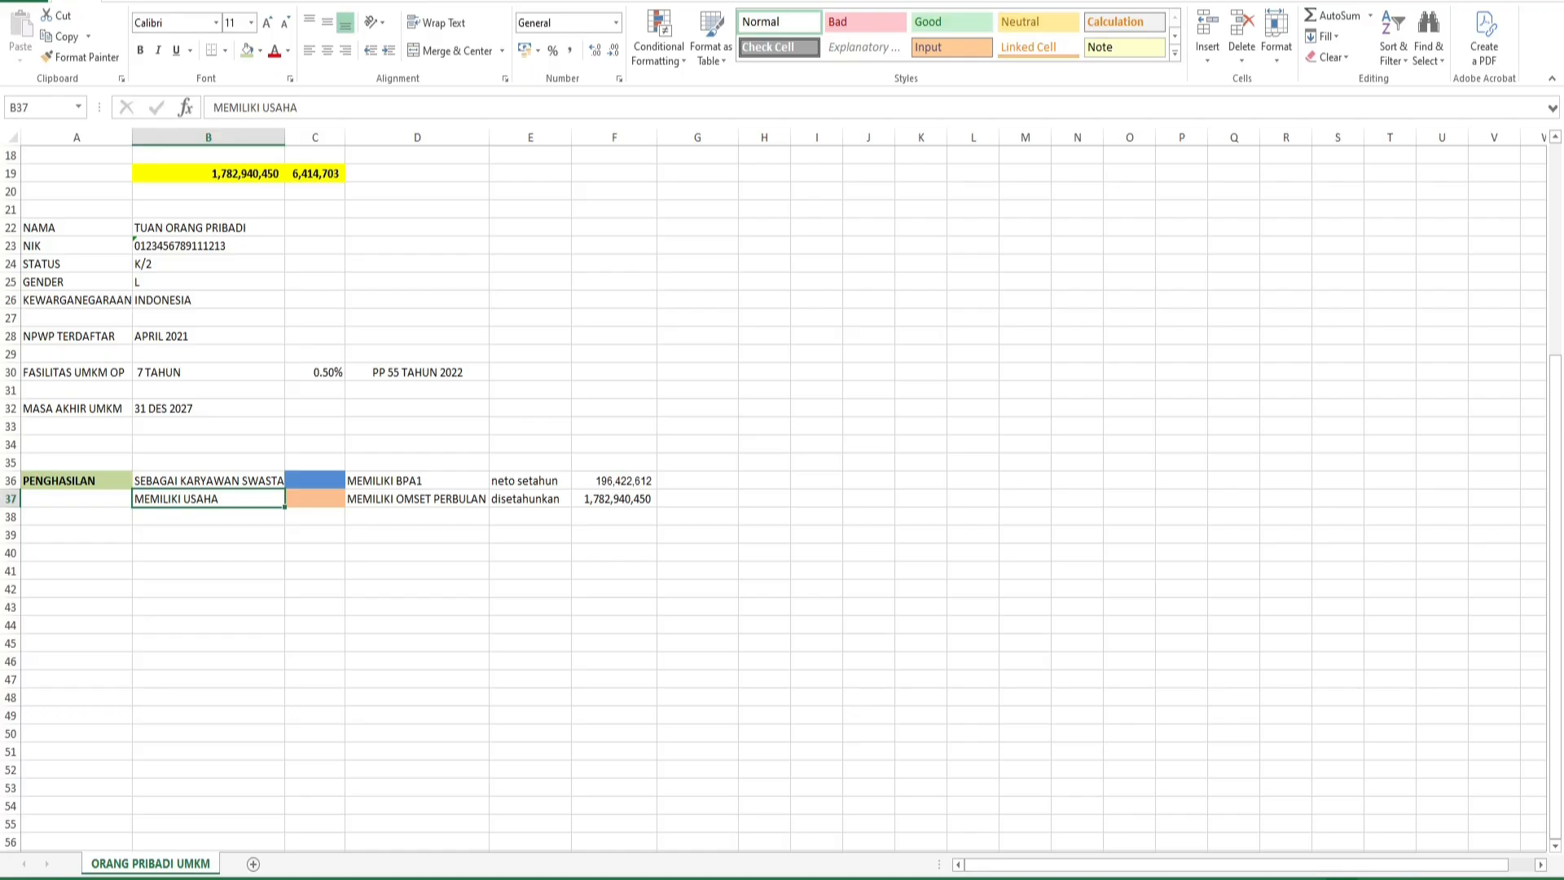
left_click(207, 588)
left_click(208, 498)
left_click(416, 499)
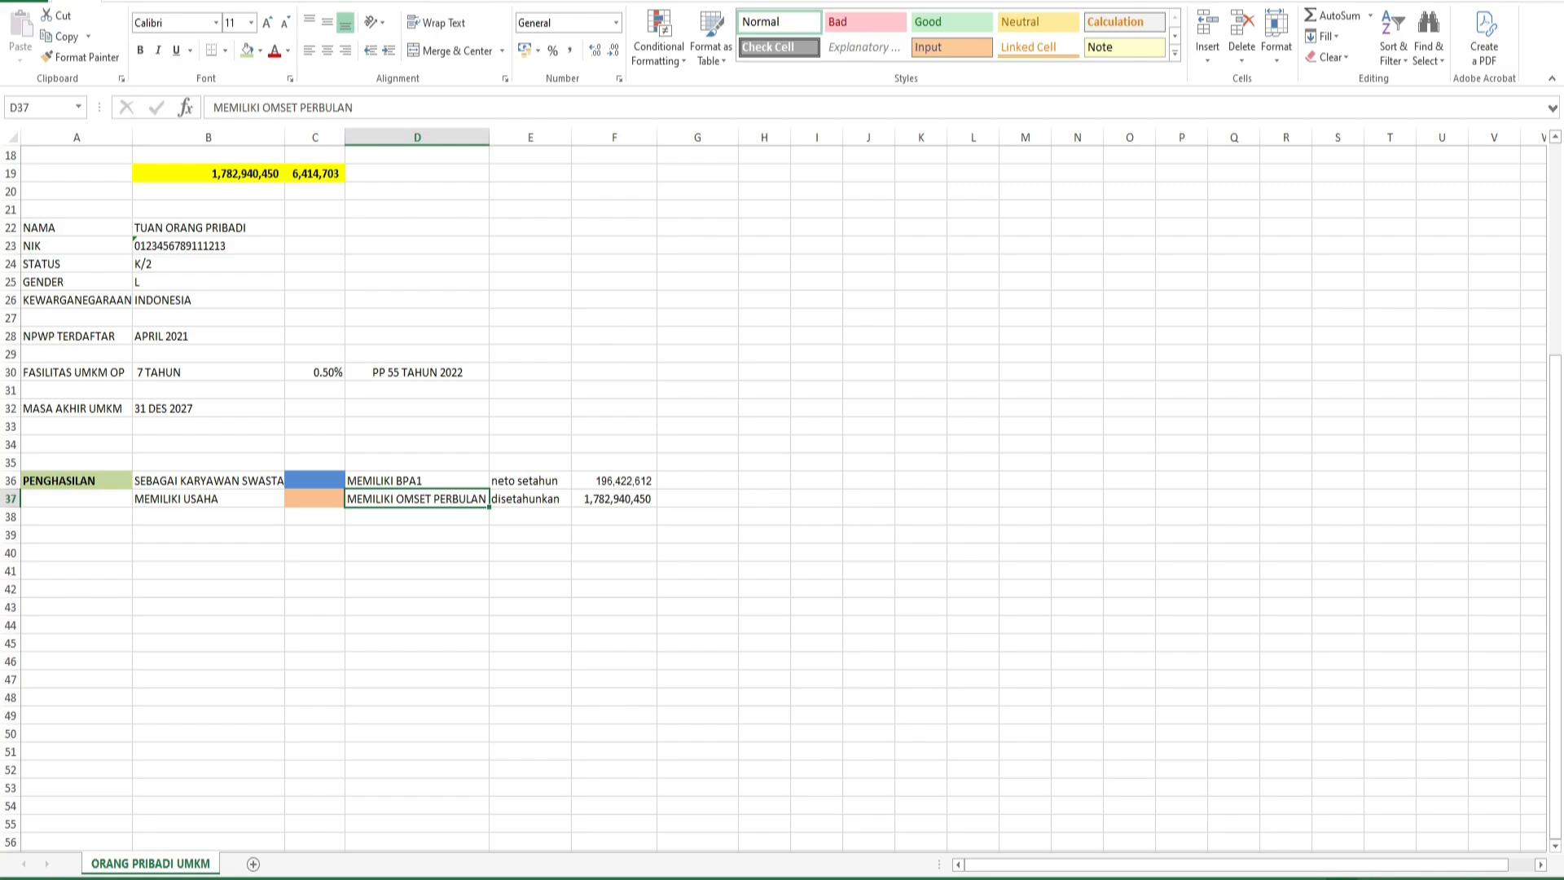
left_click(416, 571)
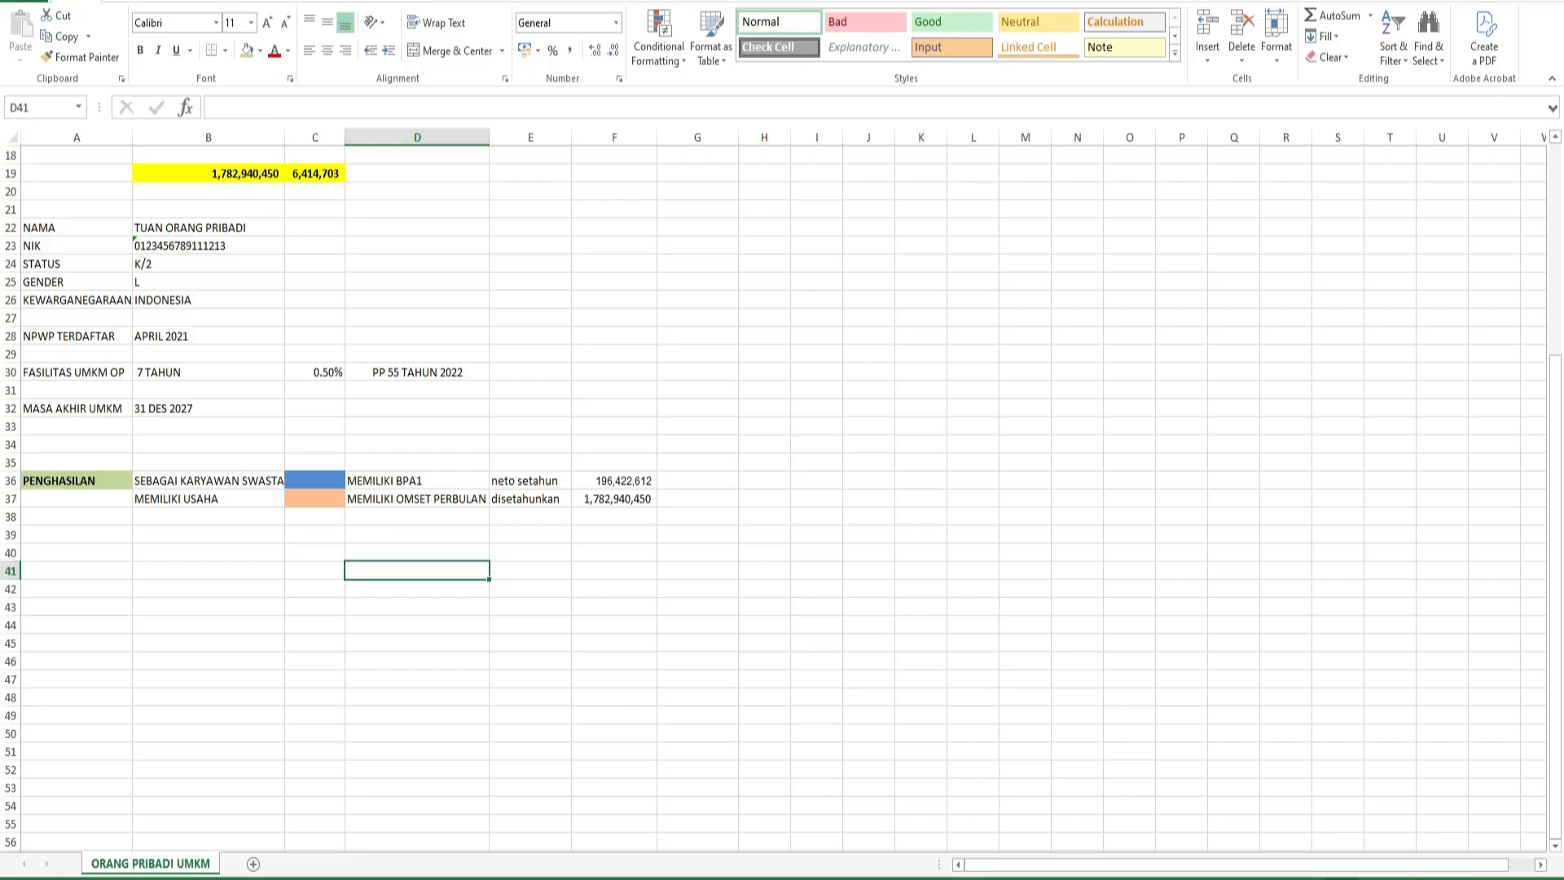
left_click(417, 498)
left_click(416, 535)
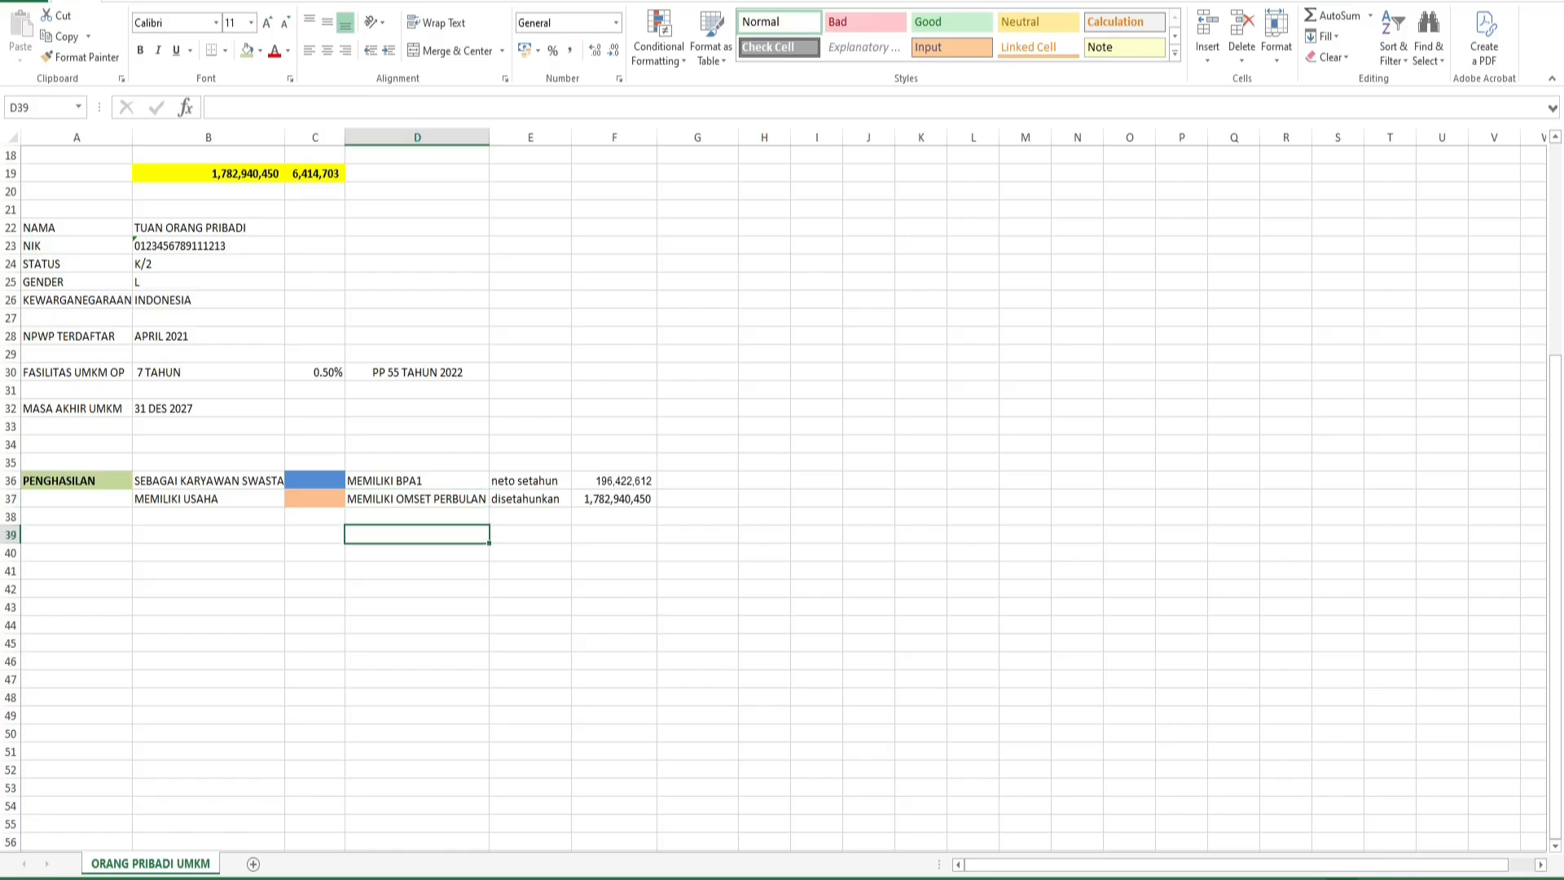
- Review the business's annualised turnover in row 37 against the OMSET 2025 table at the start of the sheet
left_click(530, 499)
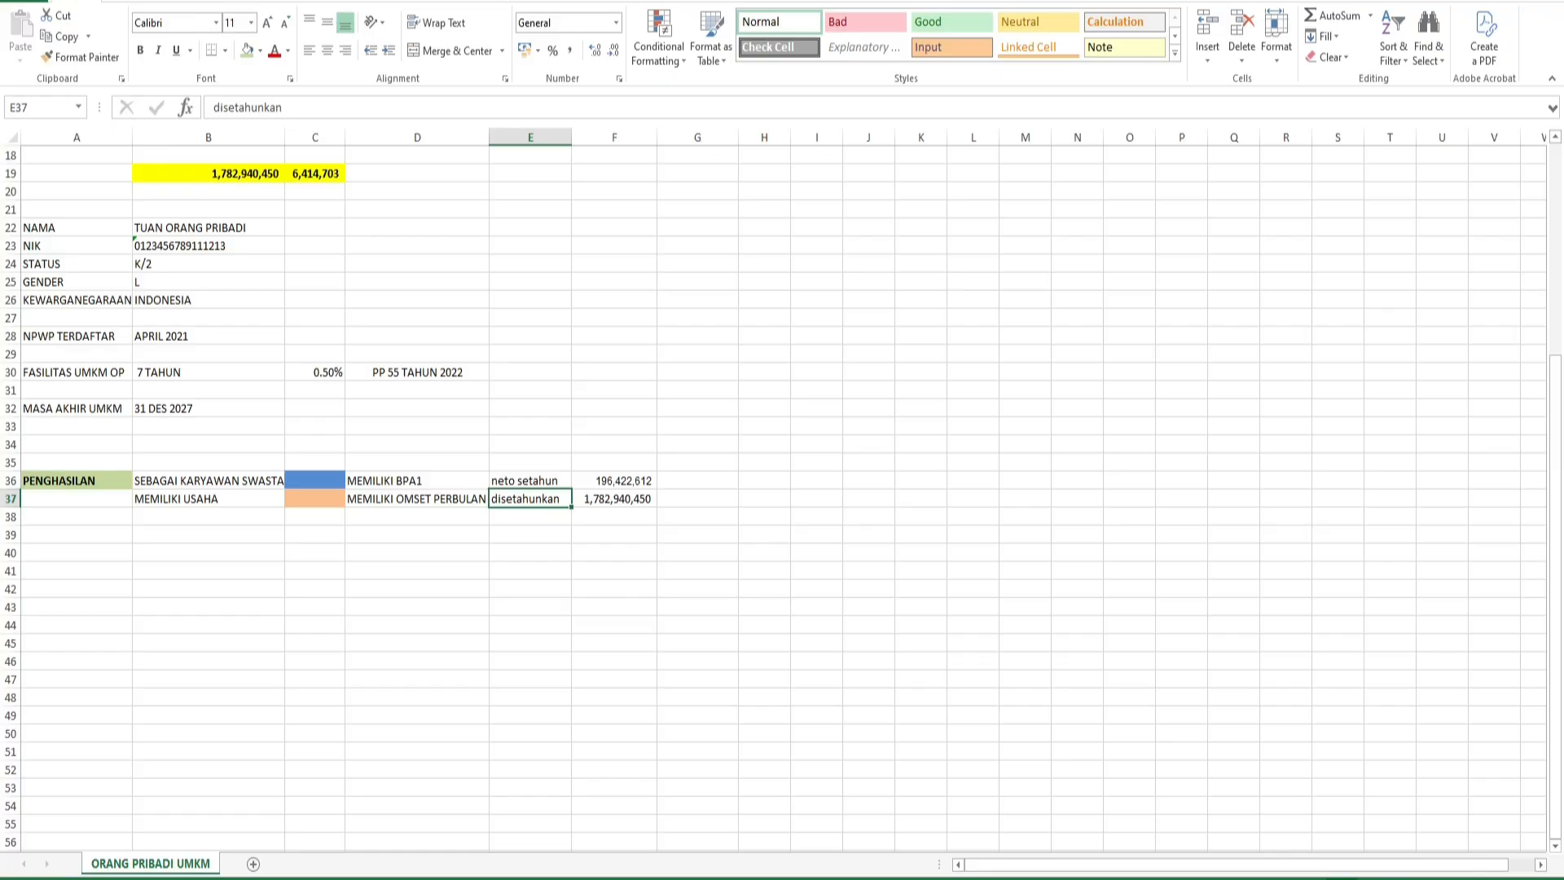
left_click(615, 499)
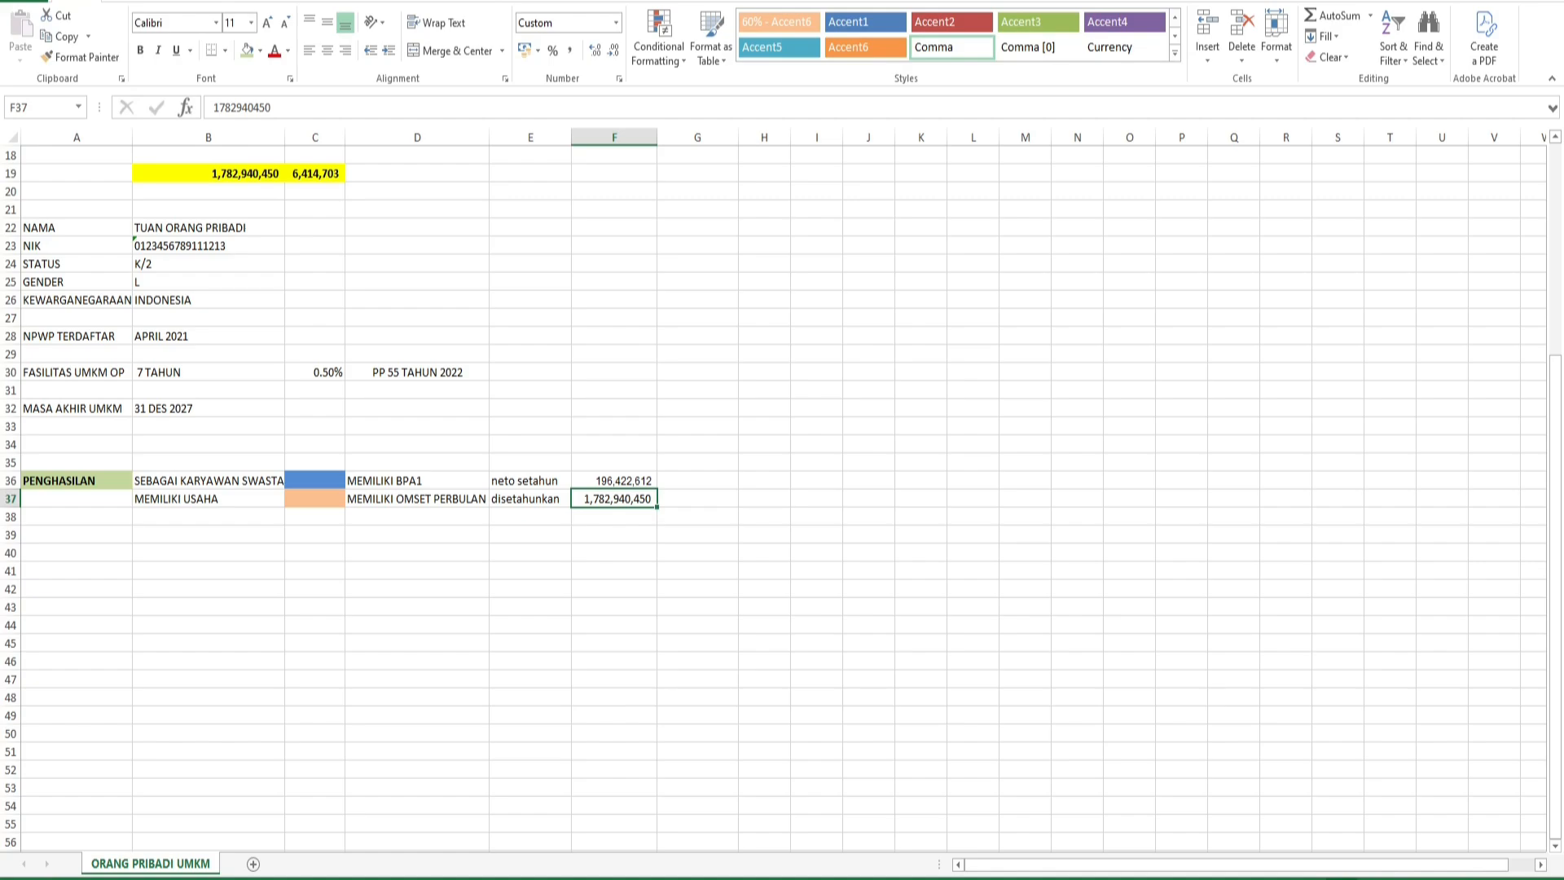
left_click(417, 535)
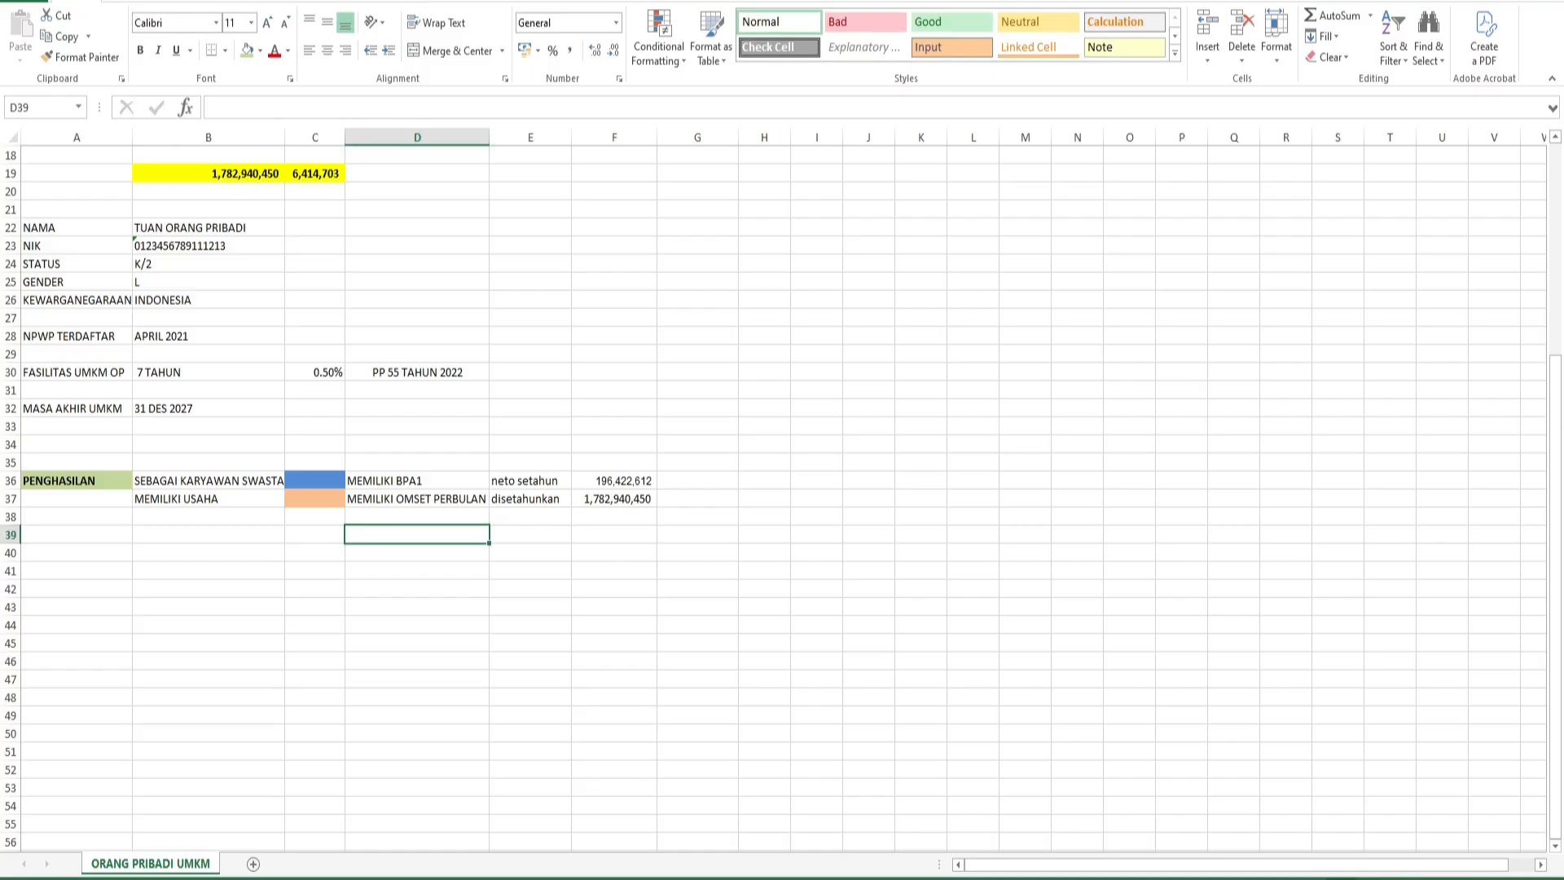
left_click(614, 499)
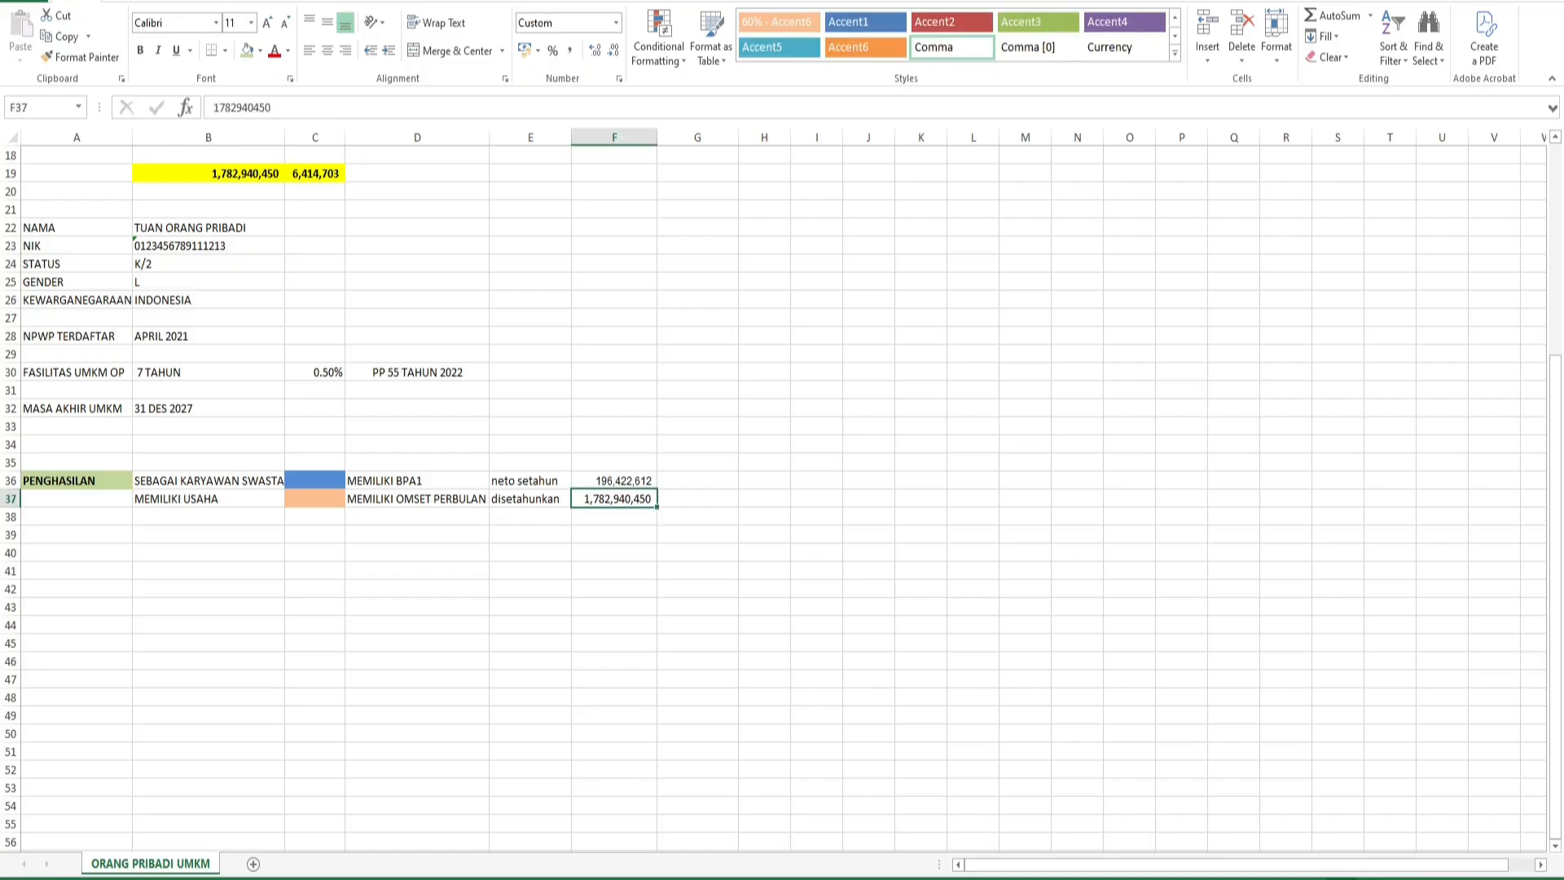
scroll(774, 489, "up", 6)
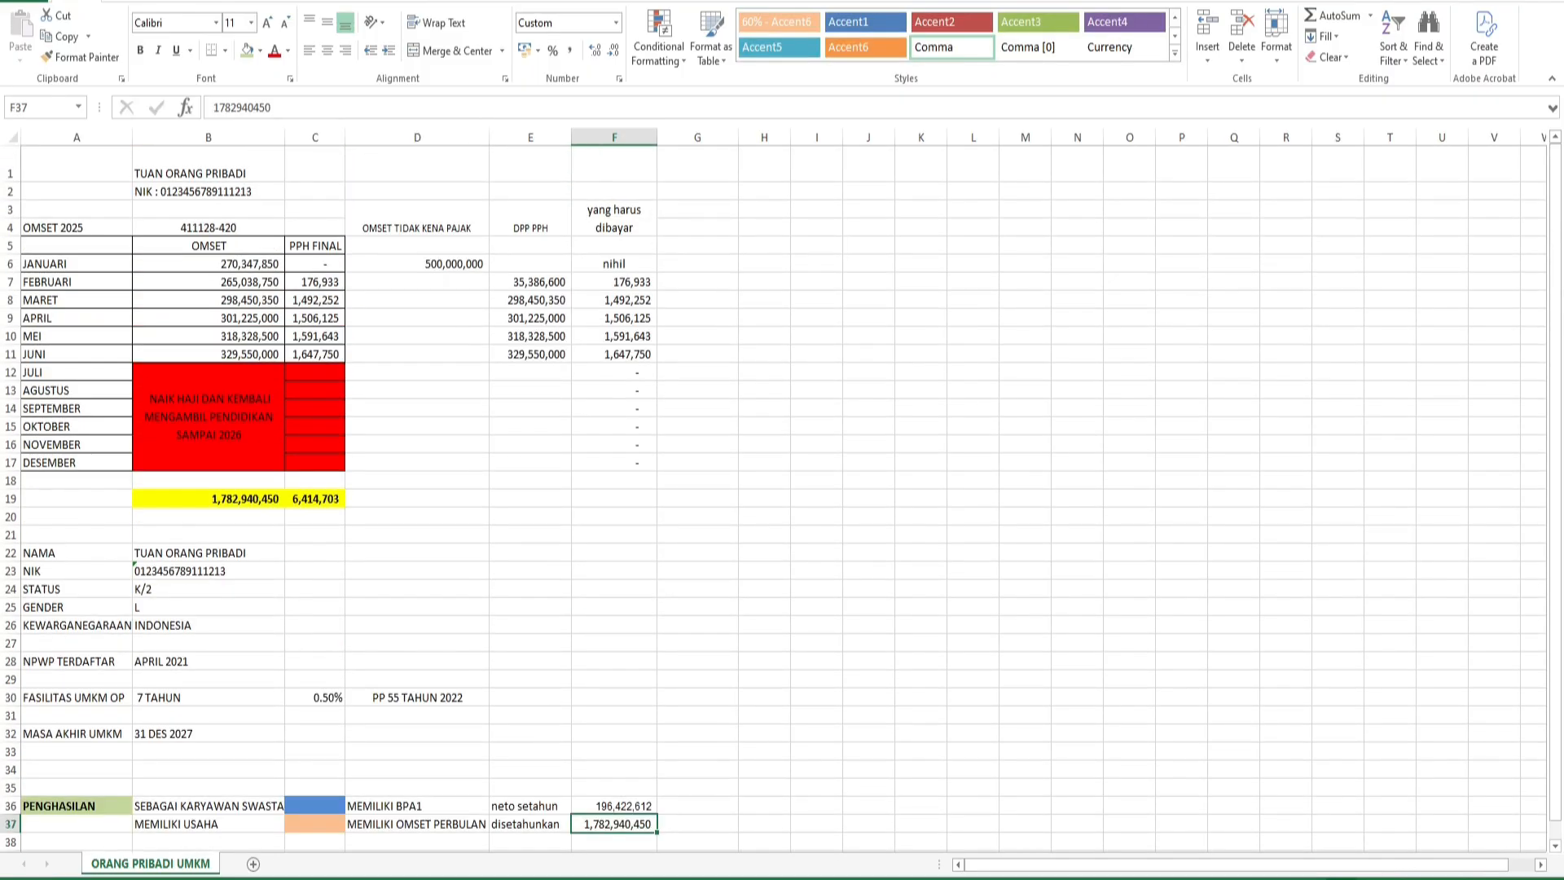
left_click(77, 228)
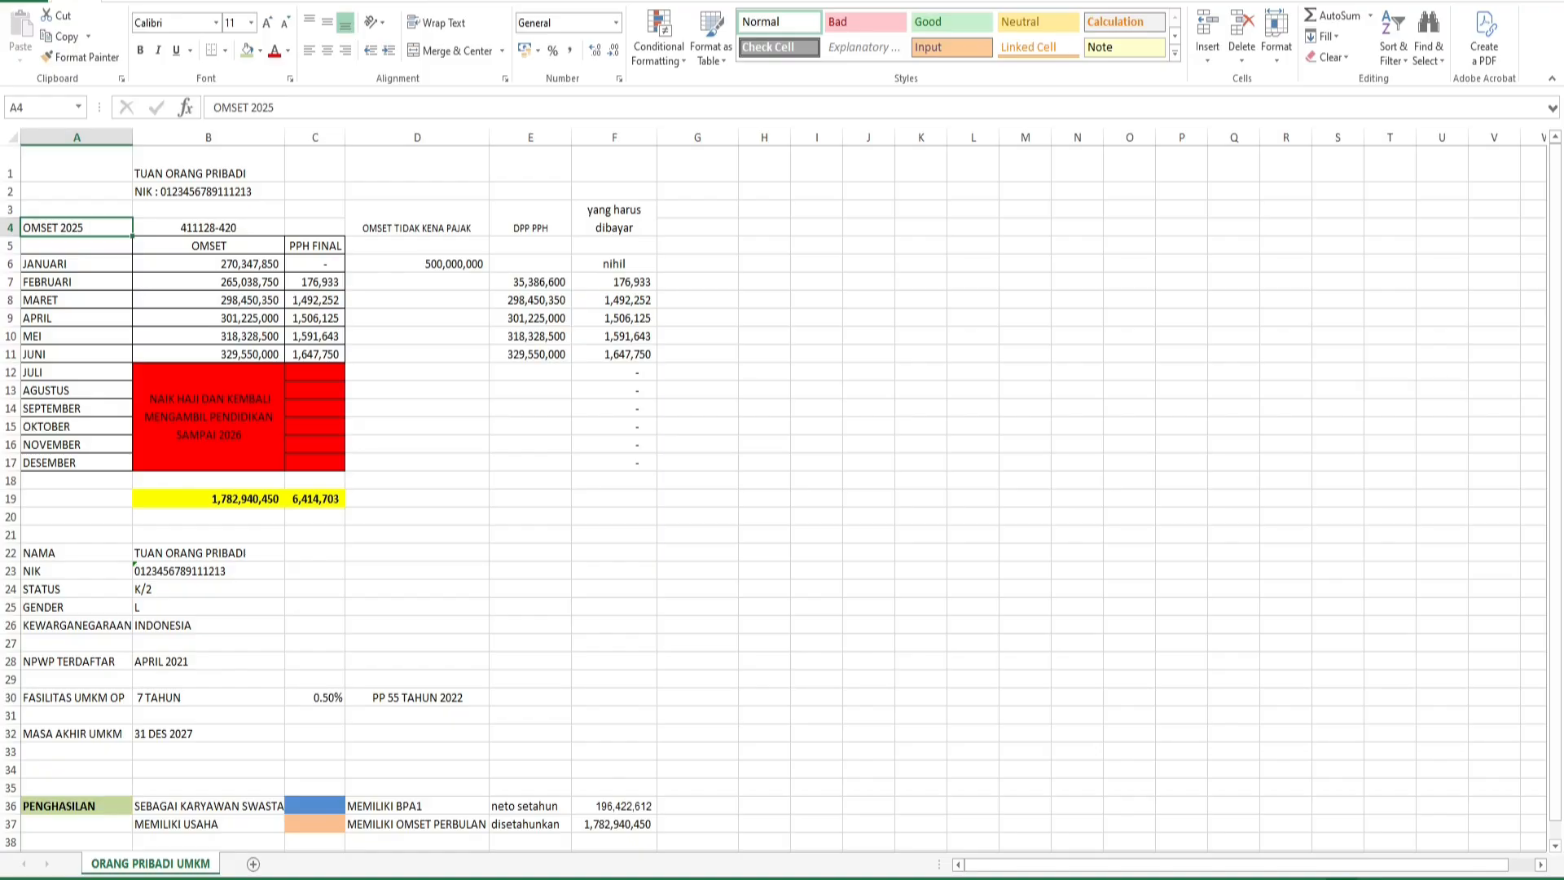
- Highlight the non-taxable turnover amount in D6 with a light green fill
left_click(417, 264)
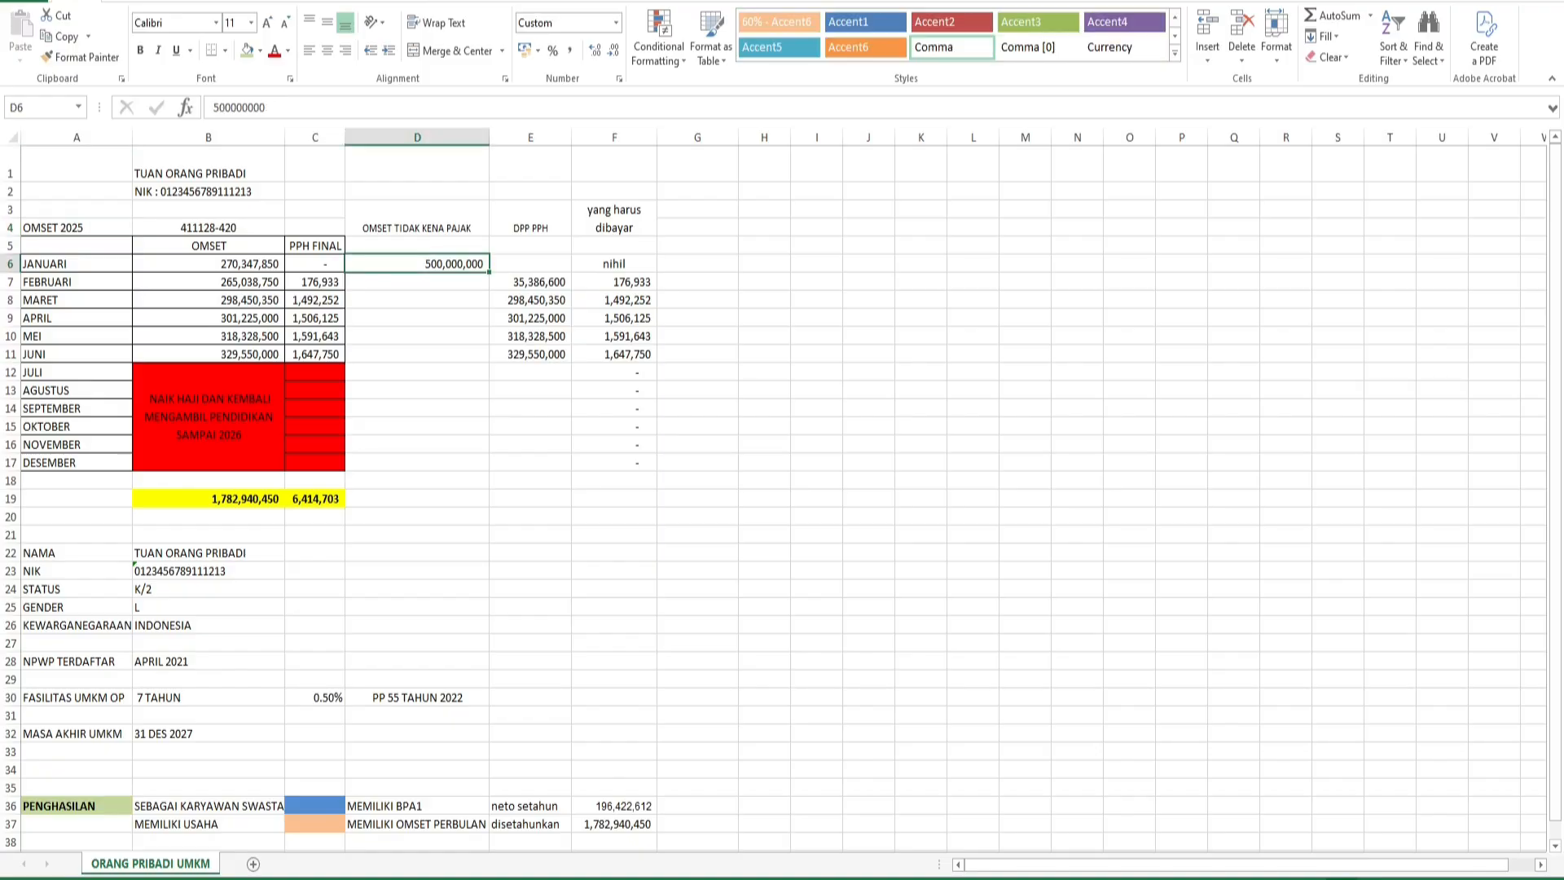
left_click(247, 51)
left_click(417, 445)
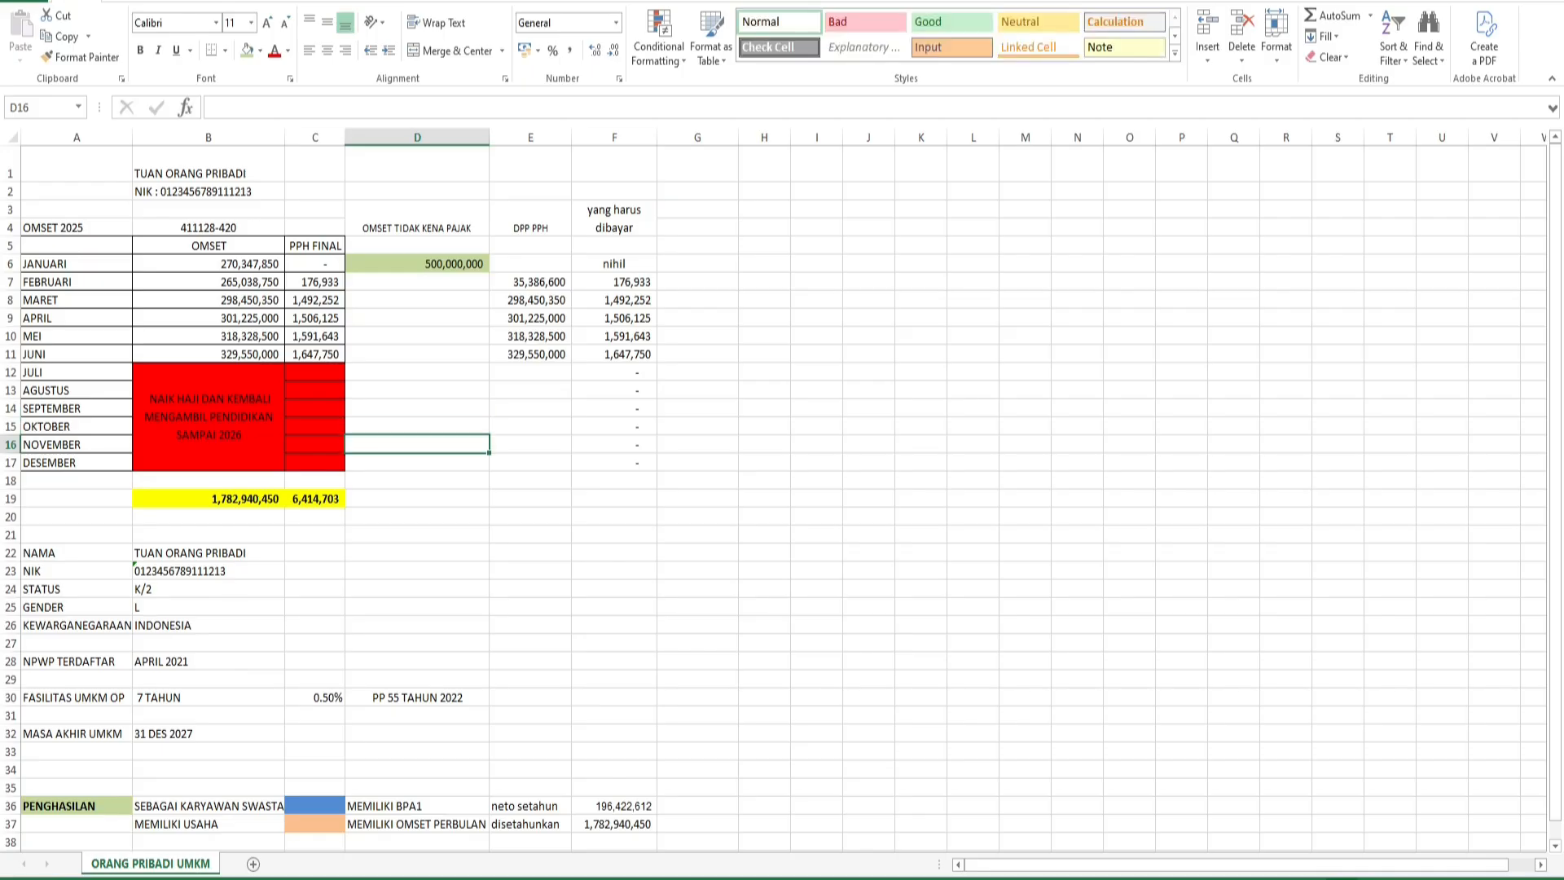
- Compare the non-taxable turnover threshold in D6 with the monthly turnover in column B and its total in B19
left_click(418, 264)
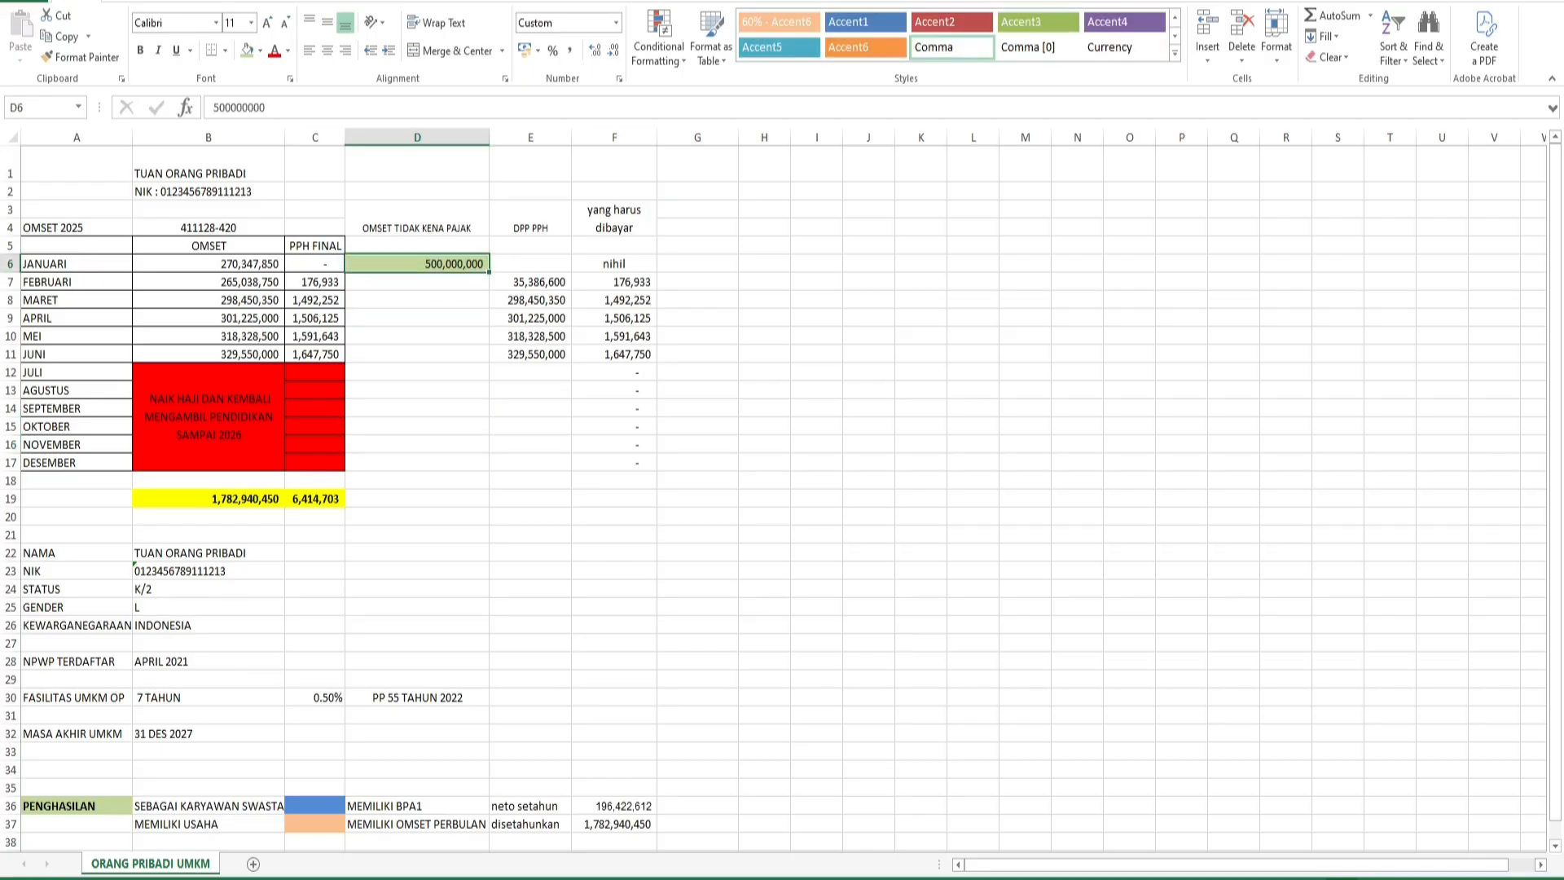
left_click(417, 299)
left_click(417, 264)
left_click_drag(208, 264, 208, 460)
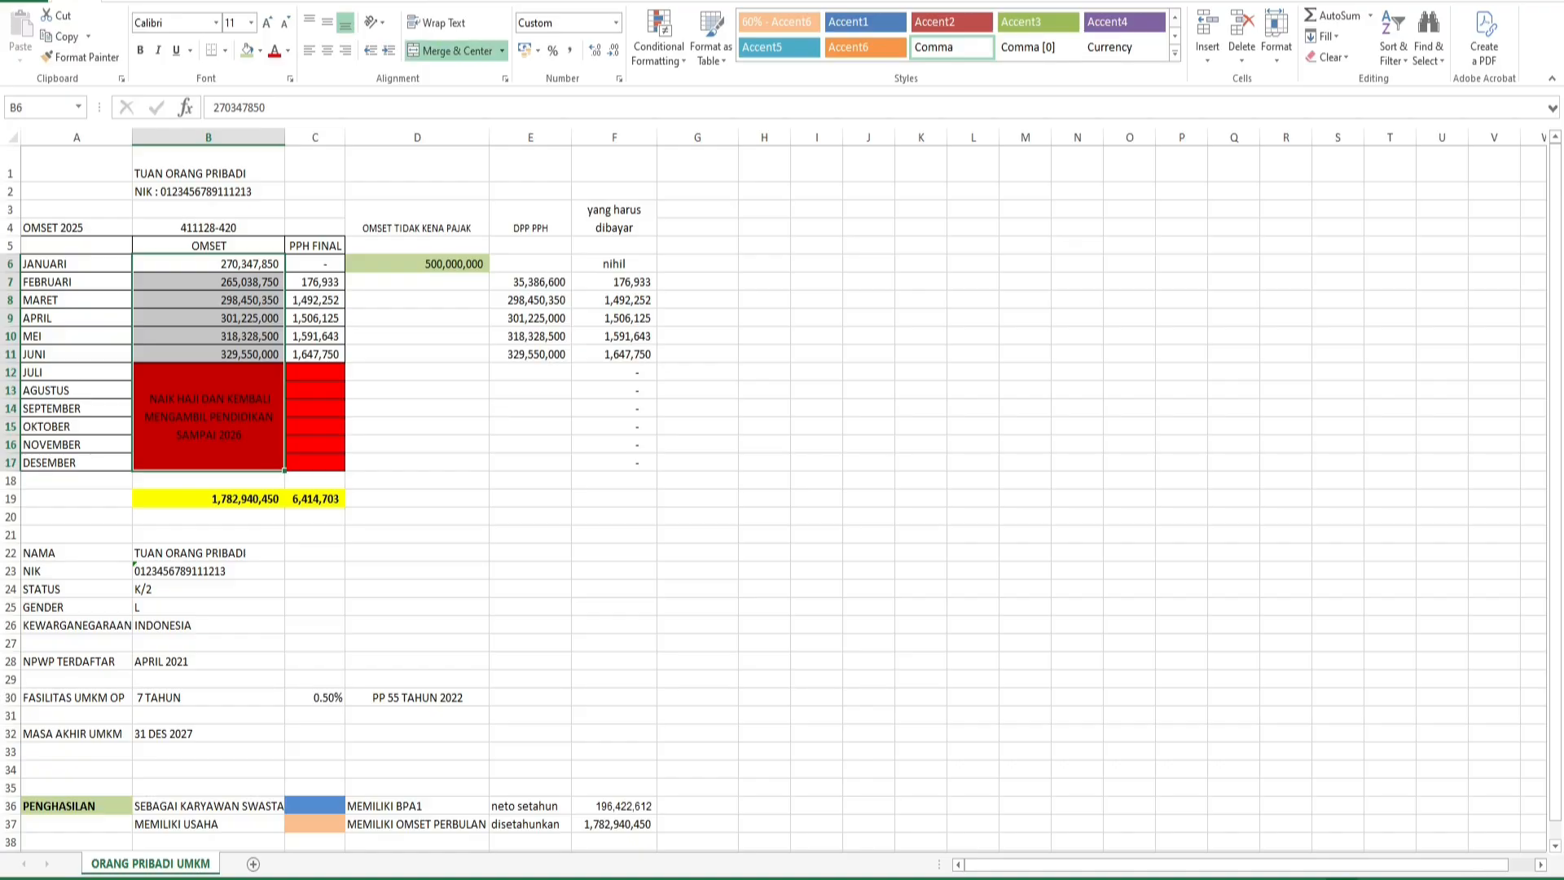
left_click(209, 318)
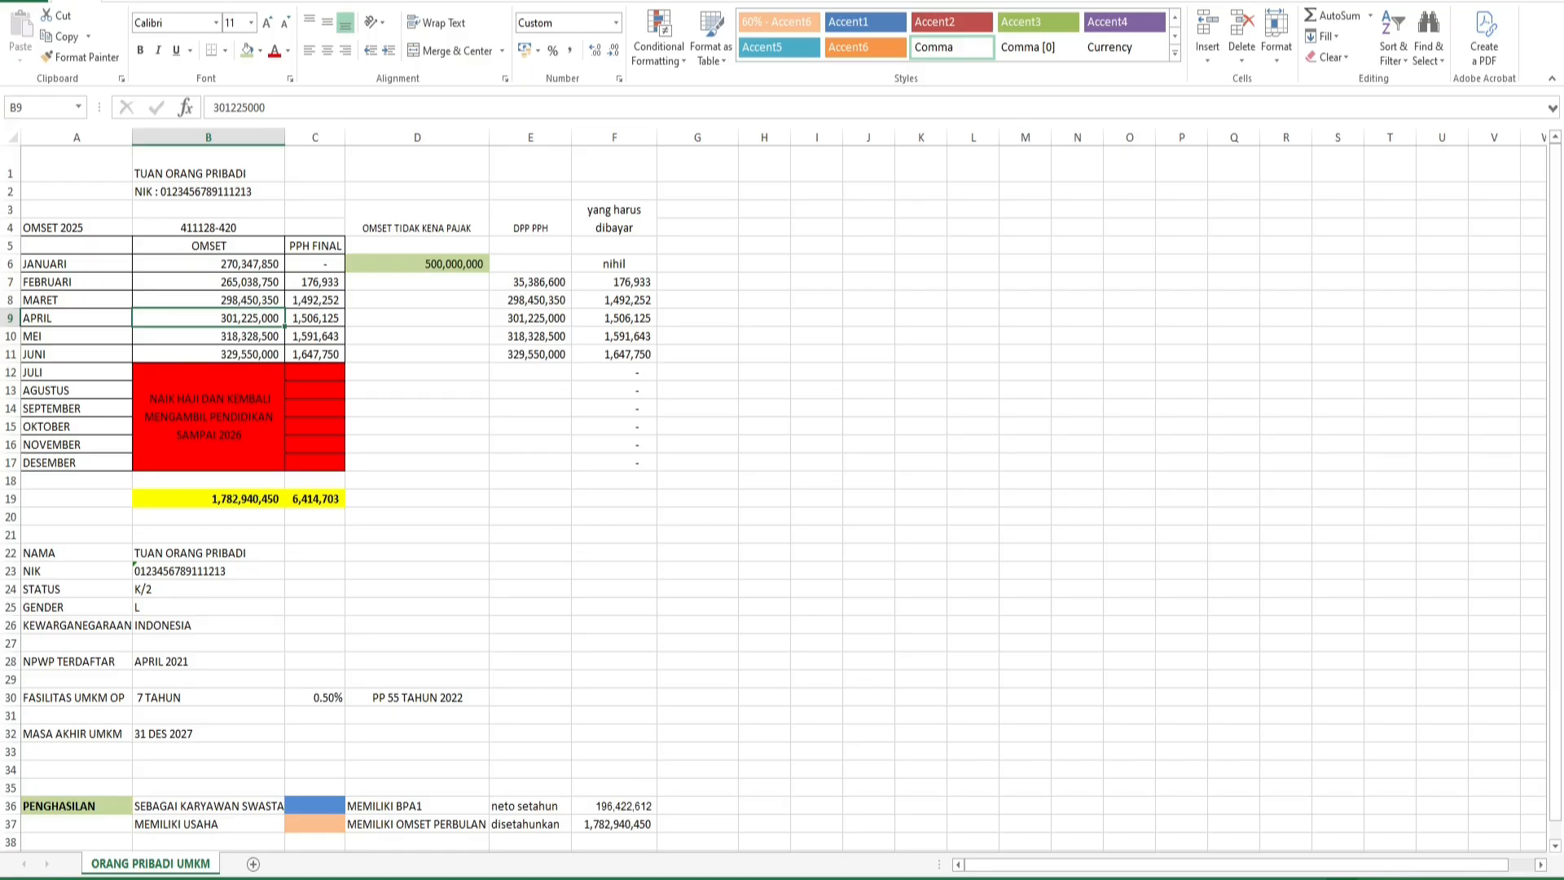
left_click(208, 499)
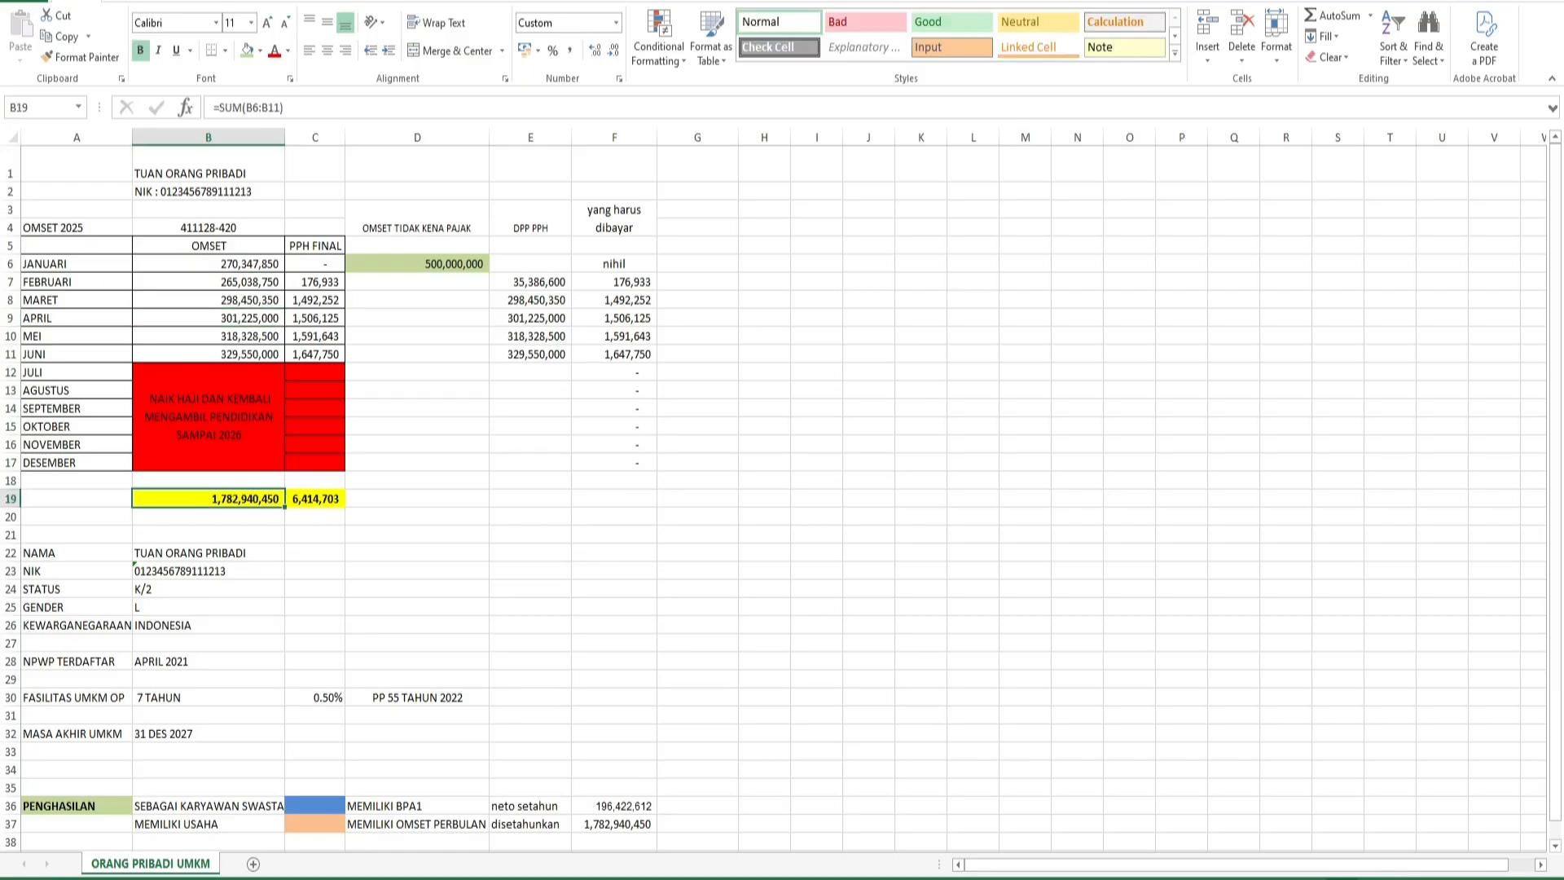
left_click(417, 336)
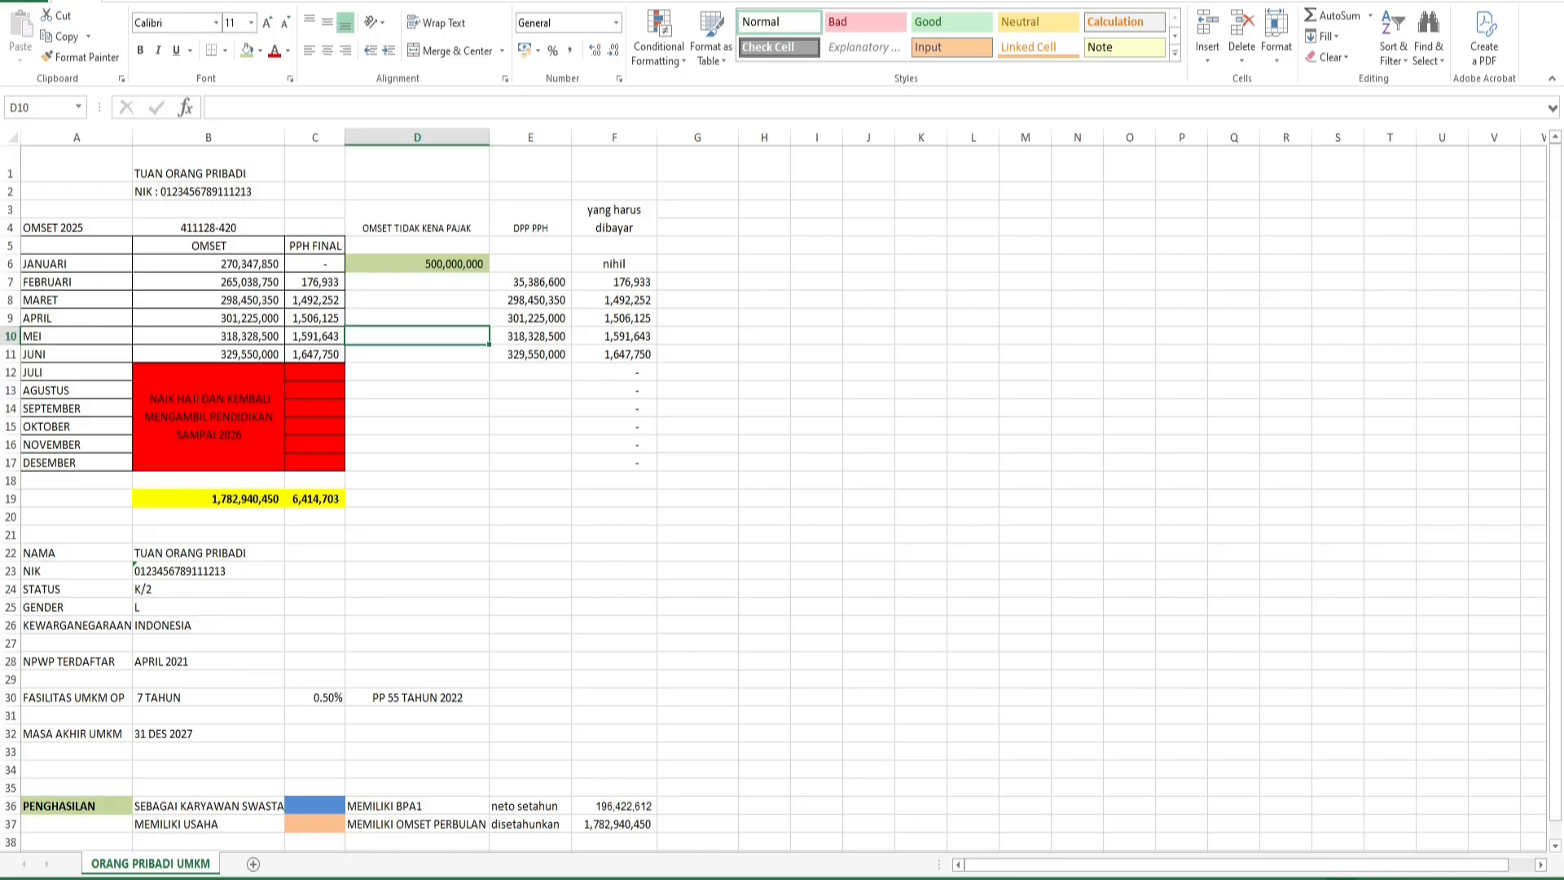
left_click(417, 264)
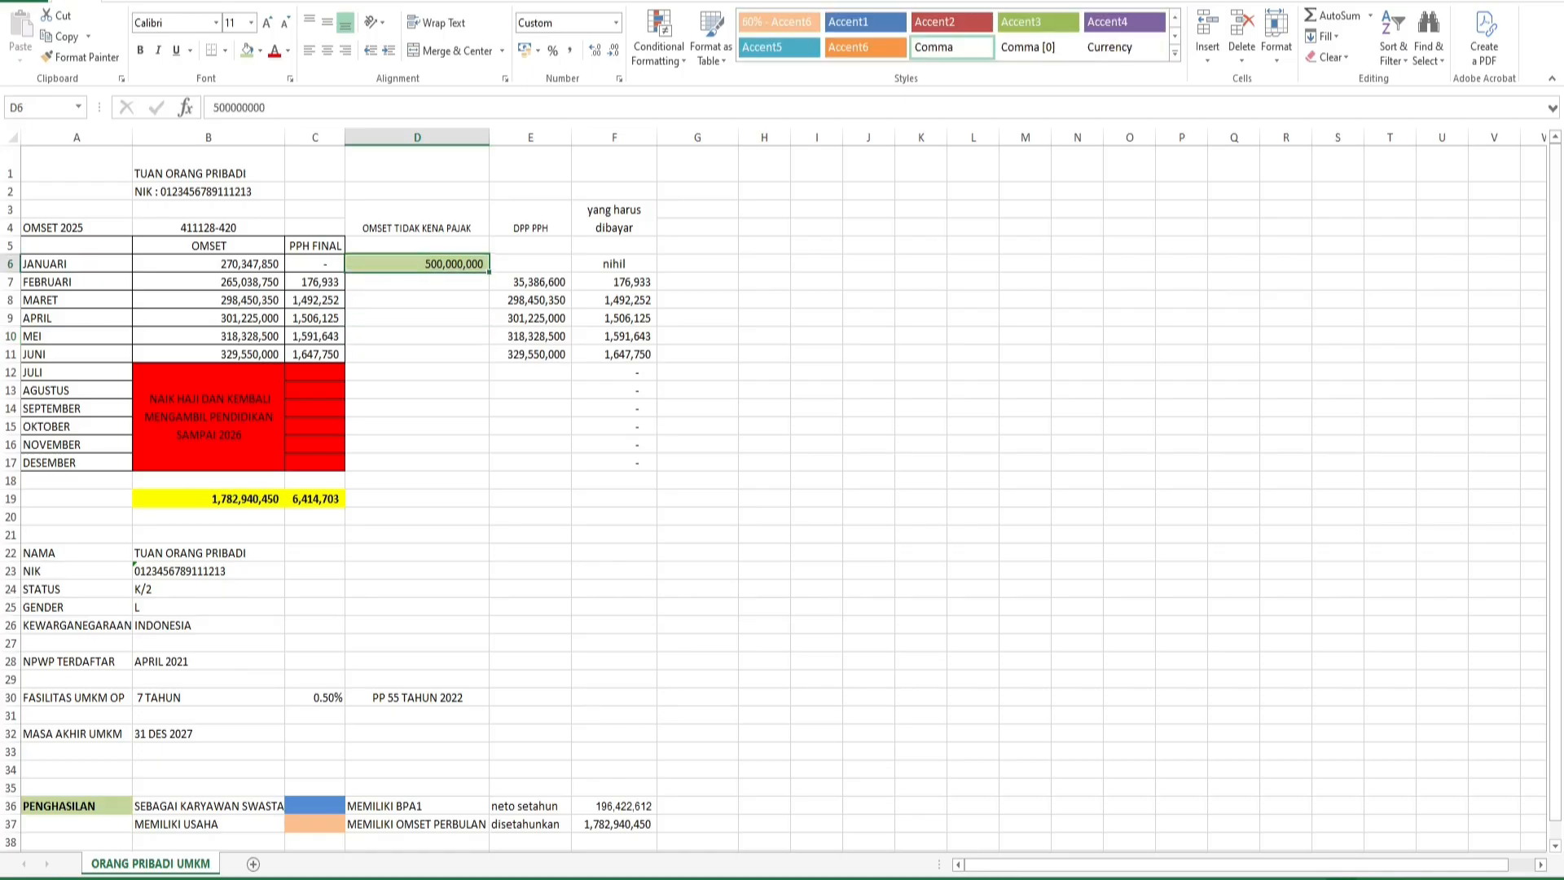
- Check the January turnover in B6 against the non-taxable threshold and the tax payable in F6
left_click(208, 263)
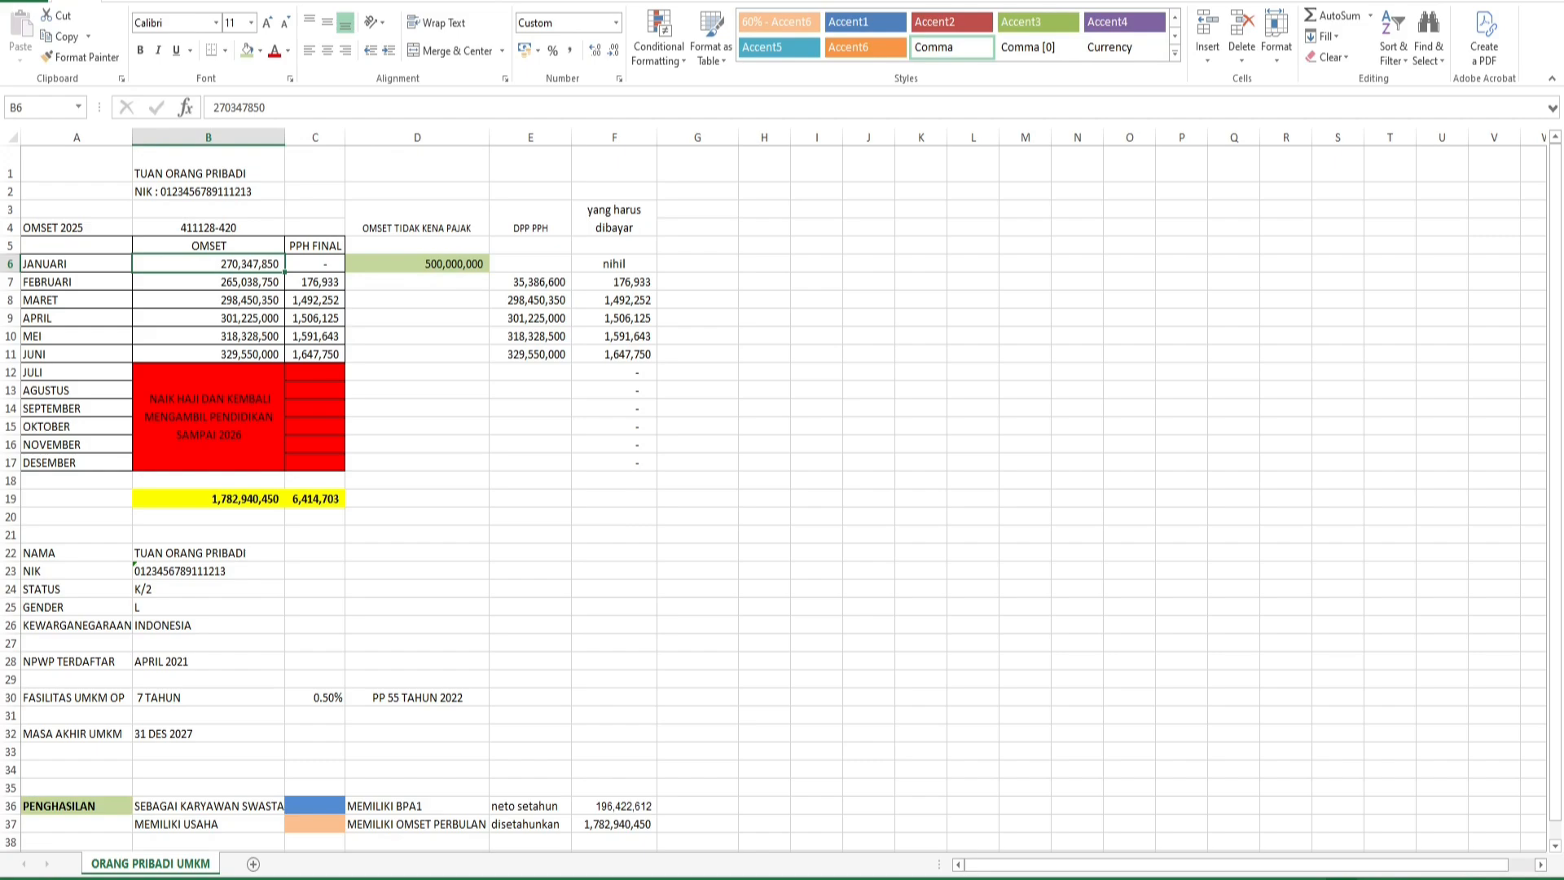
left_click(208, 281)
left_click(417, 318)
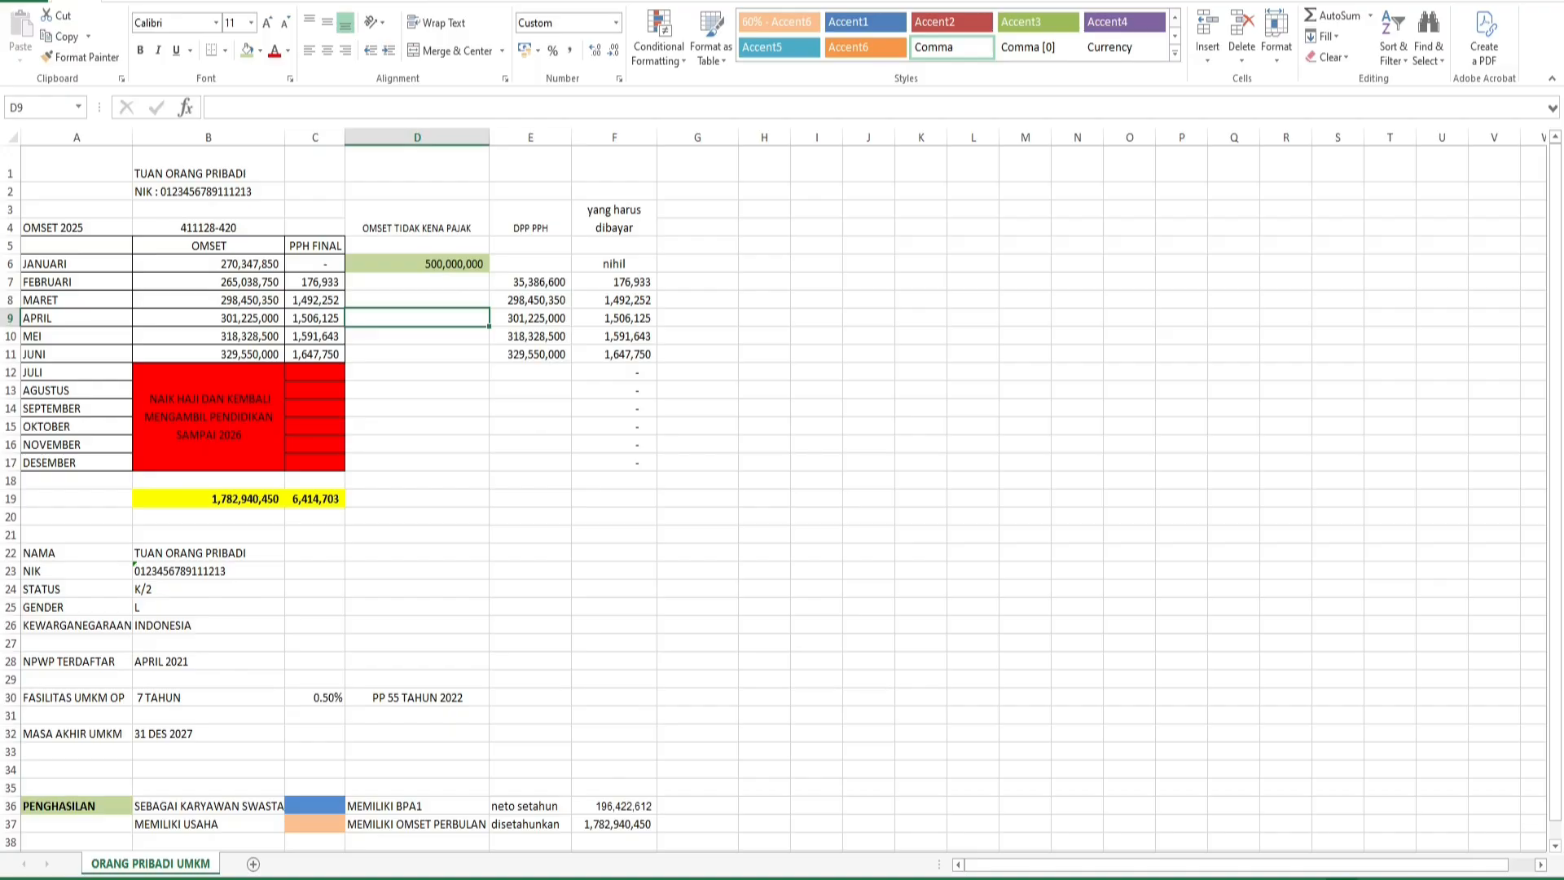
left_click_drag(208, 264, 208, 318)
left_click(417, 264)
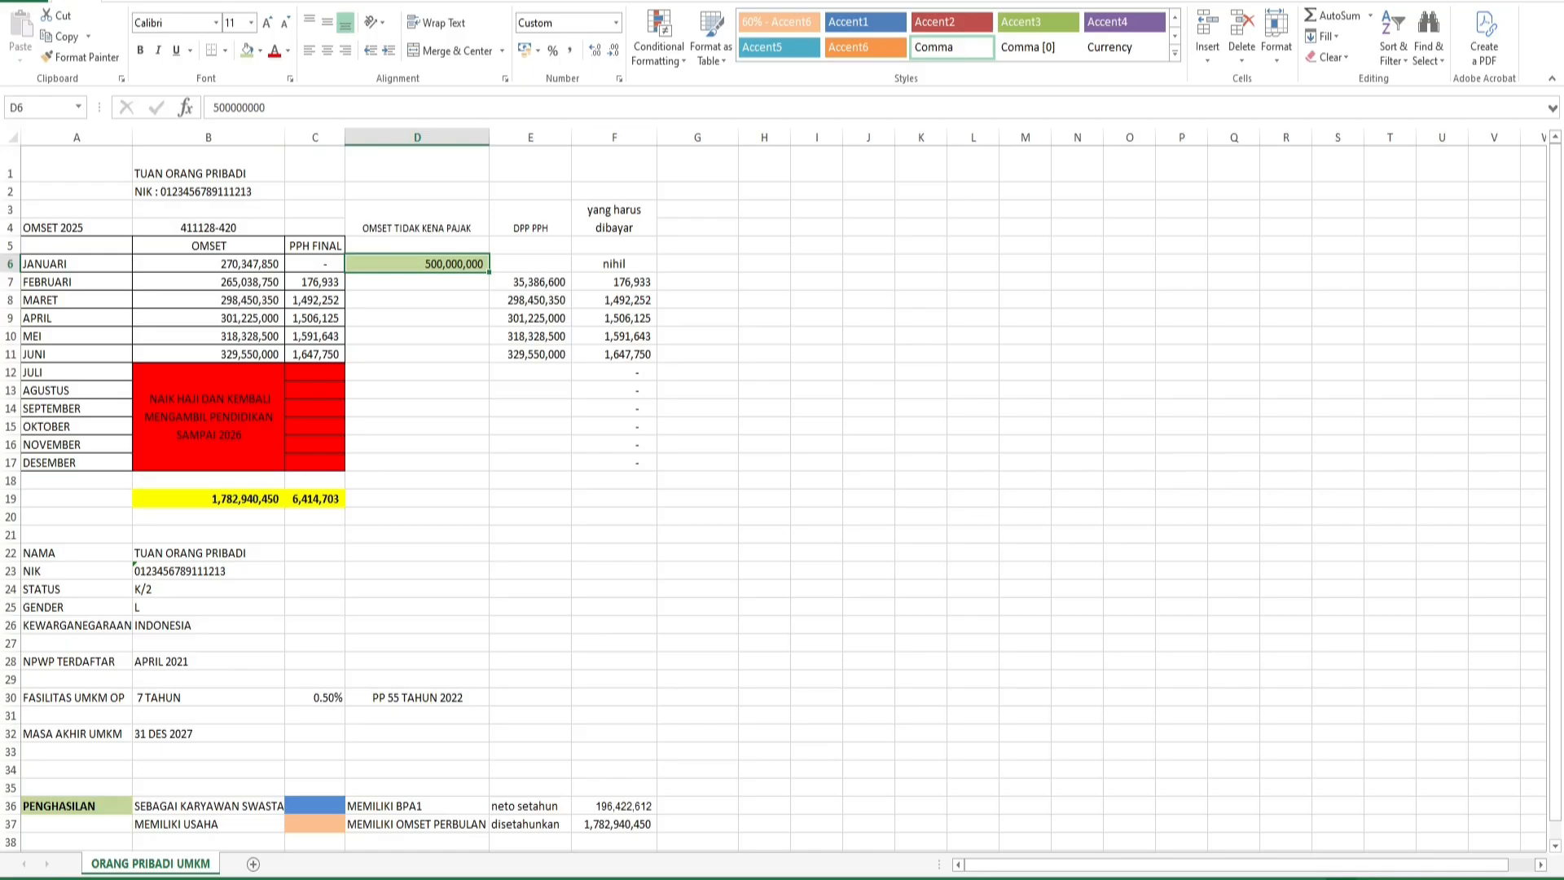
left_click(614, 264)
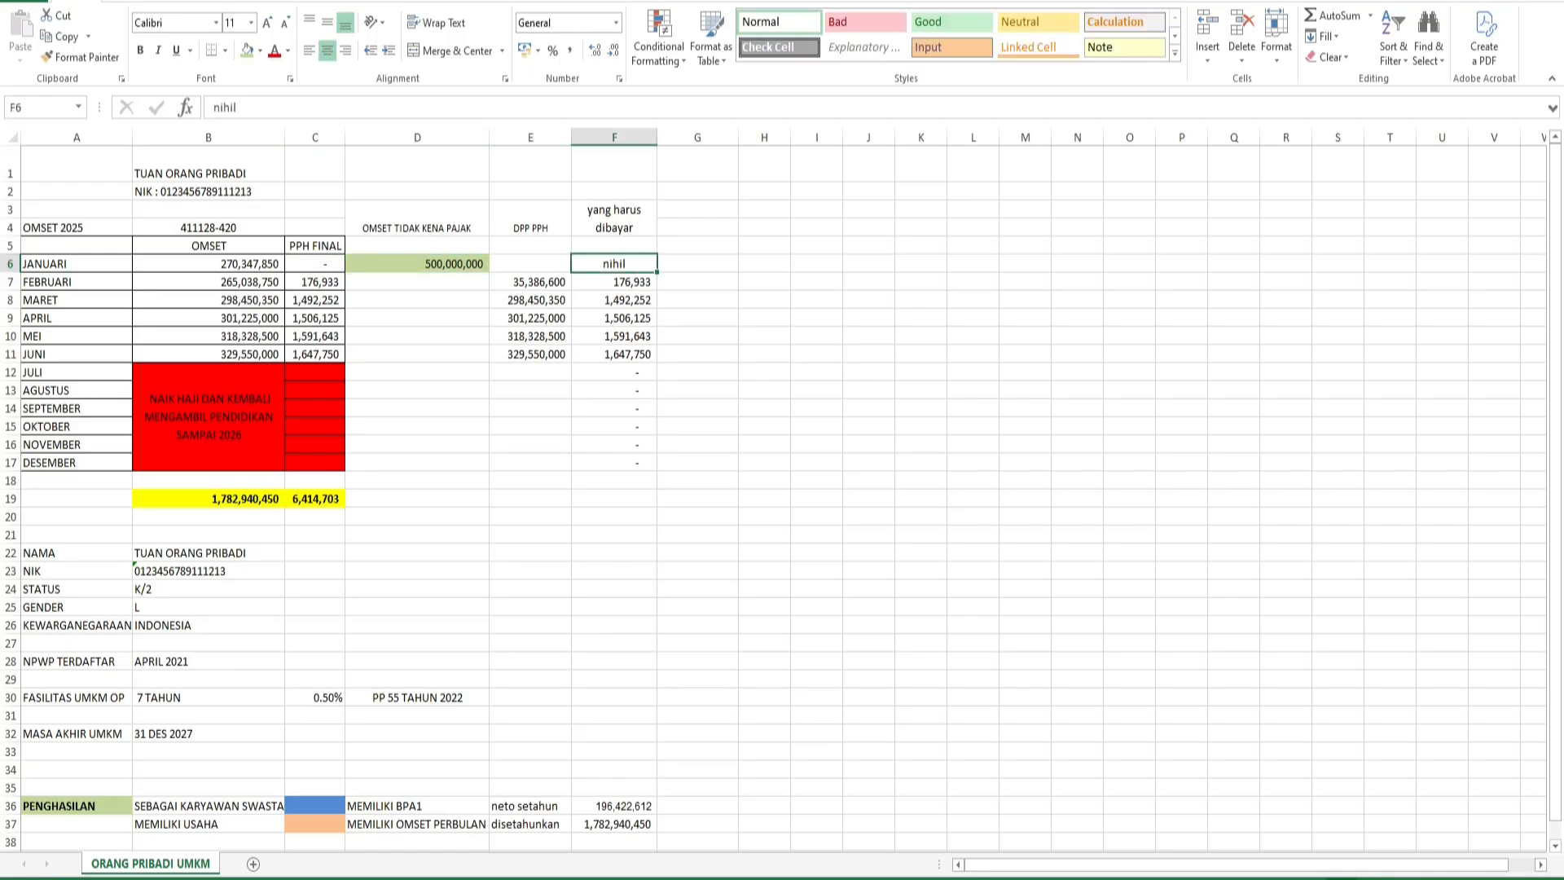
left_click(208, 264)
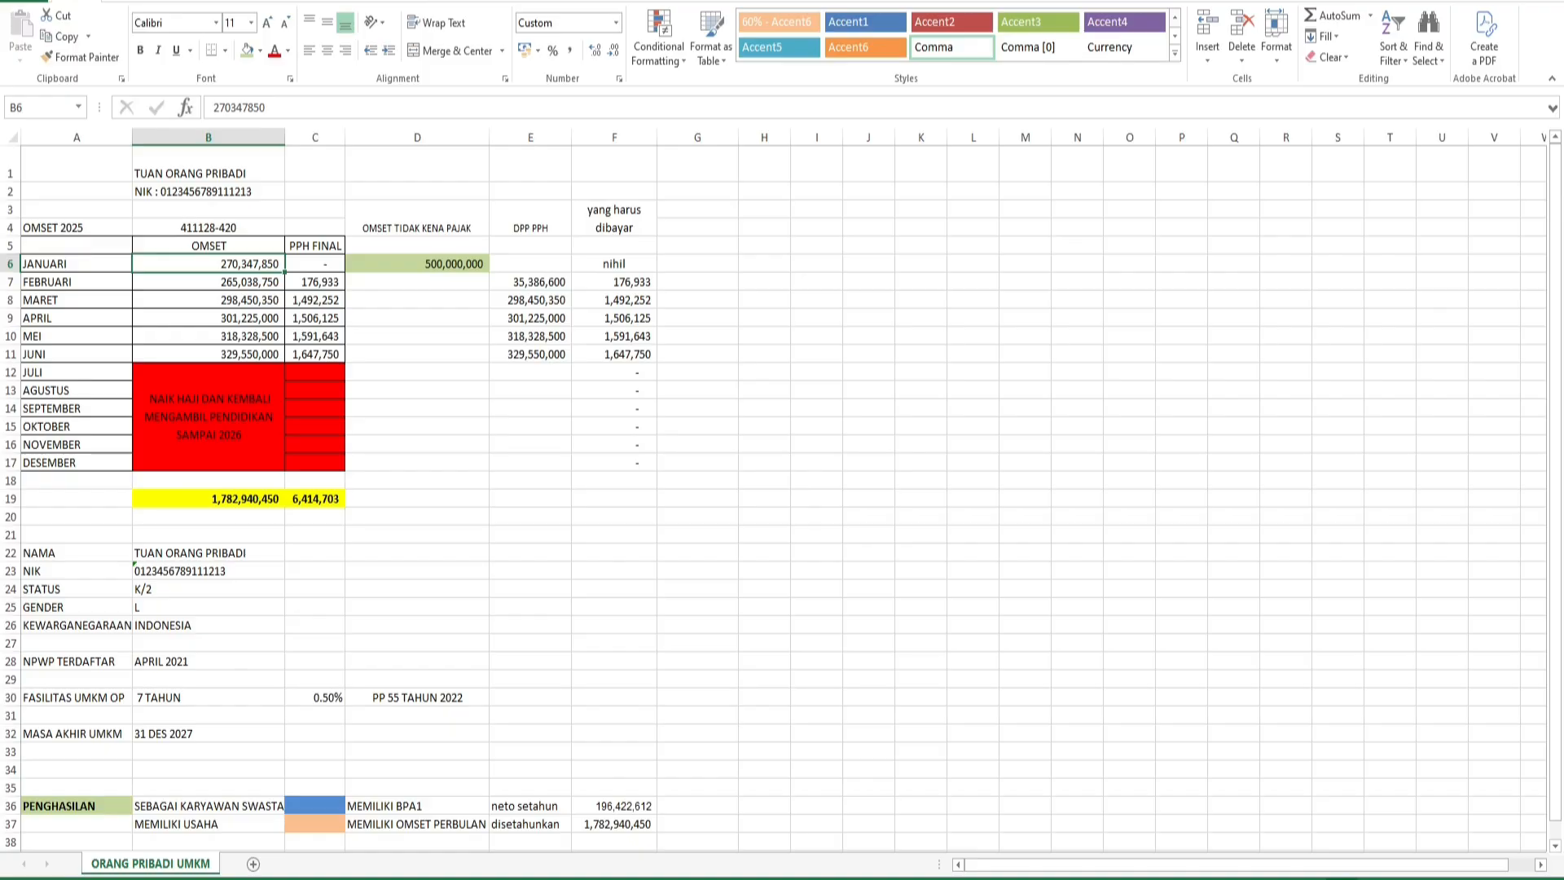
left_click(614, 264)
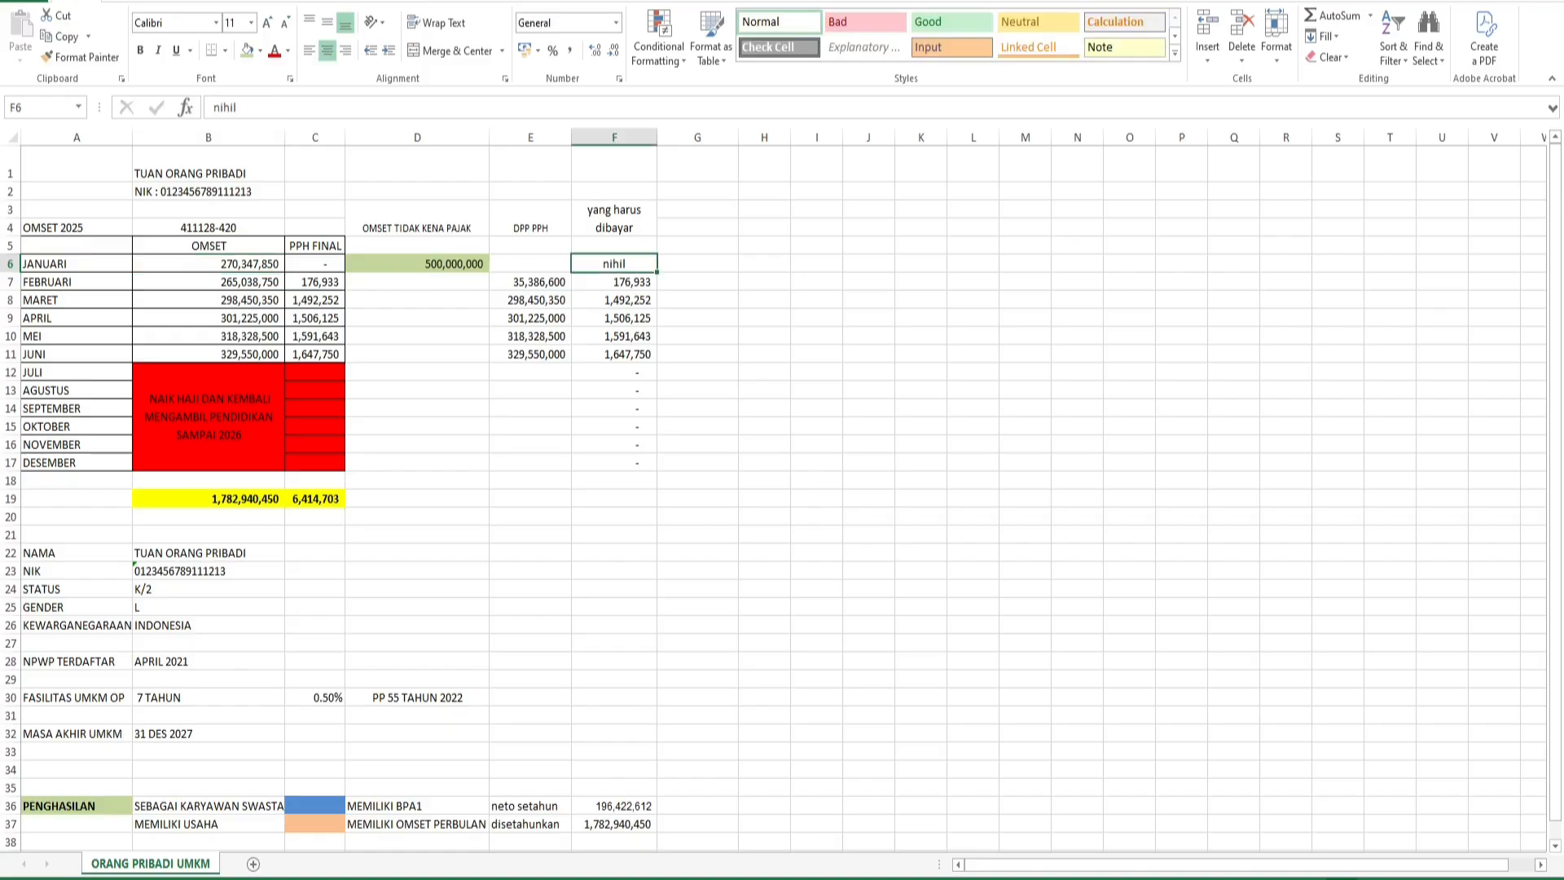
- Trace February's tax calculation in row 7 from the combined January and February turnover through the tax base in E7 to the tax payable in F7
left_click(209, 282)
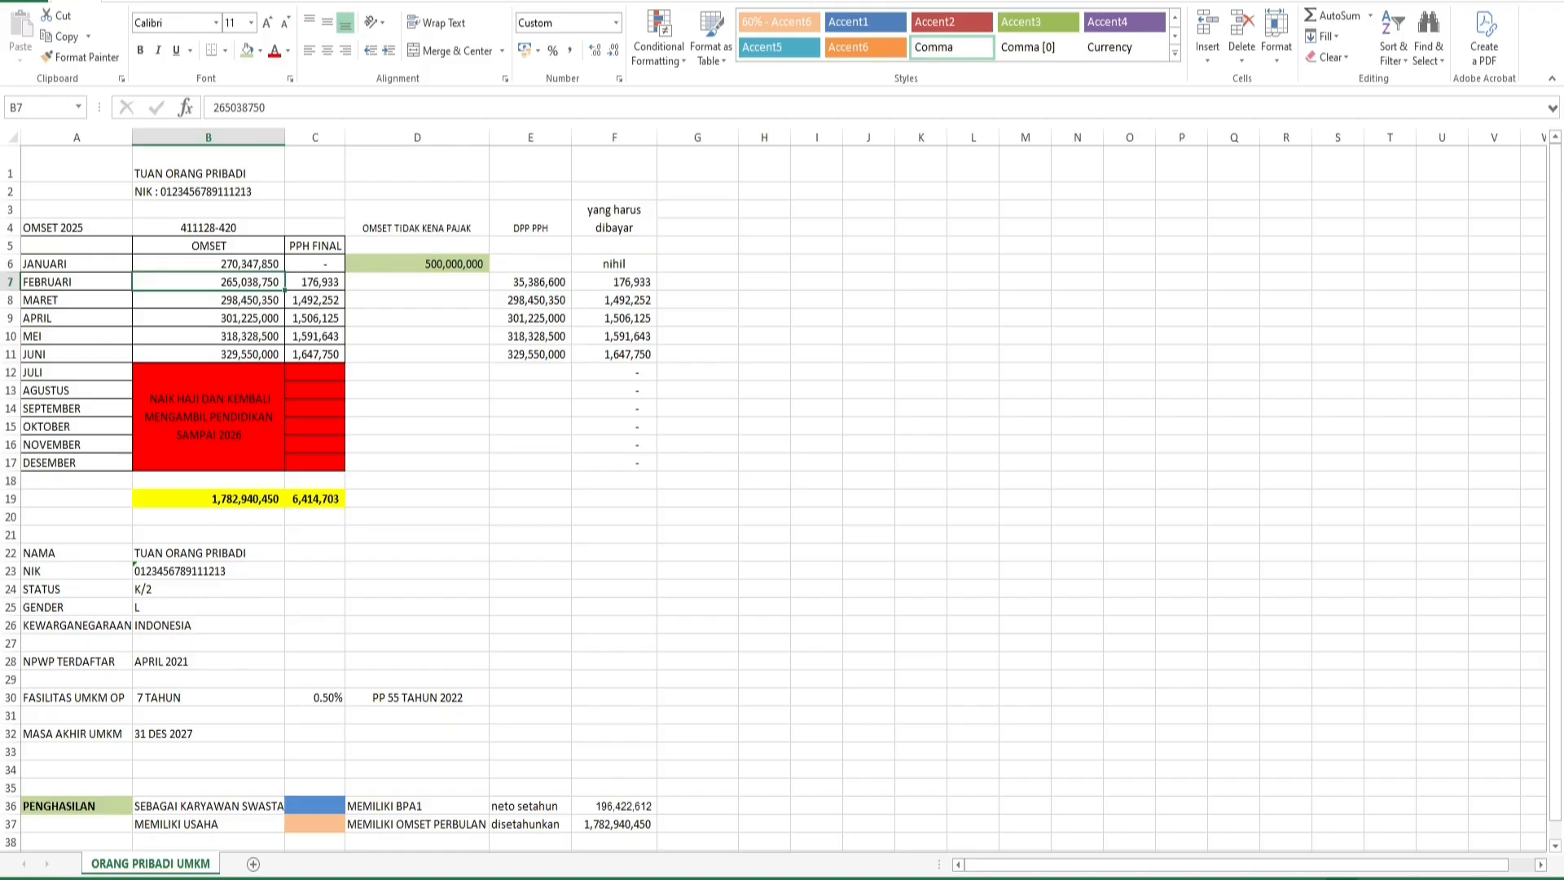
left_click_drag(208, 264, 209, 282)
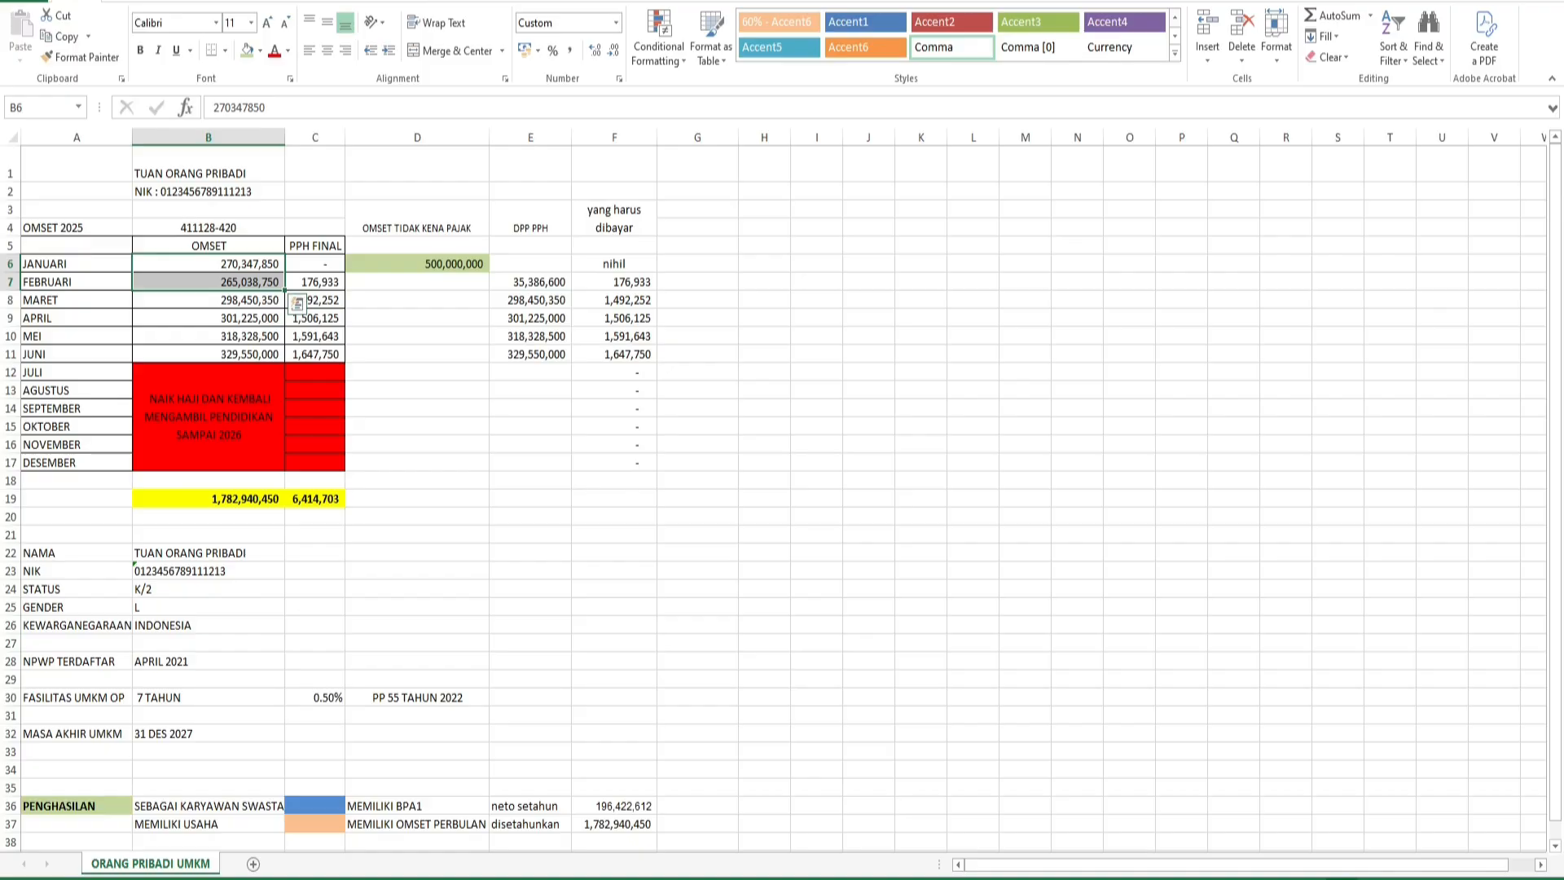
left_click(417, 282)
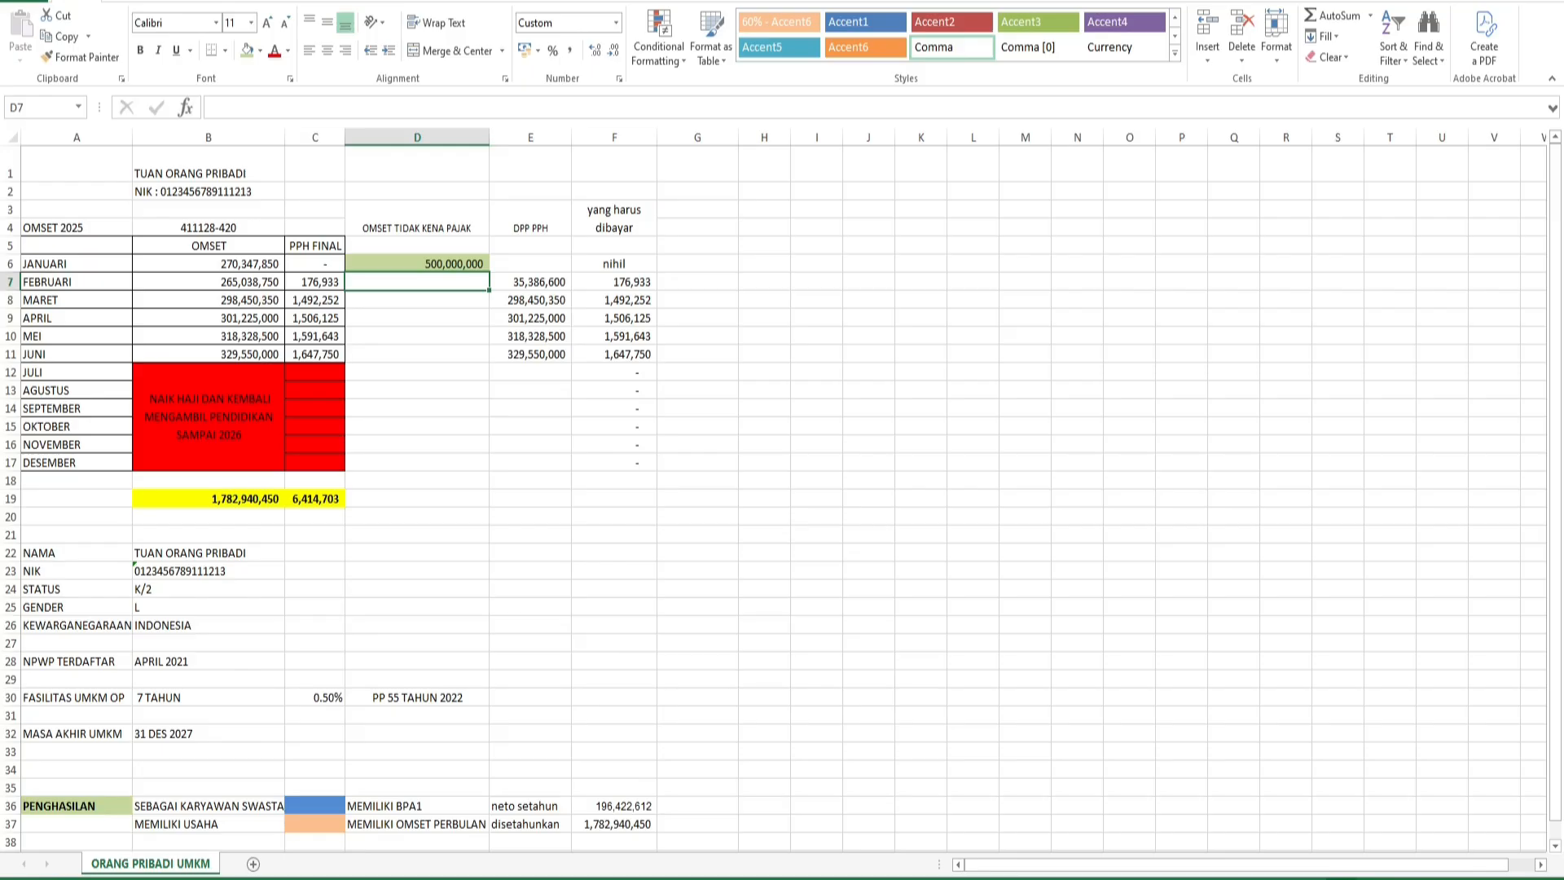
left_click(530, 282)
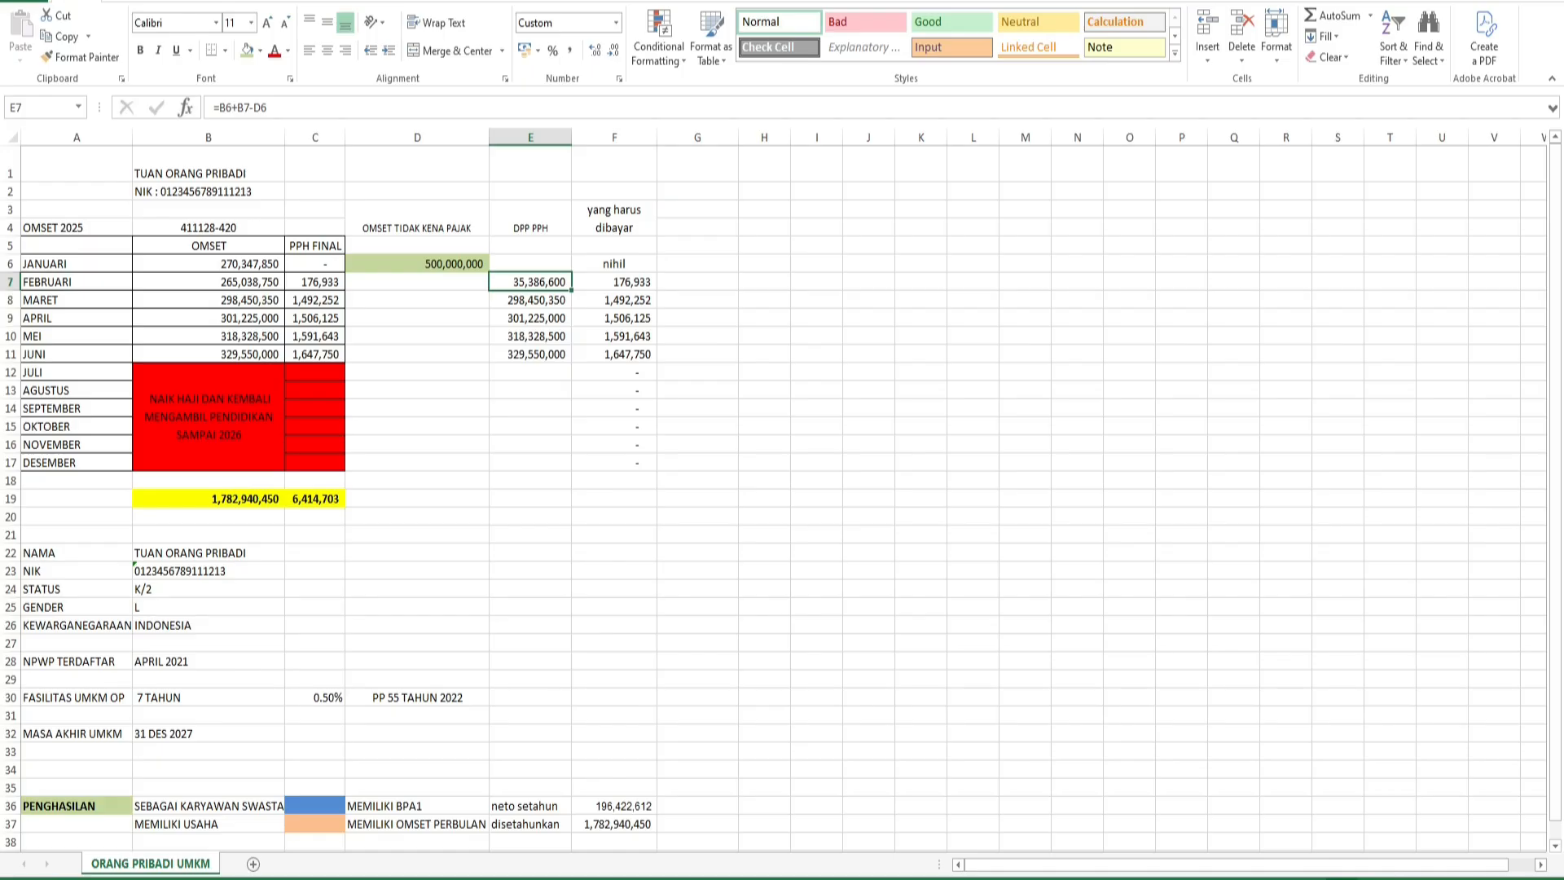
left_click(614, 281)
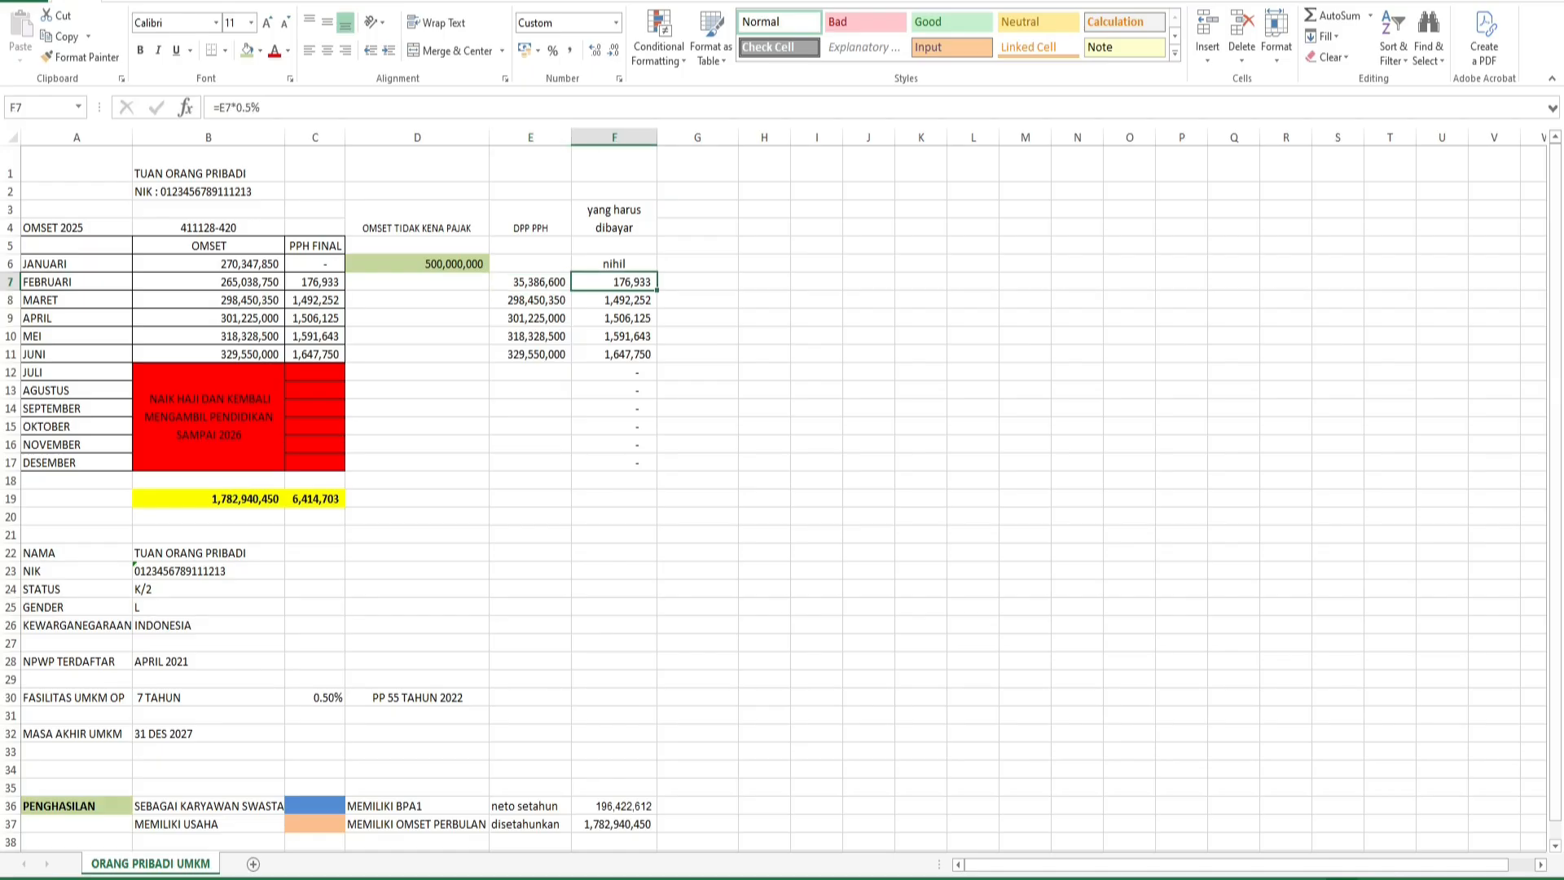
left_click(698, 372)
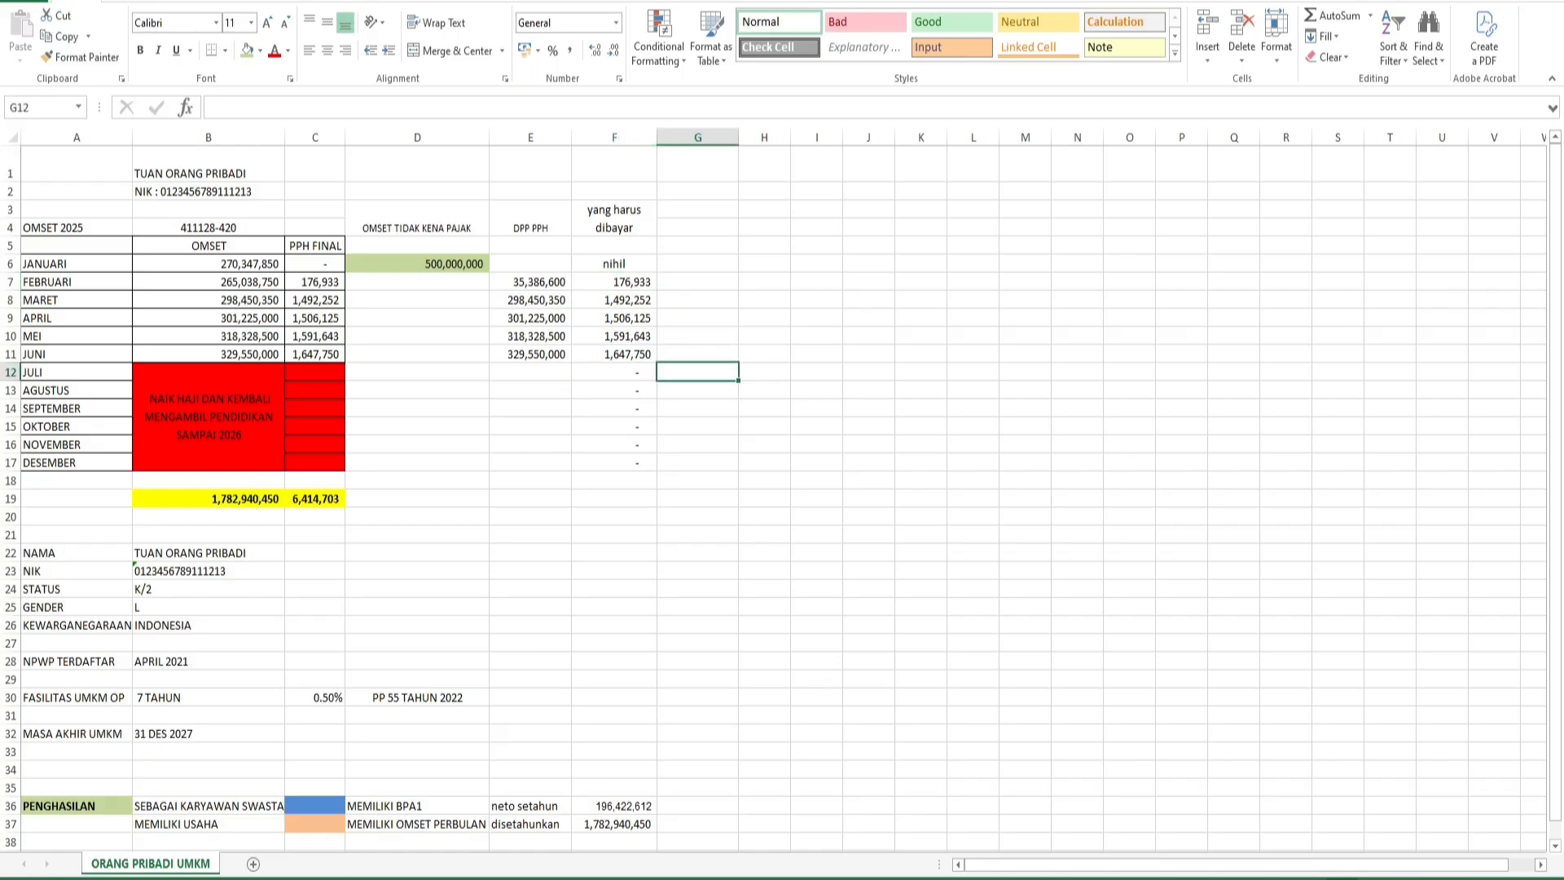
left_click(11, 281)
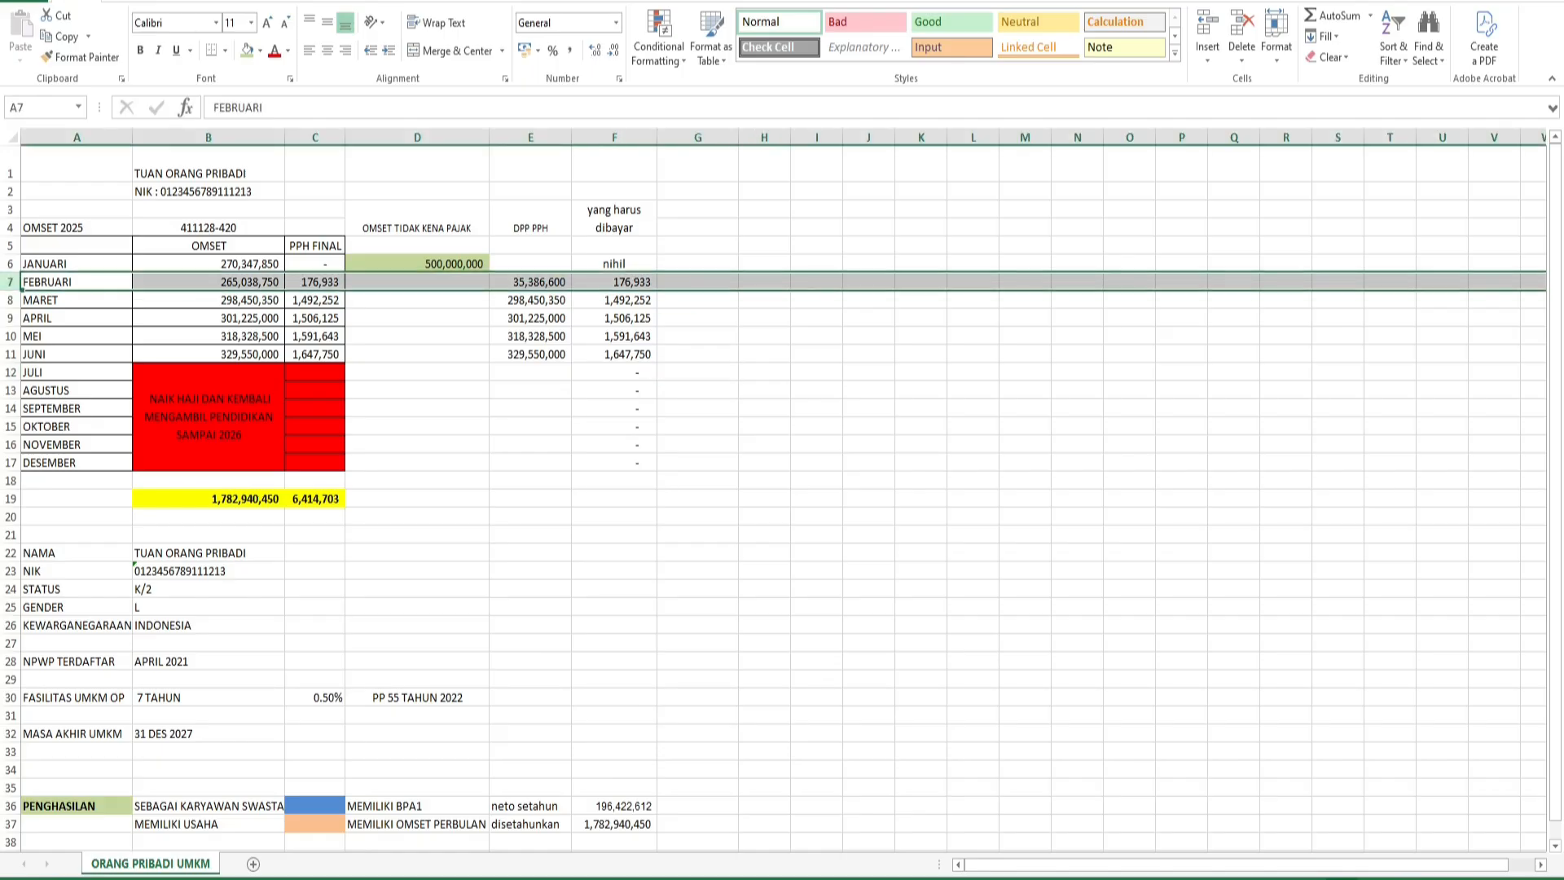
left_click(698, 318)
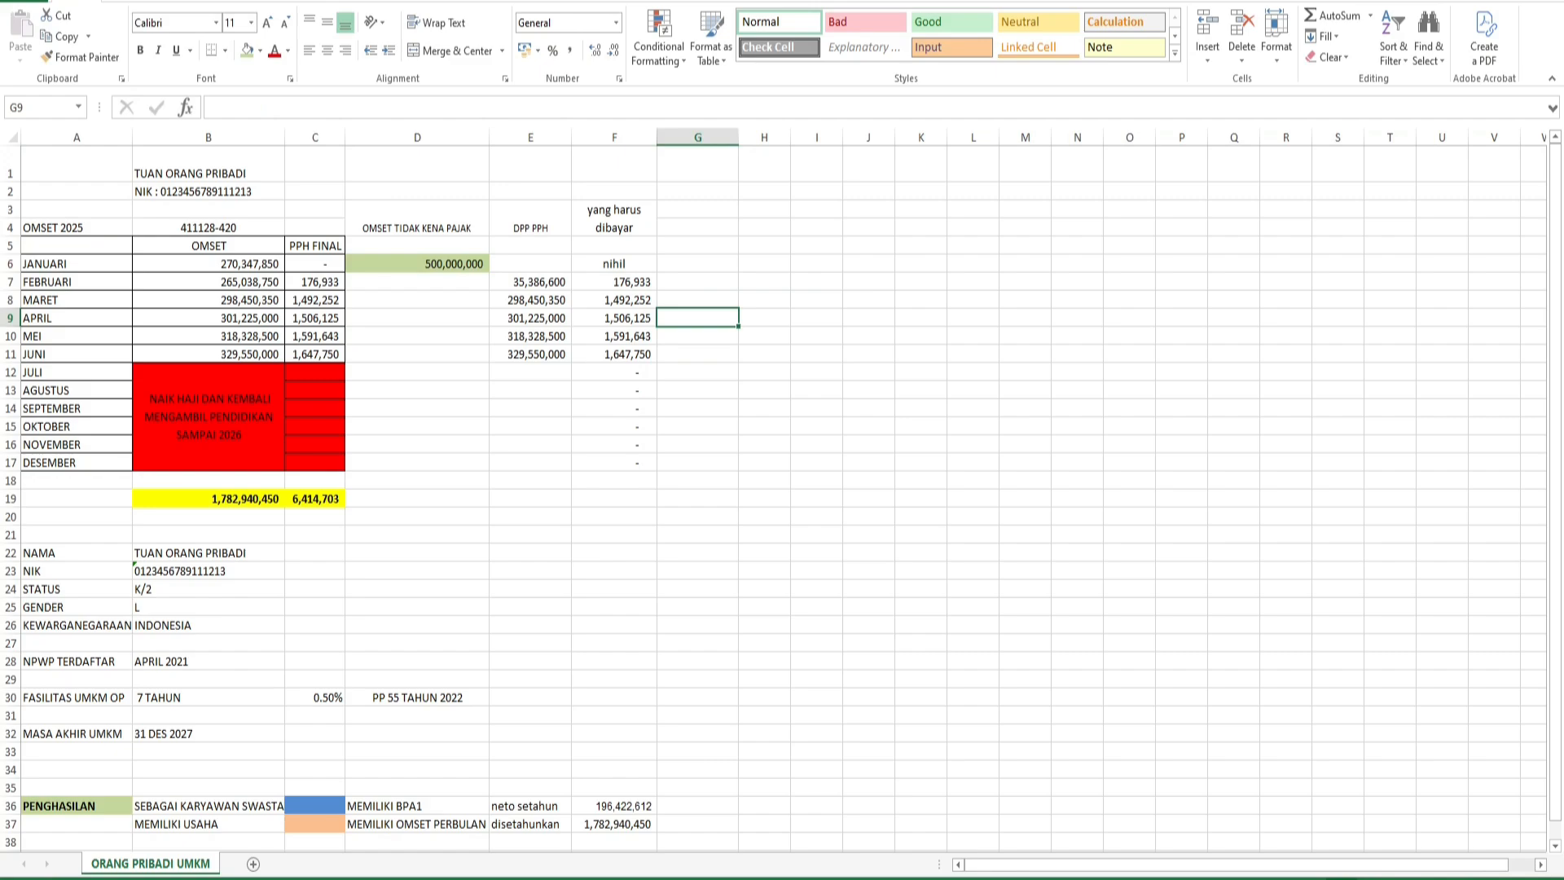
left_click(614, 282)
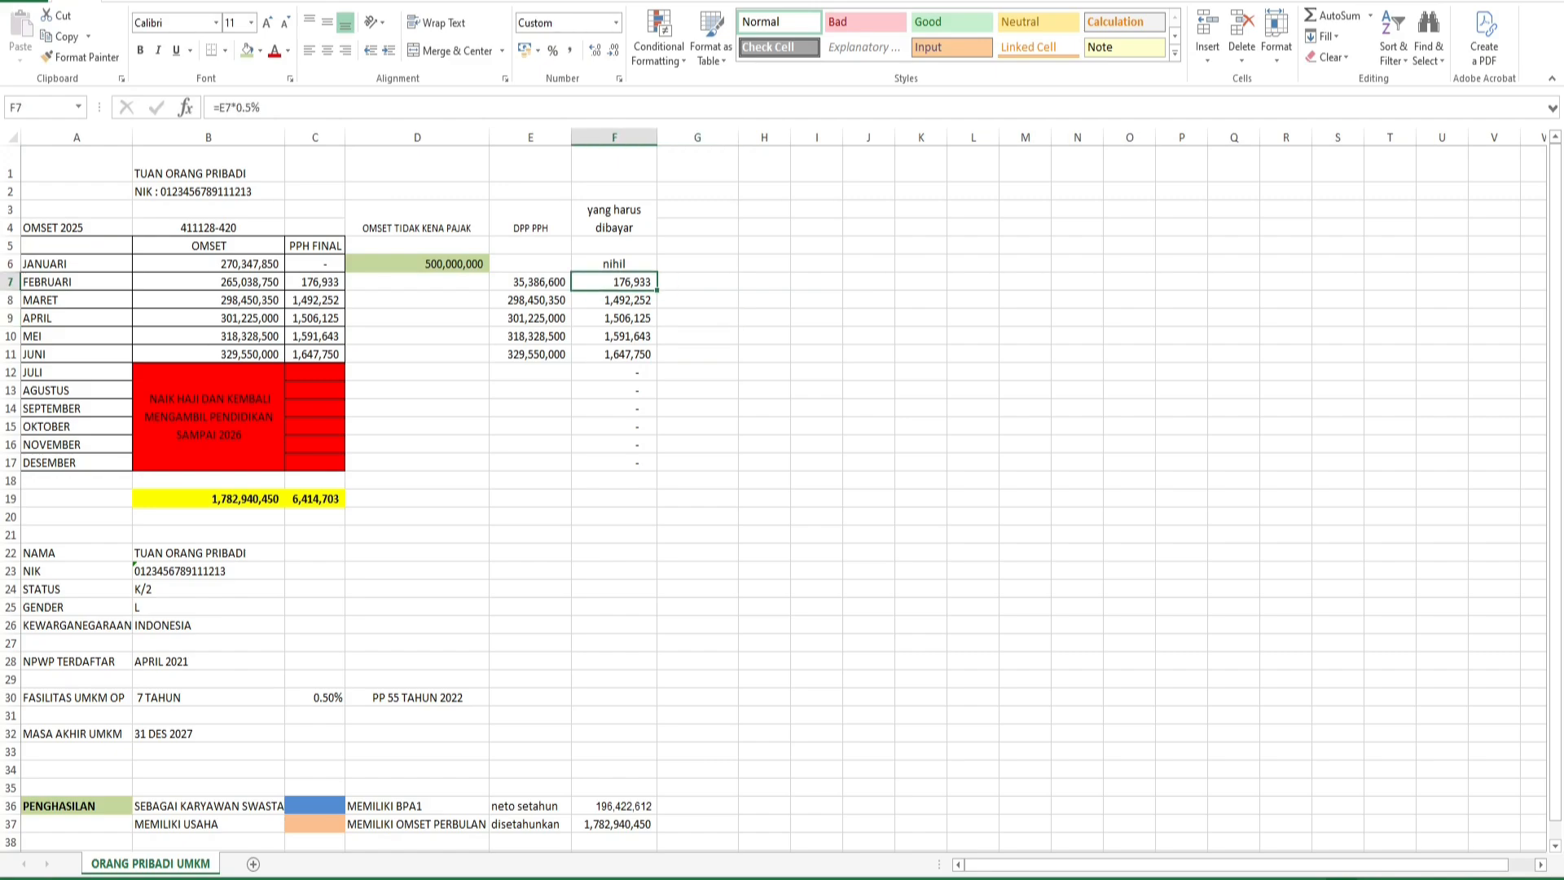
- Examine the OMSET 2025 heading and the tax payment code beside it in B4
left_click(76, 228)
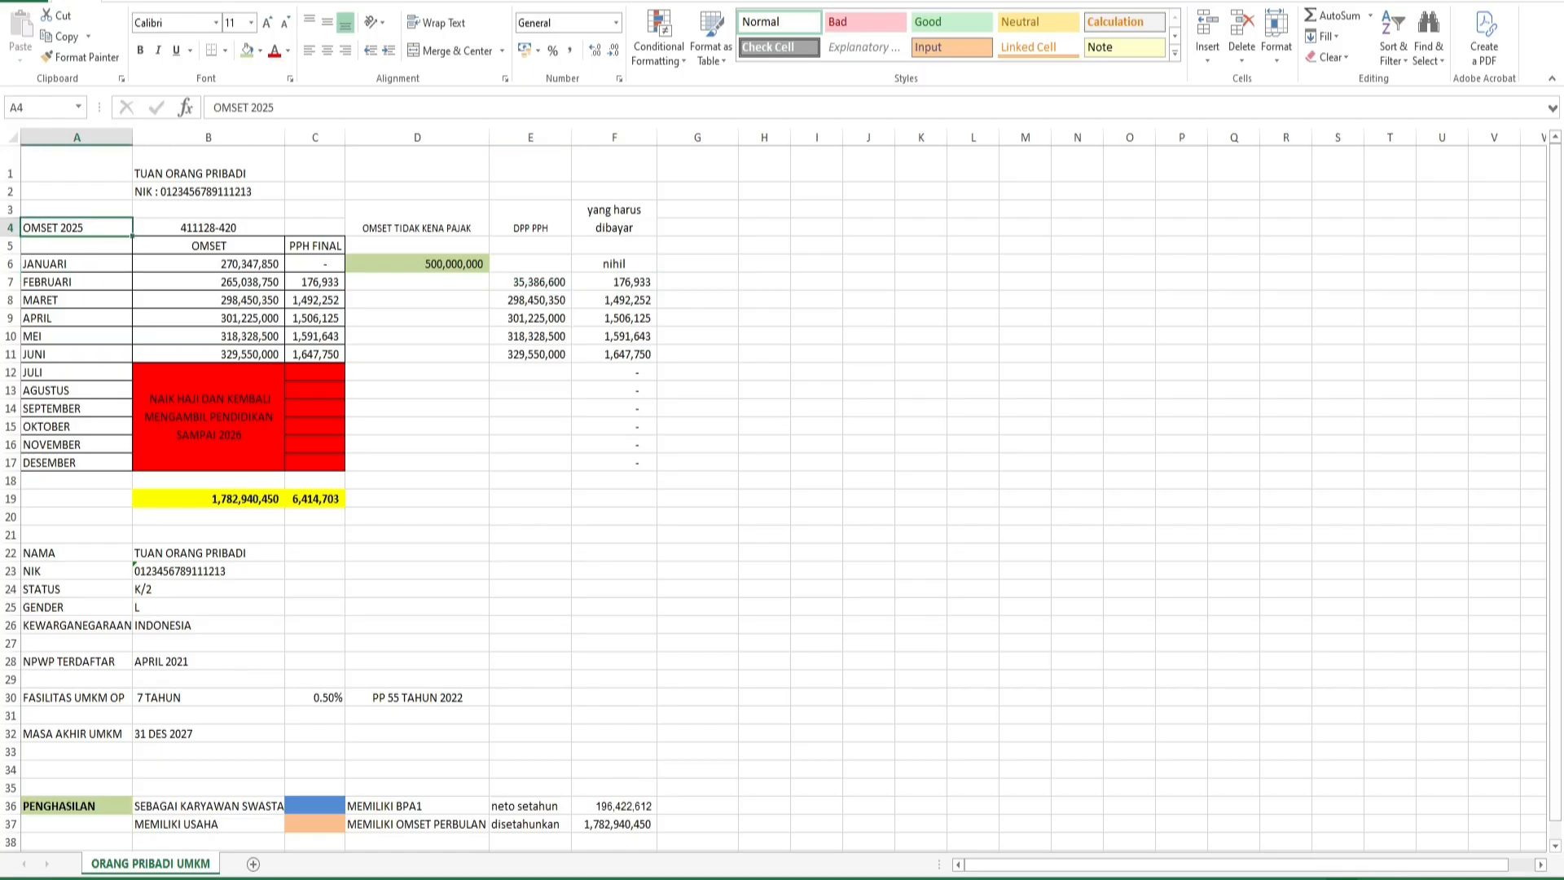
left_click(209, 228)
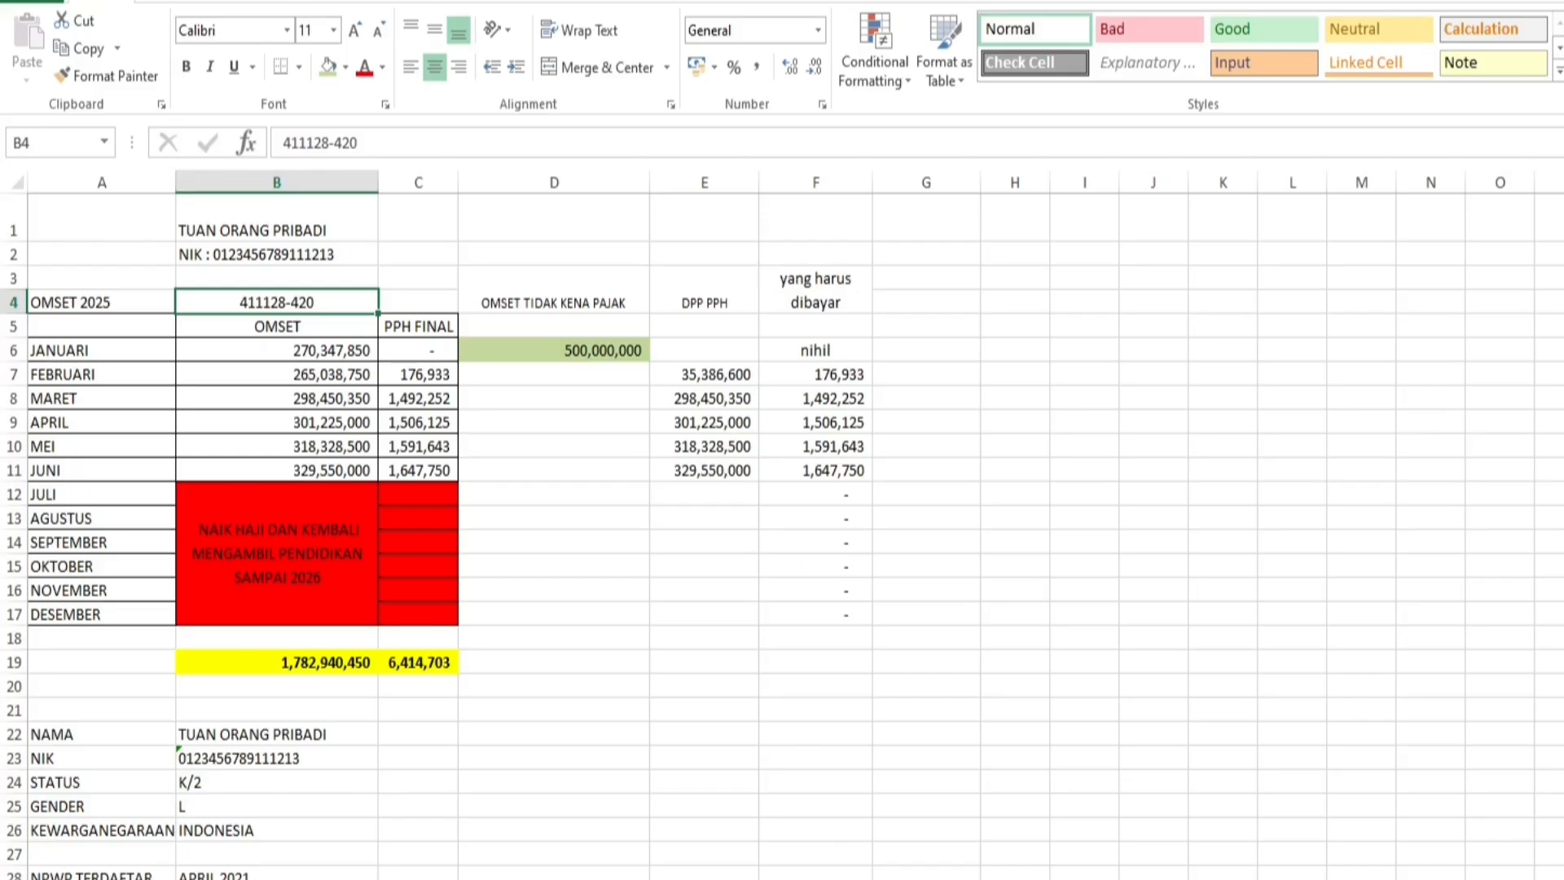
left_click(554, 494)
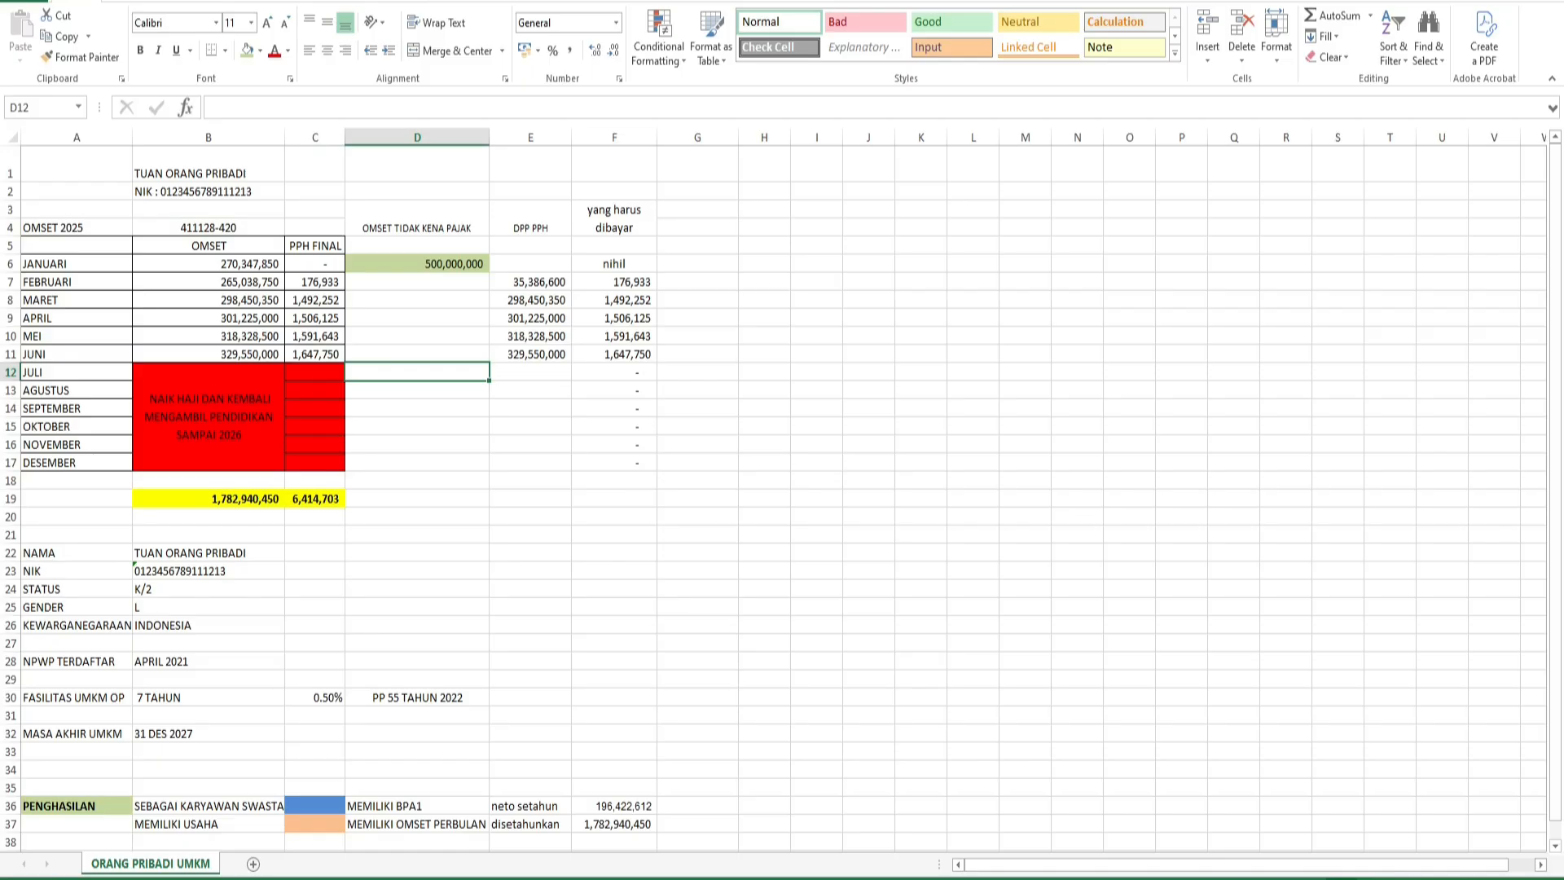
left_click(277, 302)
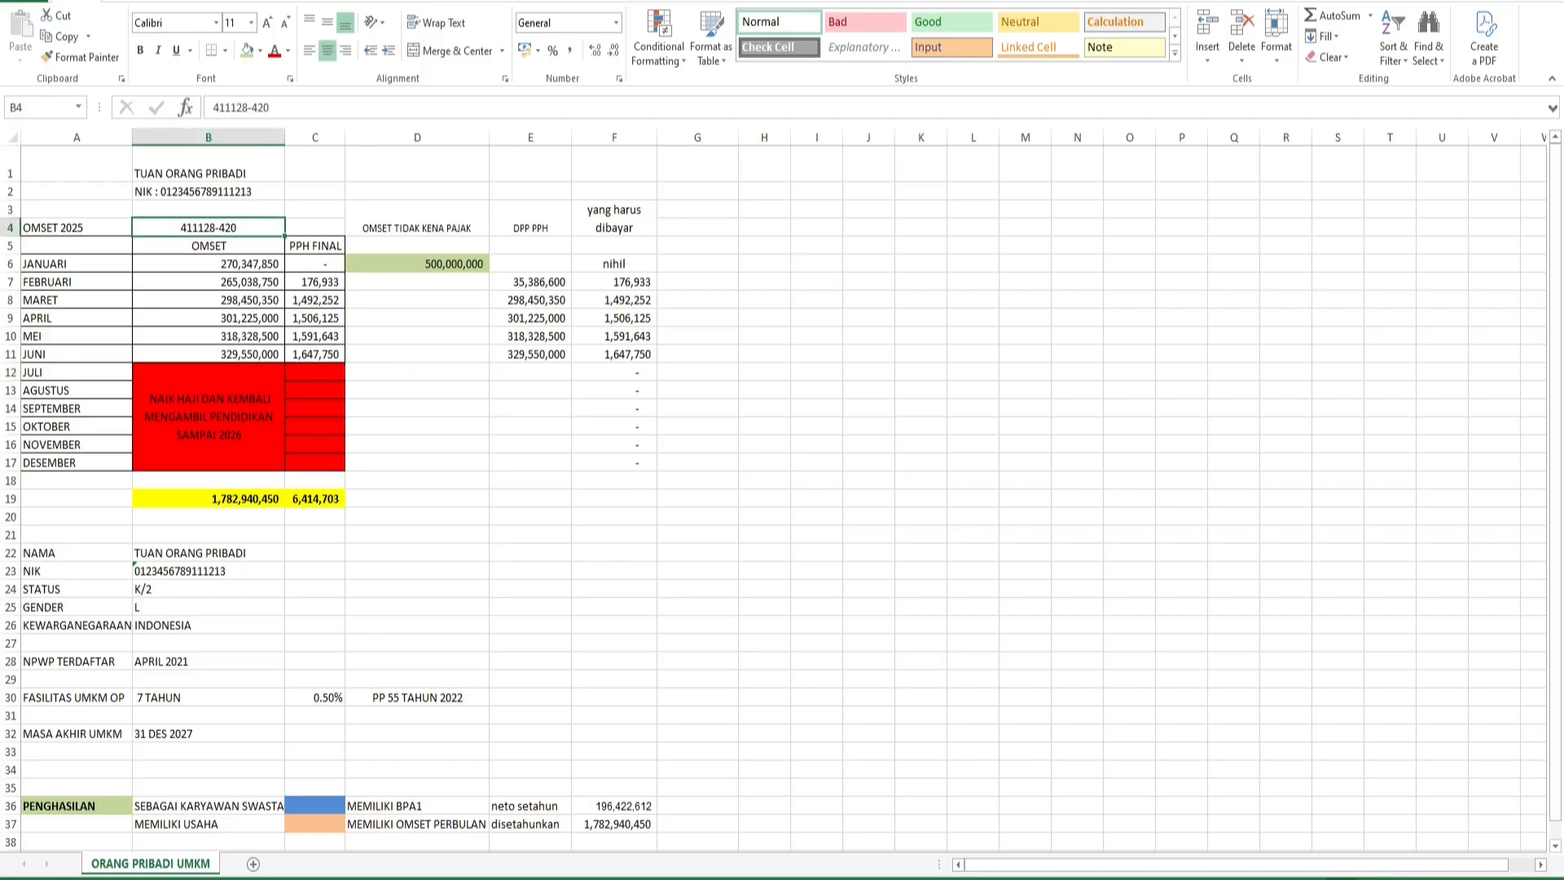
- Review the January to June turnover in B6:B11 alongside the final income tax amounts in columns C and F
left_click_drag(208, 264, 208, 352)
left_click_drag(315, 282, 315, 335)
left_click(615, 282)
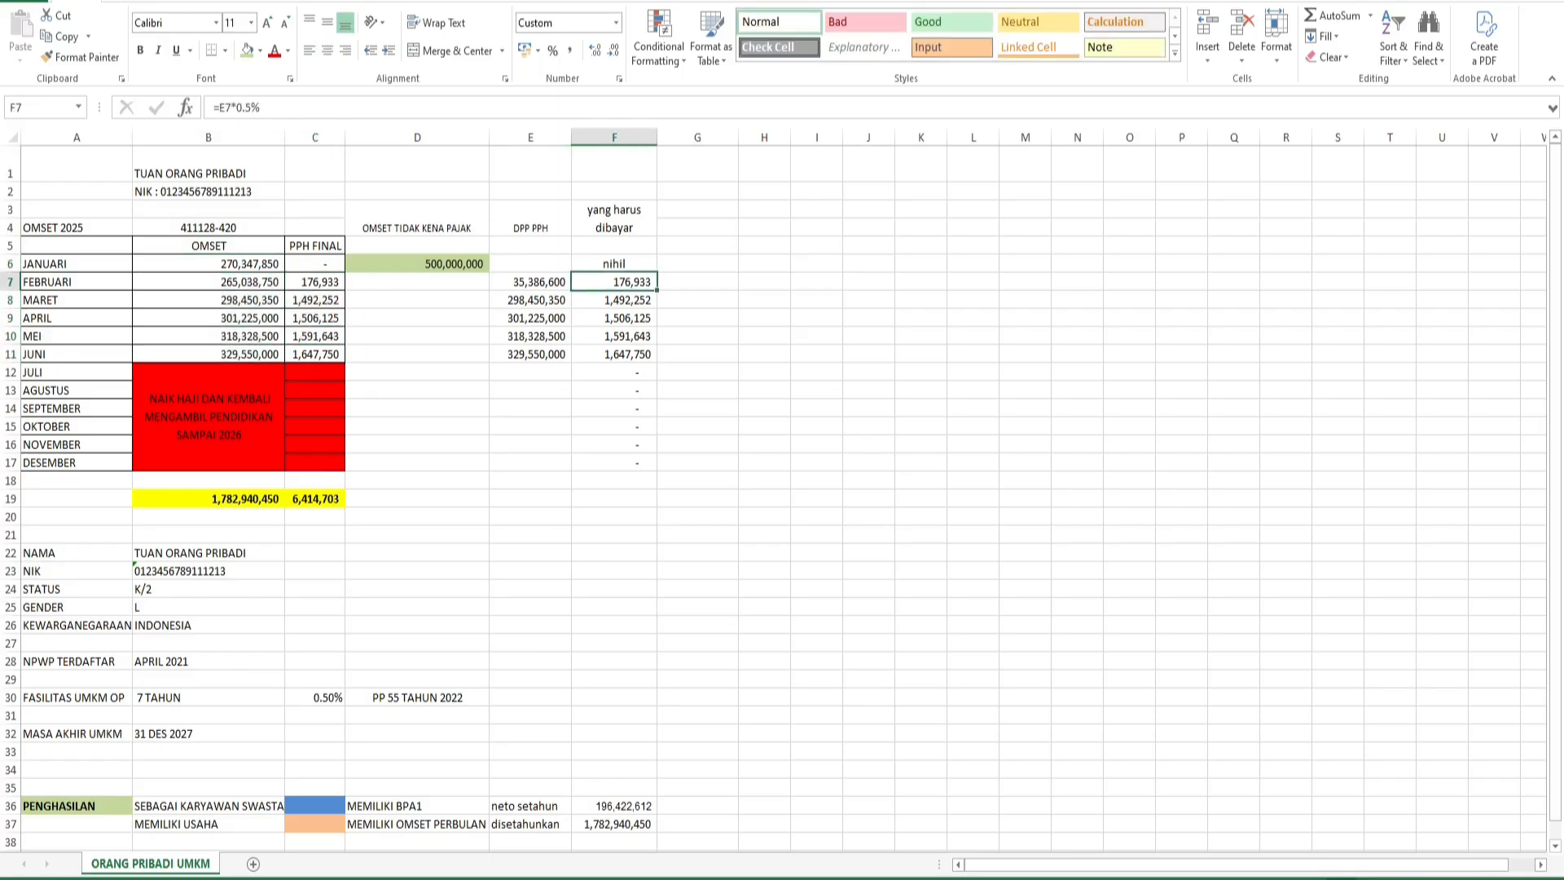
left_click_drag(208, 263, 208, 353)
left_click(208, 264)
left_click(209, 282)
left_click(208, 318)
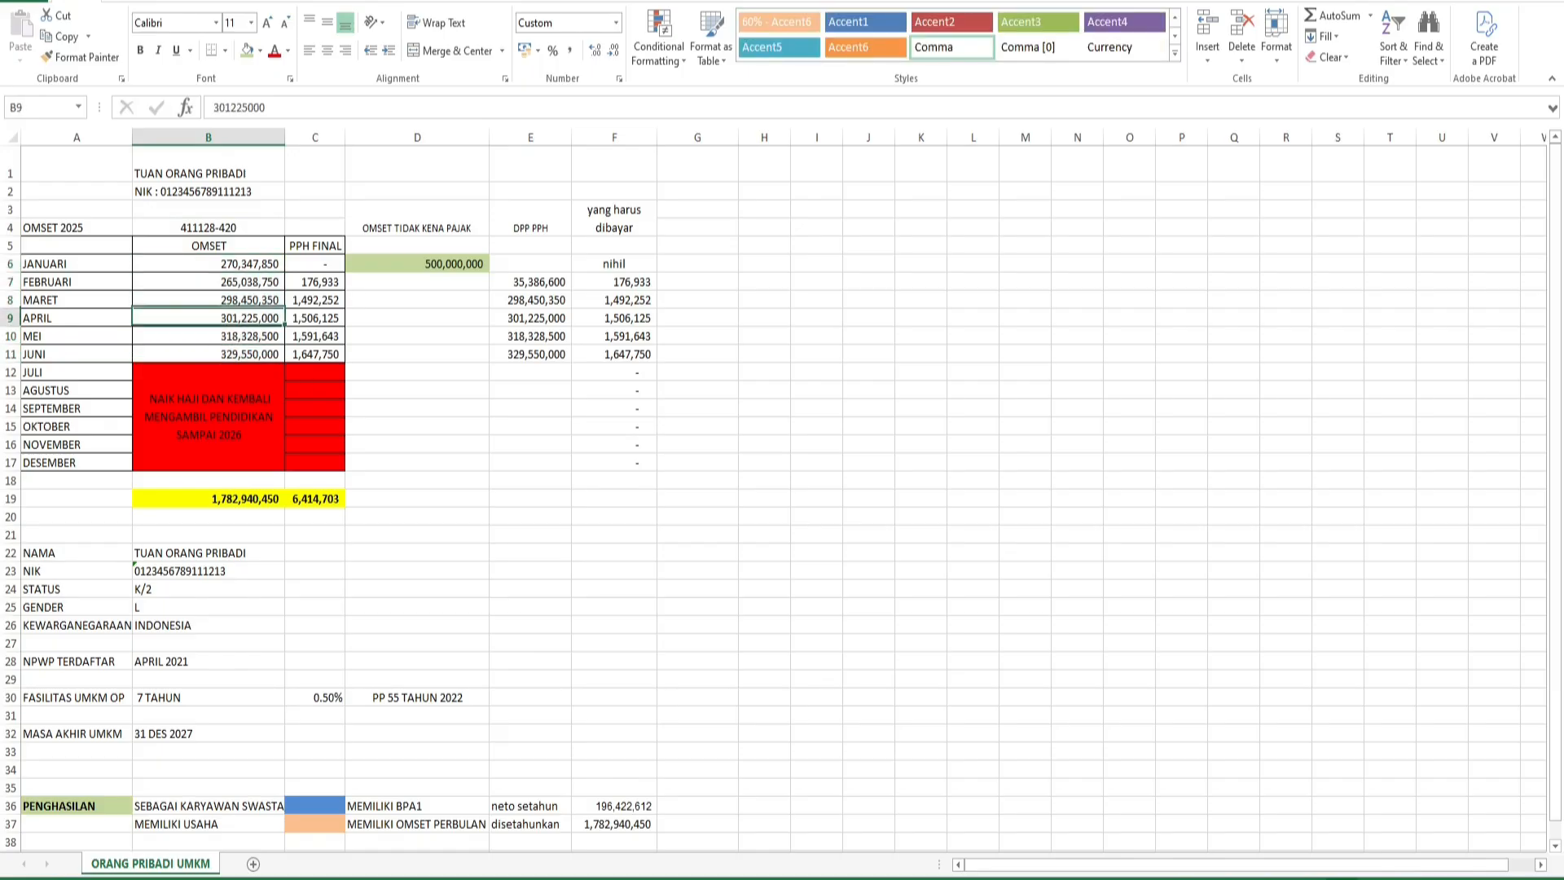
- Check the non-taxable threshold in D6 against February's tax, and inspect the March tax formula in F8 with its turnover in B8
left_click(417, 264)
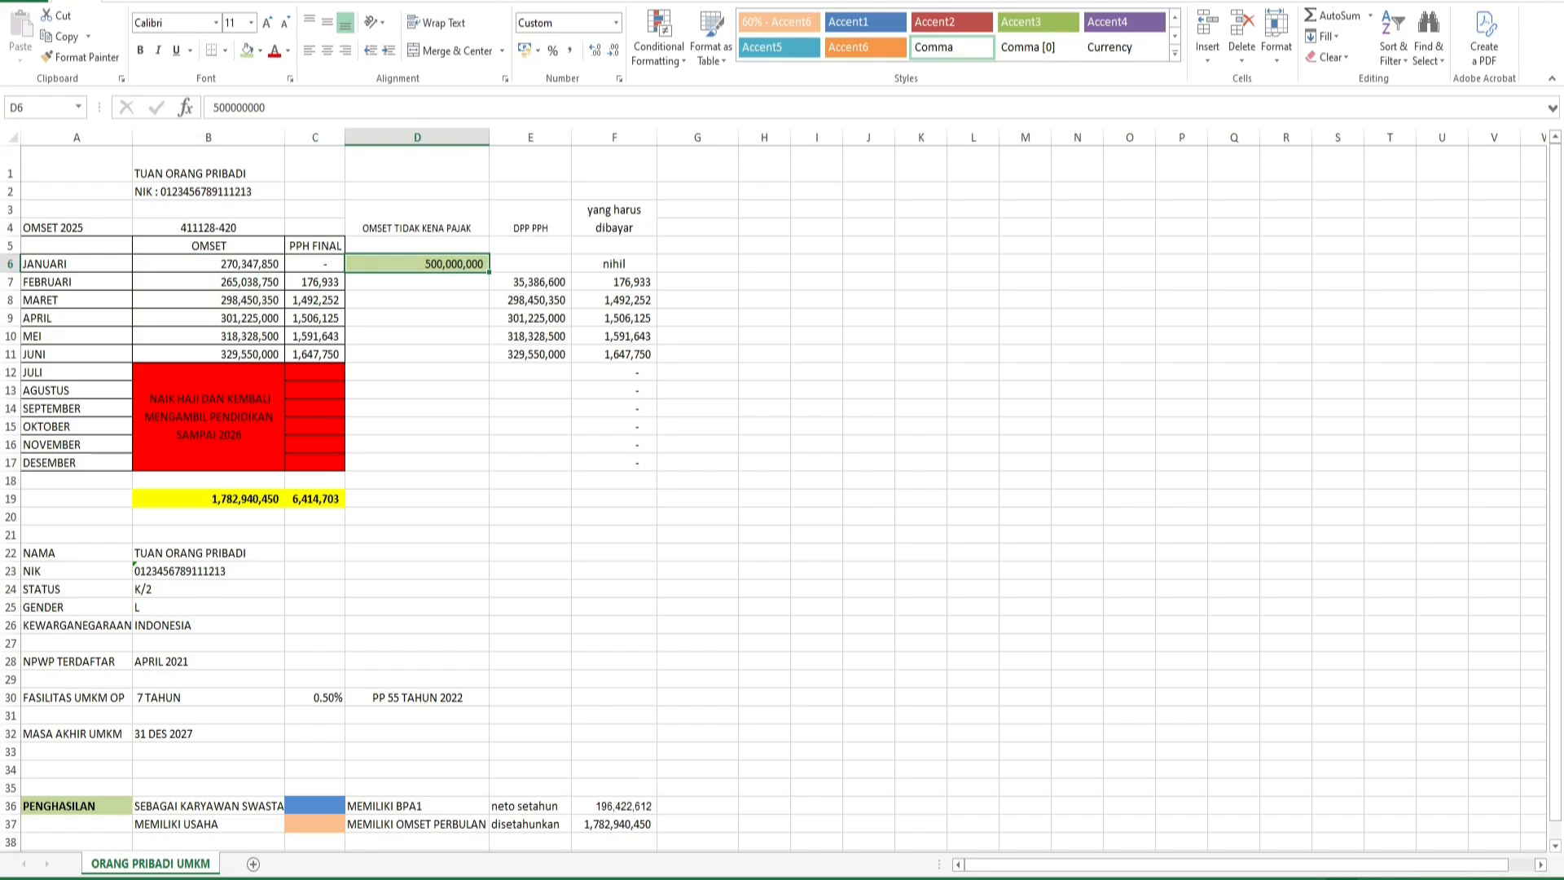
left_click(614, 282)
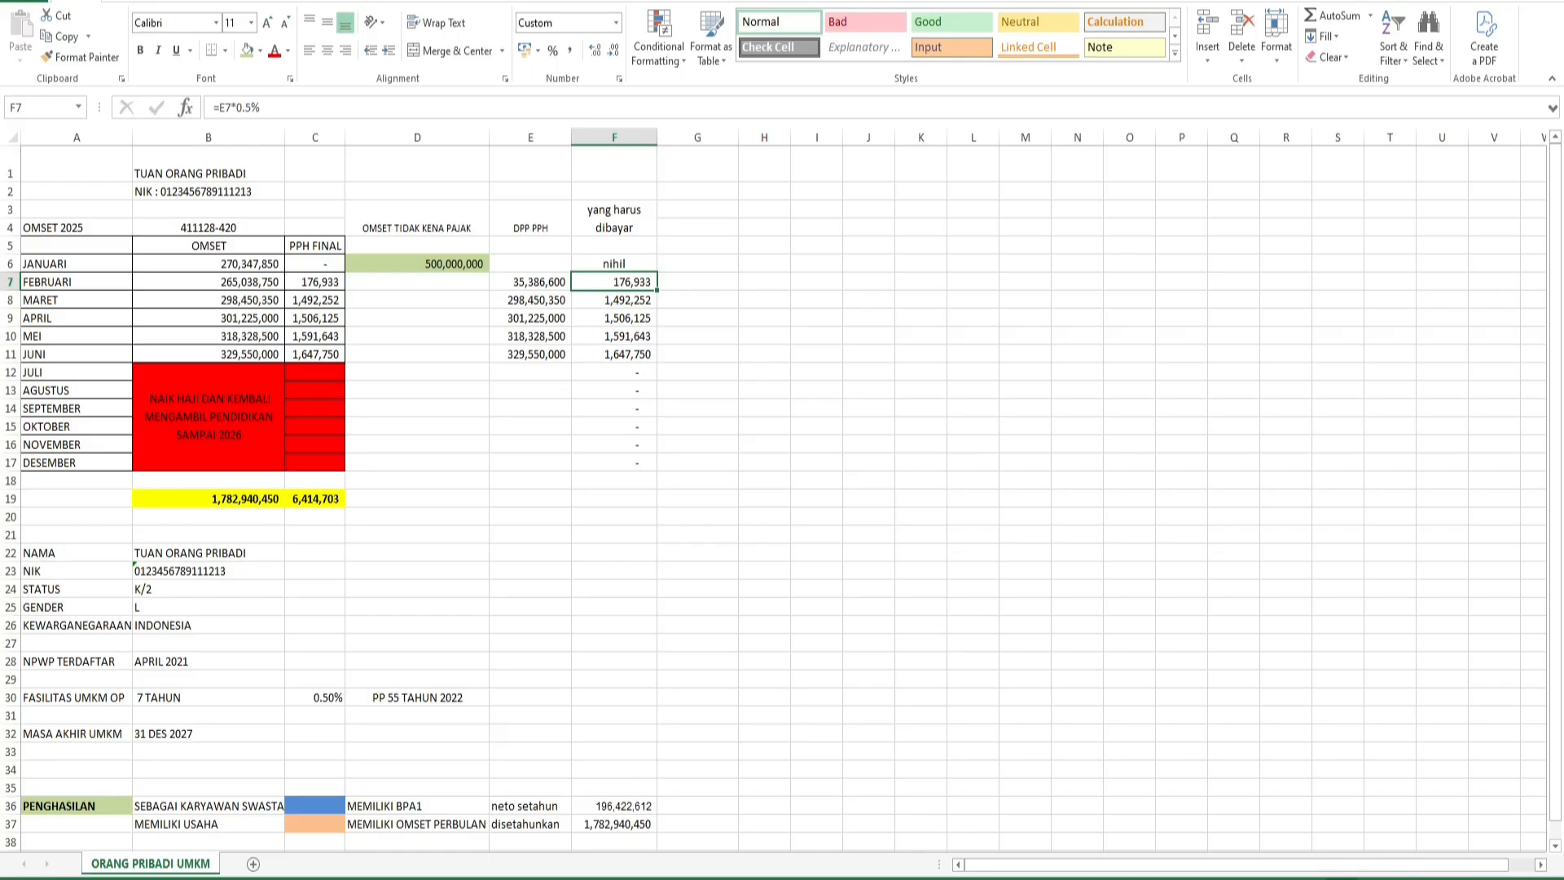
left_click(208, 300)
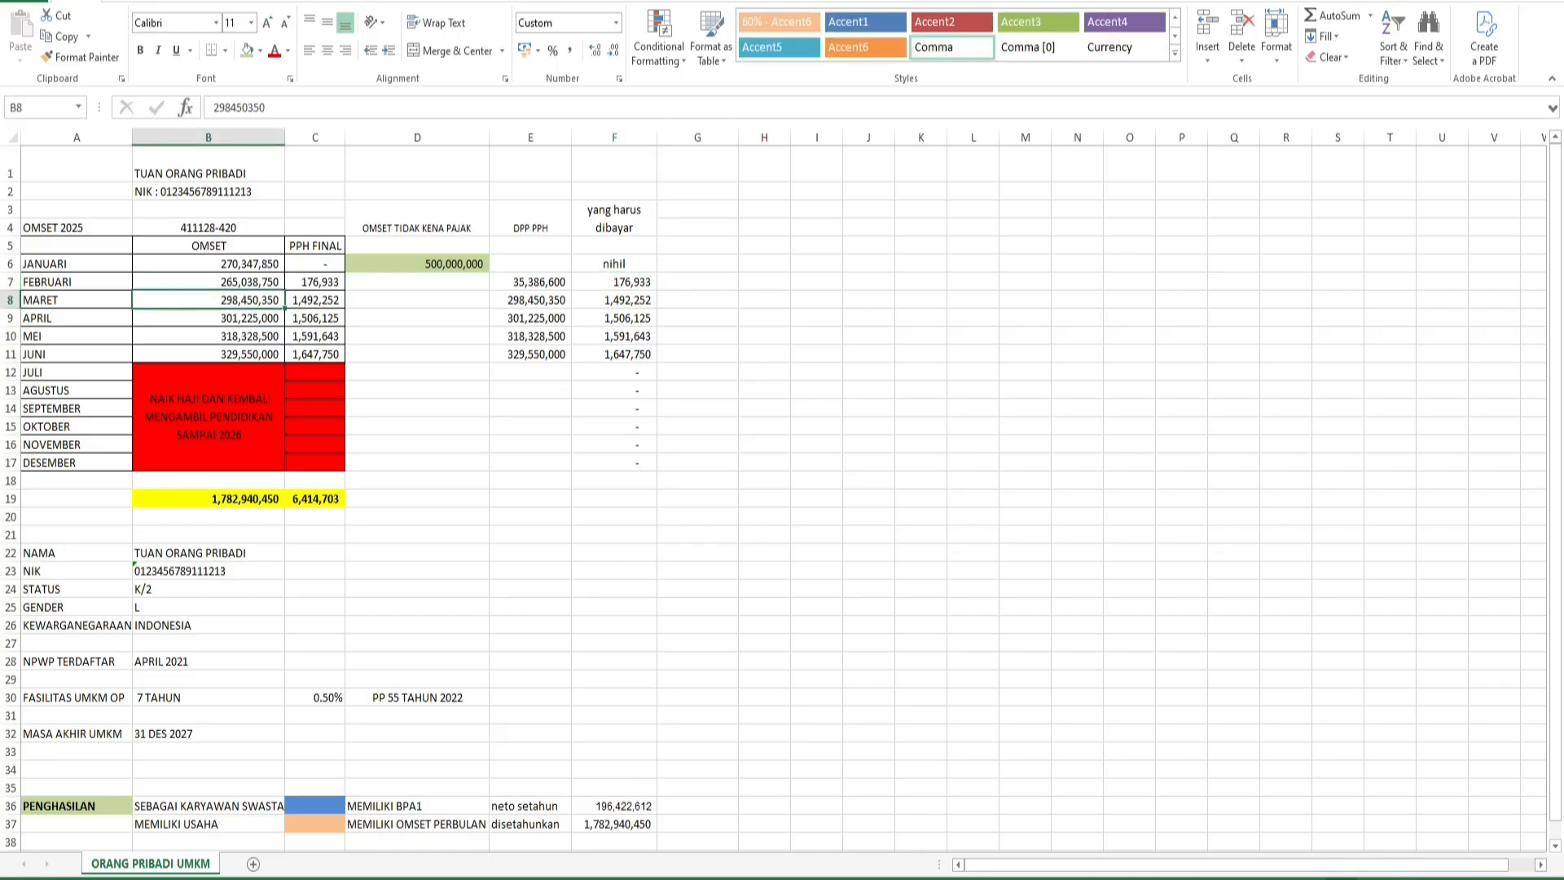
left_click(10, 300)
left_click(208, 300)
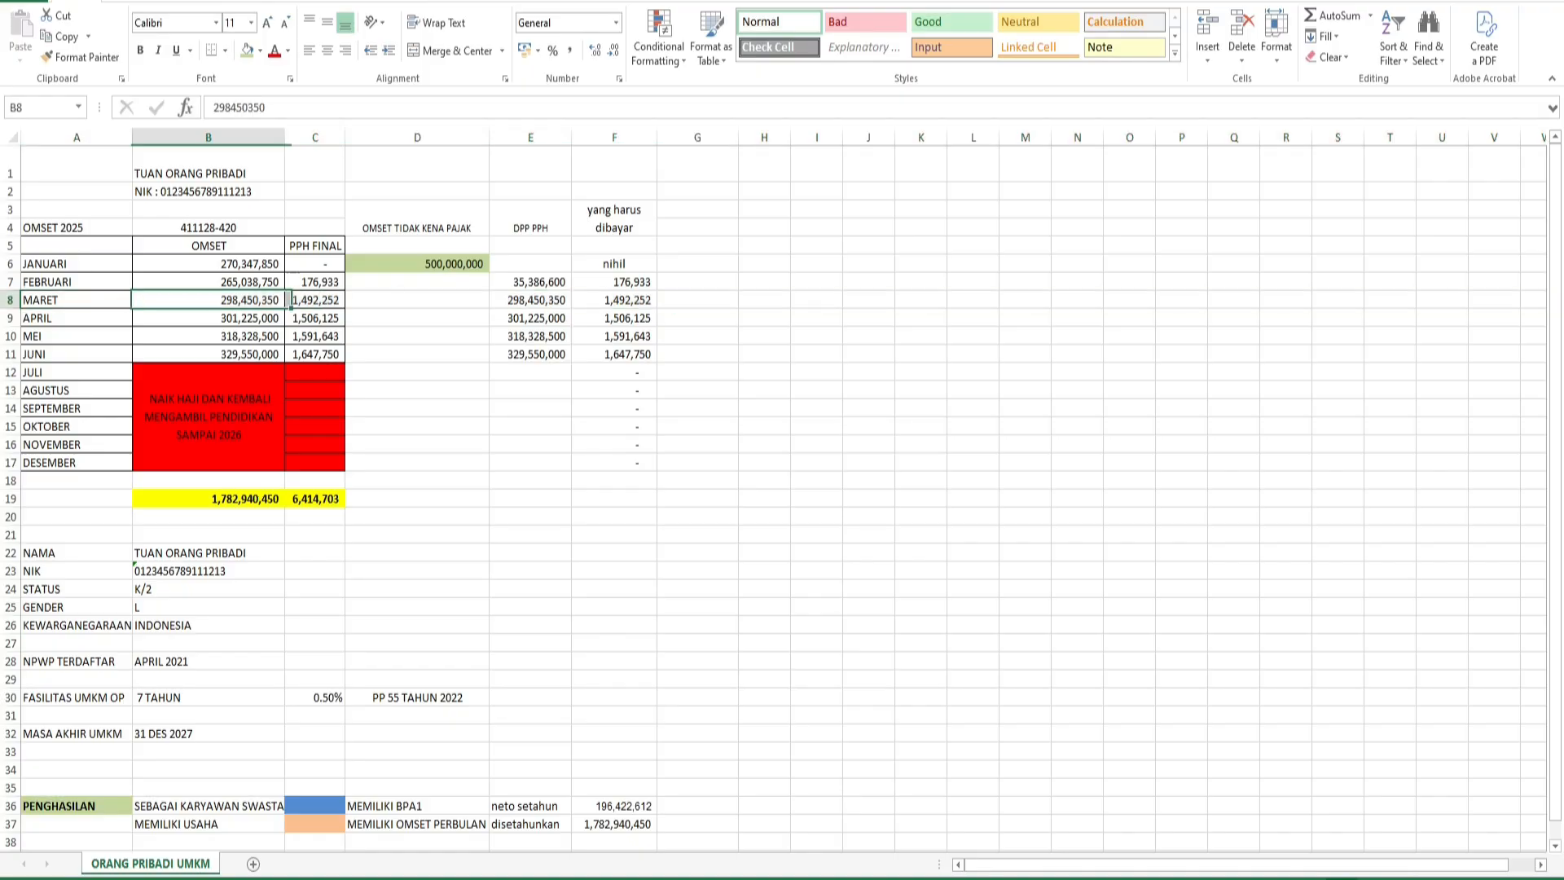
left_click(614, 300)
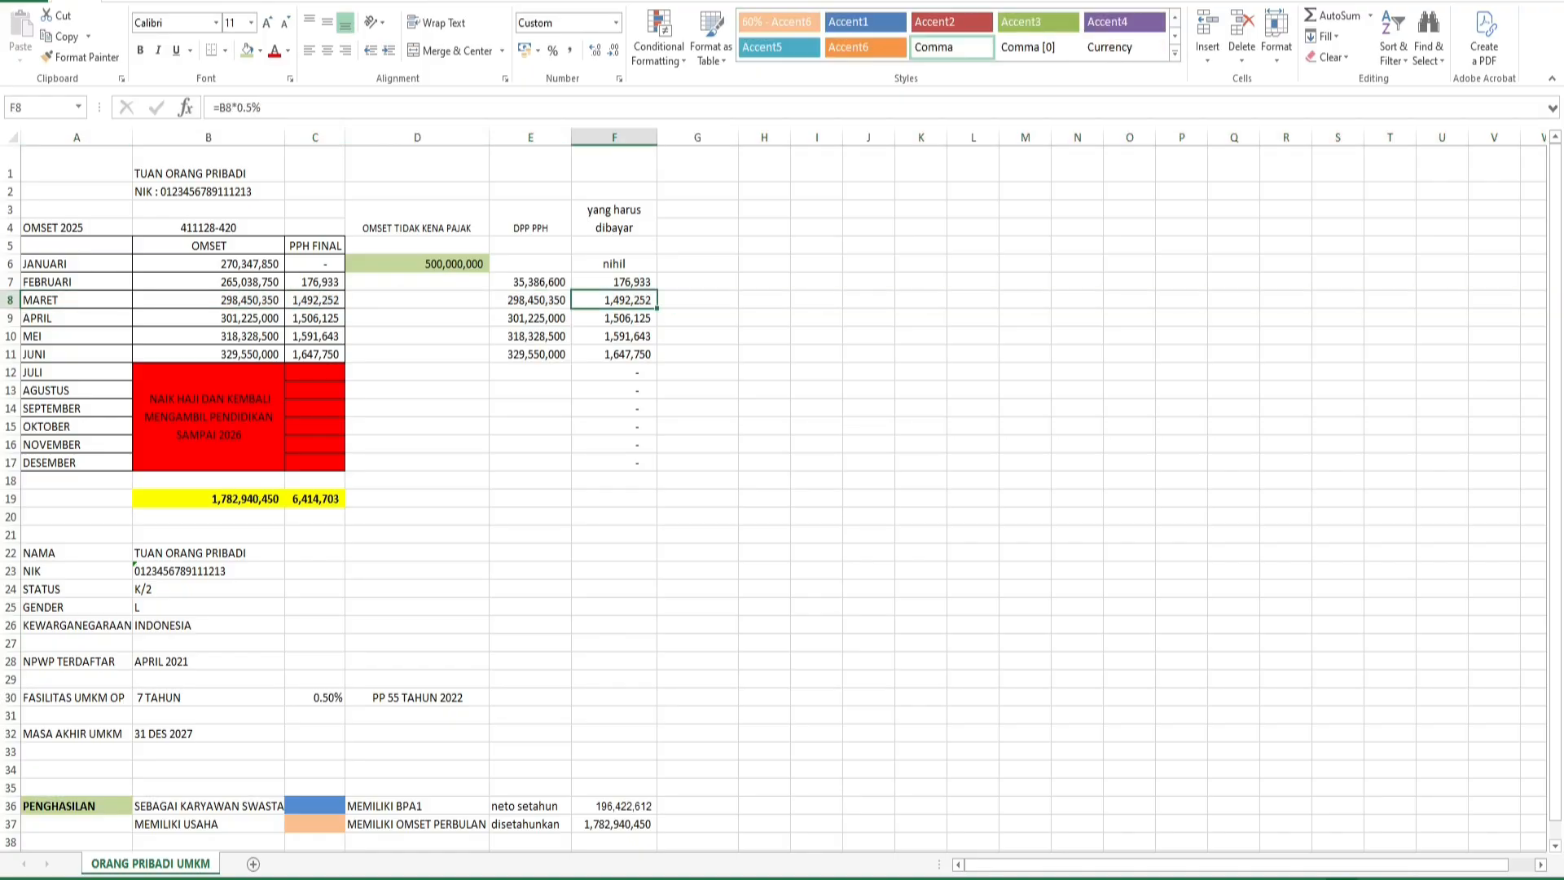
key("F2")
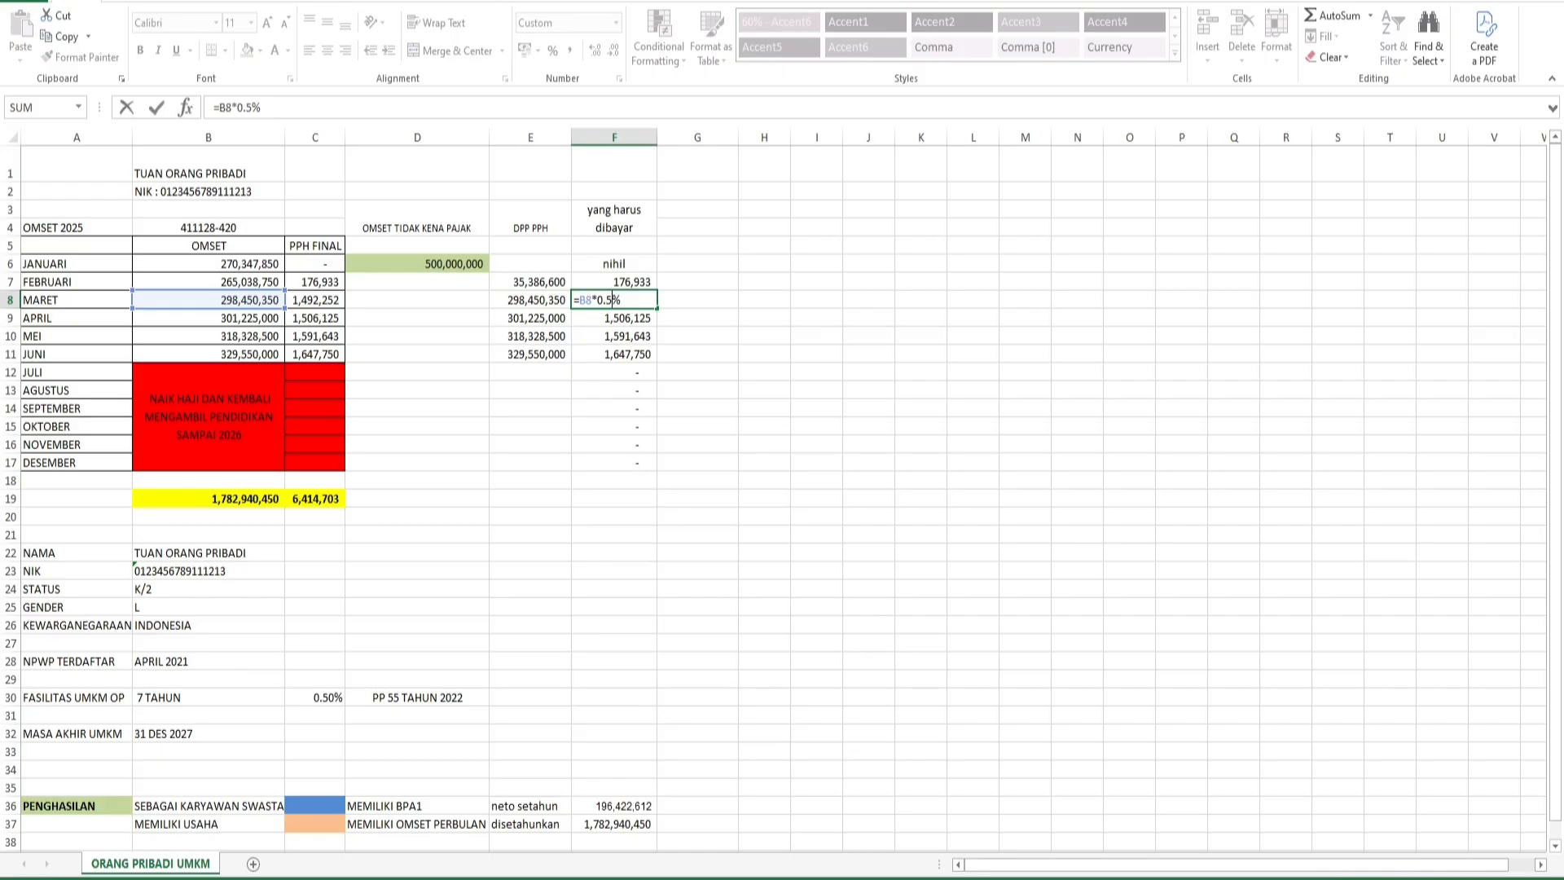
key("Return")
left_click(614, 300)
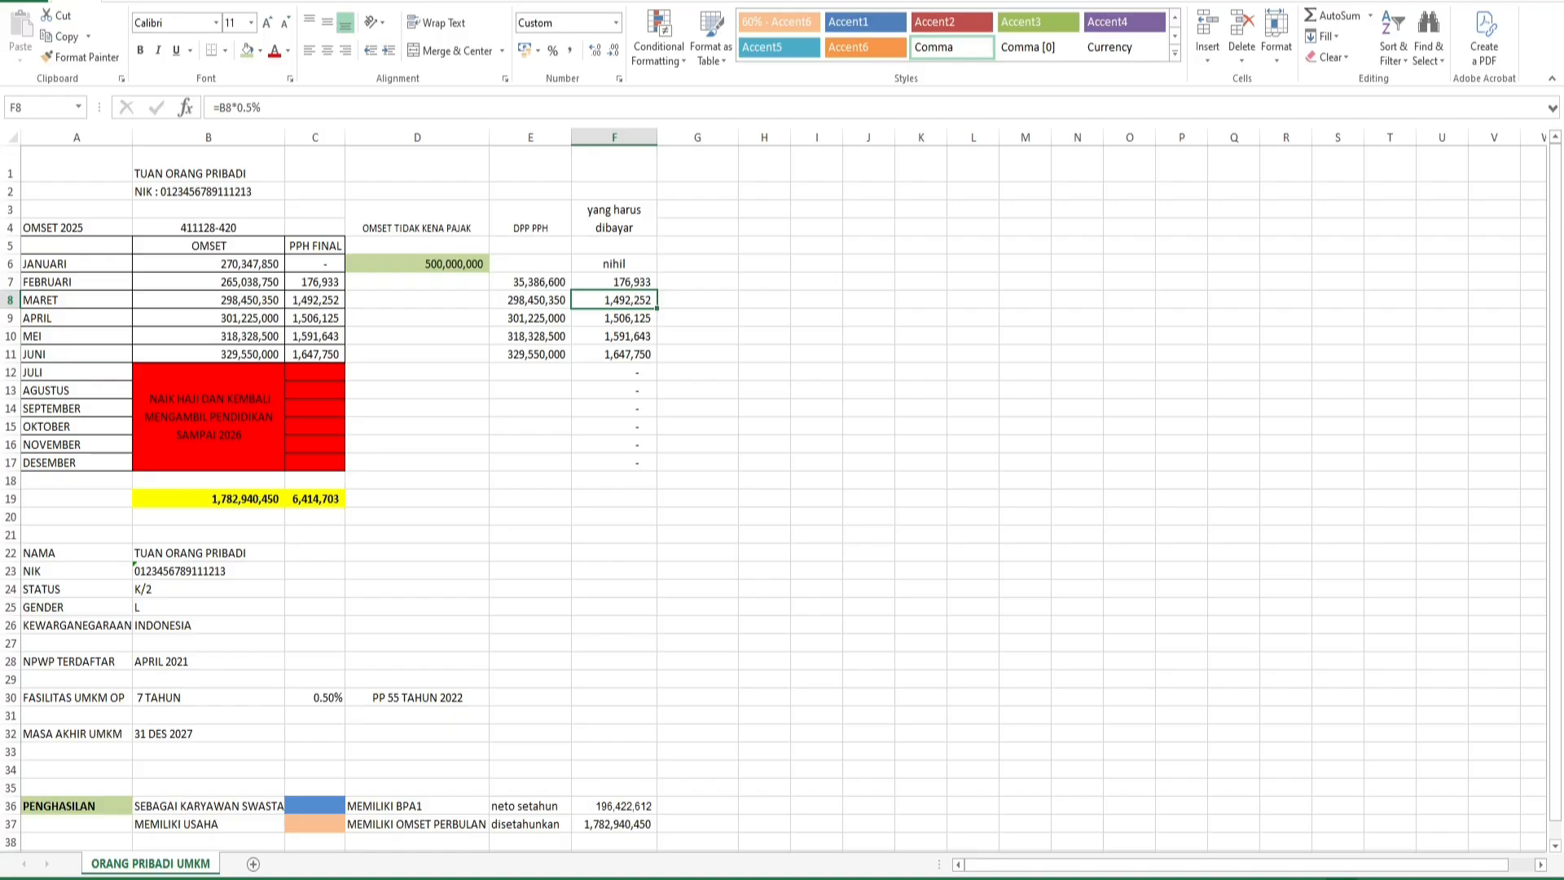
- Review the May and June turnover in B10:B11 and the note in B12 covering July to December
left_click(208, 337)
left_click(209, 355)
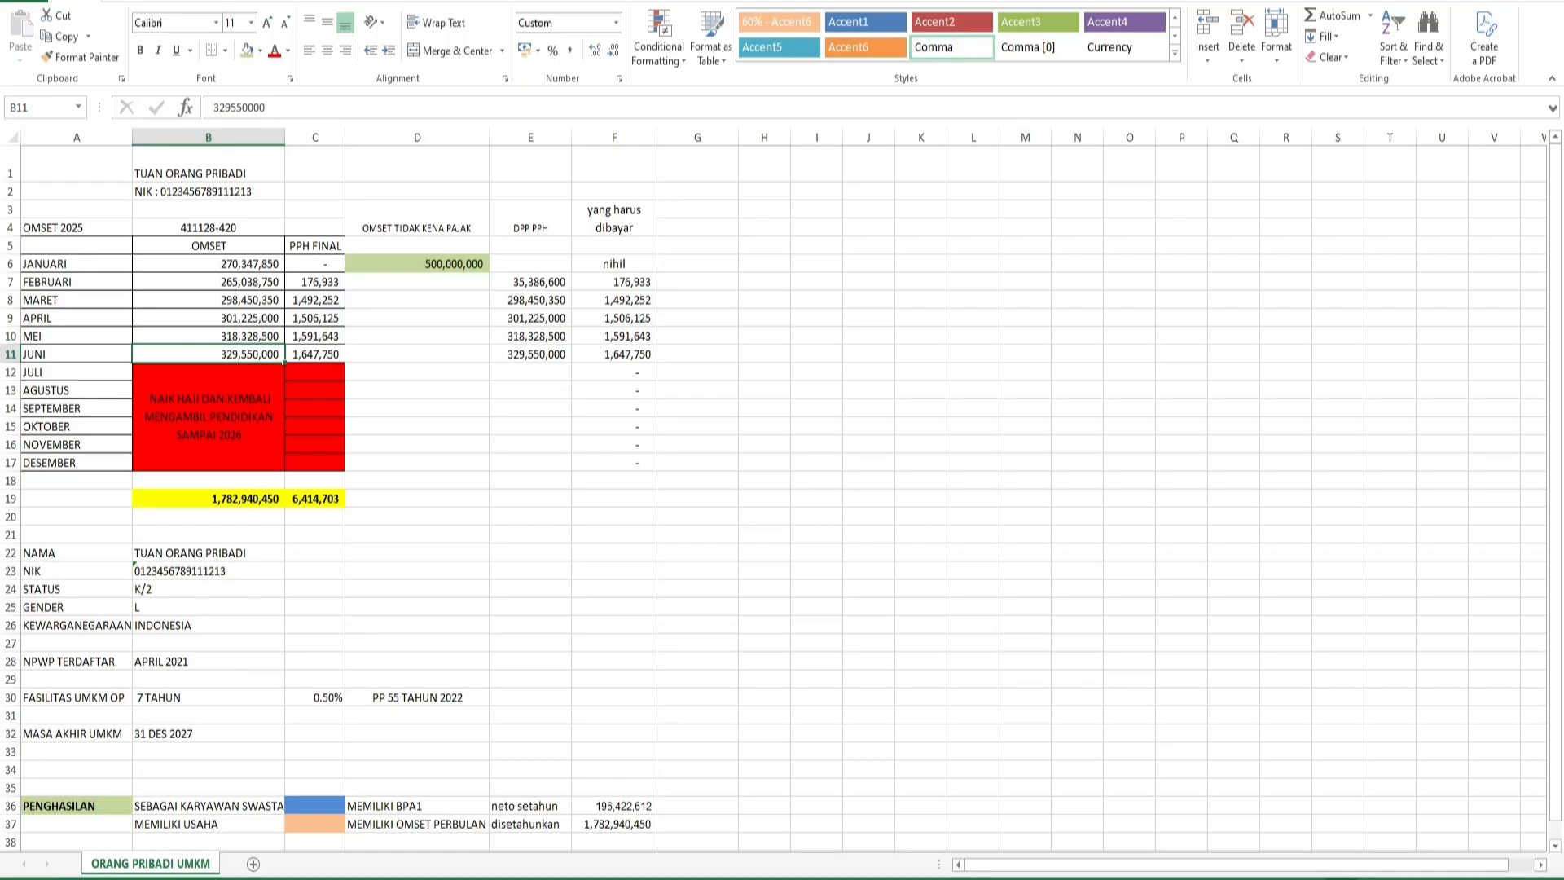
left_click(209, 417)
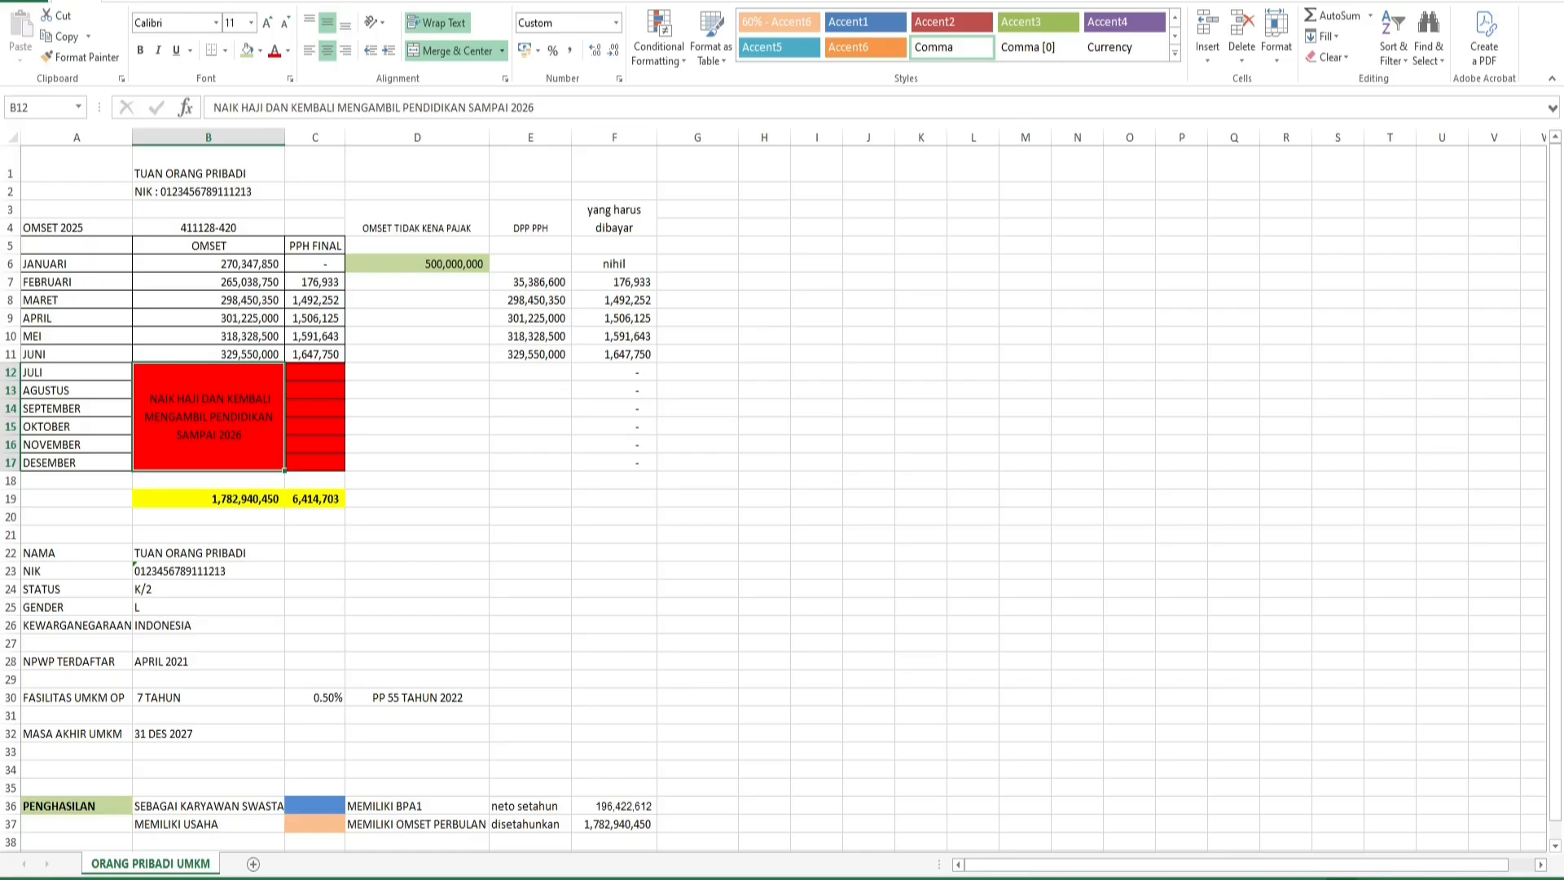
left_click(417, 426)
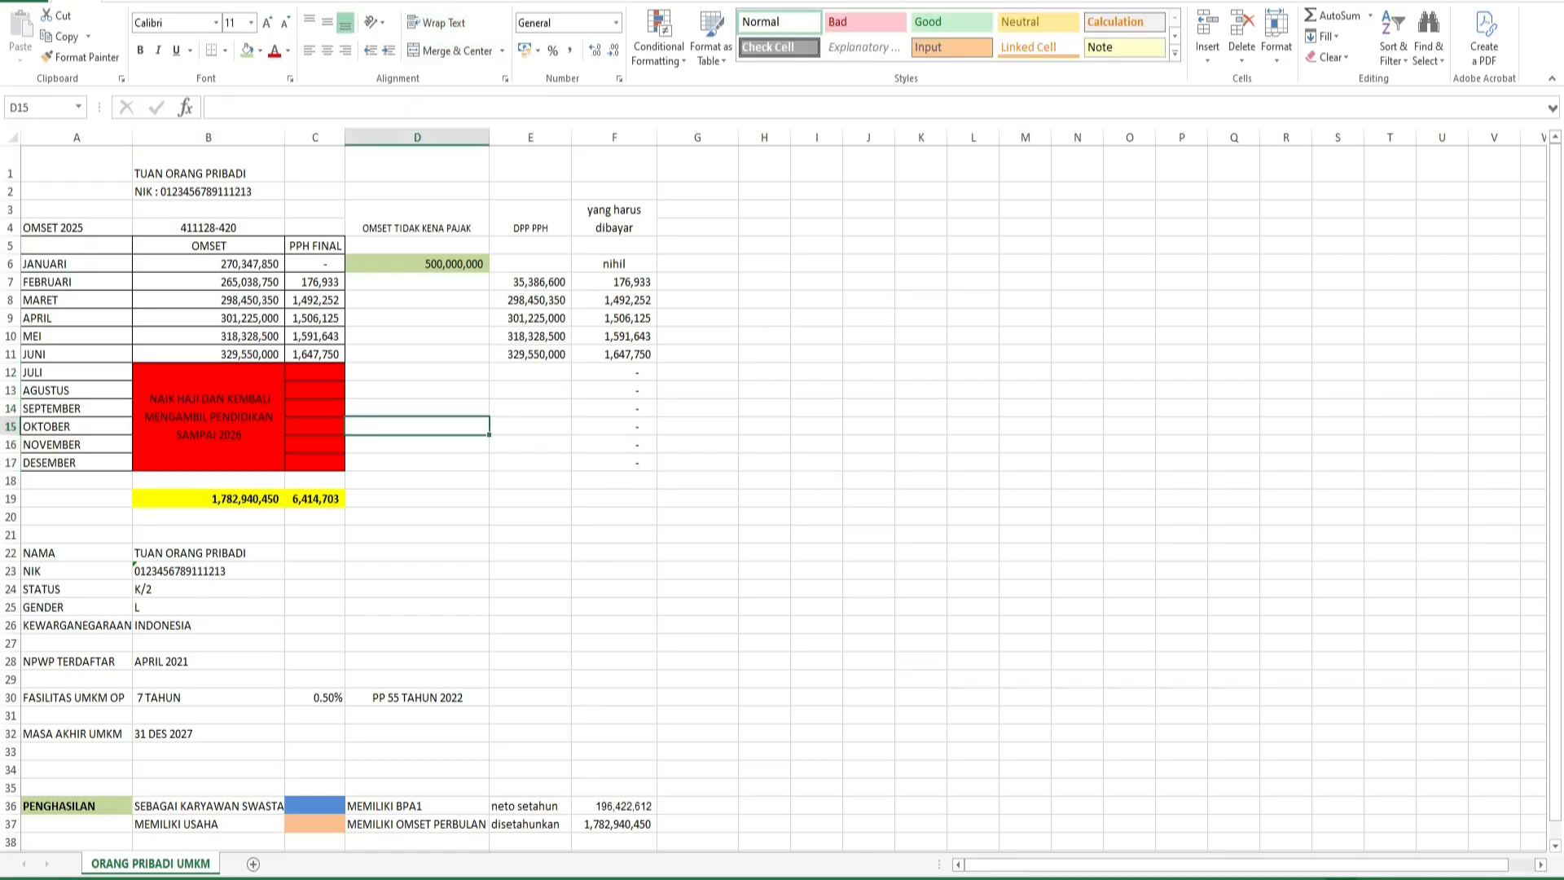
left_click(209, 417)
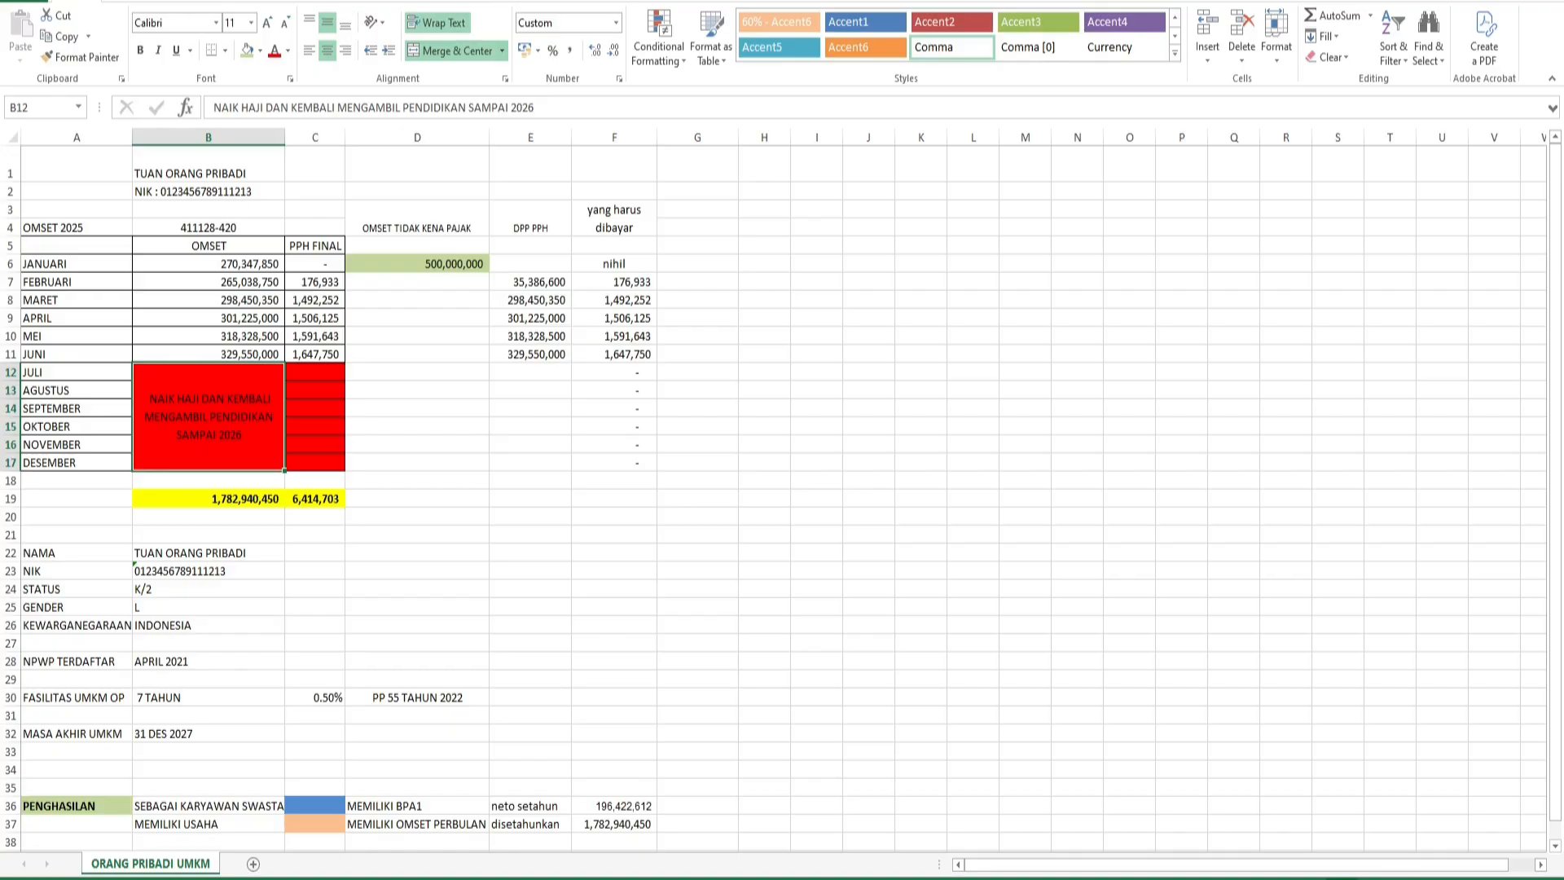
left_click(417, 480)
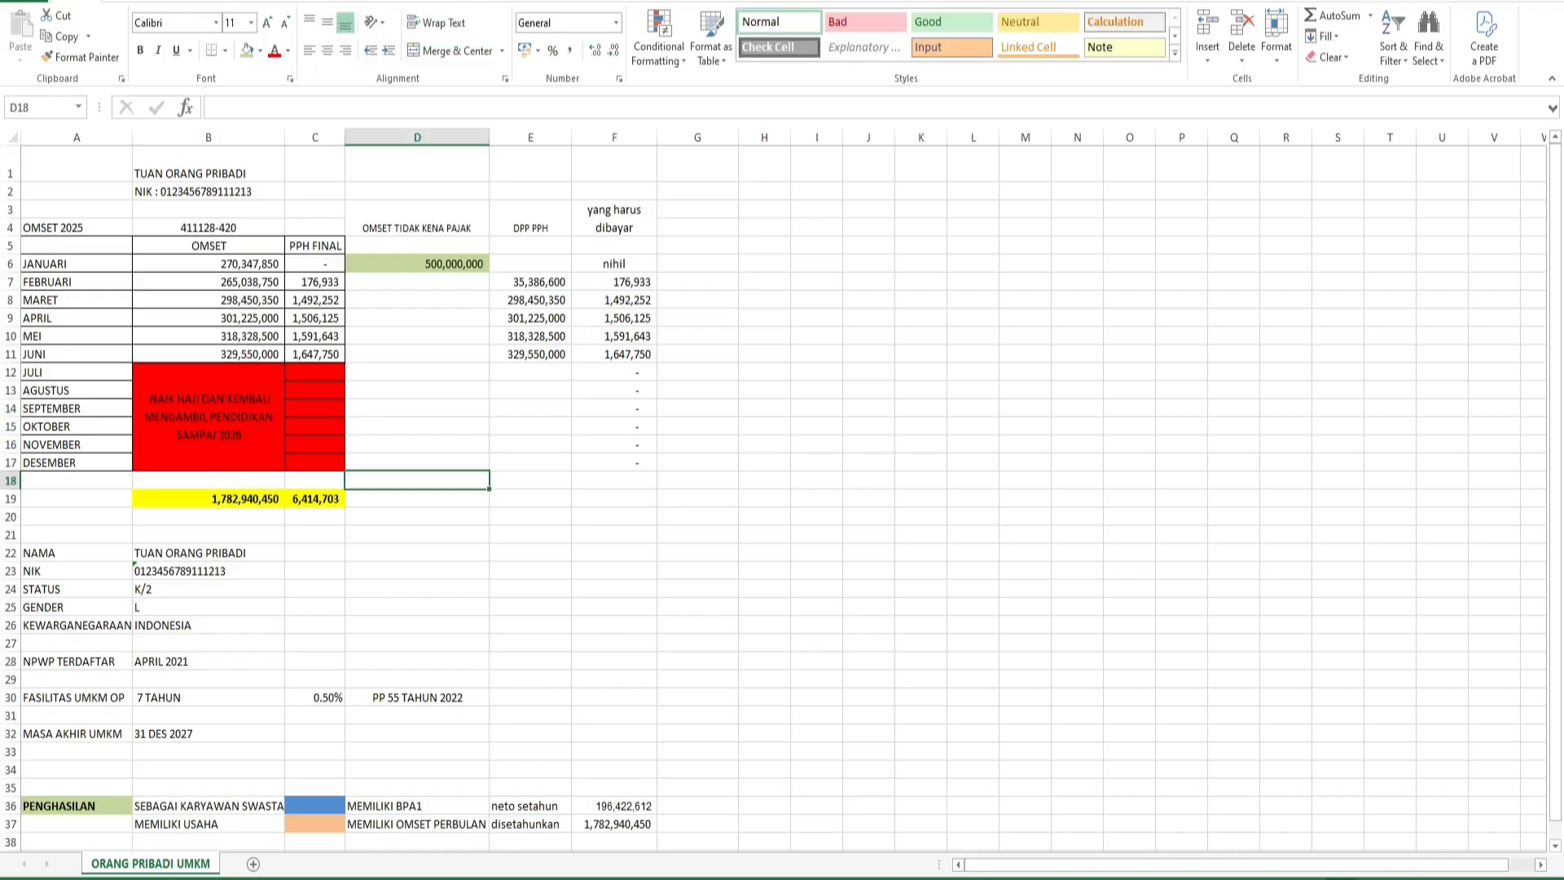
- Look over the whole turnover and tax table in A1:F19, including the payment code in B4 and February's turnover in B7
left_click(76, 165)
left_click_drag(77, 164, 619, 517)
left_click(817, 480)
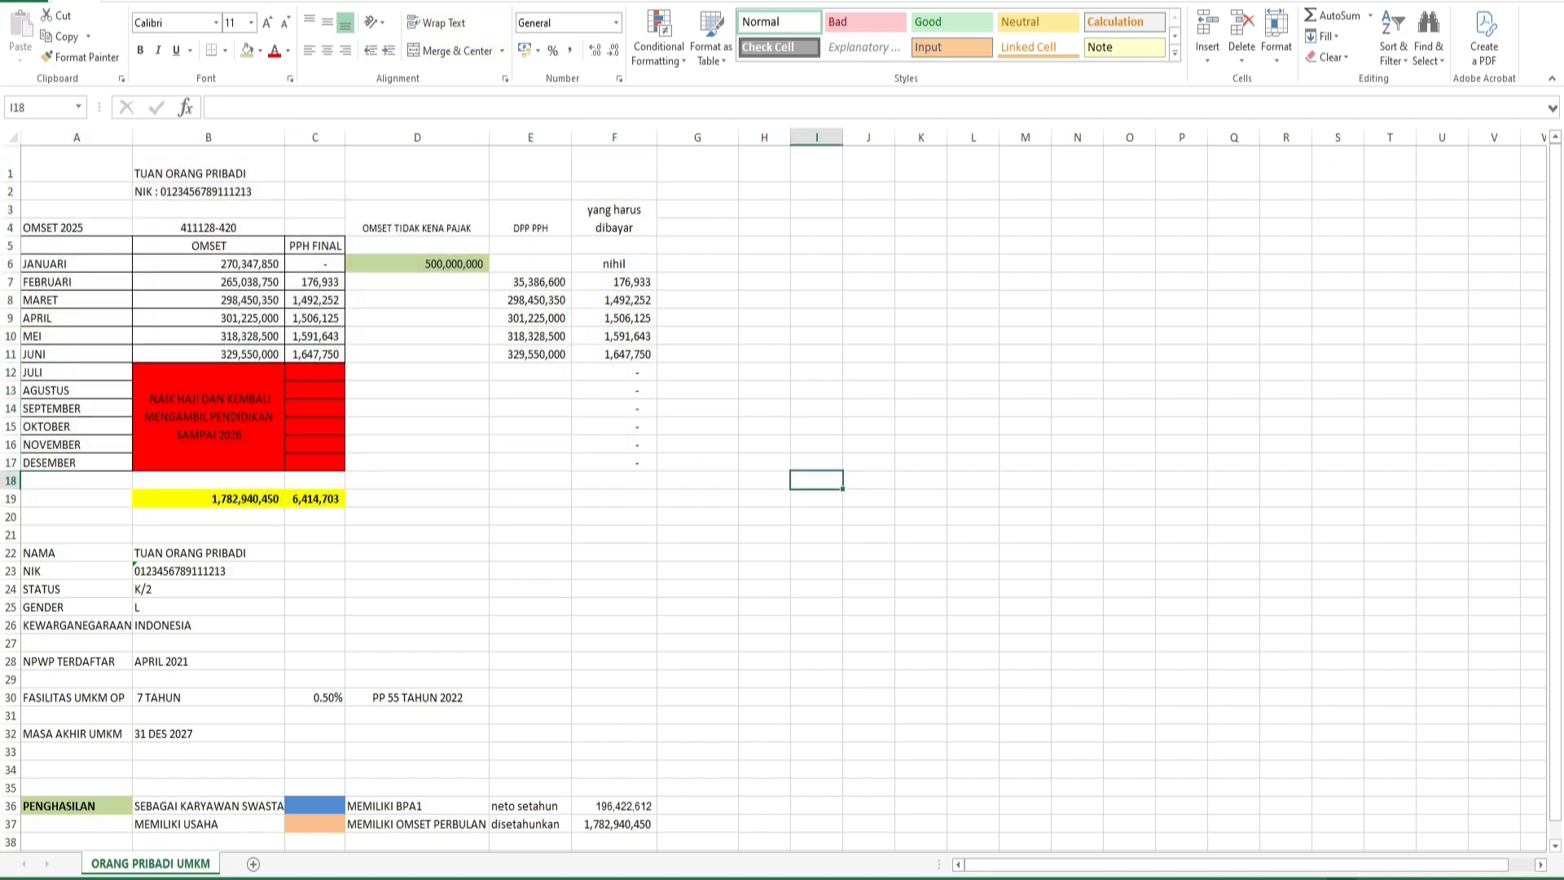
left_click(209, 228)
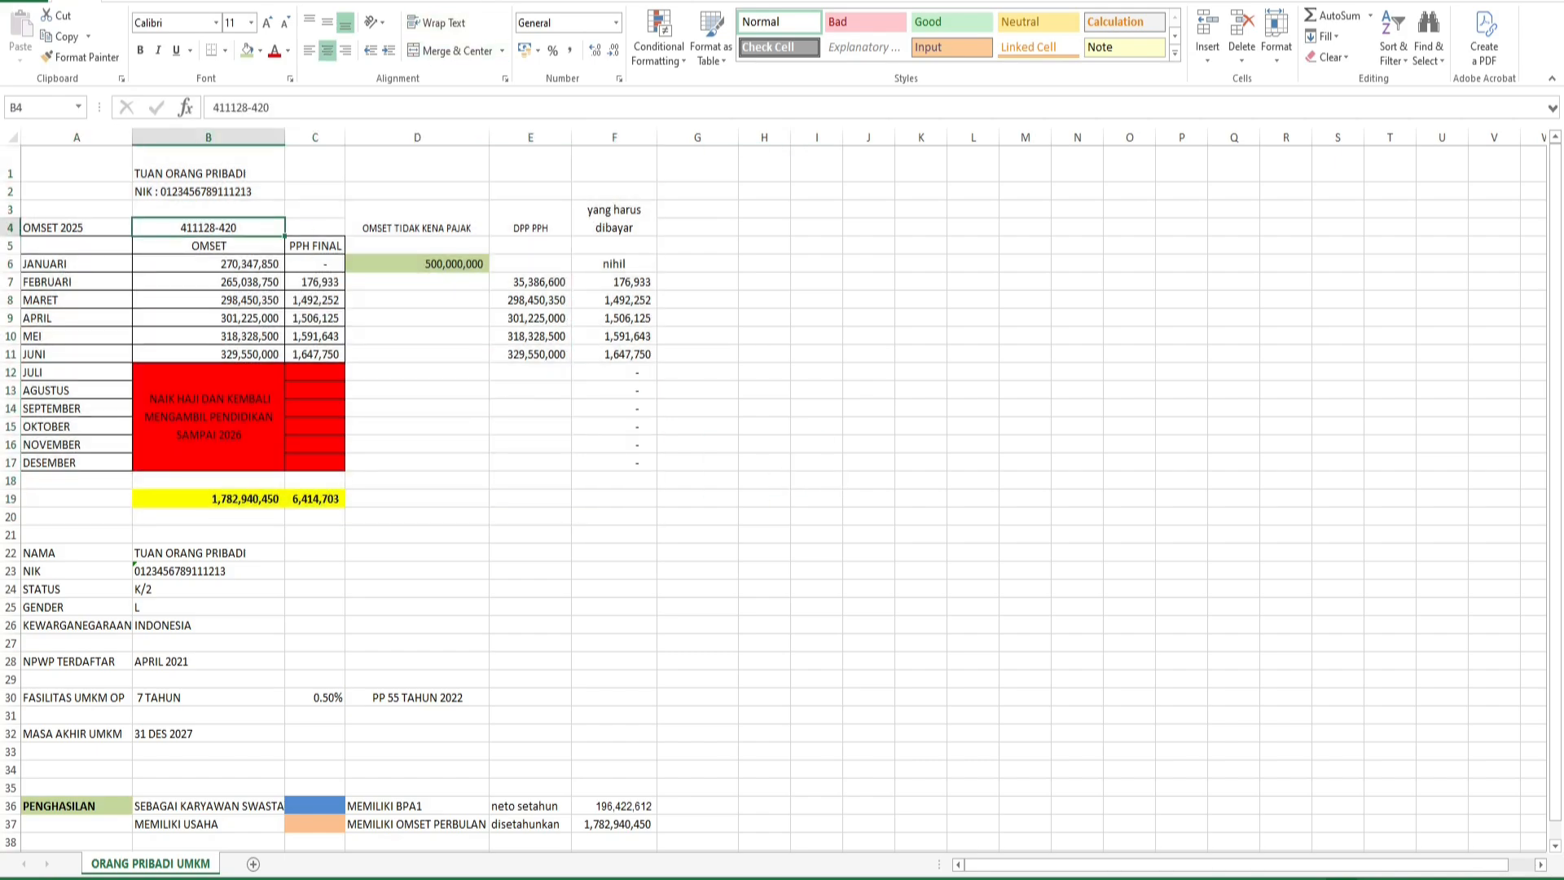
left_click(208, 282)
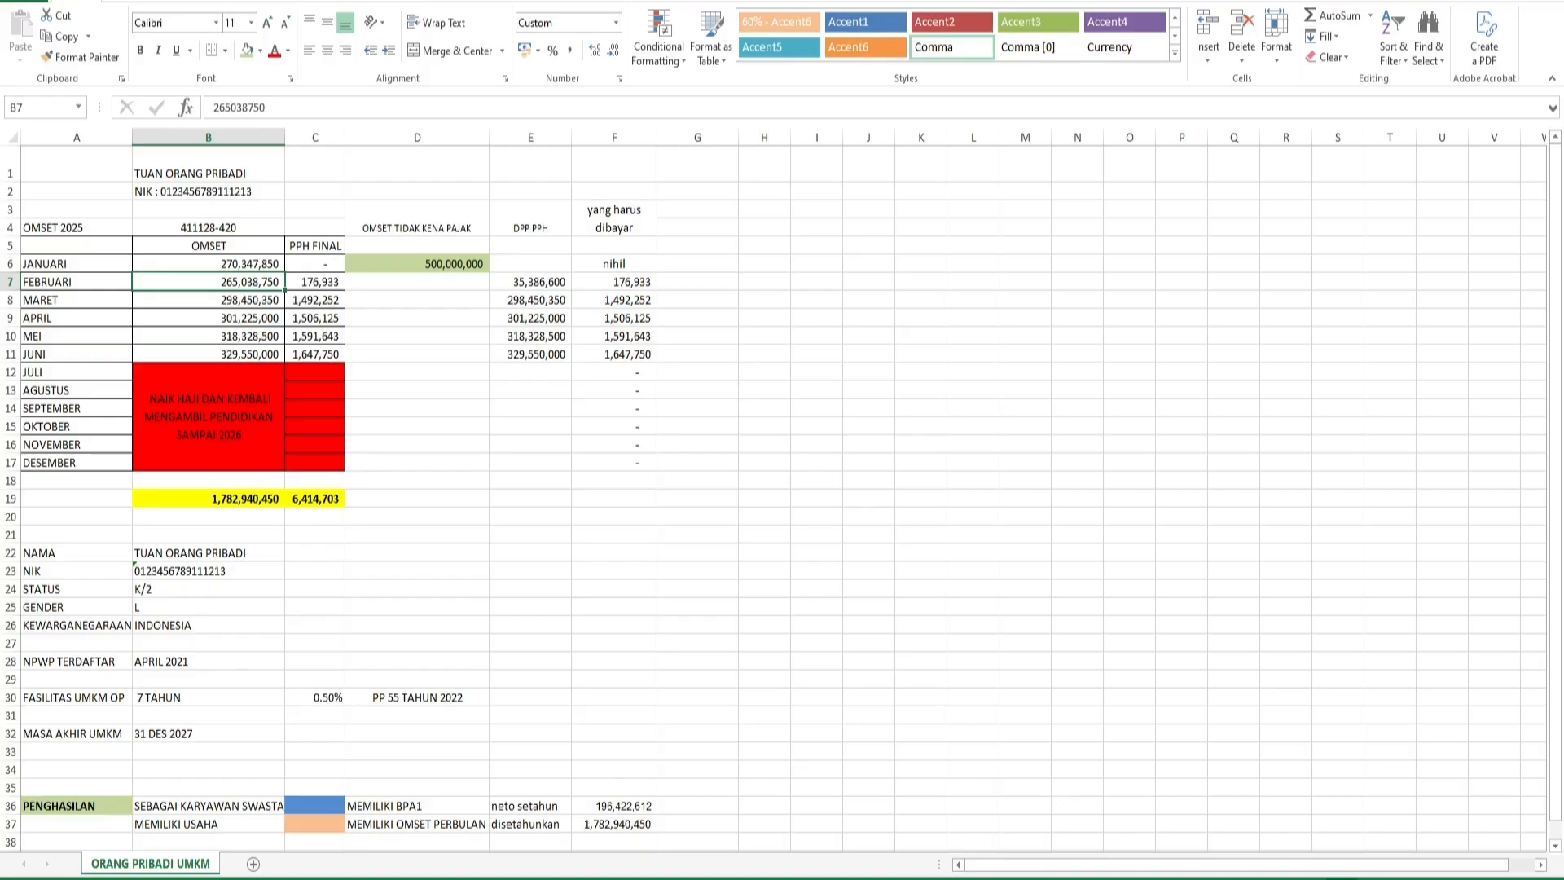
- Examine the PP 55 TAHUN 2022 legal basis in D30 beside the UMKM facility and NPWP registration details
left_click(417, 698)
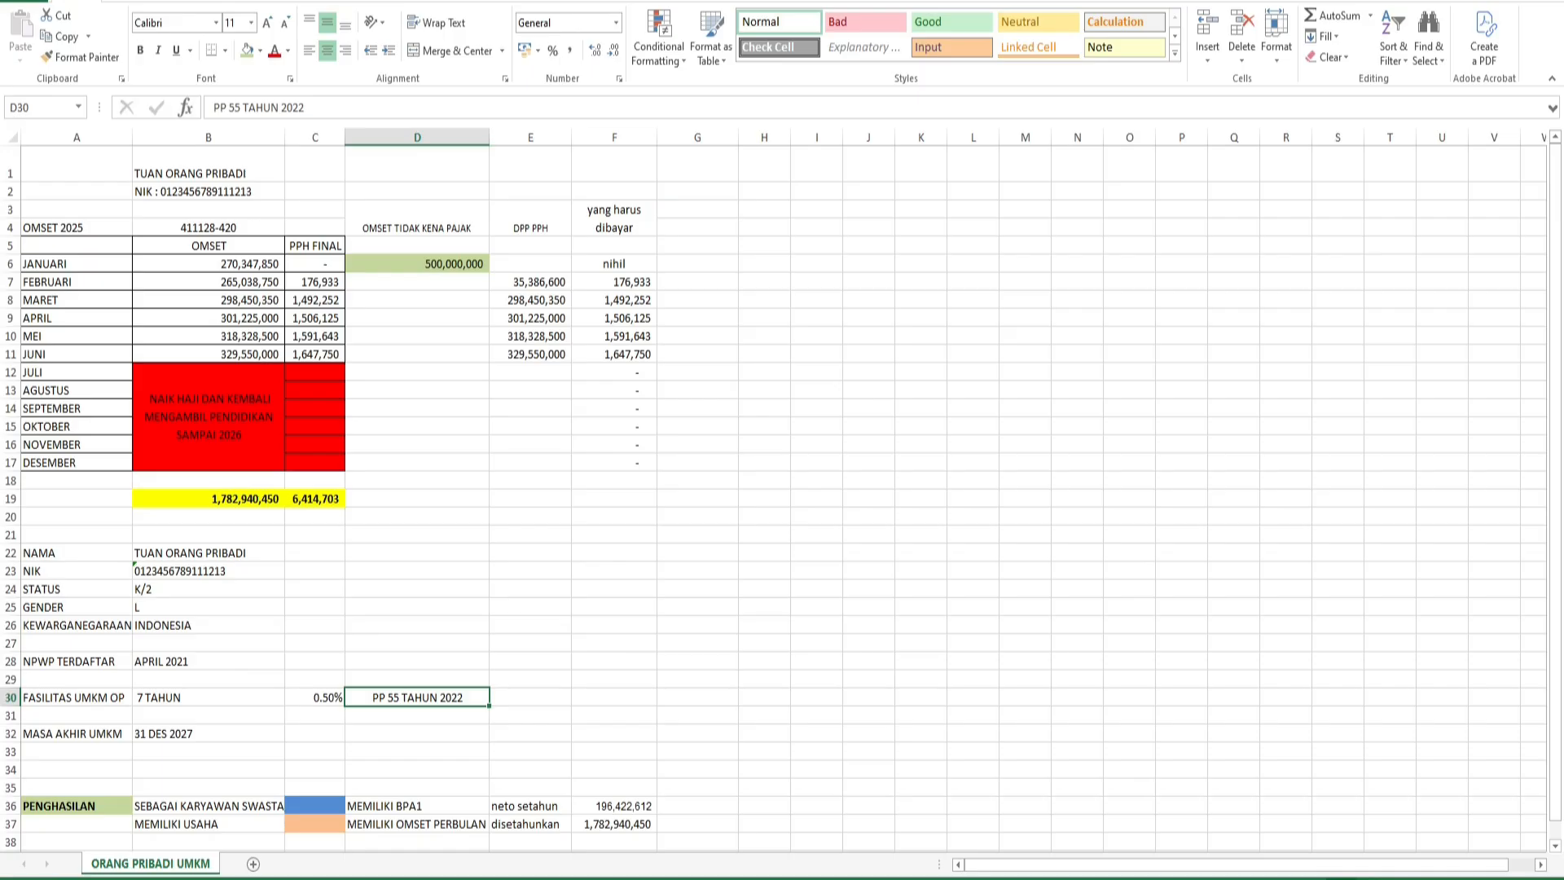
left_click(417, 644)
left_click(417, 662)
left_click(417, 679)
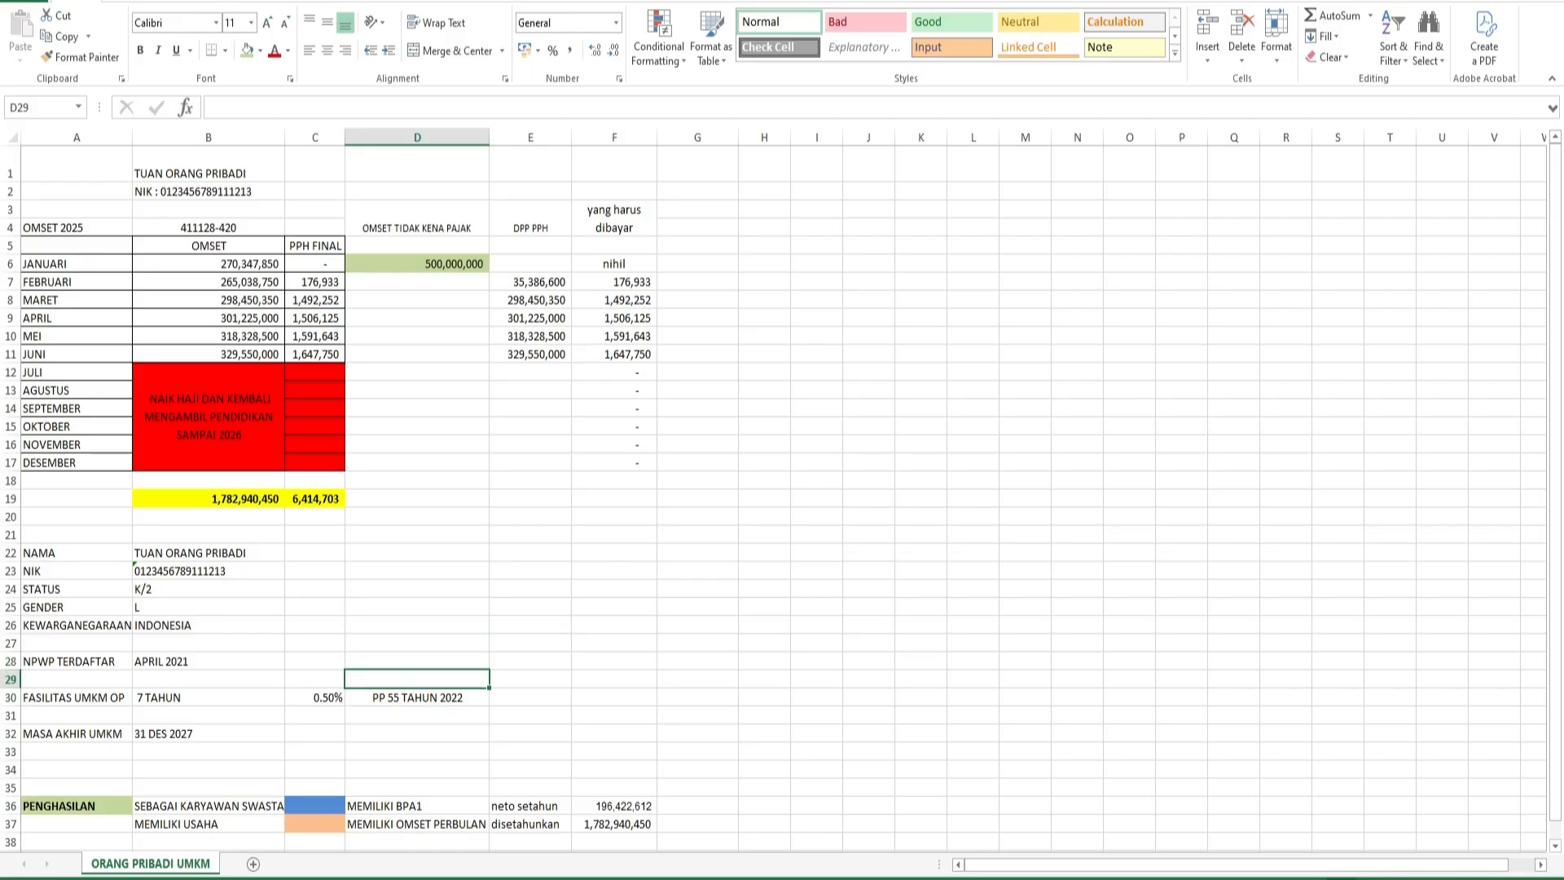
left_click(417, 697)
left_click(531, 697)
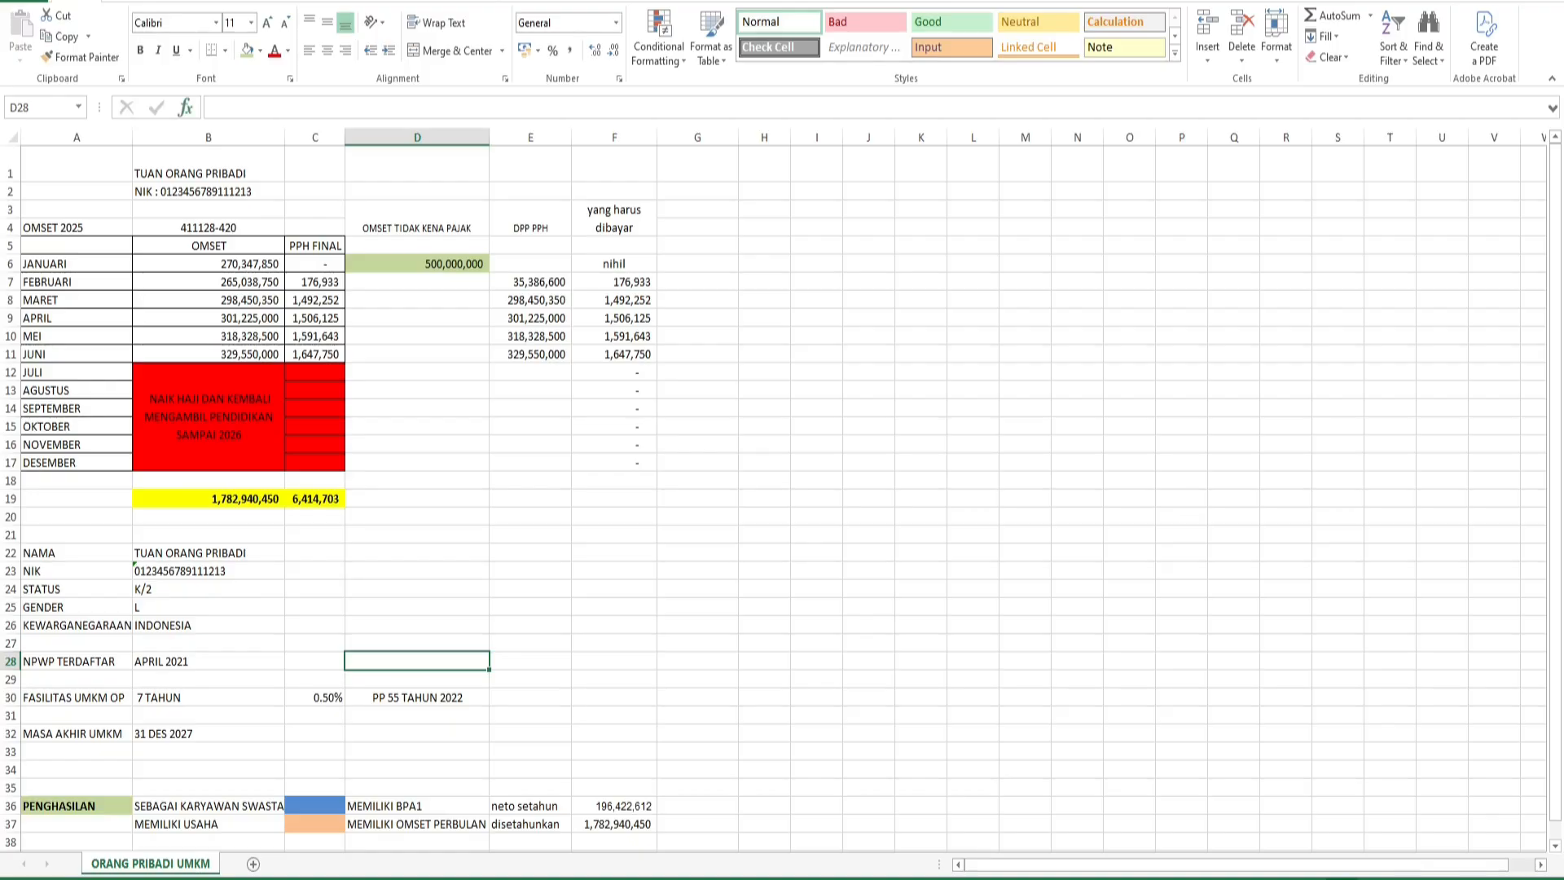
- Switch to the Coretax site, log in with the prefilled credentials and open the list of unsubmitted SPT returns
key("alt+Tab")
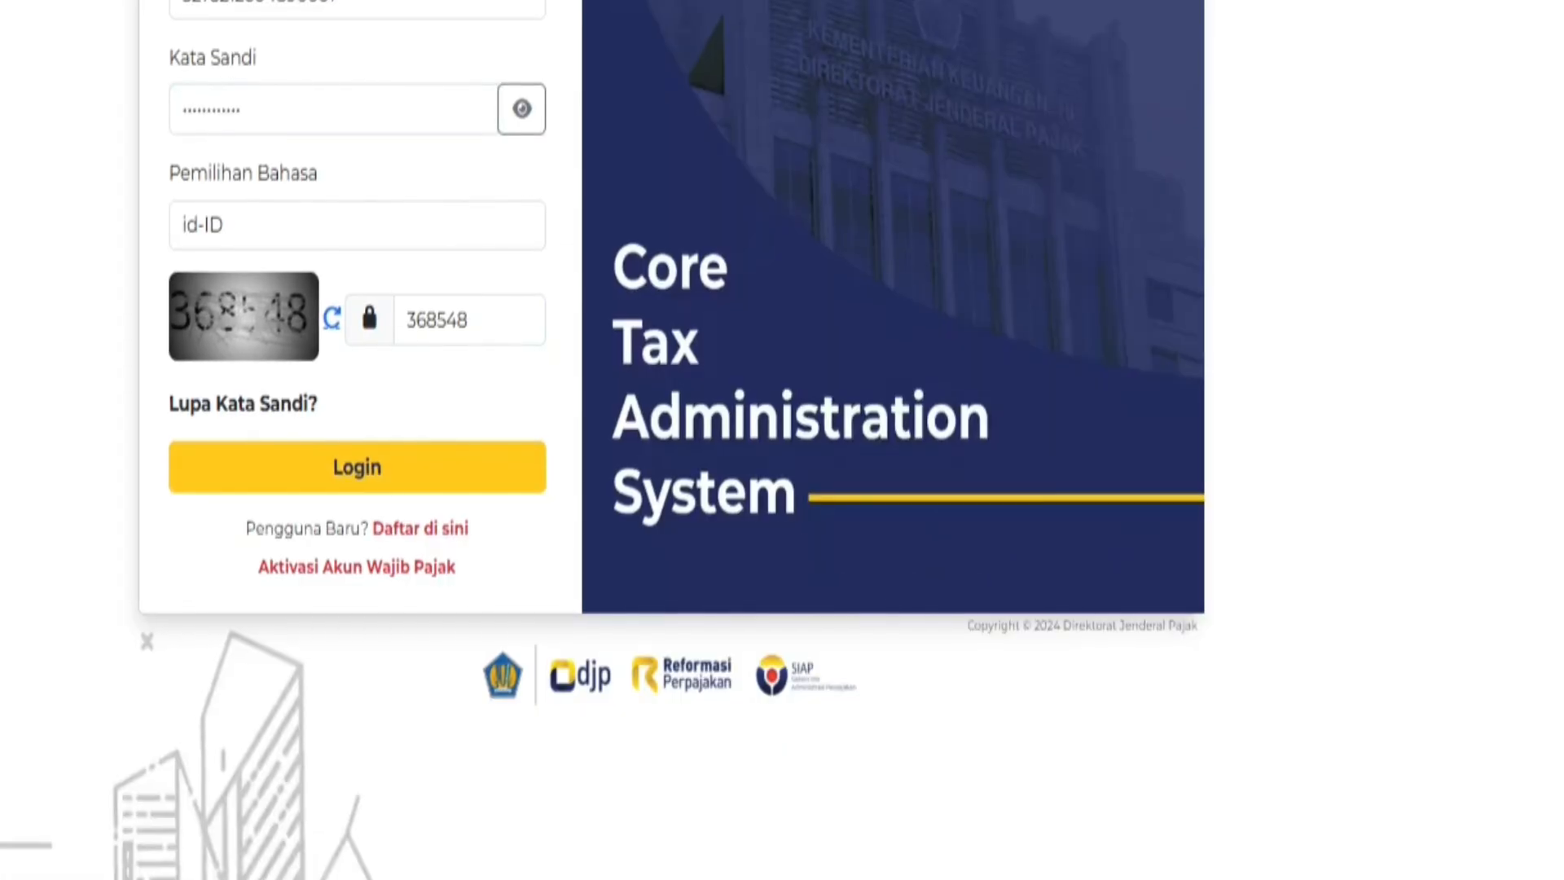
key("Return")
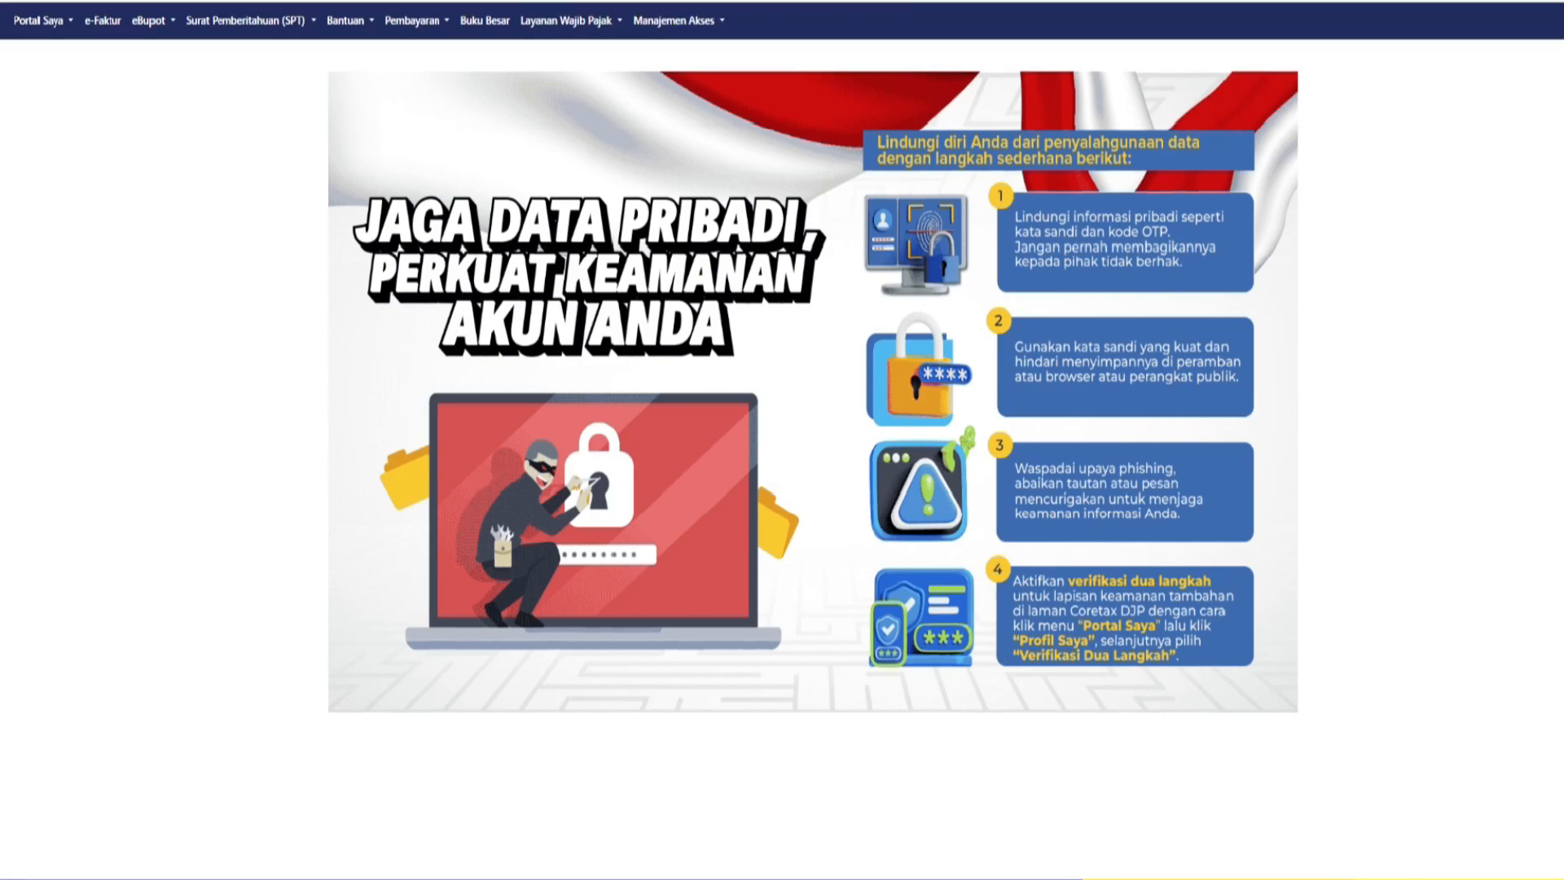
left_click(250, 21)
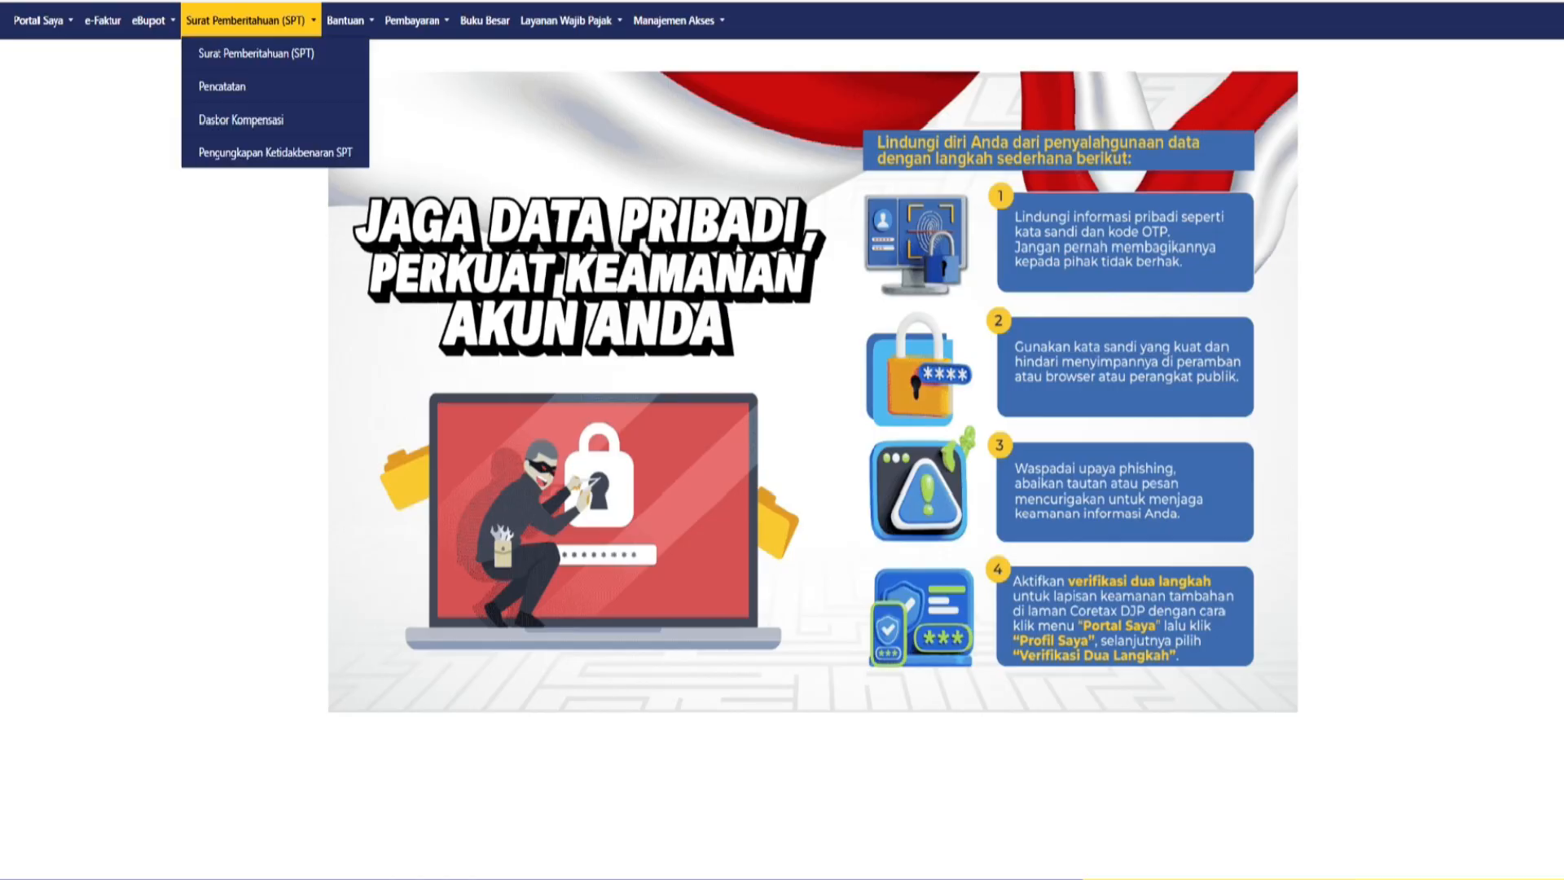
left_click(256, 53)
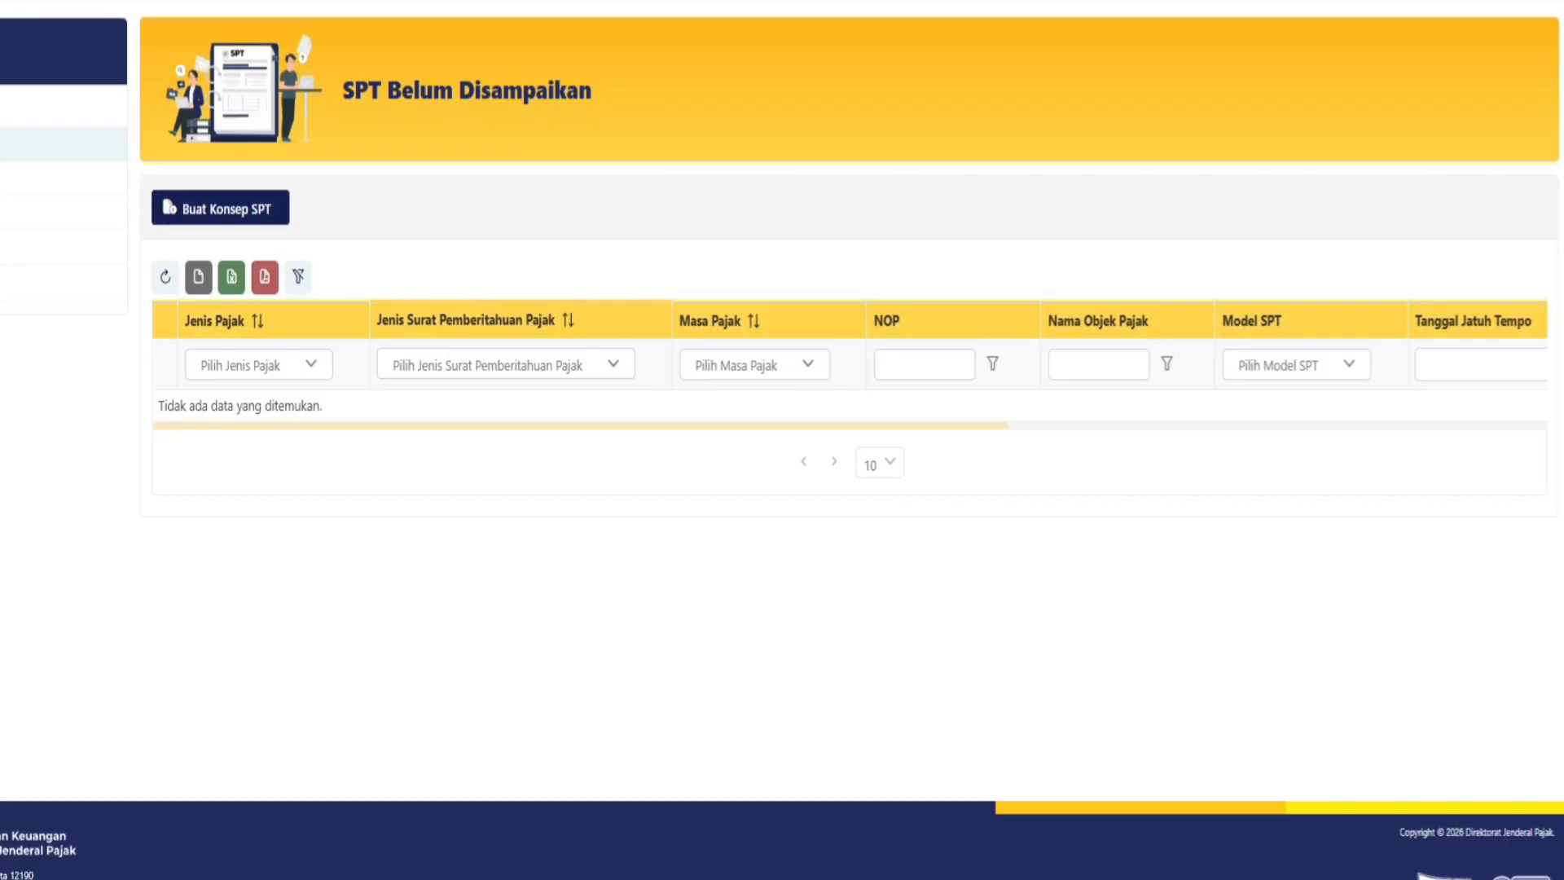
- Start a new SPT draft for PPh Orang Pribadi as SPT Tahunan for the period Januari - Desember 2025
left_click(220, 208)
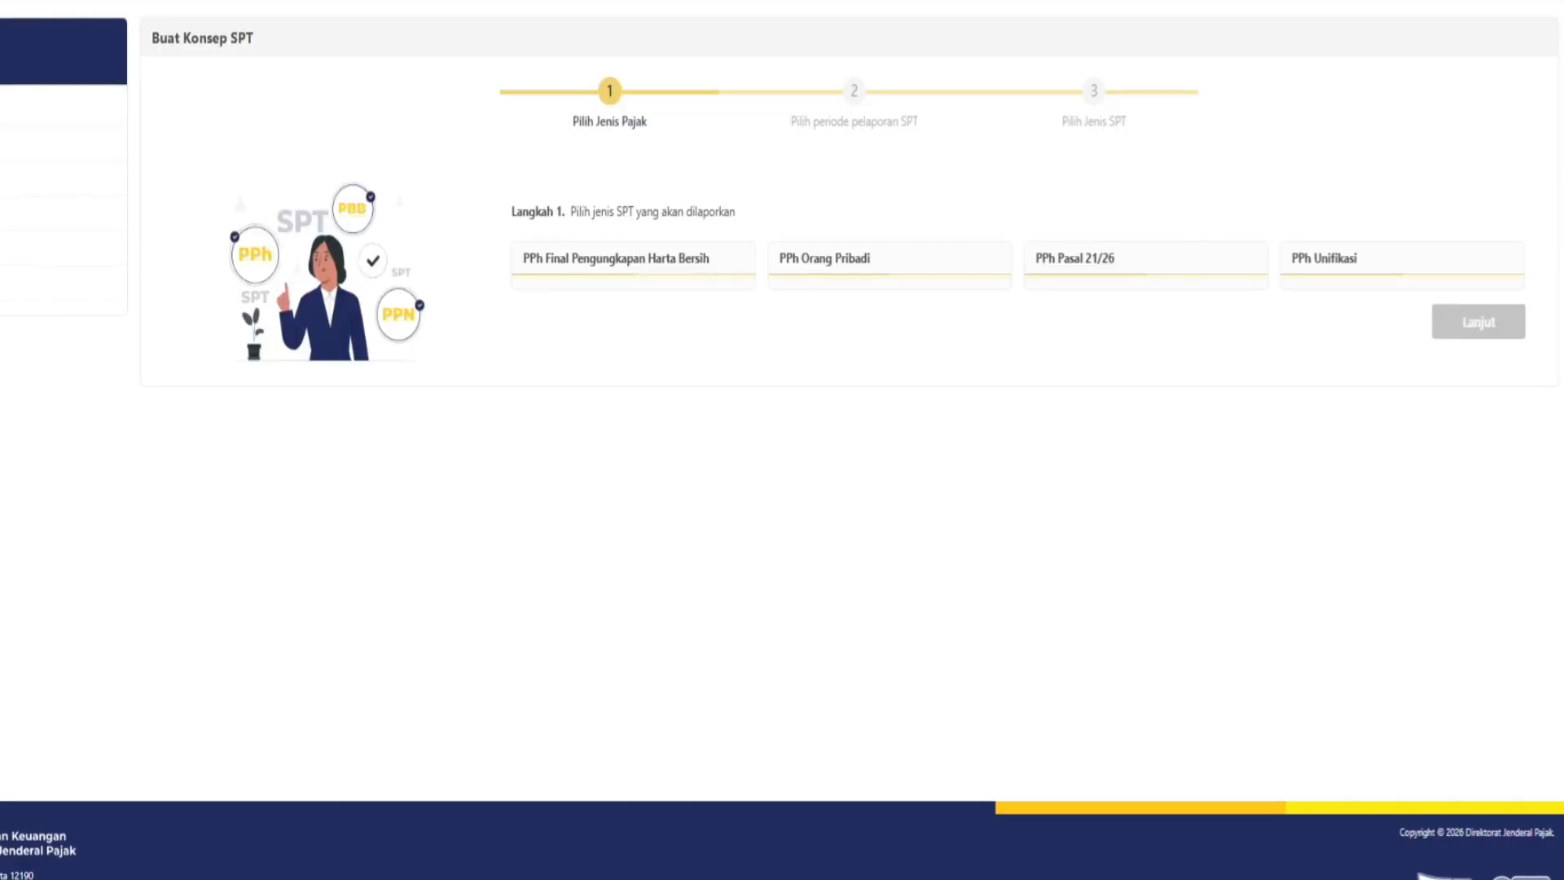
left_click(890, 264)
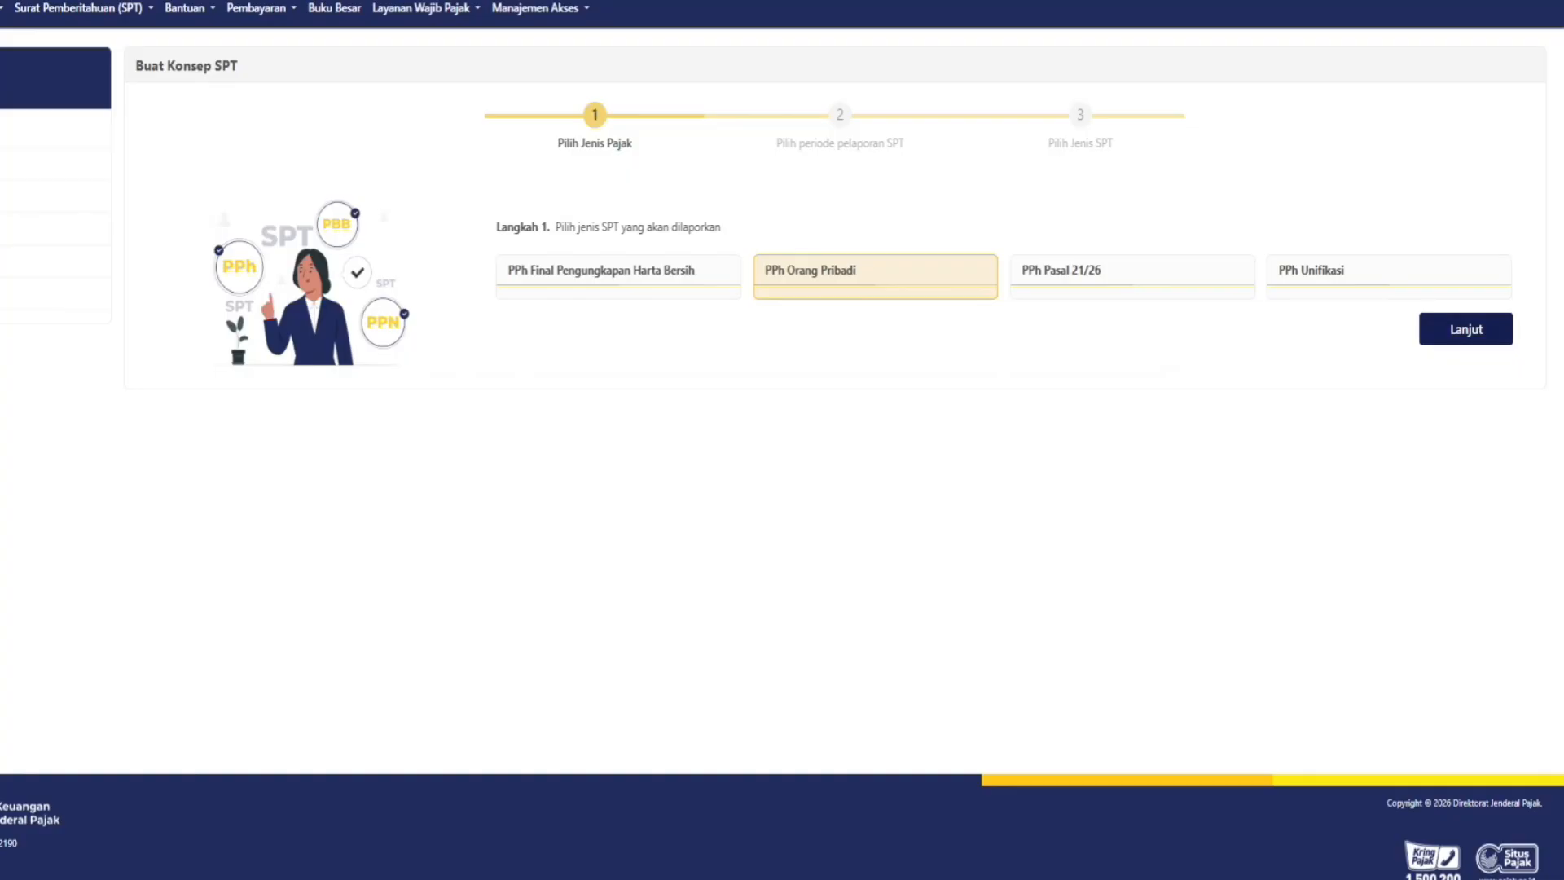
left_click(1466, 329)
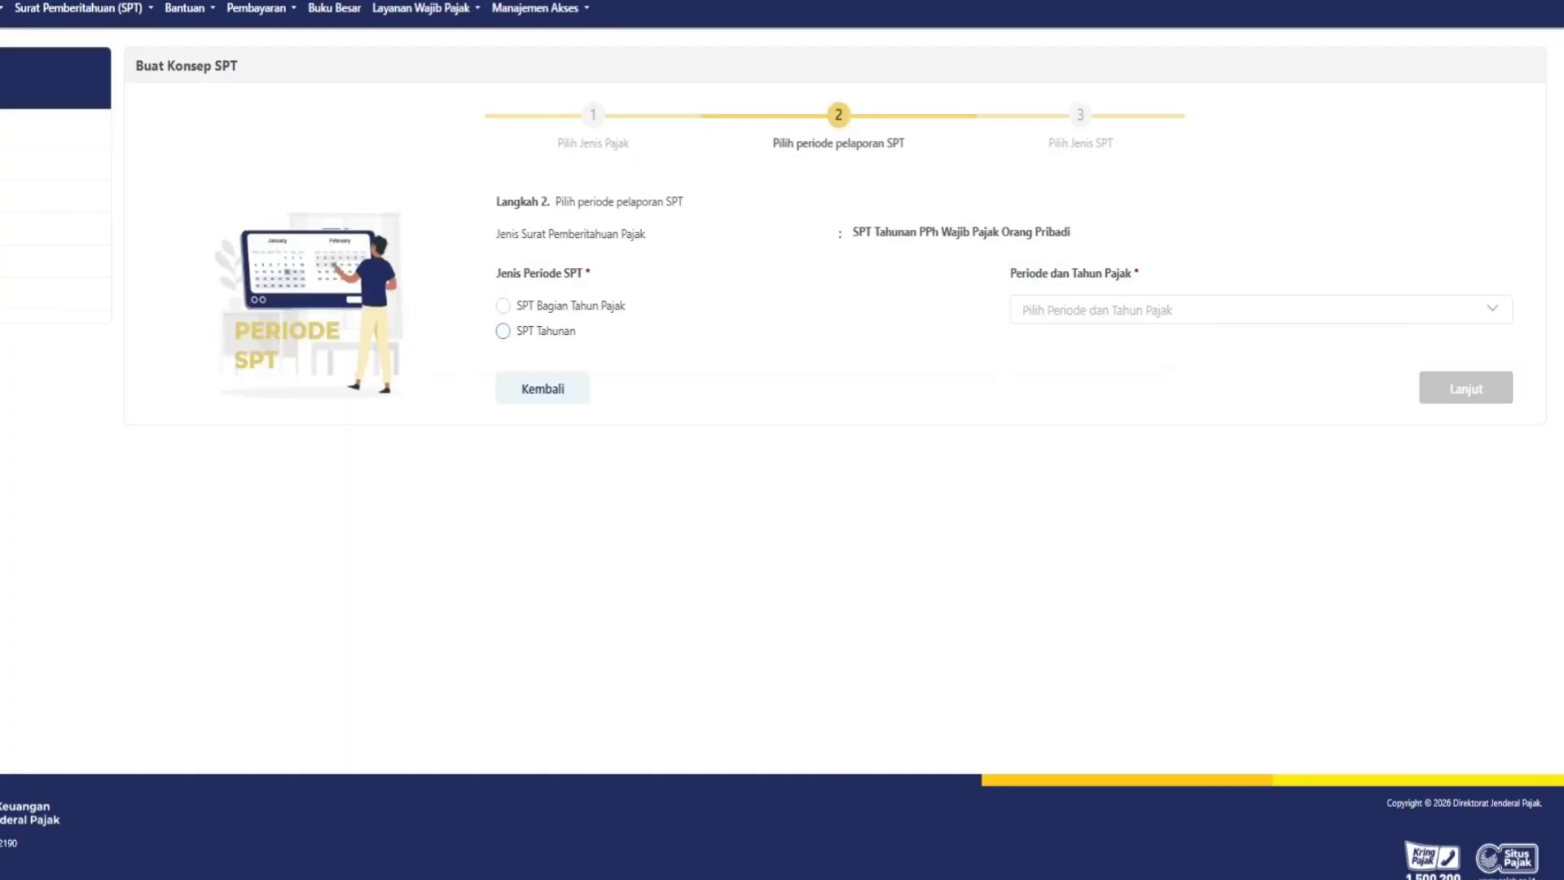
left_click(503, 331)
left_click(1261, 310)
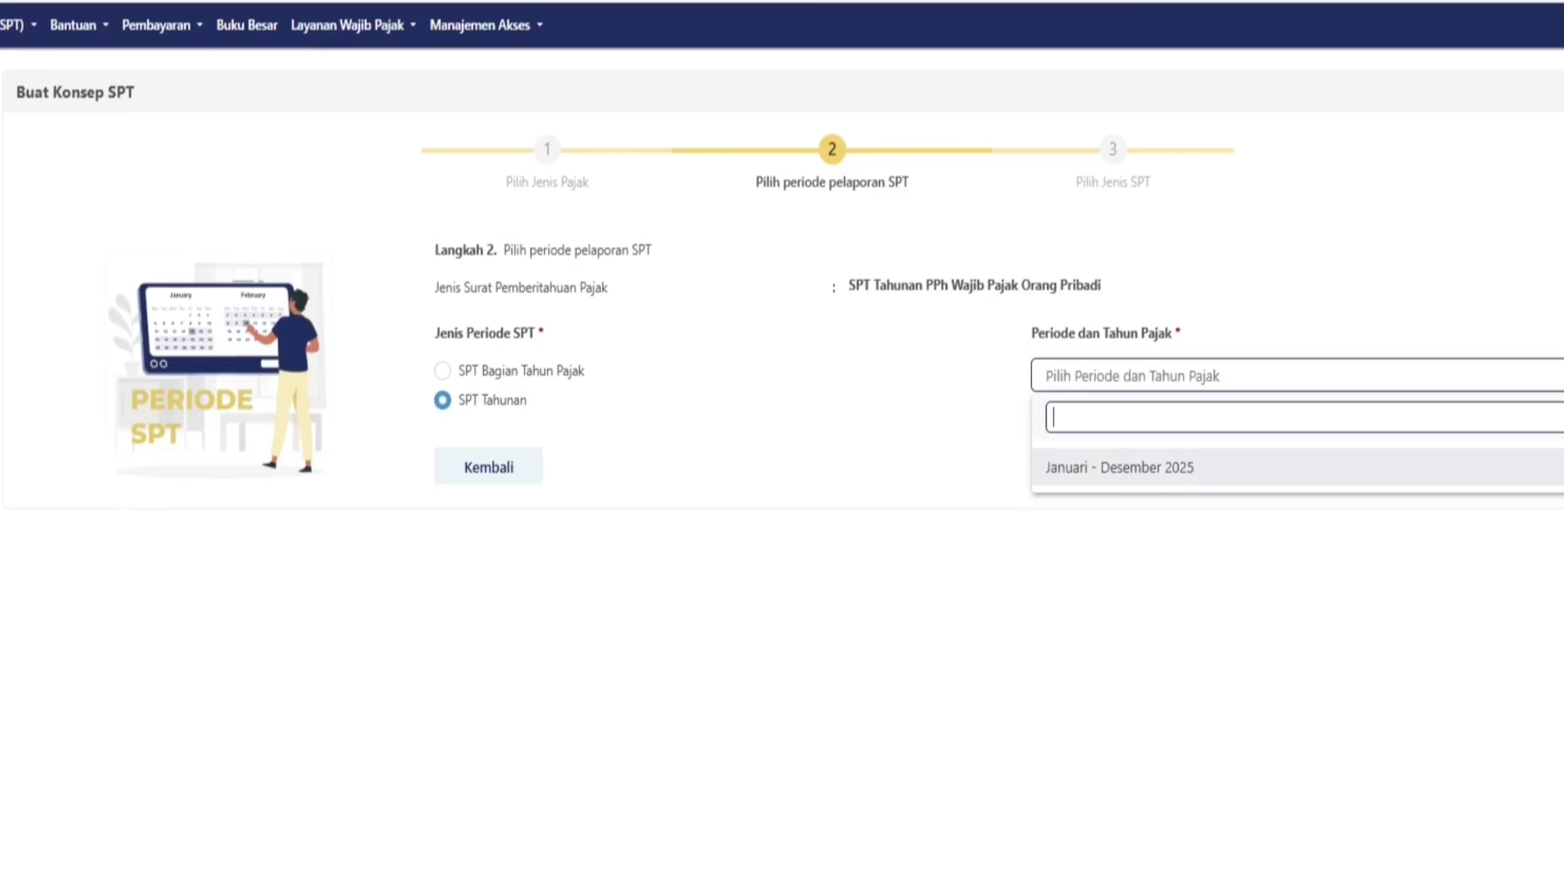
left_click(1088, 458)
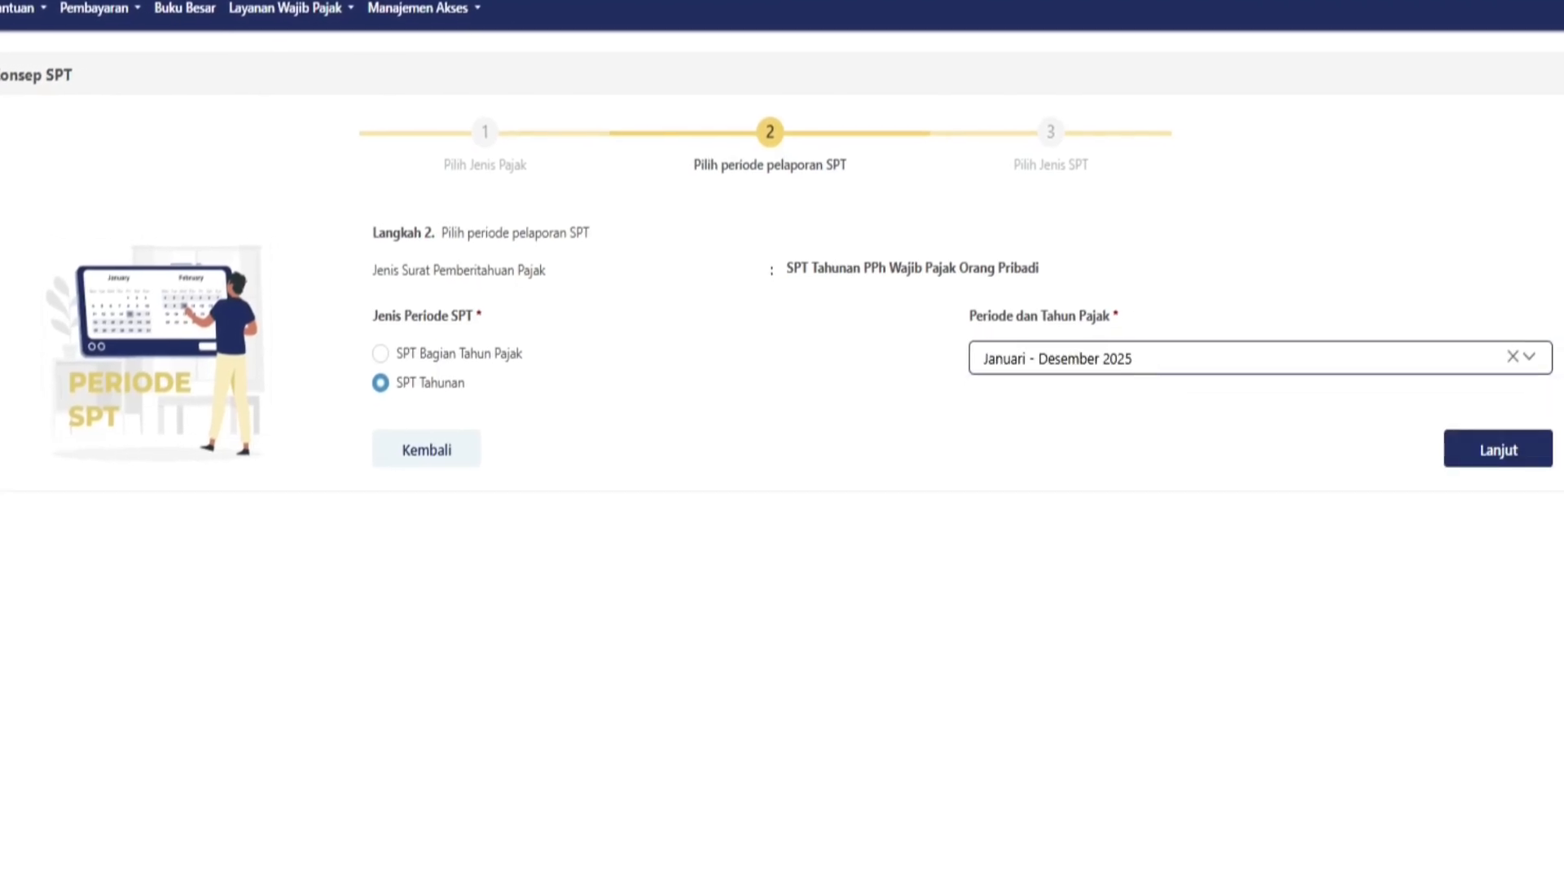
left_click(1496, 449)
- Create the SPT draft with the Normal model and open it for editing
left_click(659, 402)
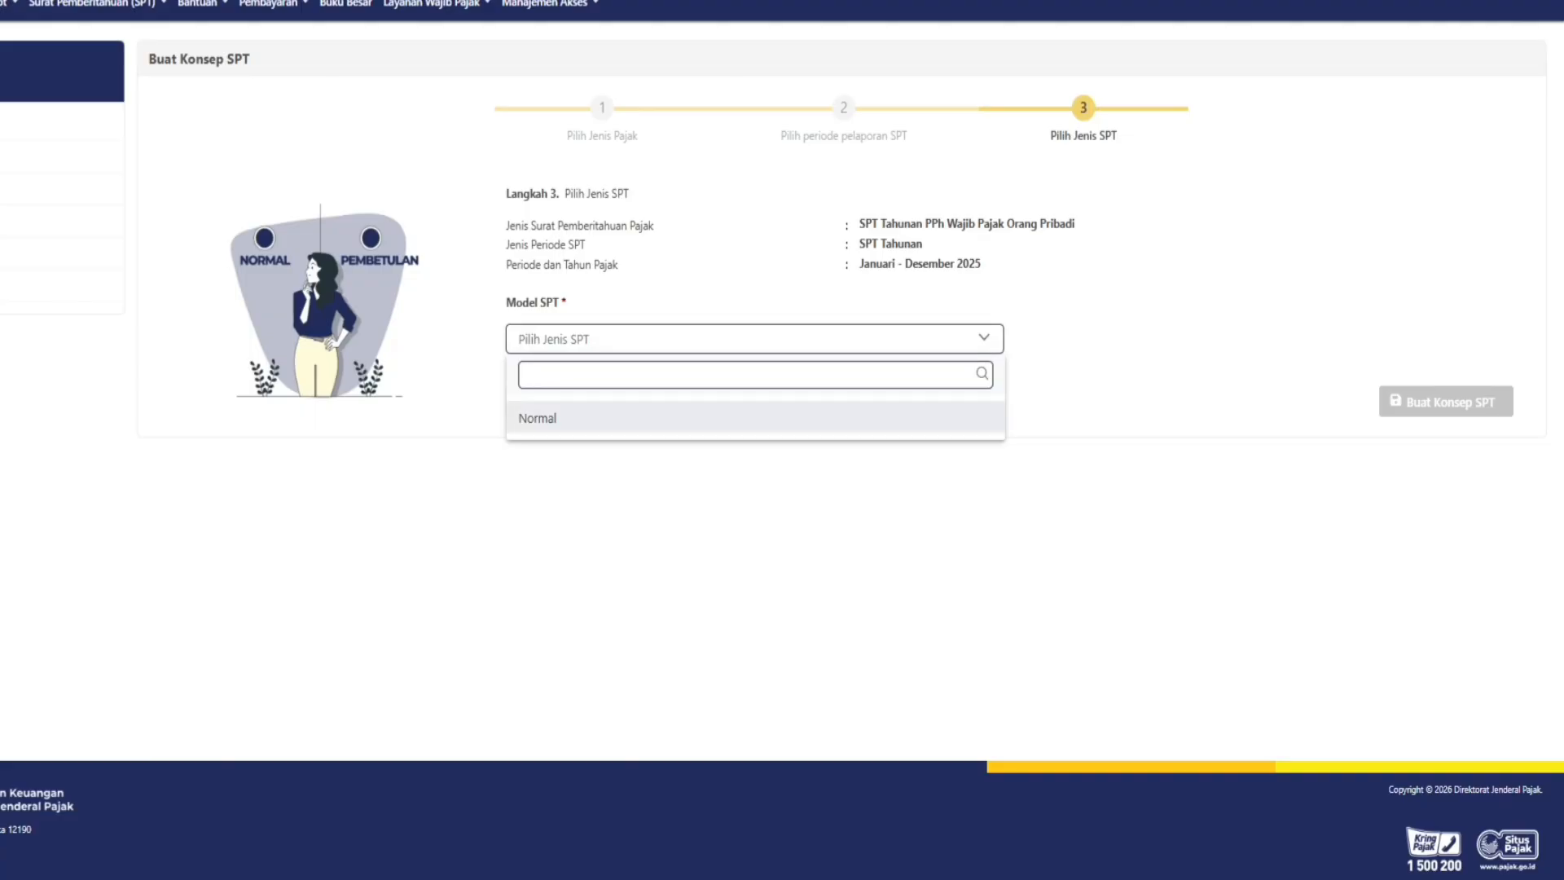
left_click(726, 418)
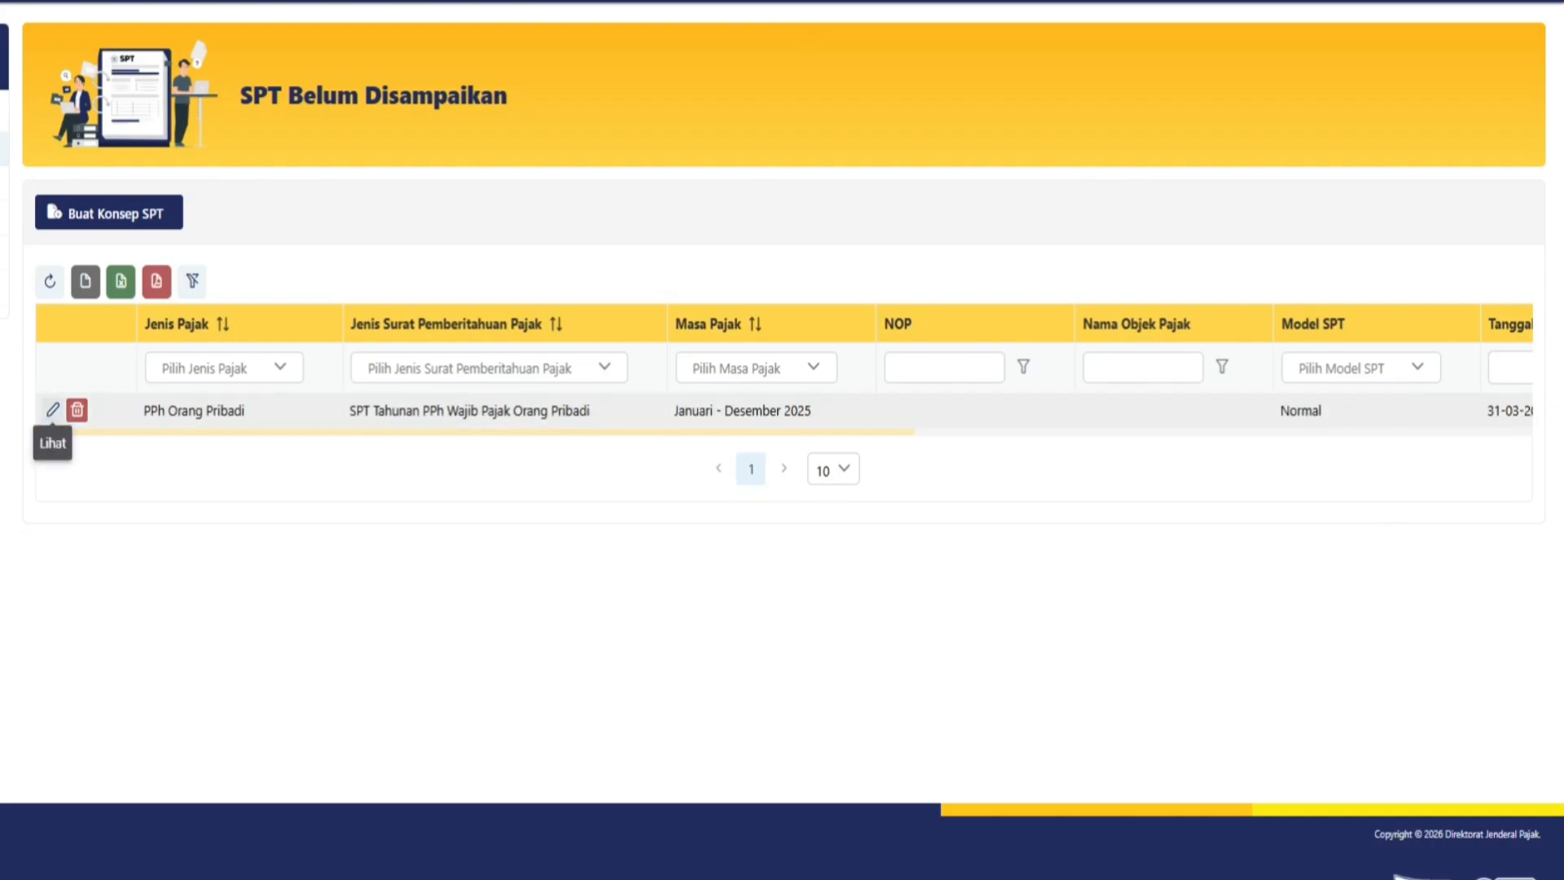
left_click(52, 409)
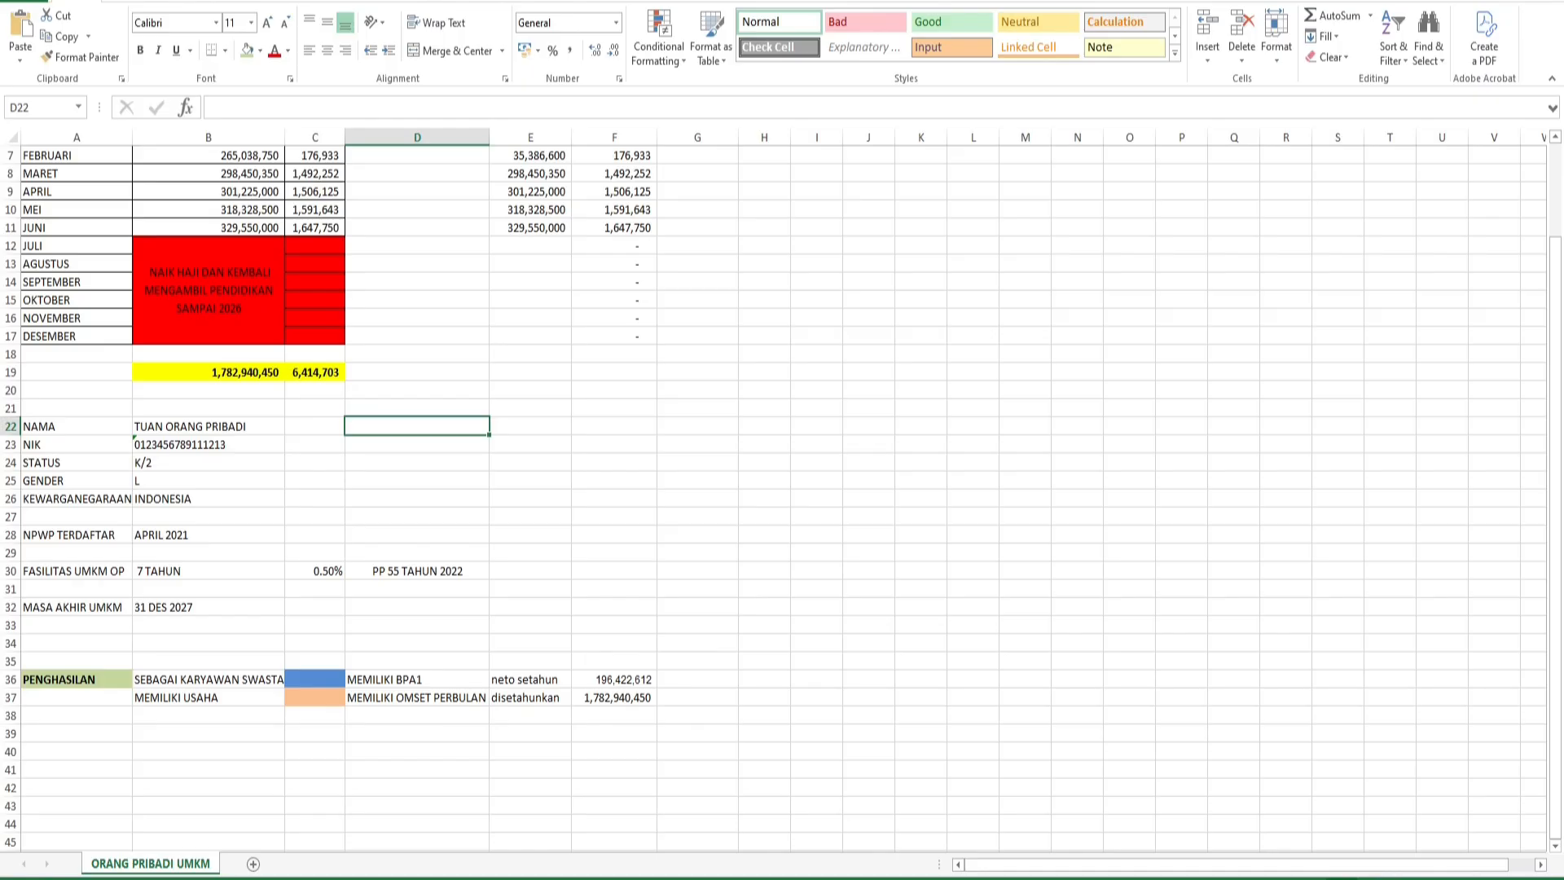
- Switch to the Excel worksheet and check the employment and business income sources in rows 36 and 37 and the tax rate in C30
left_click(209, 679)
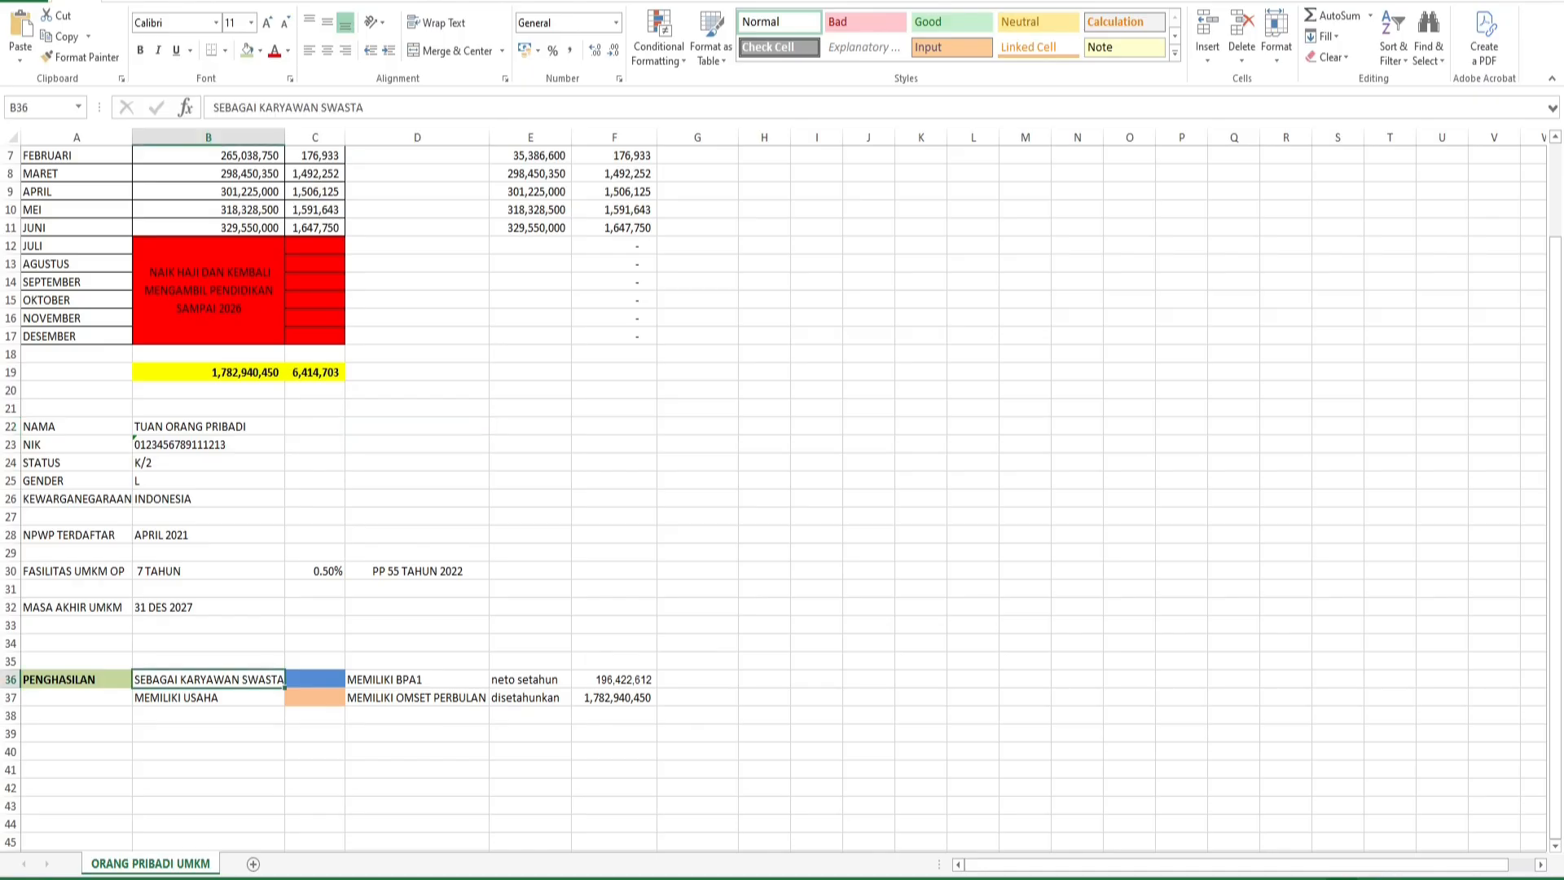
left_click(417, 697)
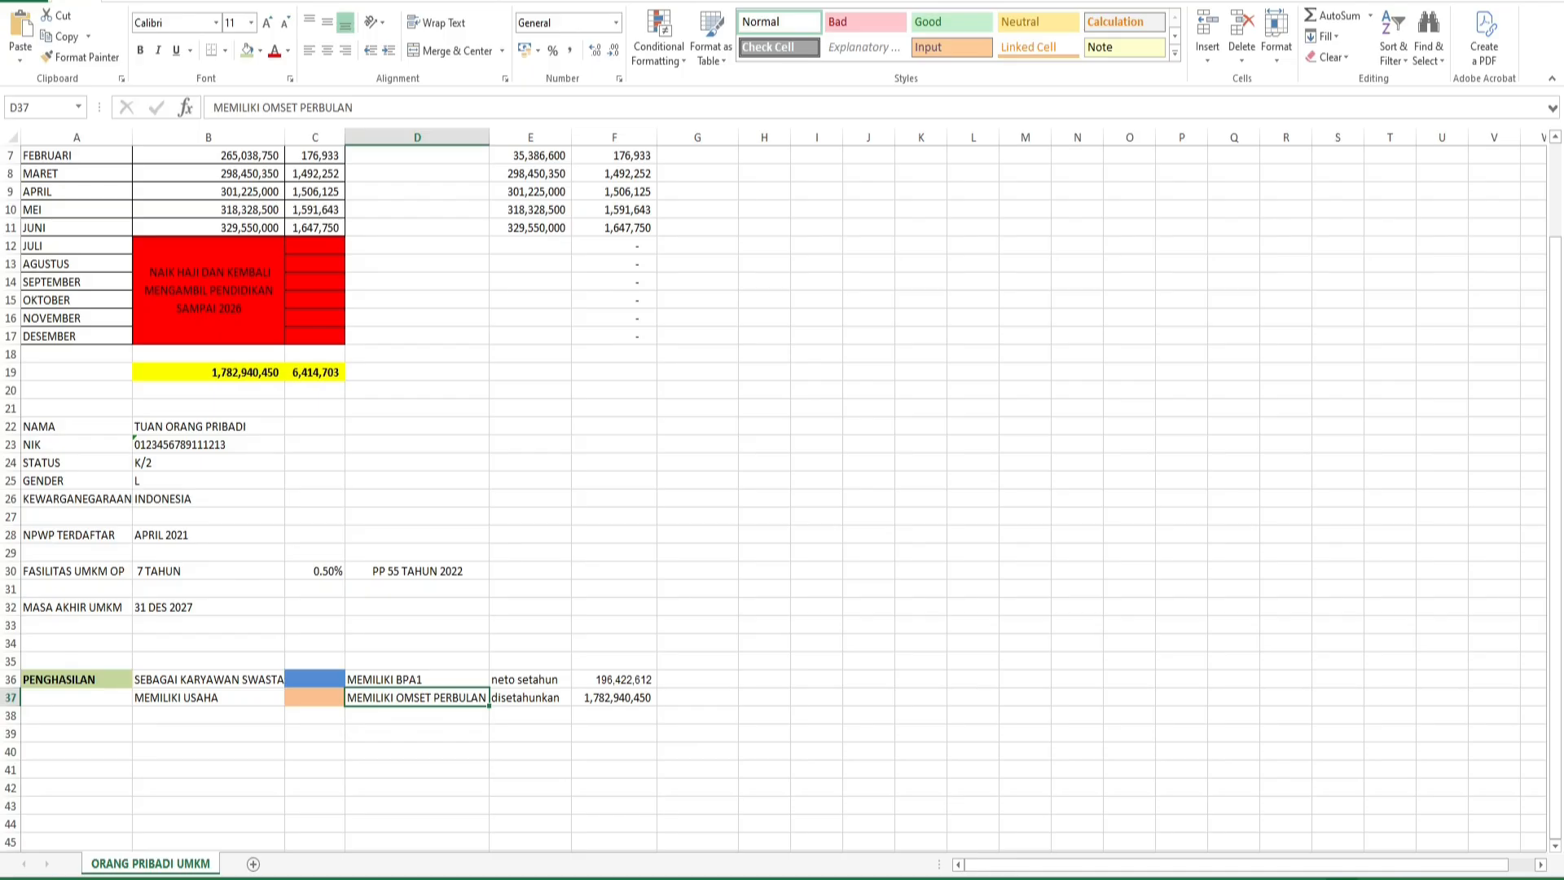
left_click(315, 571)
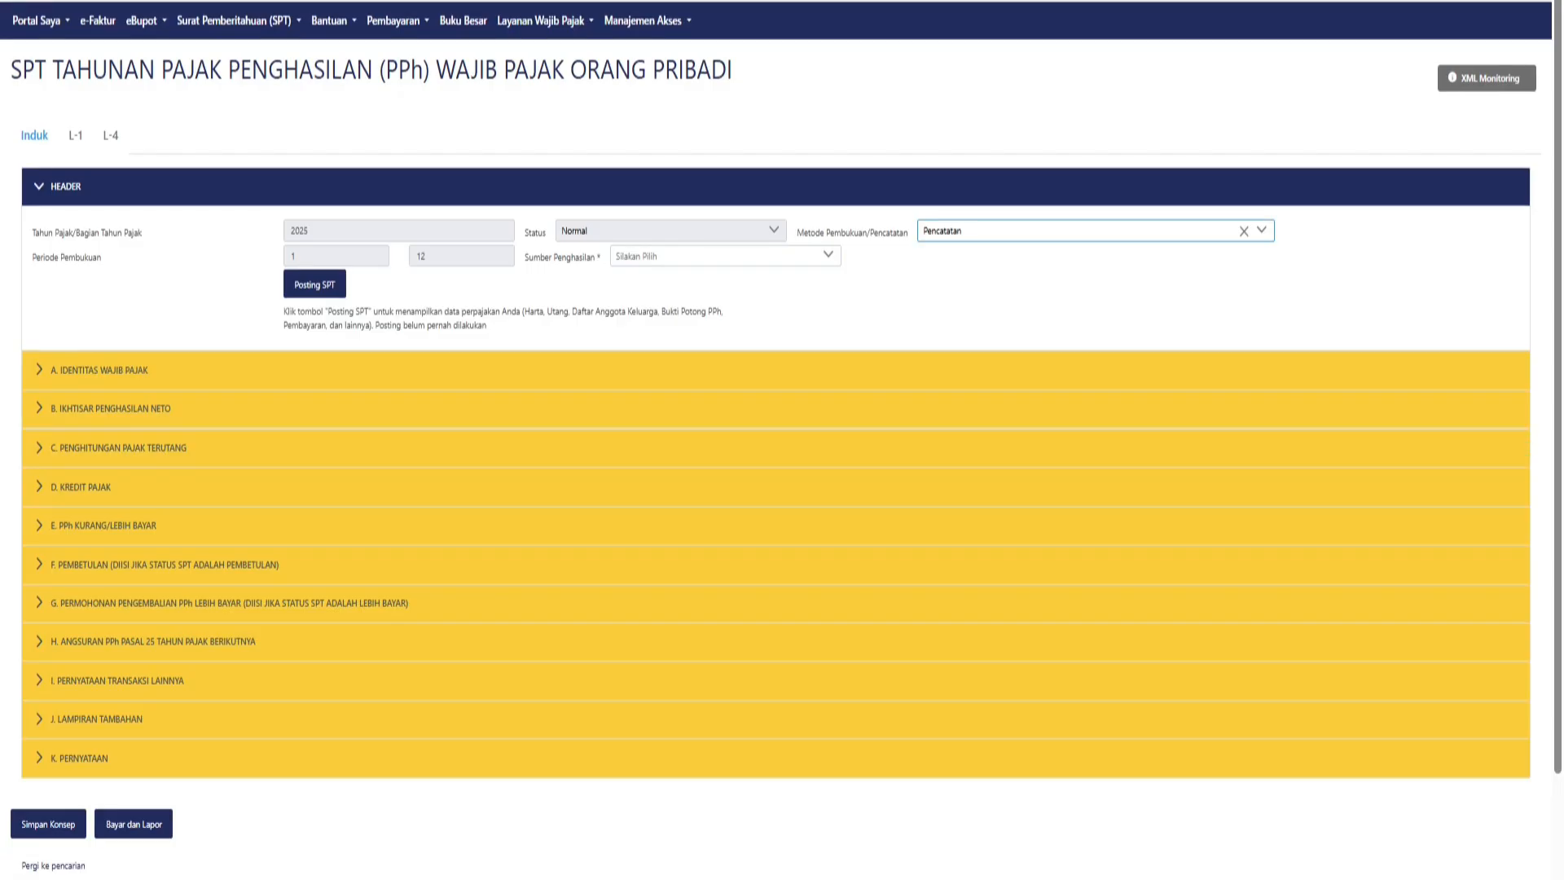
- Set the bookkeeping method to Pencatatan and select Kegiatan Usaha and Pekerjaan as the income sources in the header
left_click(1096, 230)
left_click(953, 368)
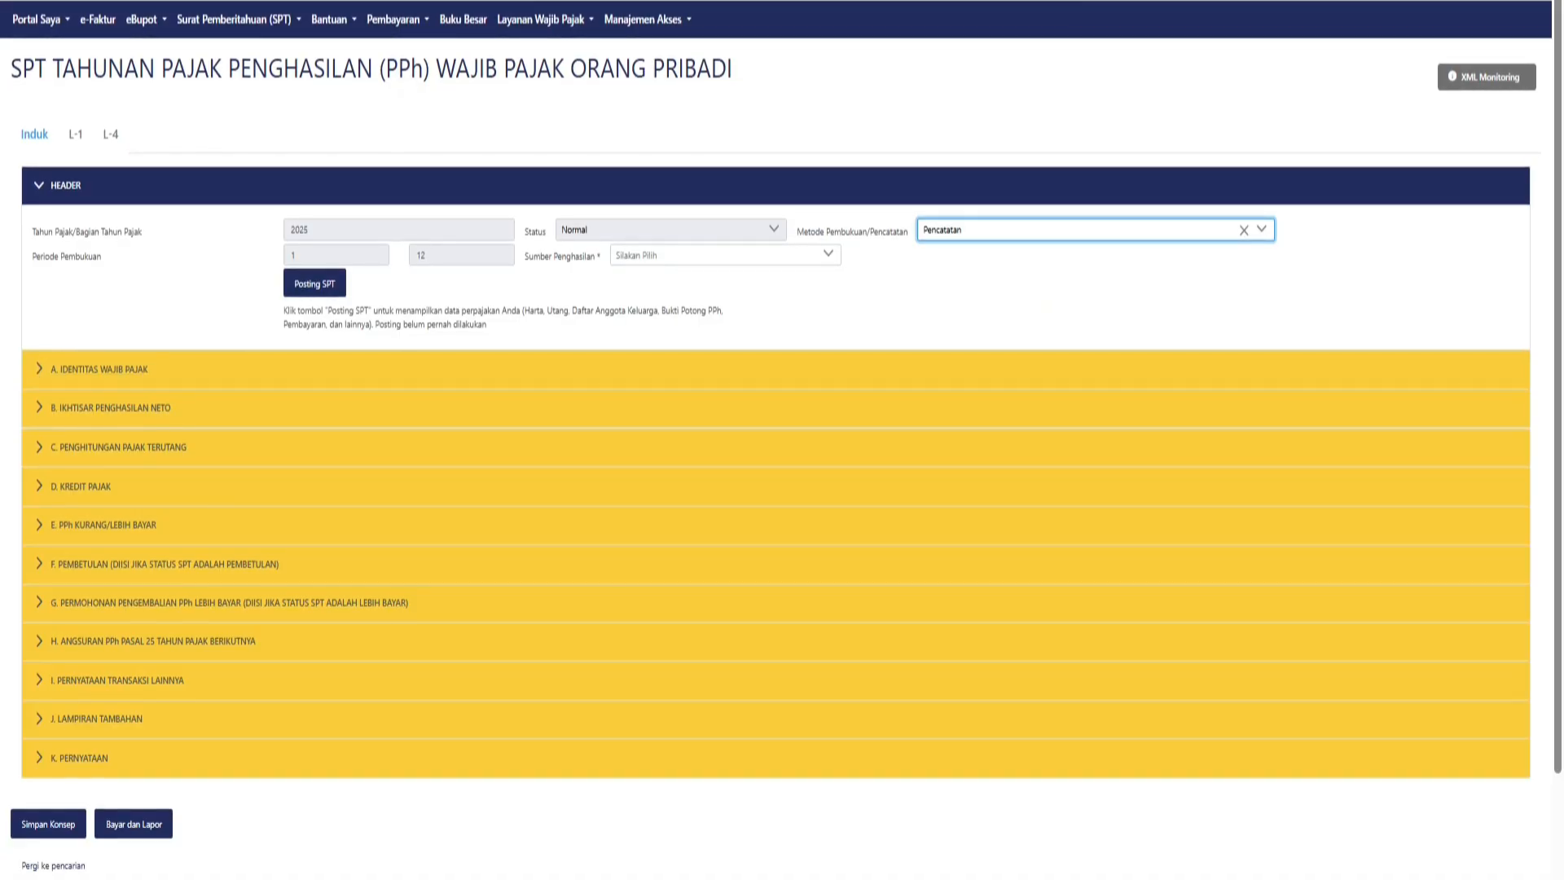
left_click(827, 254)
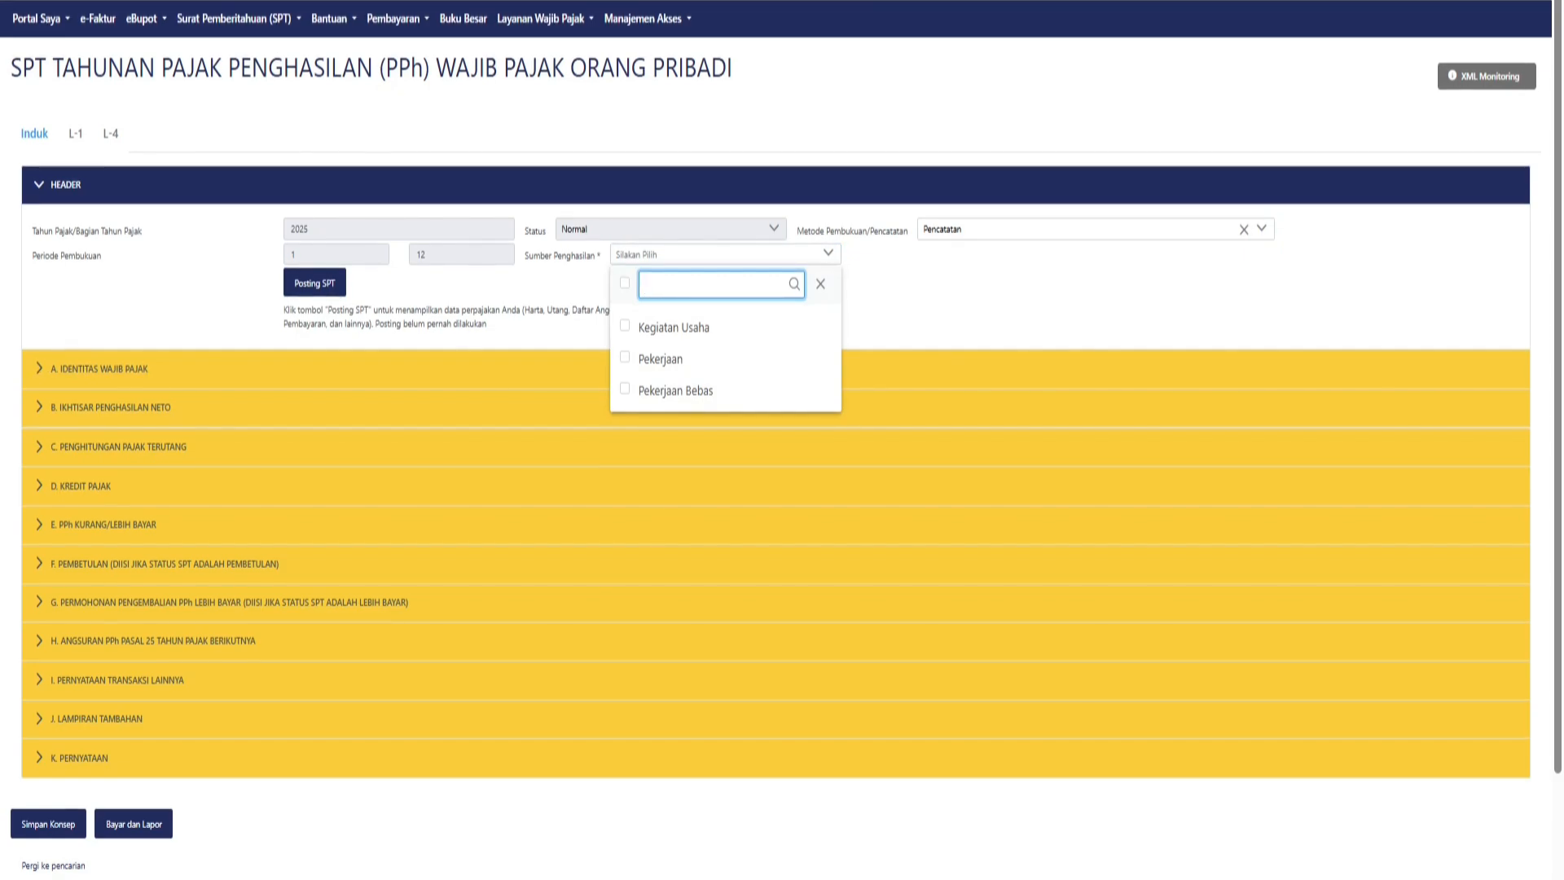
left_click(625, 325)
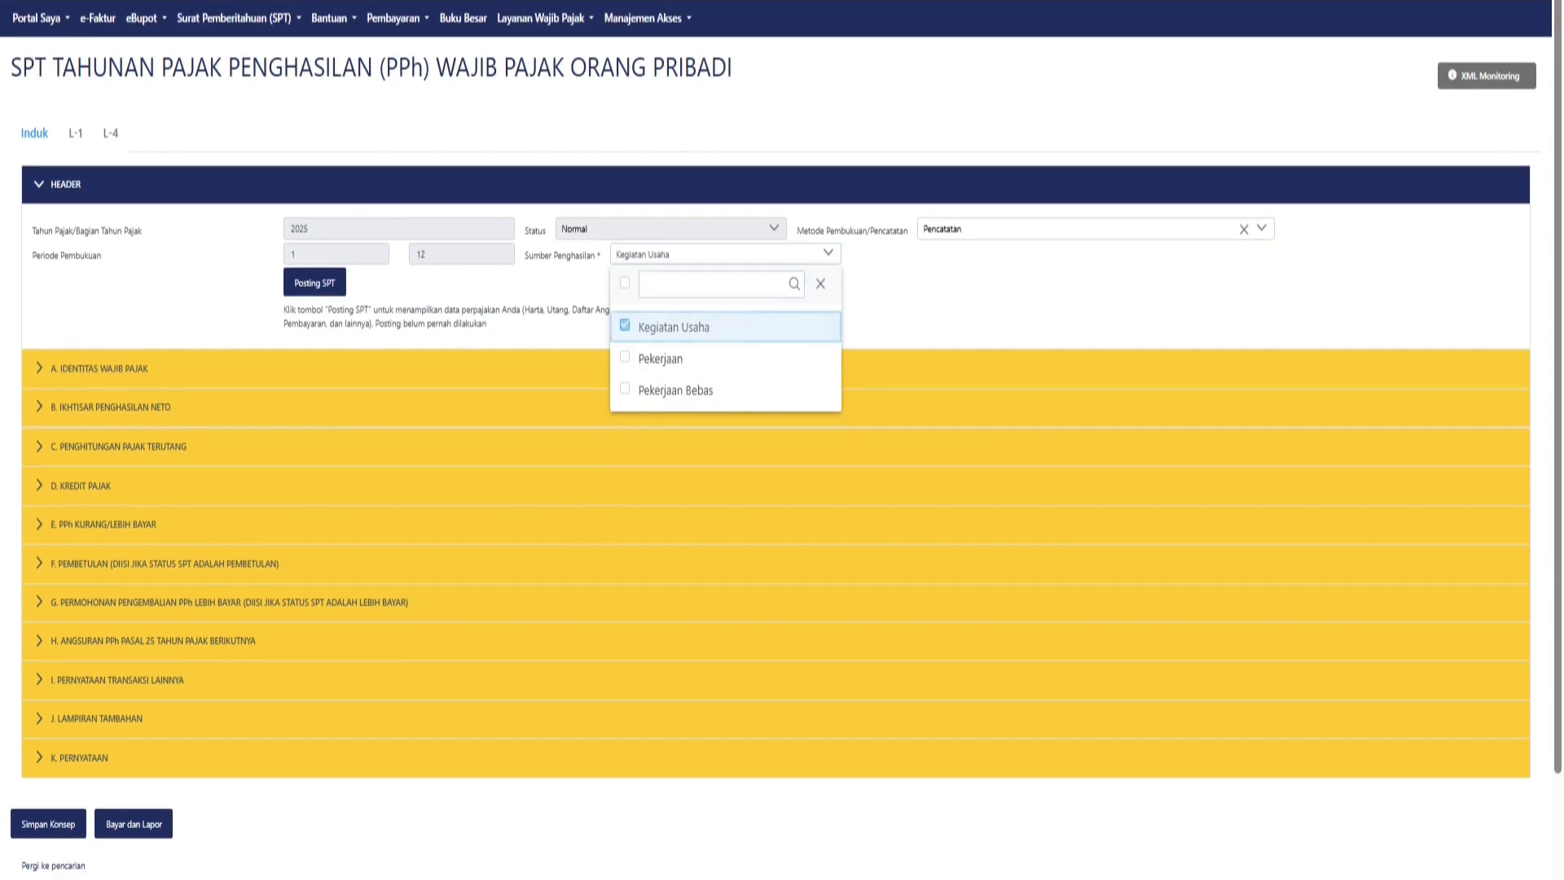
left_click(624, 356)
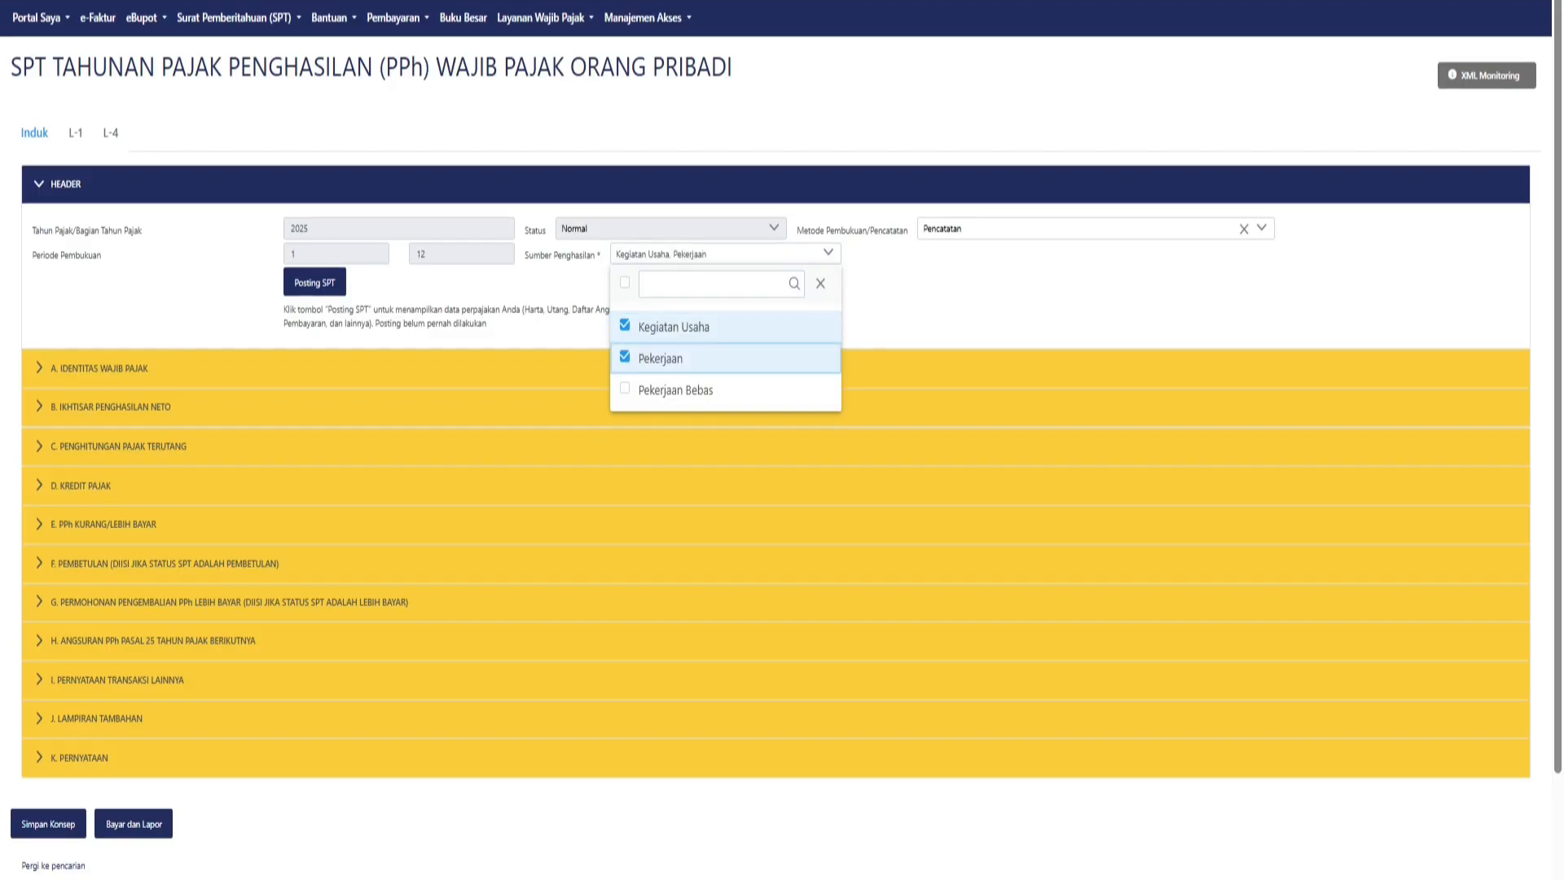
- Save the draft concept, run Posting SPT to load the taxpayer's data, and check the posting status text
left_click(314, 283)
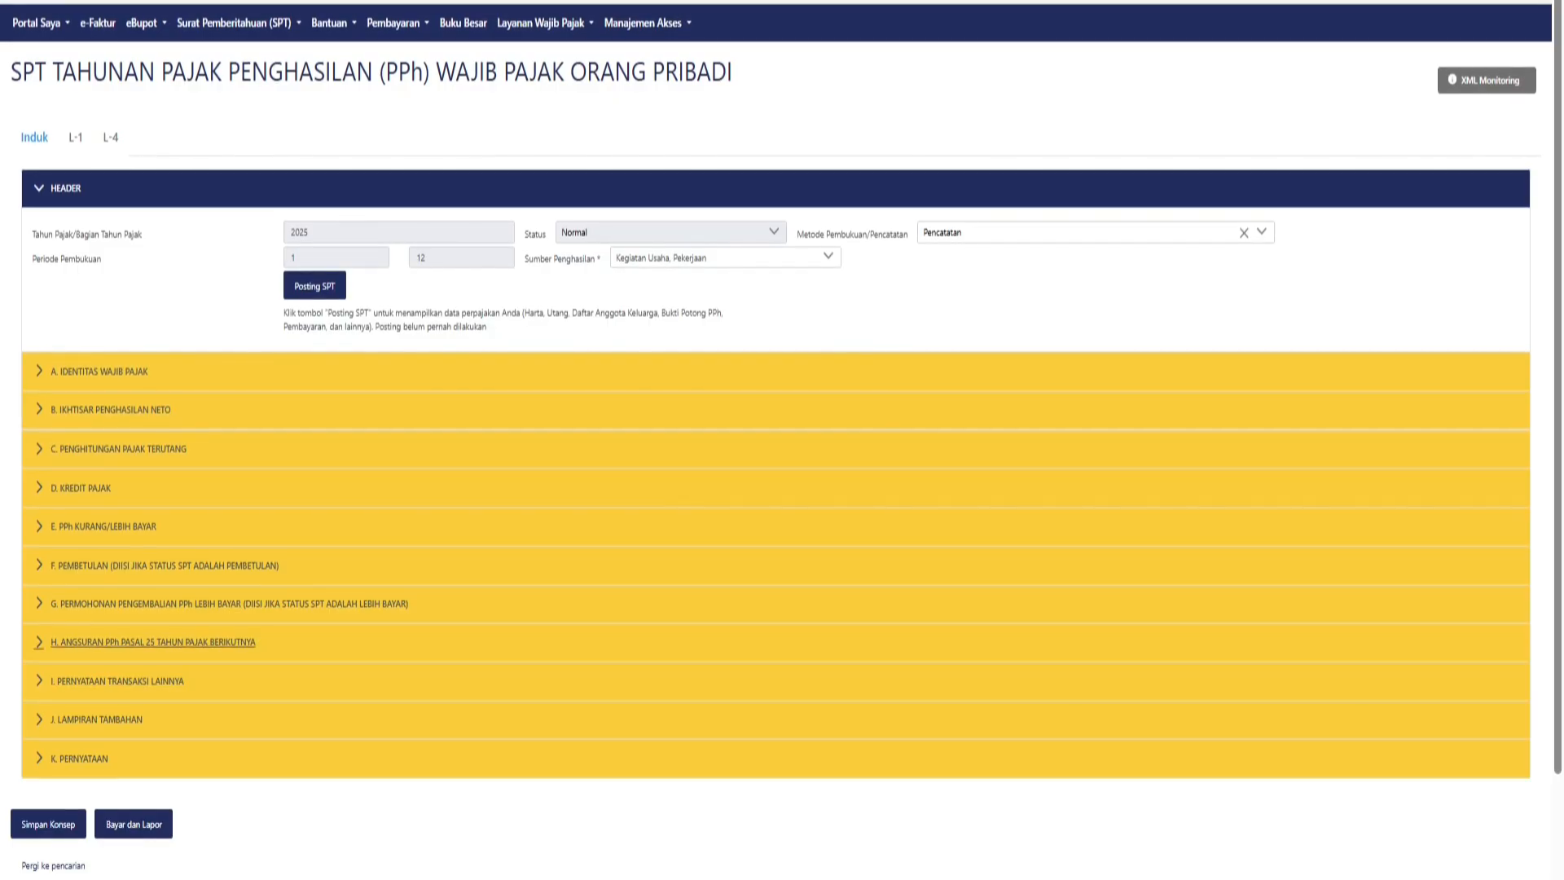
left_click(48, 824)
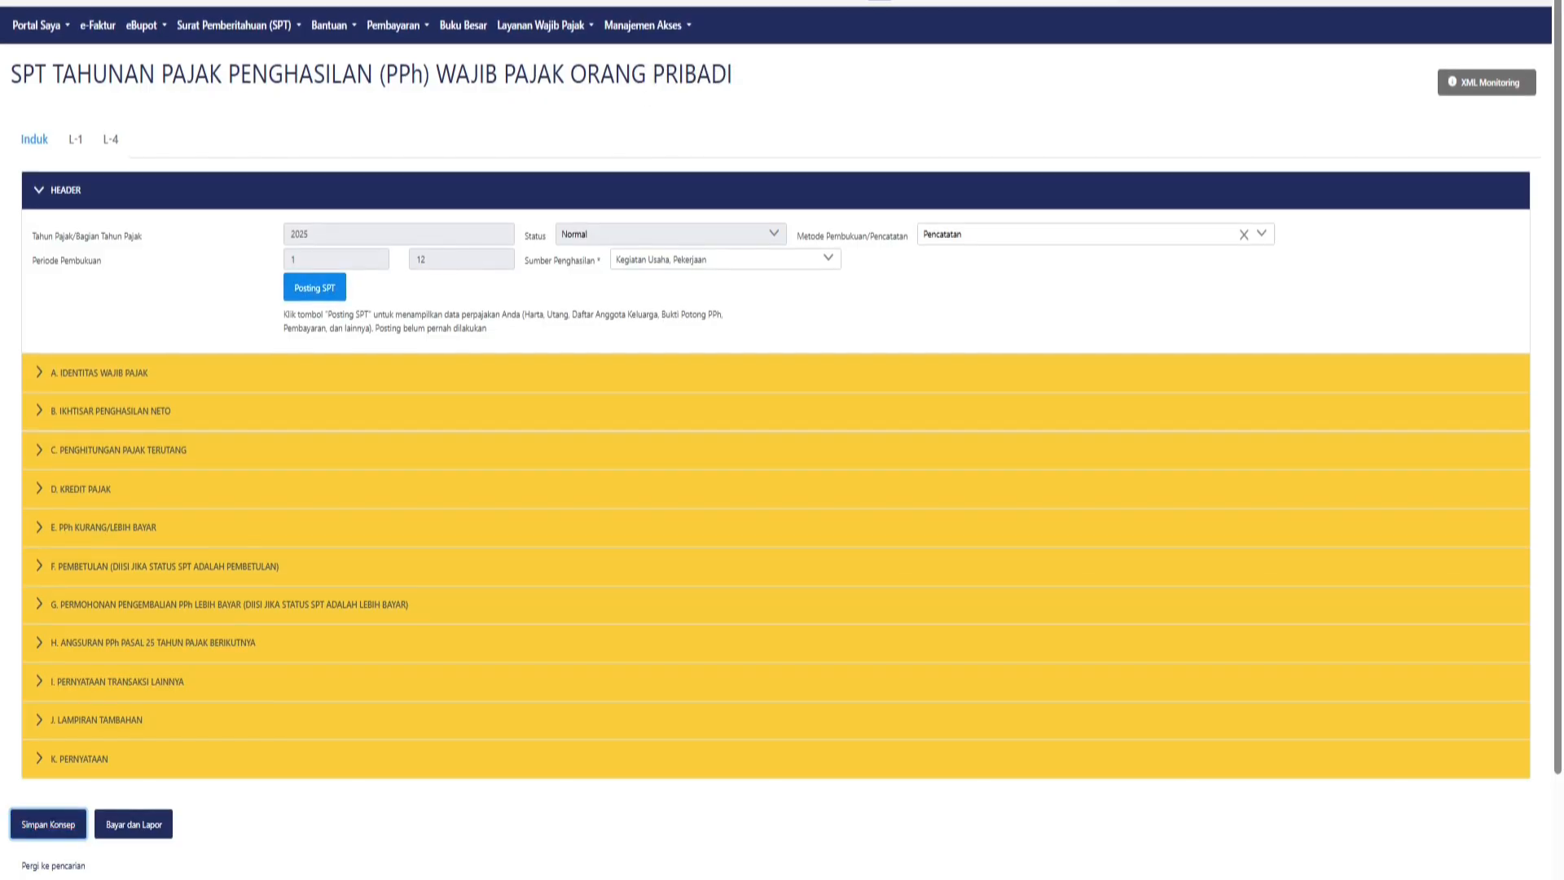
left_click(314, 288)
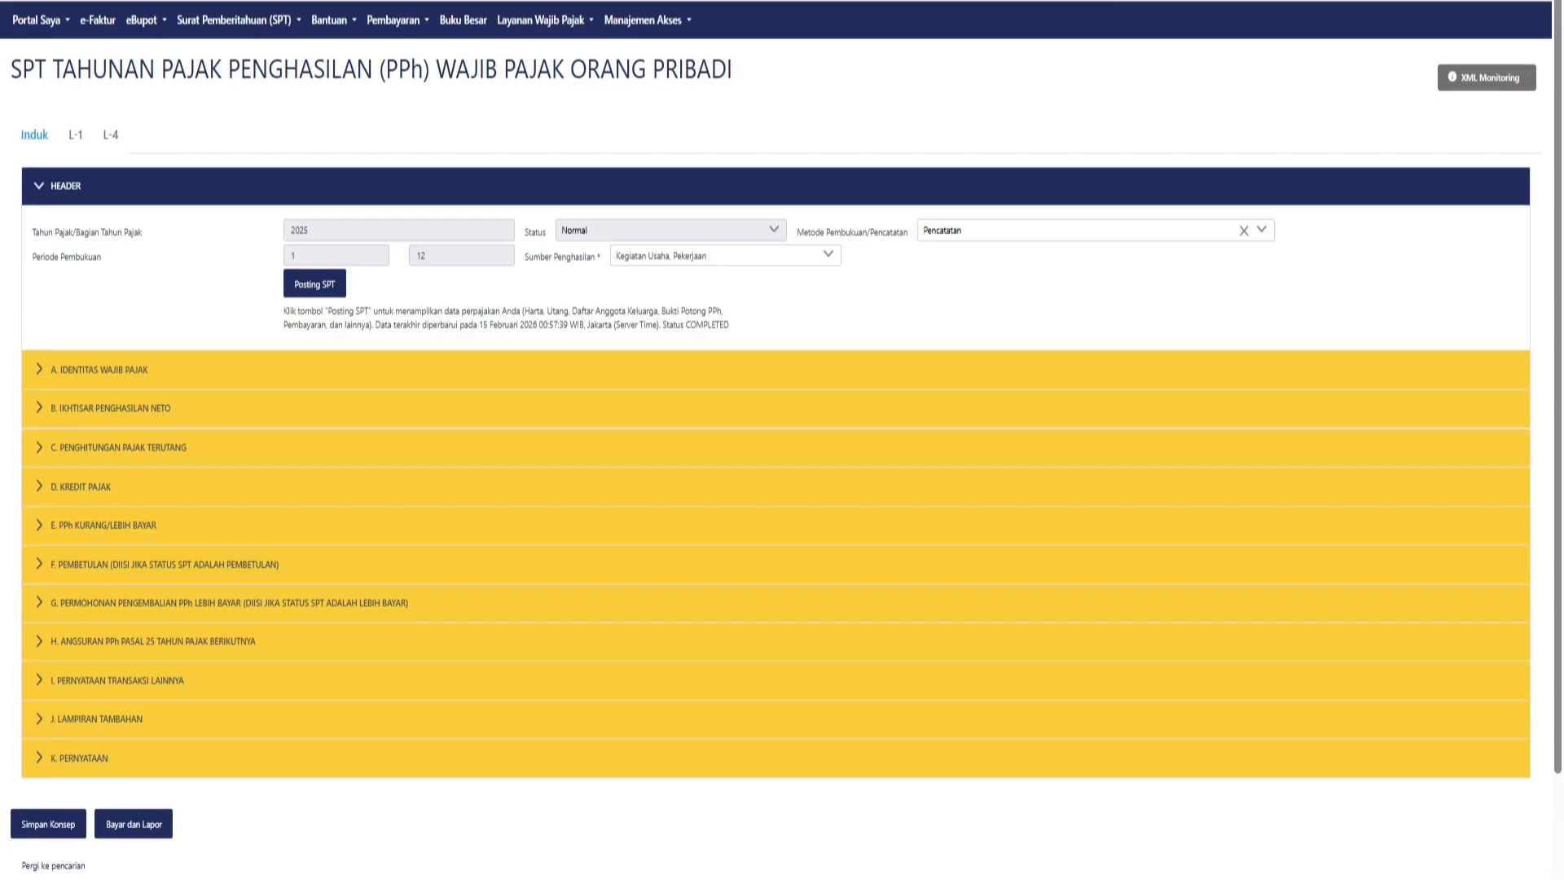
left_click_drag(608, 324, 729, 324)
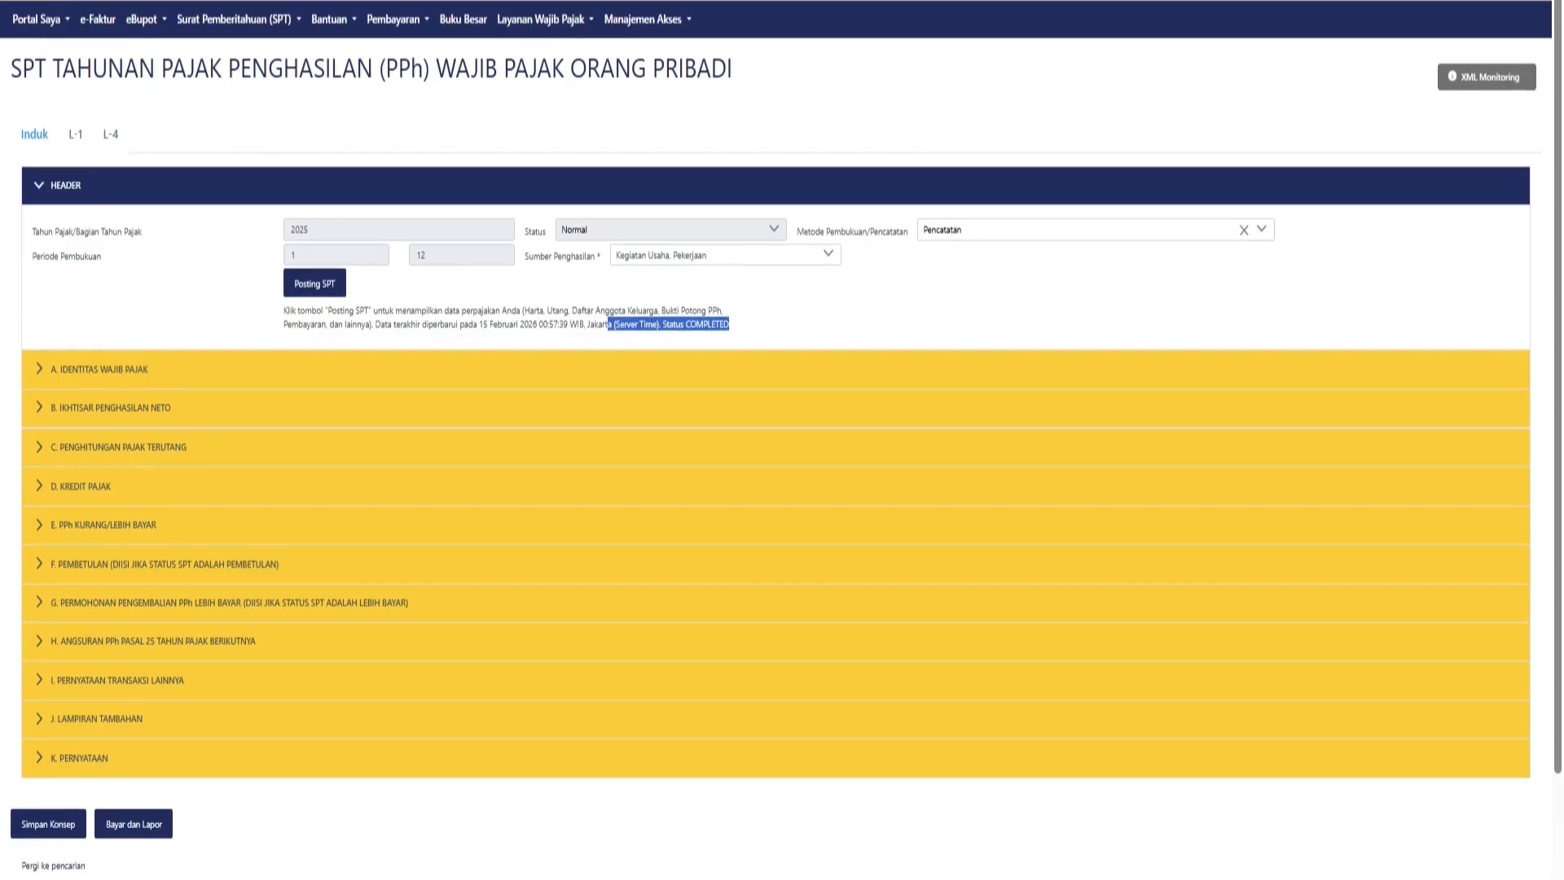
left_click(731, 325)
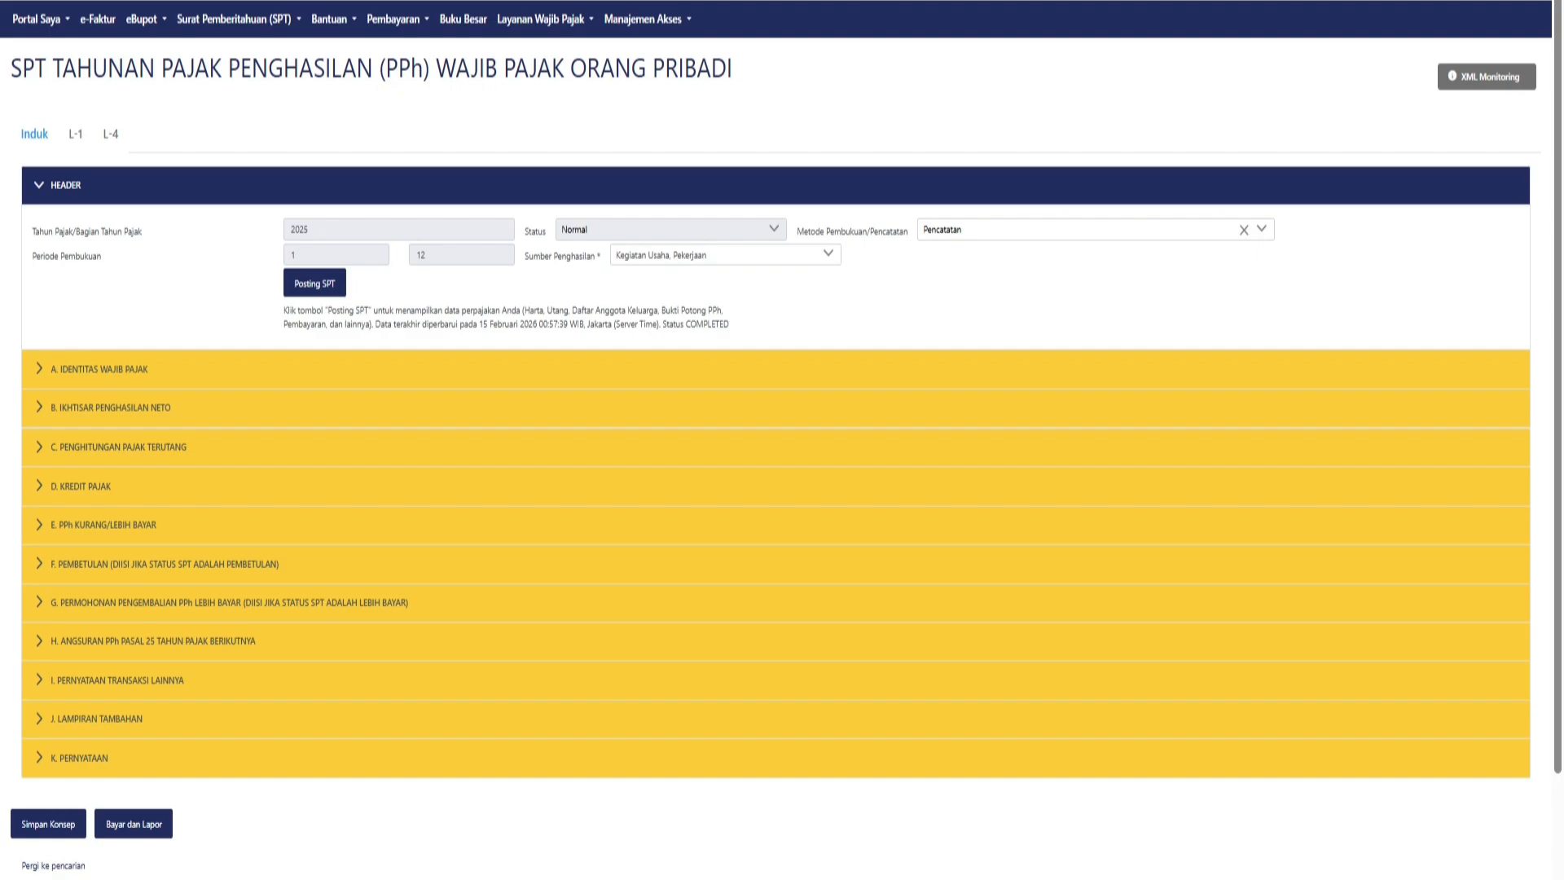
- Review section A, Identitas Wajib Pajak, including the spouse tax obligation status options, leaving that status unselected
left_click(99, 369)
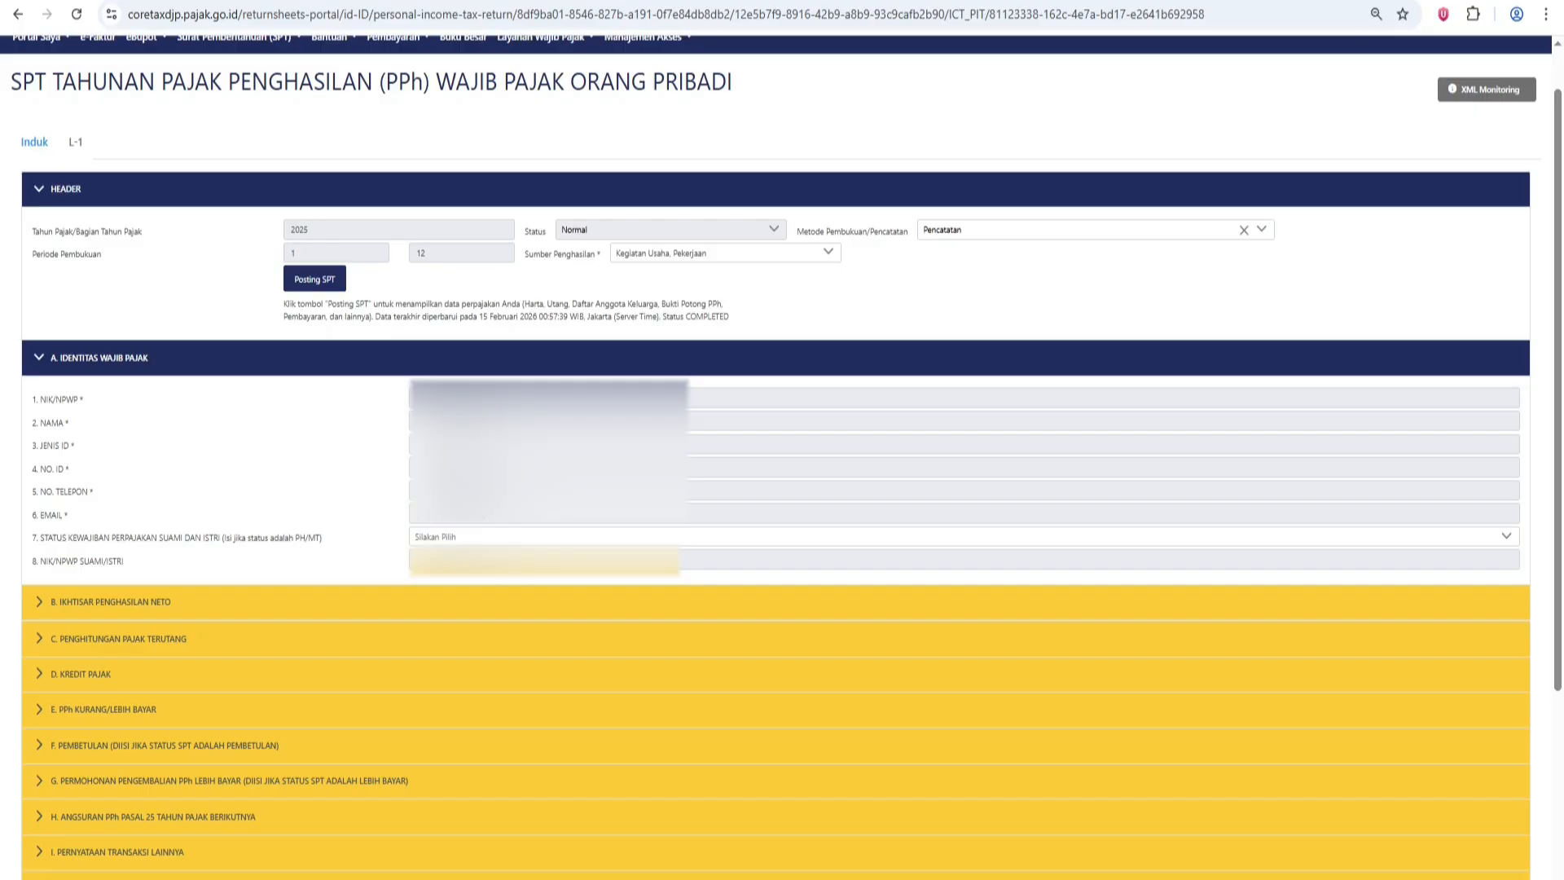
left_click(963, 536)
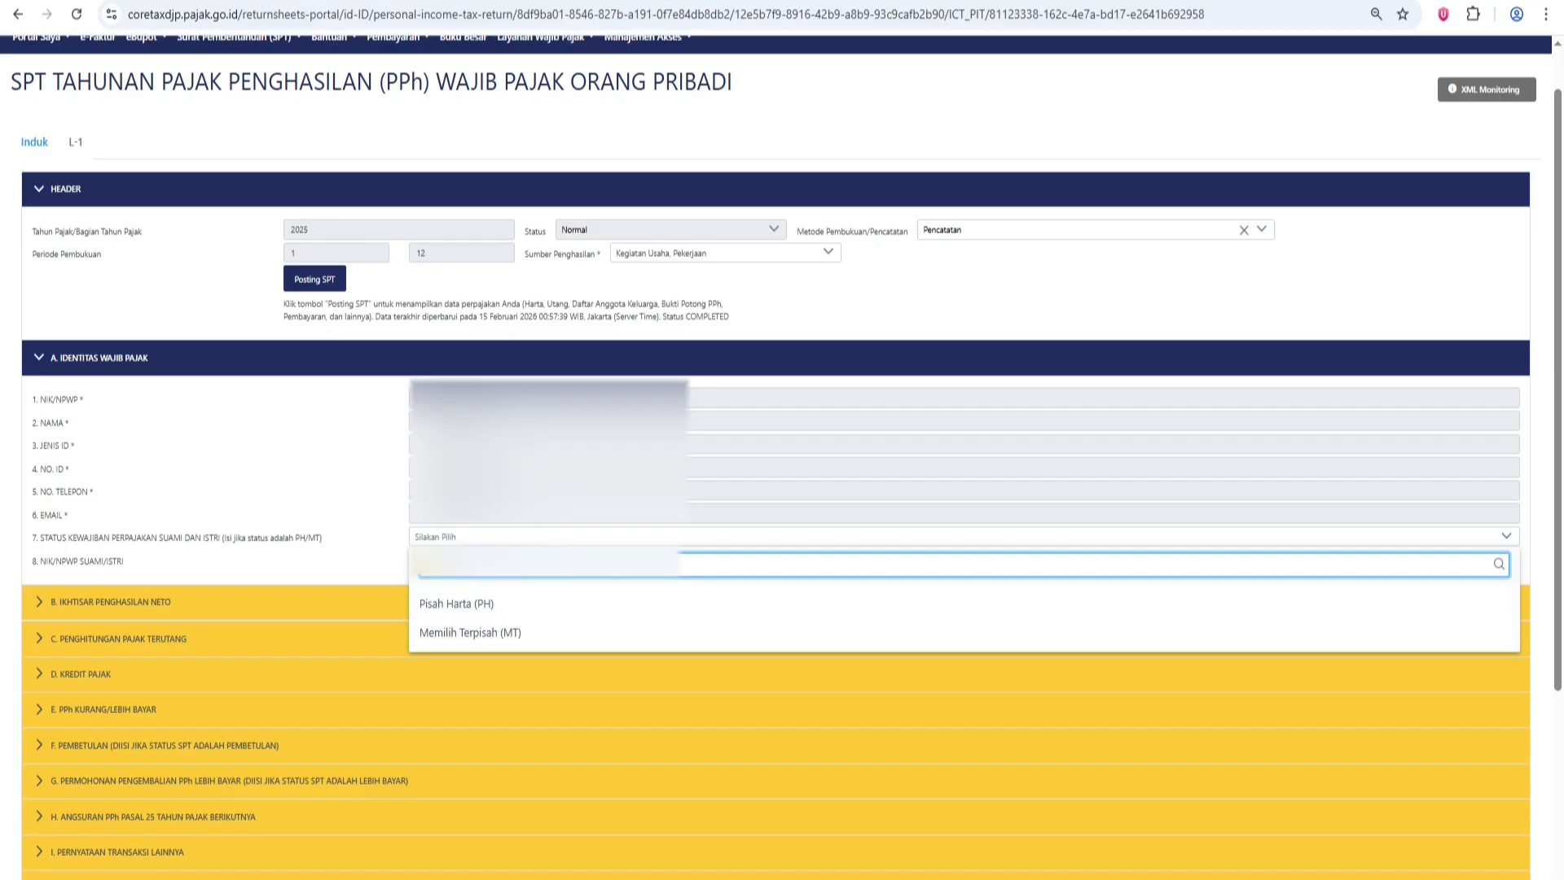
key("Escape")
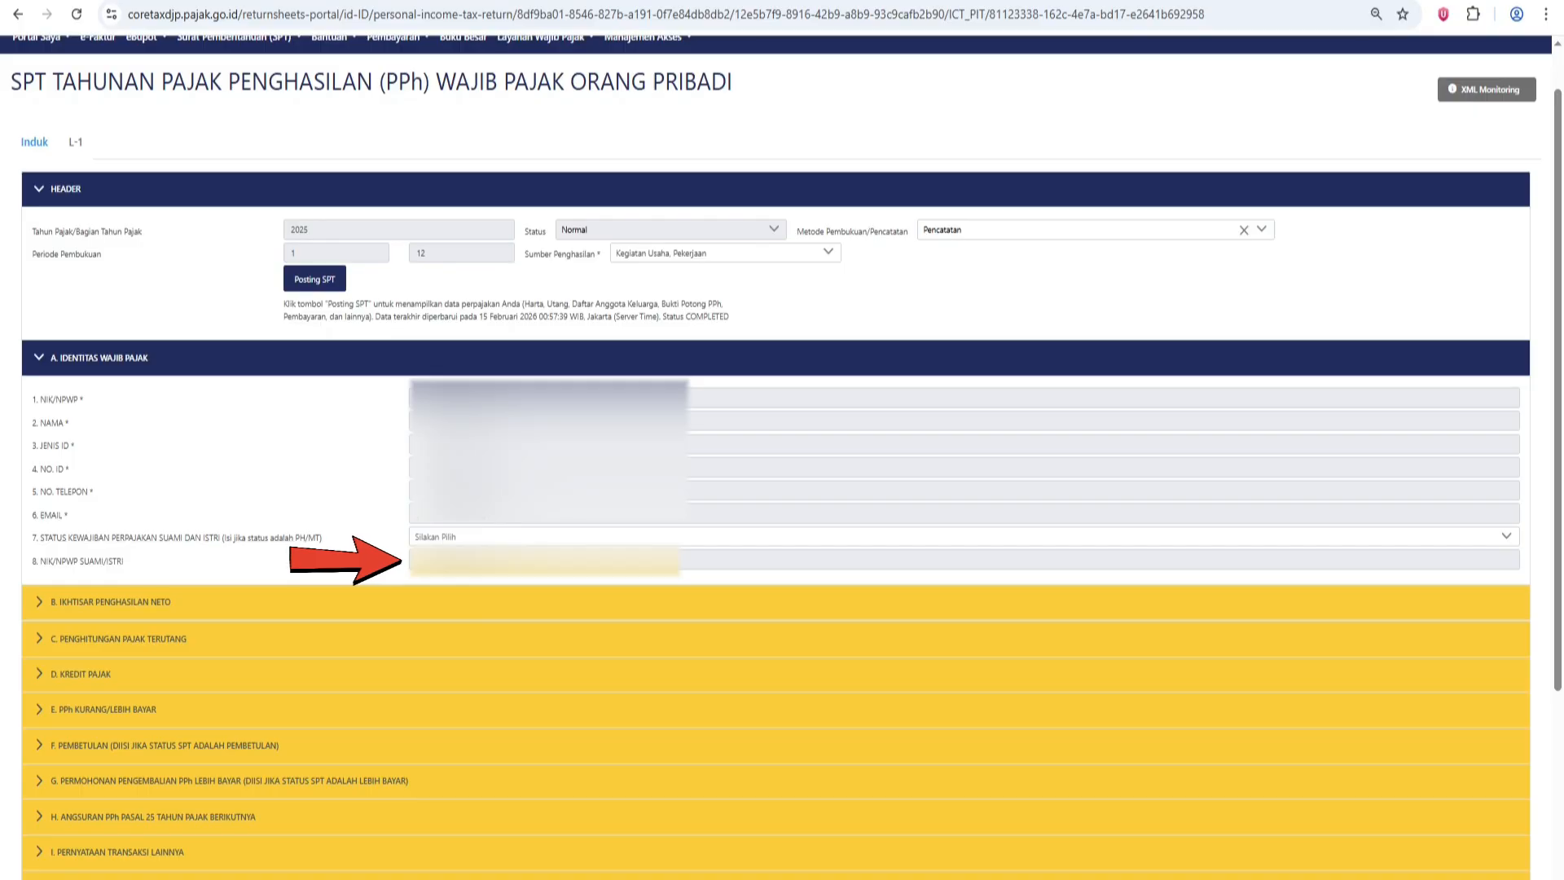
left_click(98, 358)
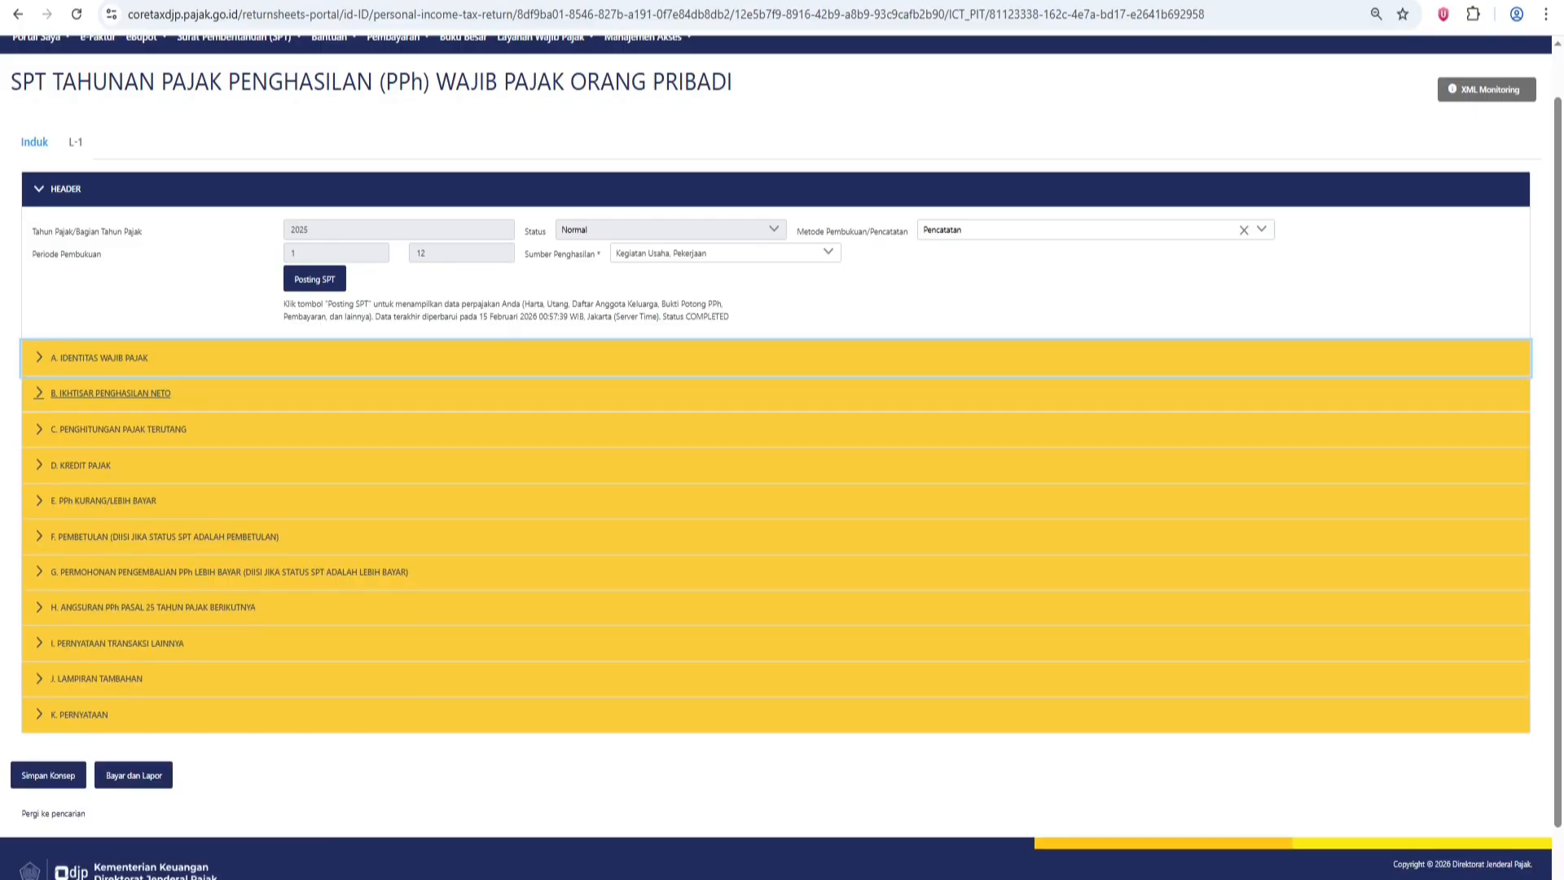
- In section B, answer Ya to domestic income from employment (1.a) and from business or independent work (1.b.1)
left_click(110, 393)
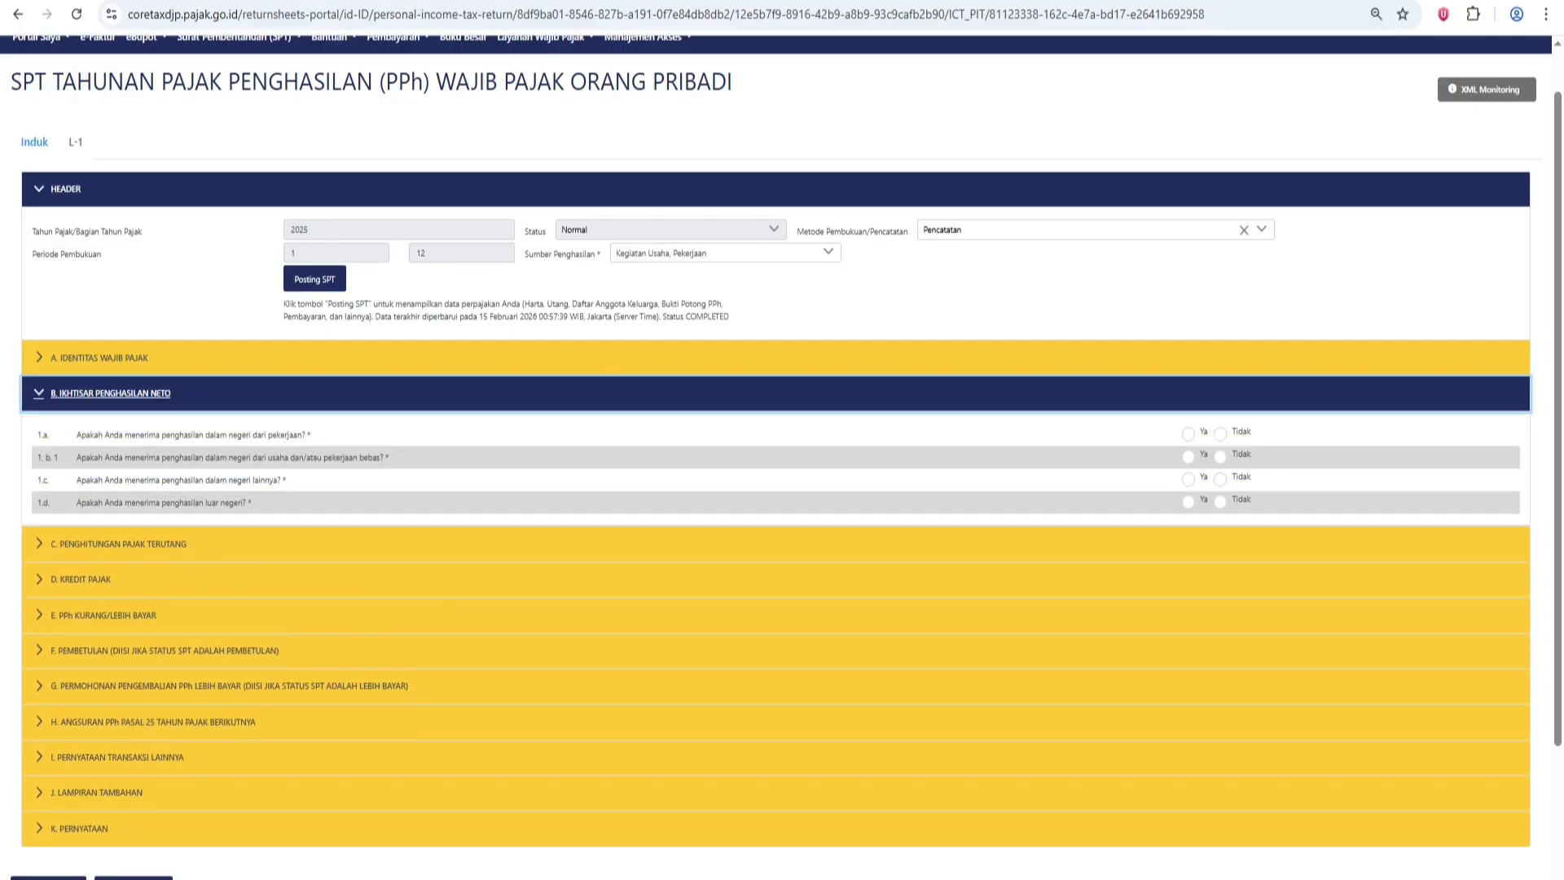
left_click_drag(77, 434, 312, 434)
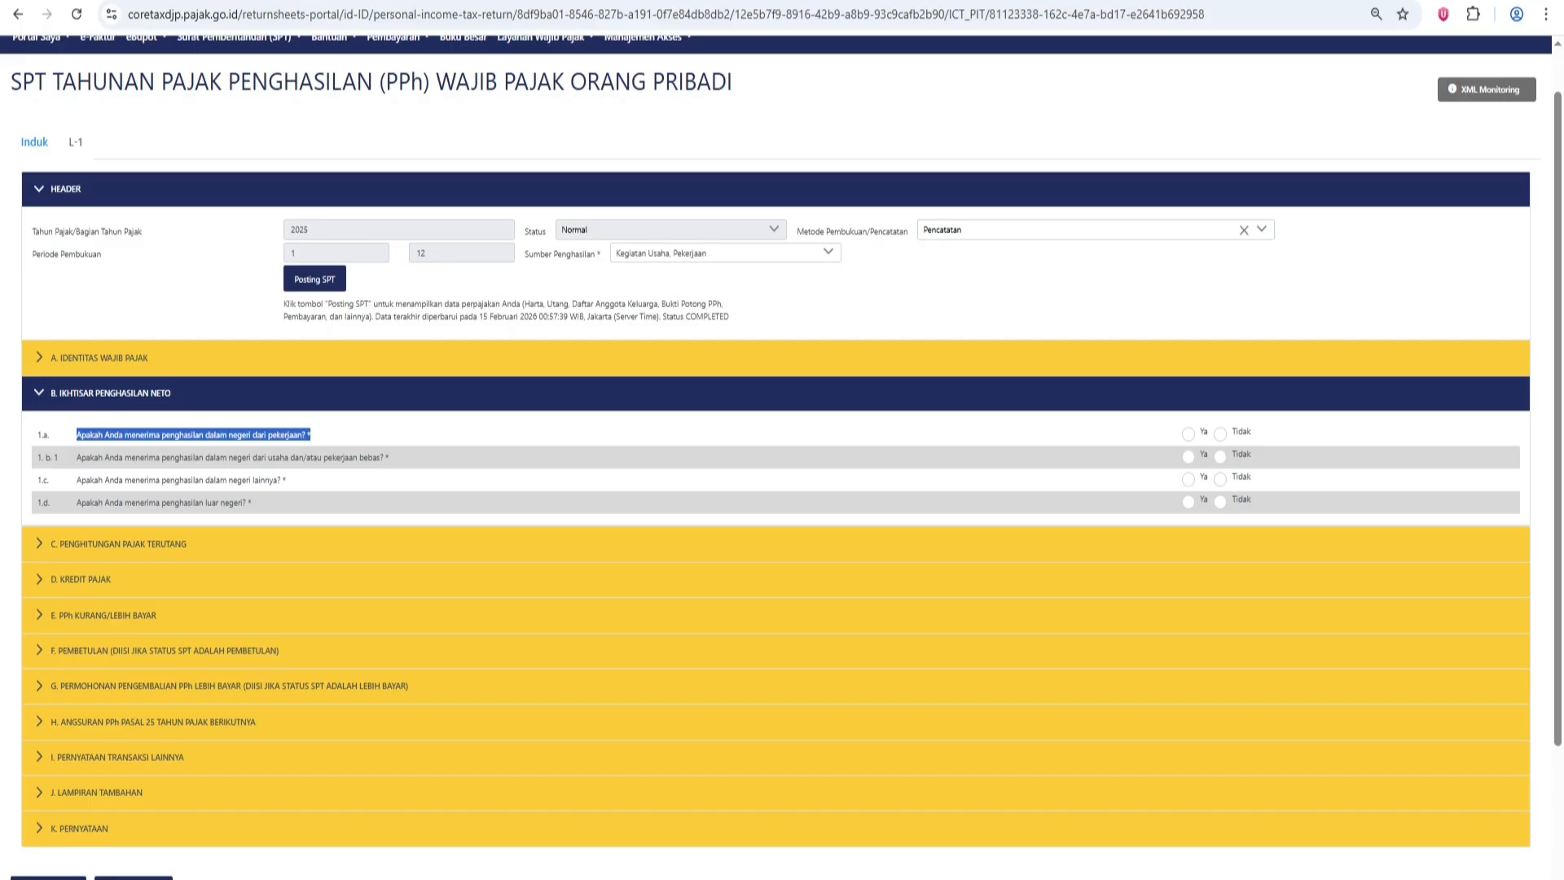
left_click(1188, 434)
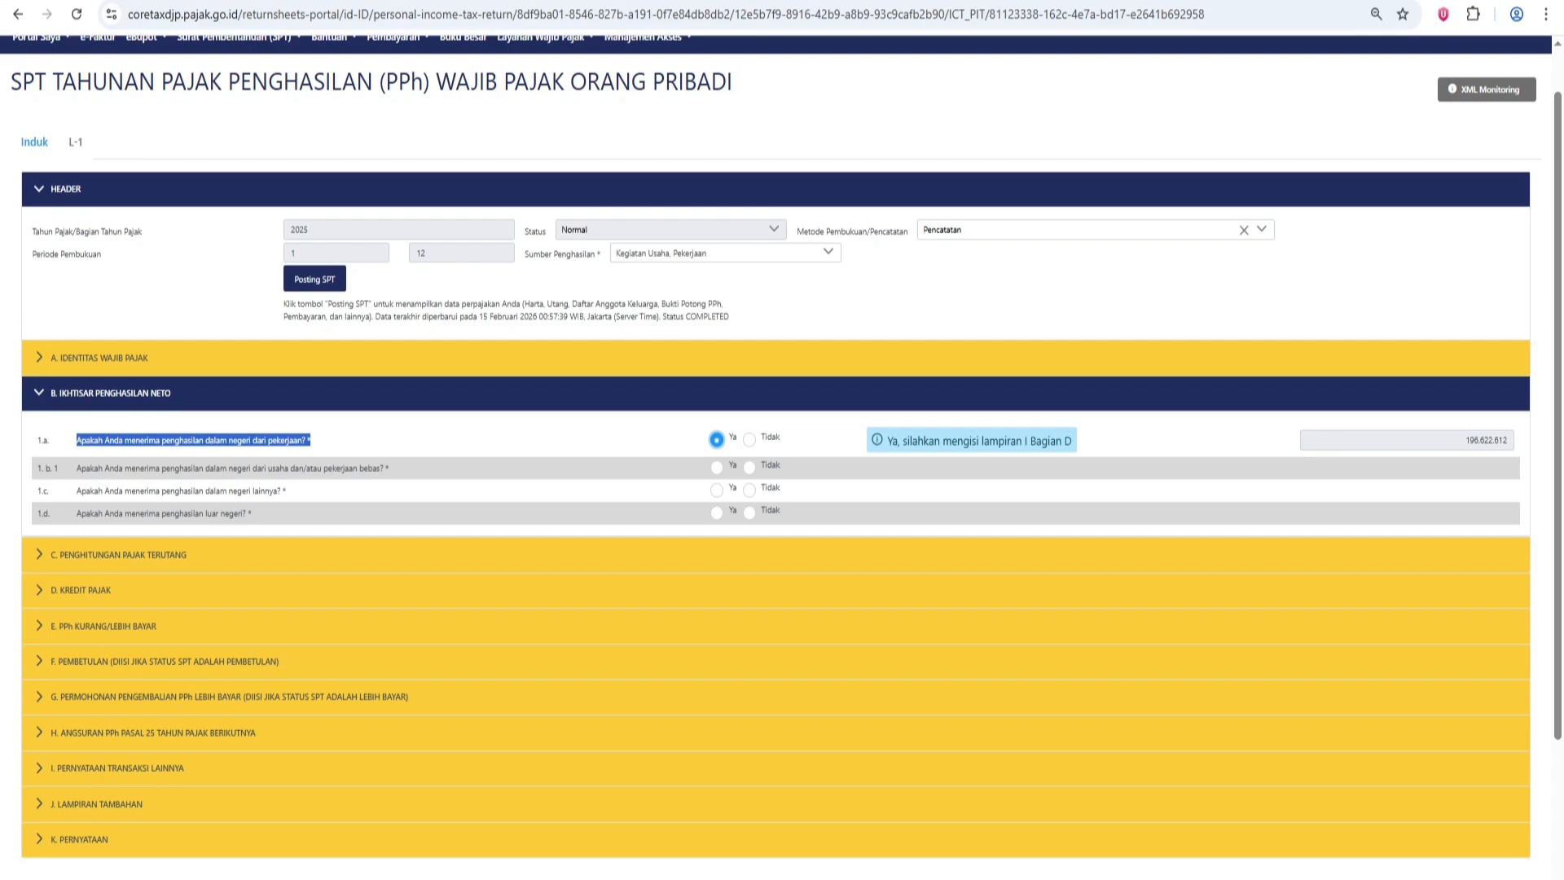
left_click_drag(77, 469, 399, 470)
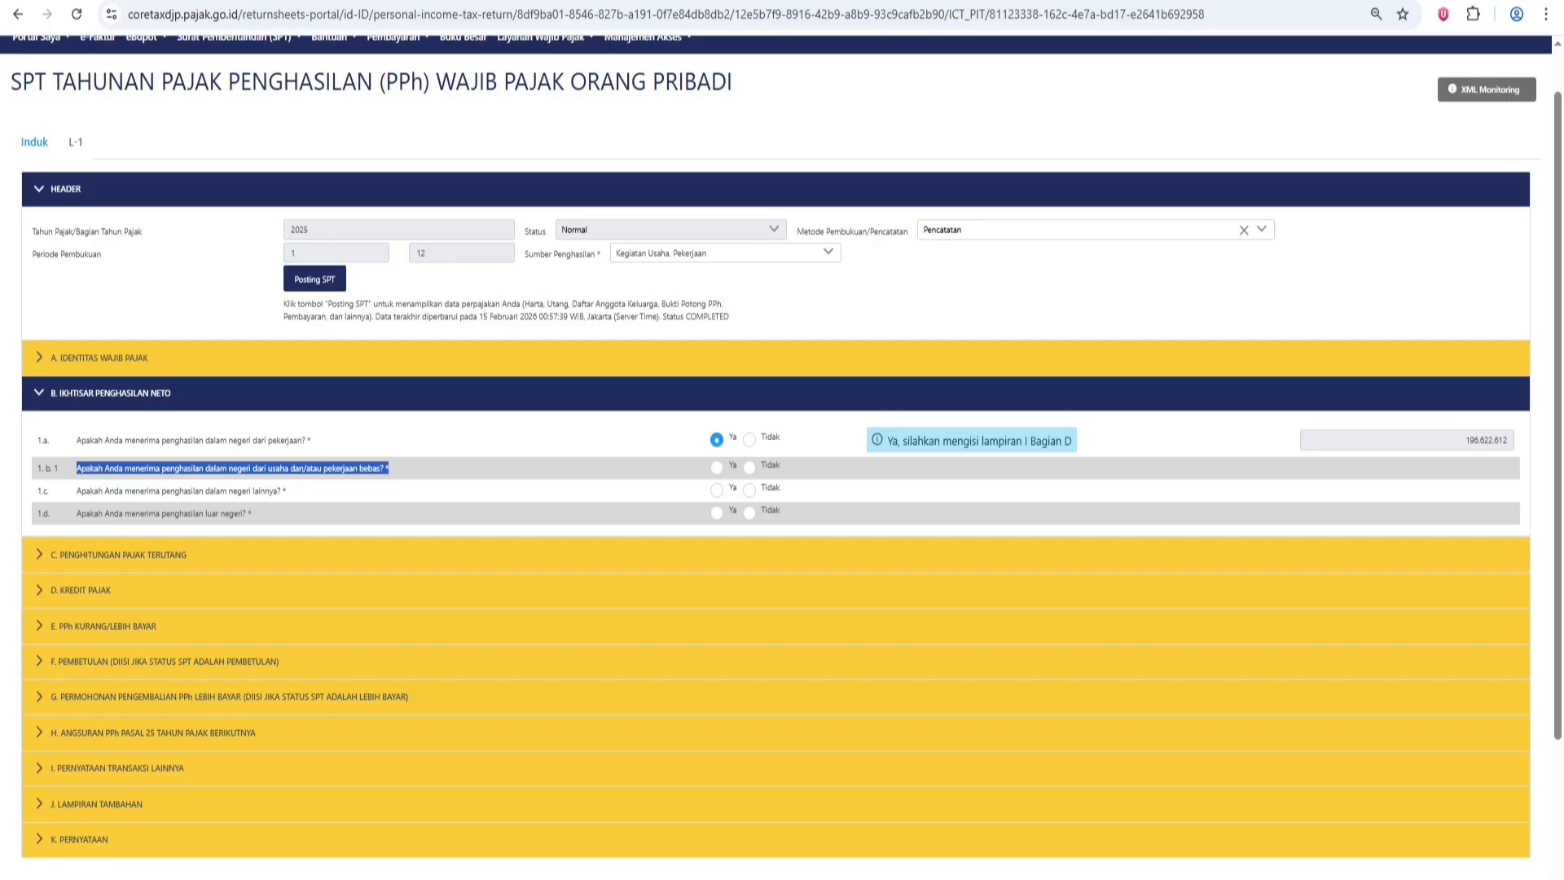
left_click(399, 470)
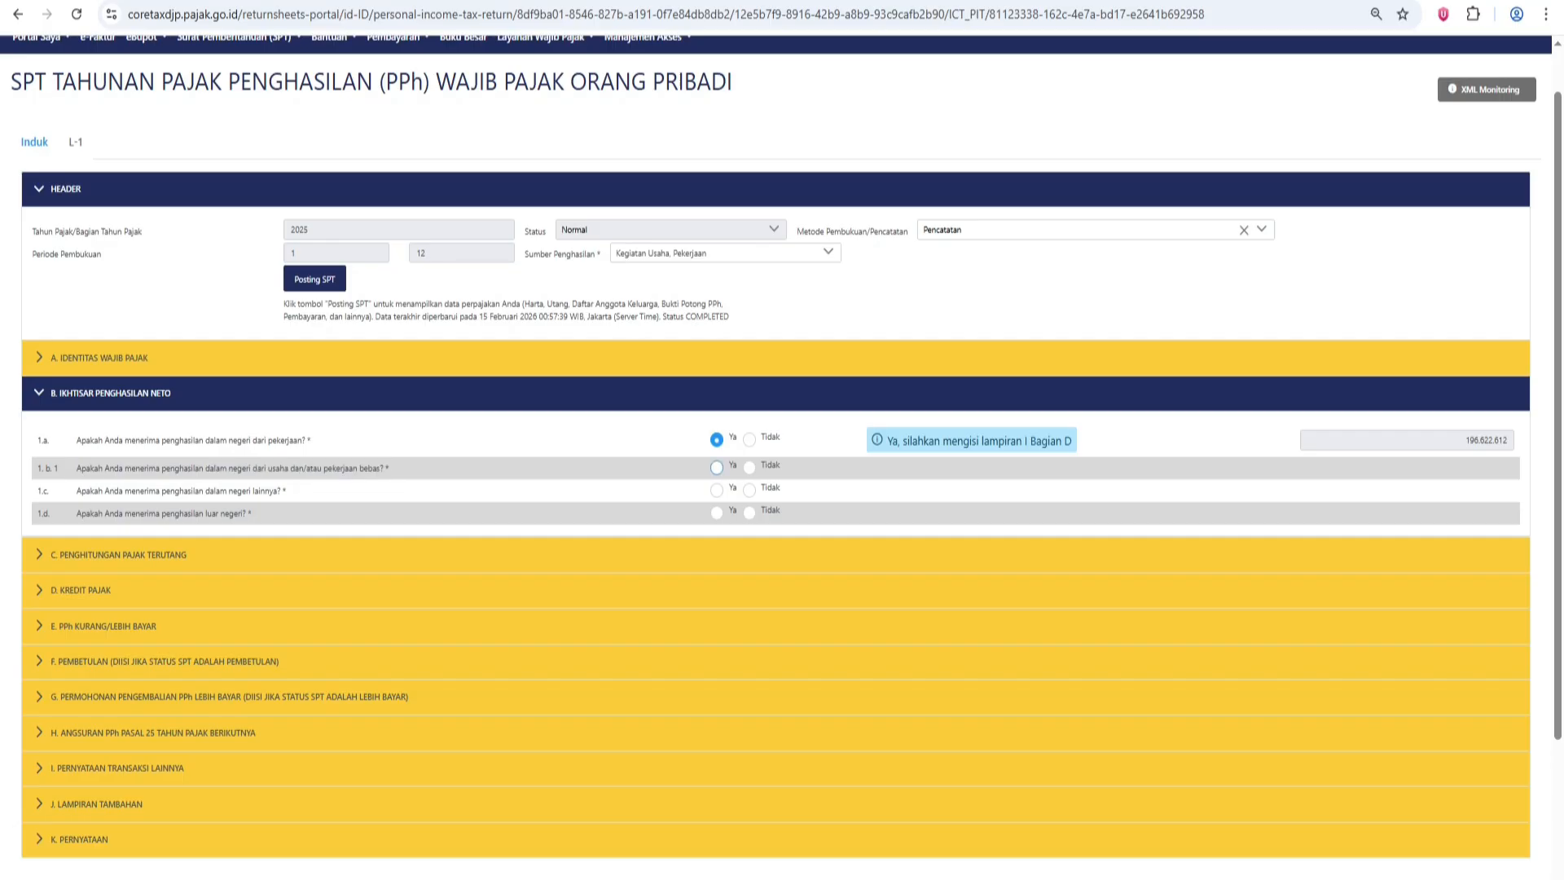
left_click(716, 468)
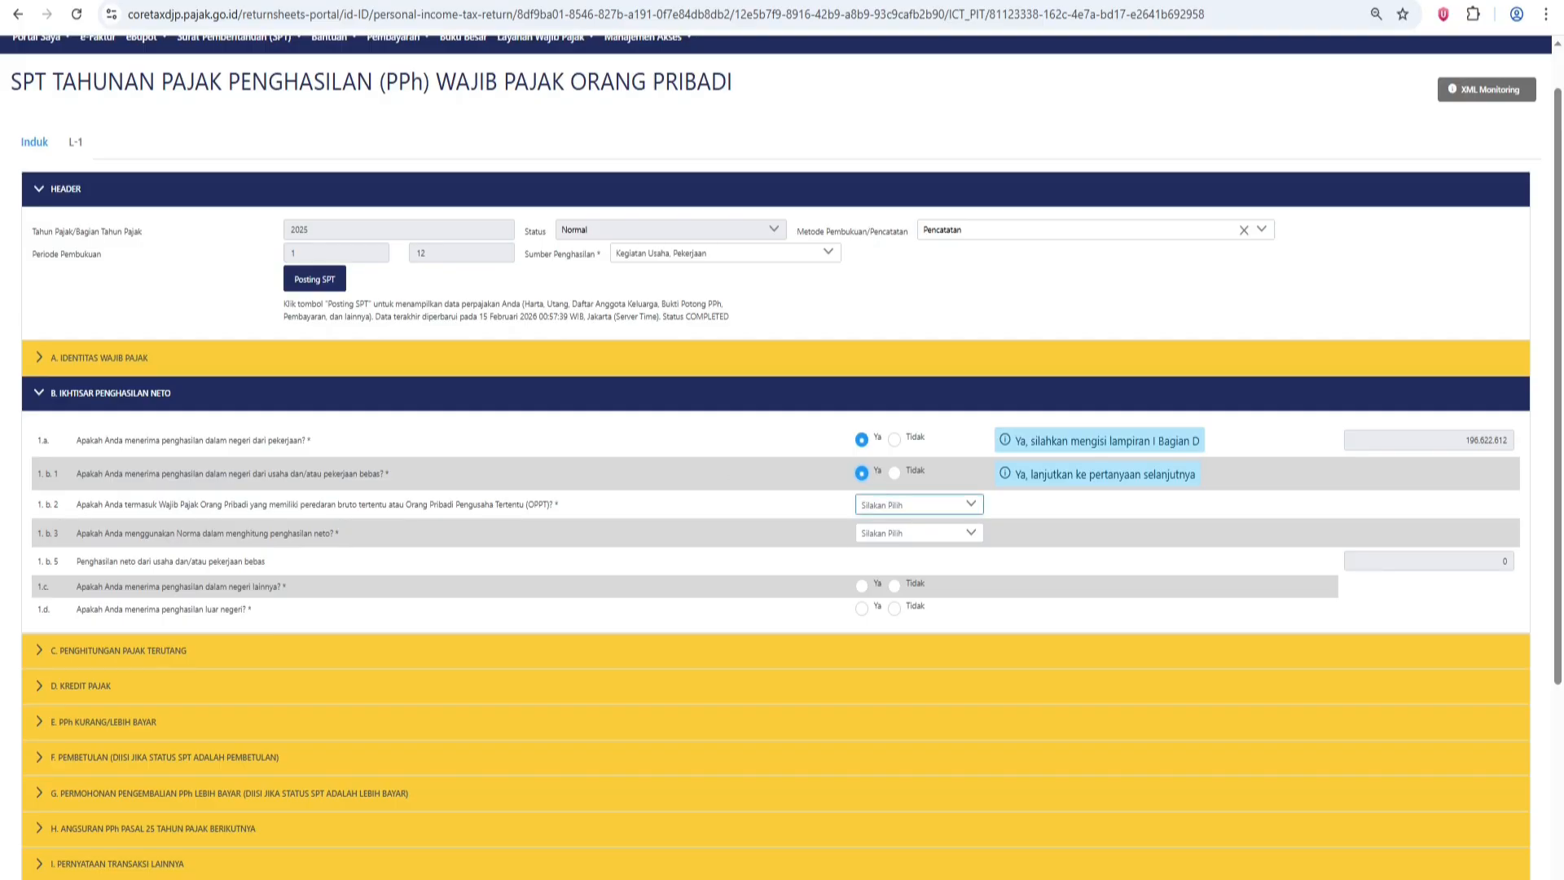
- Answer 1.b.2 as a taxpayer with certain gross turnover subject to final tax, and 1.b.3 as only final-taxed business income without pembukuan
left_click(912, 504)
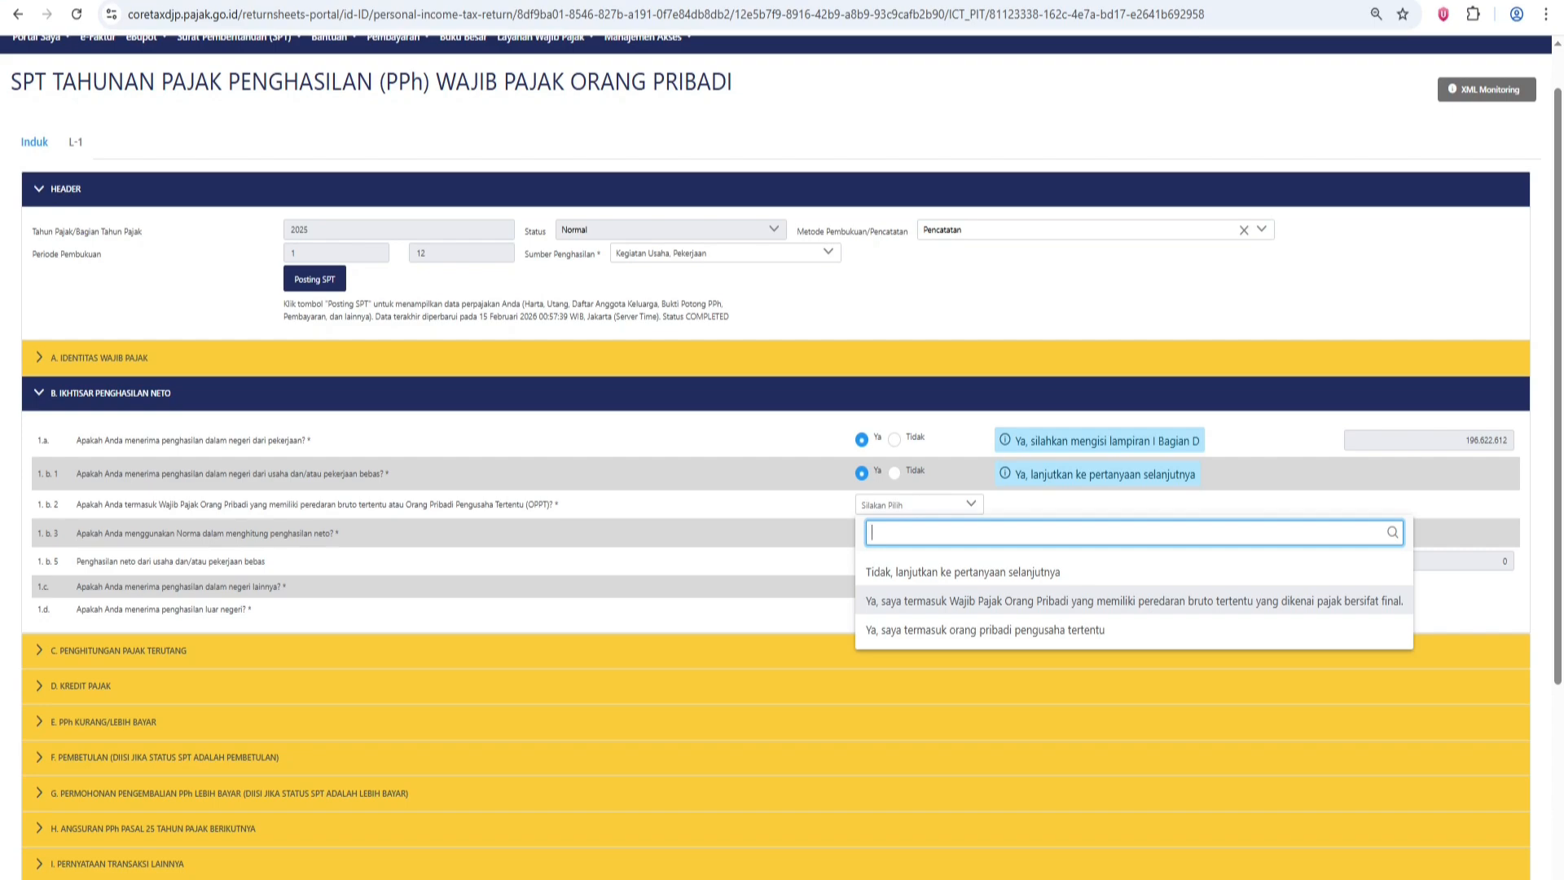
left_click(1140, 600)
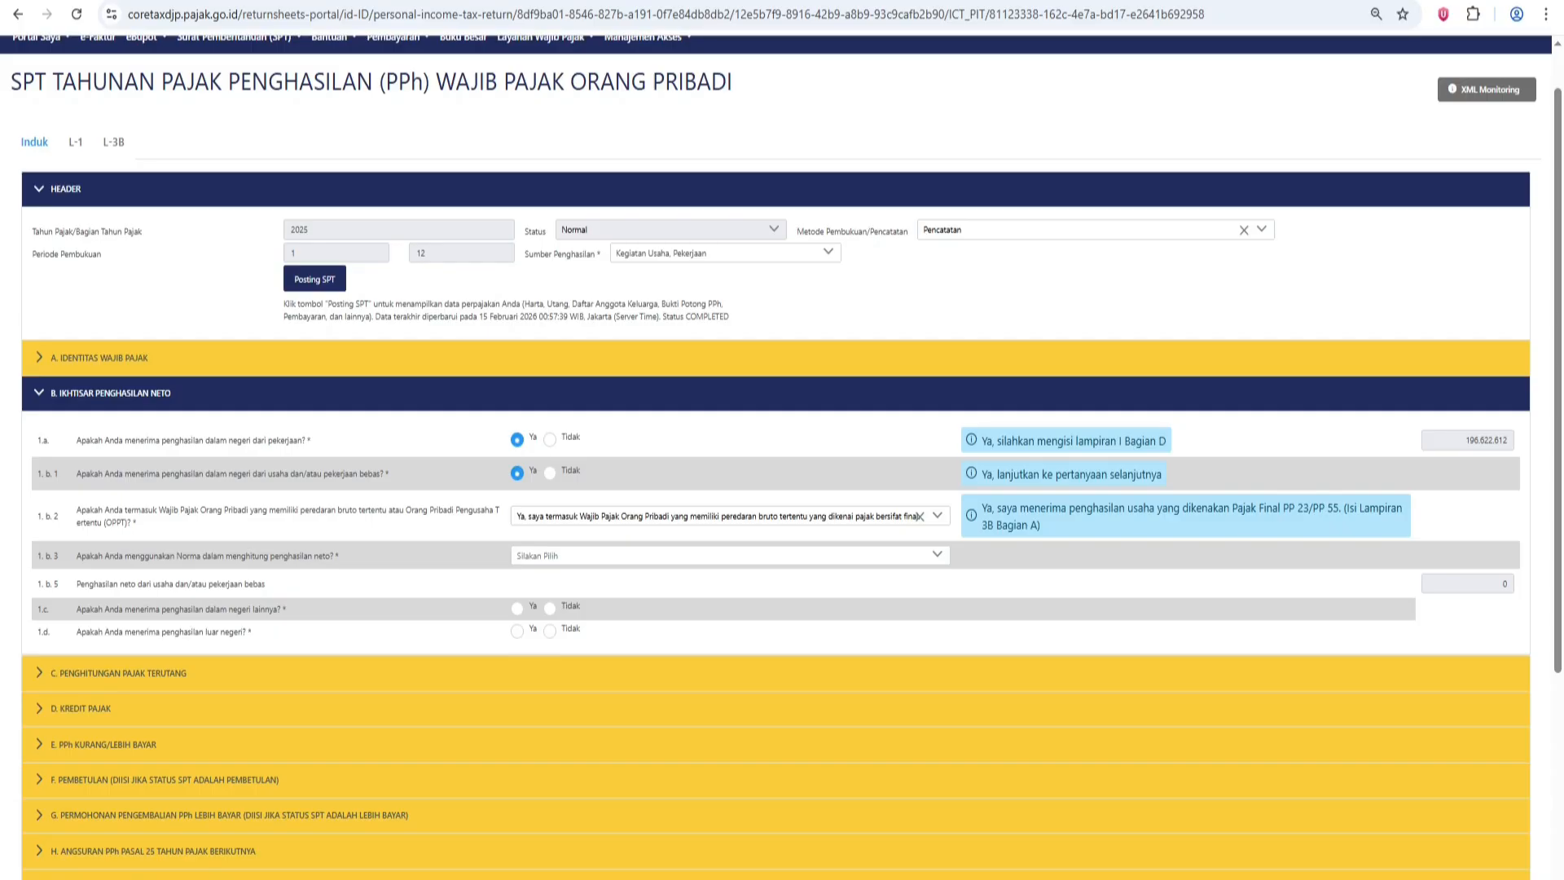
left_click(730, 555)
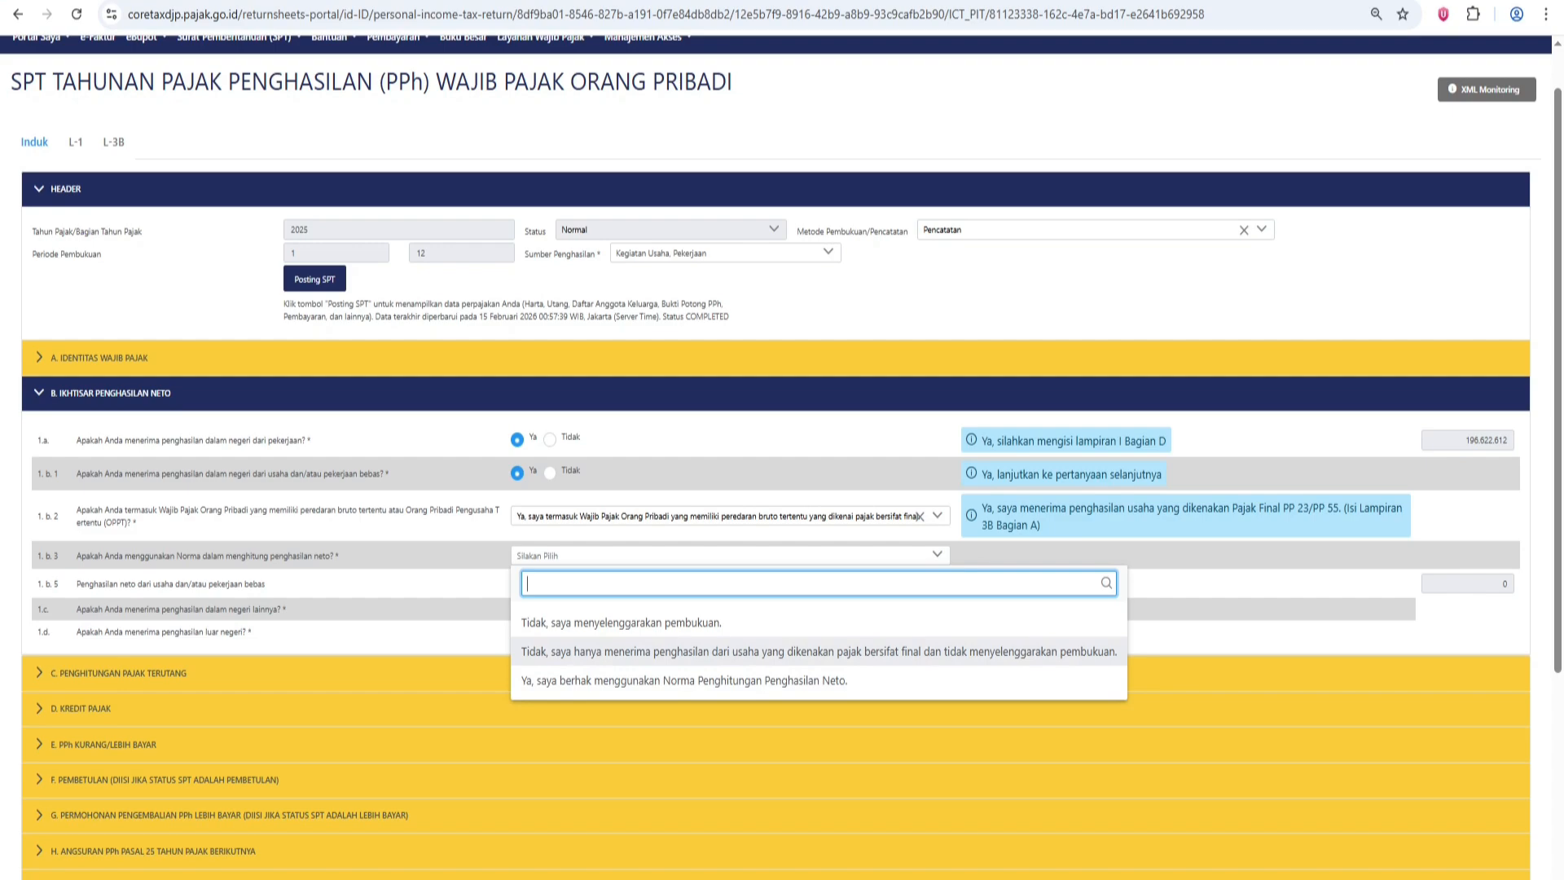
left_click(819, 651)
- Answer Tidak to other domestic income (1.c) and foreign income (1.d) in section B
scroll(819, 652, "down", 1)
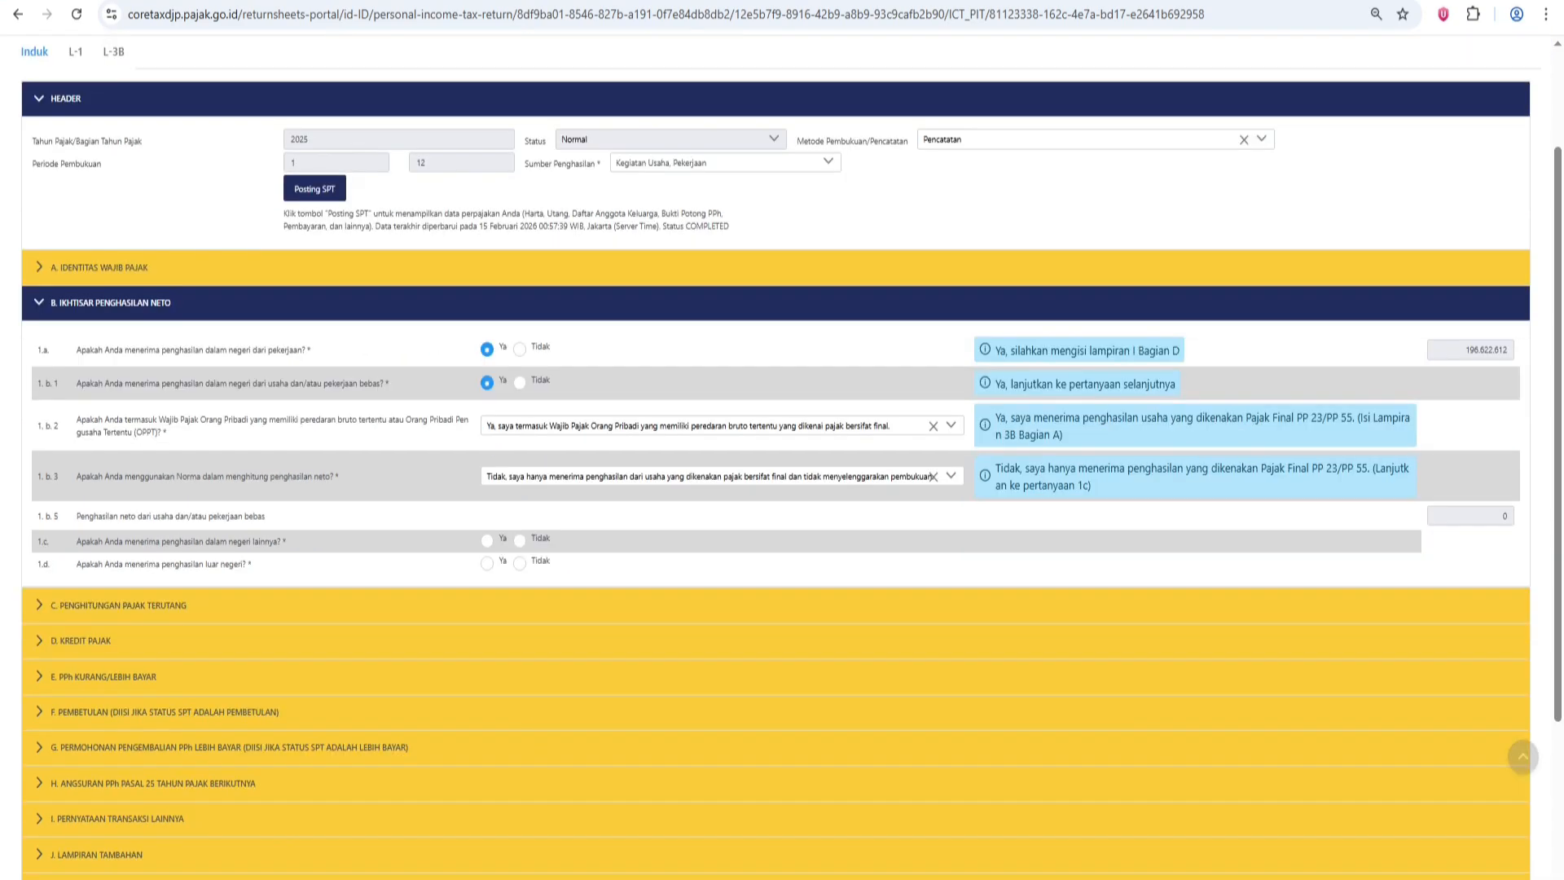
left_click(520, 540)
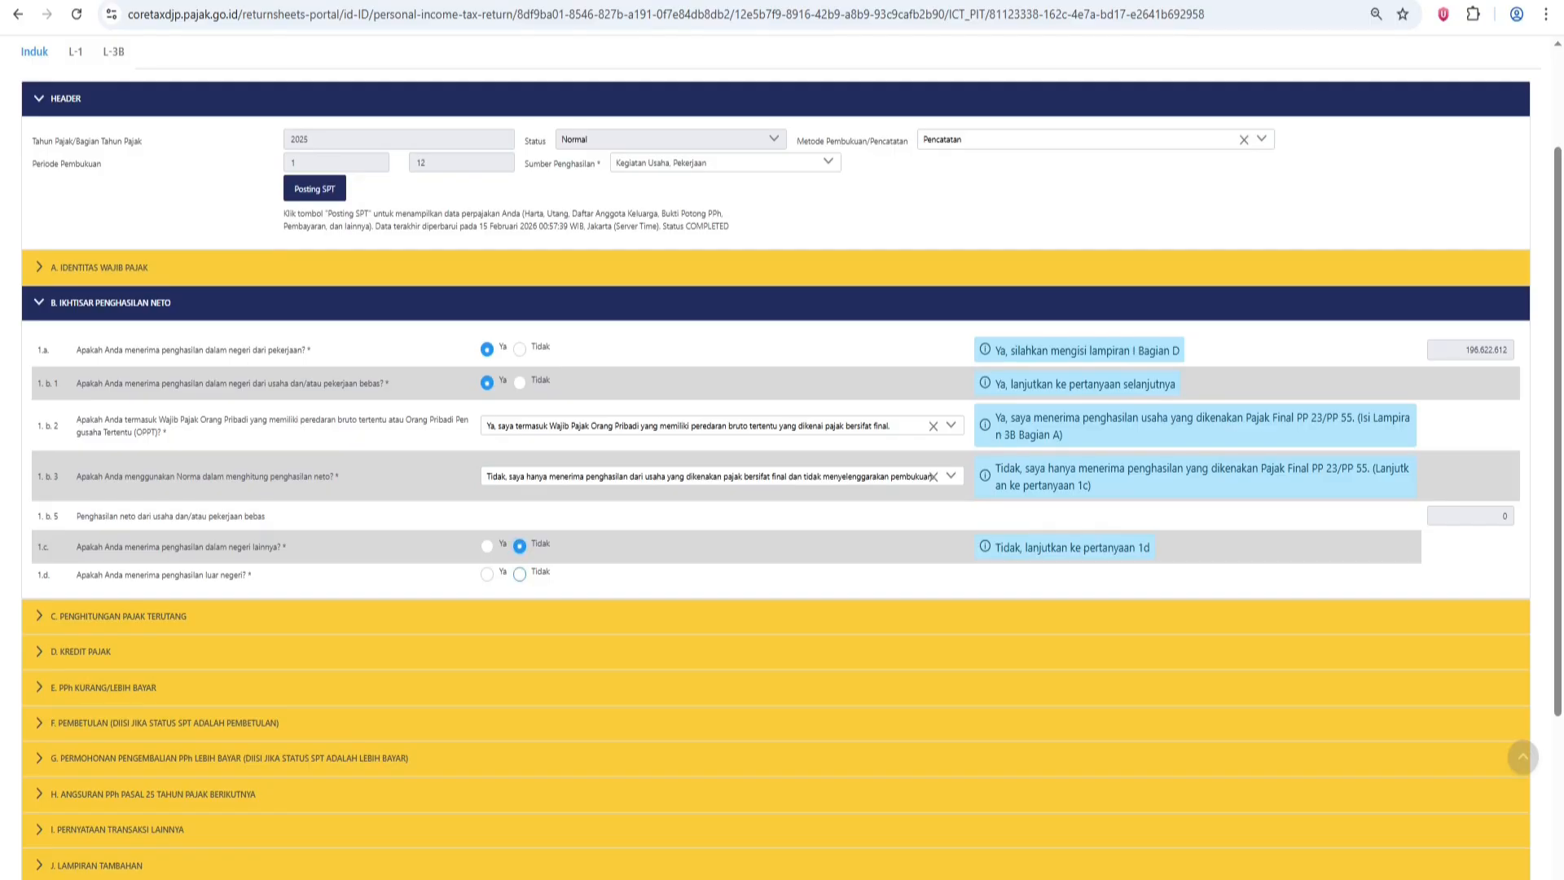
left_click(519, 574)
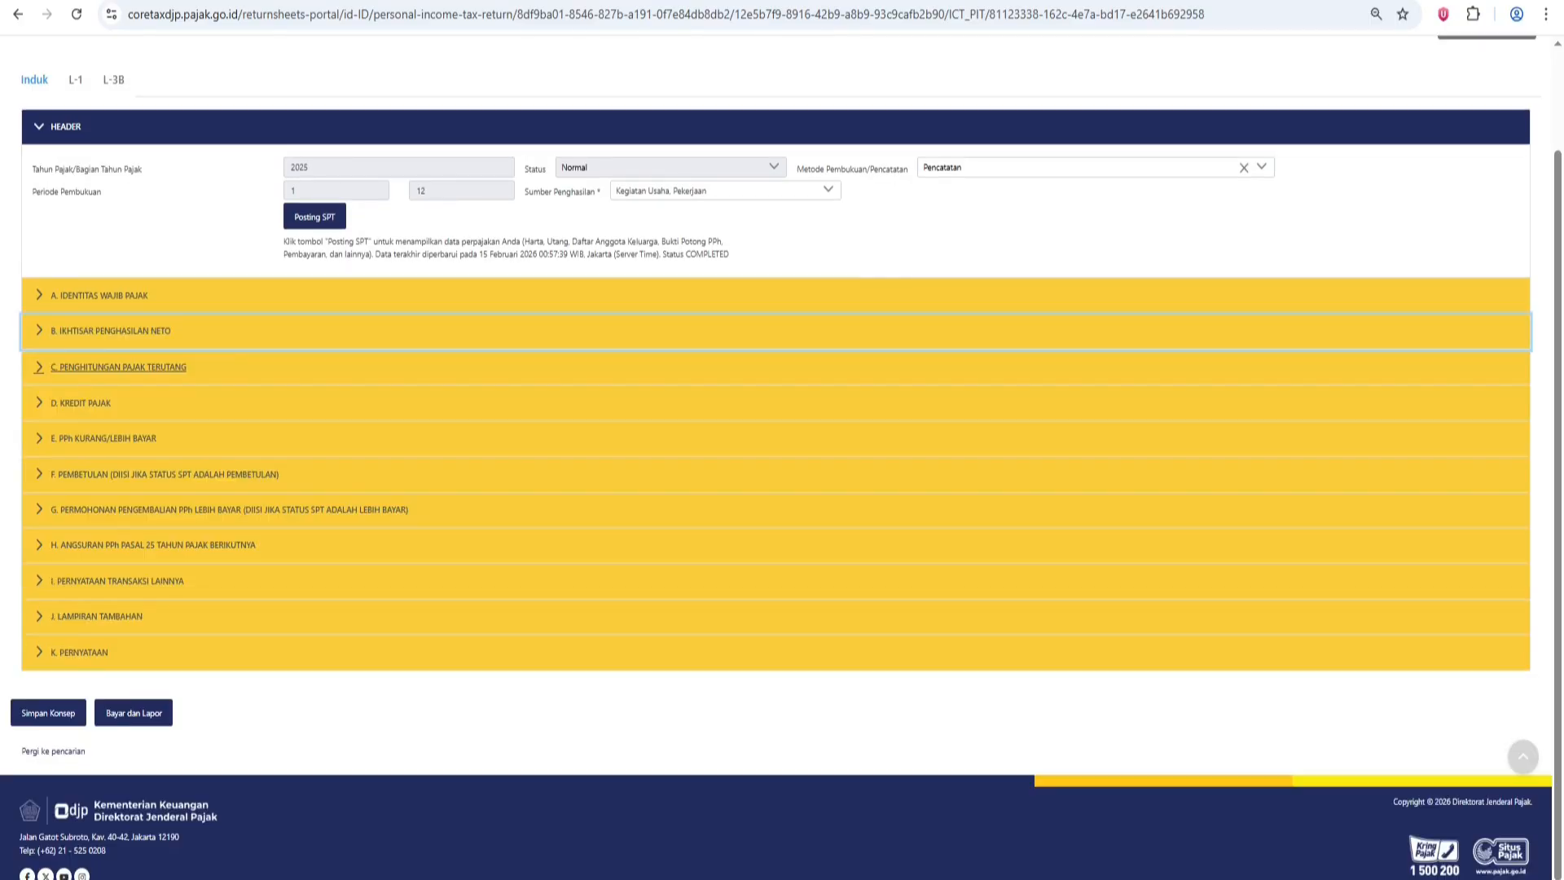
- In section C, answer Tidak to net income reductions (3) and set Penghasilan Tidak Kena Pajak to K/2
left_click(118, 366)
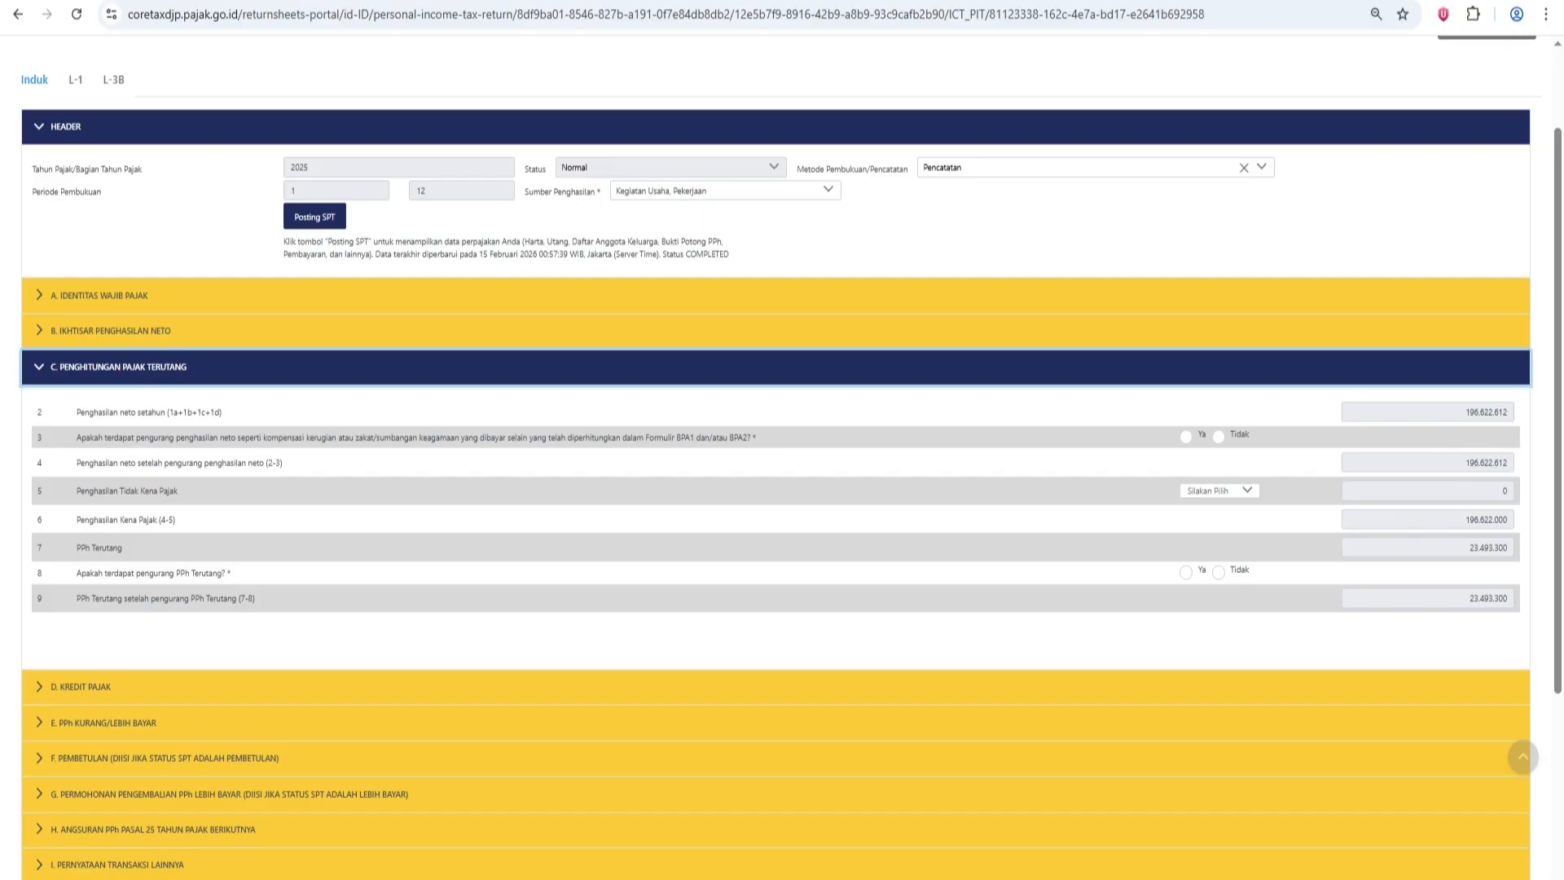
left_click(1218, 437)
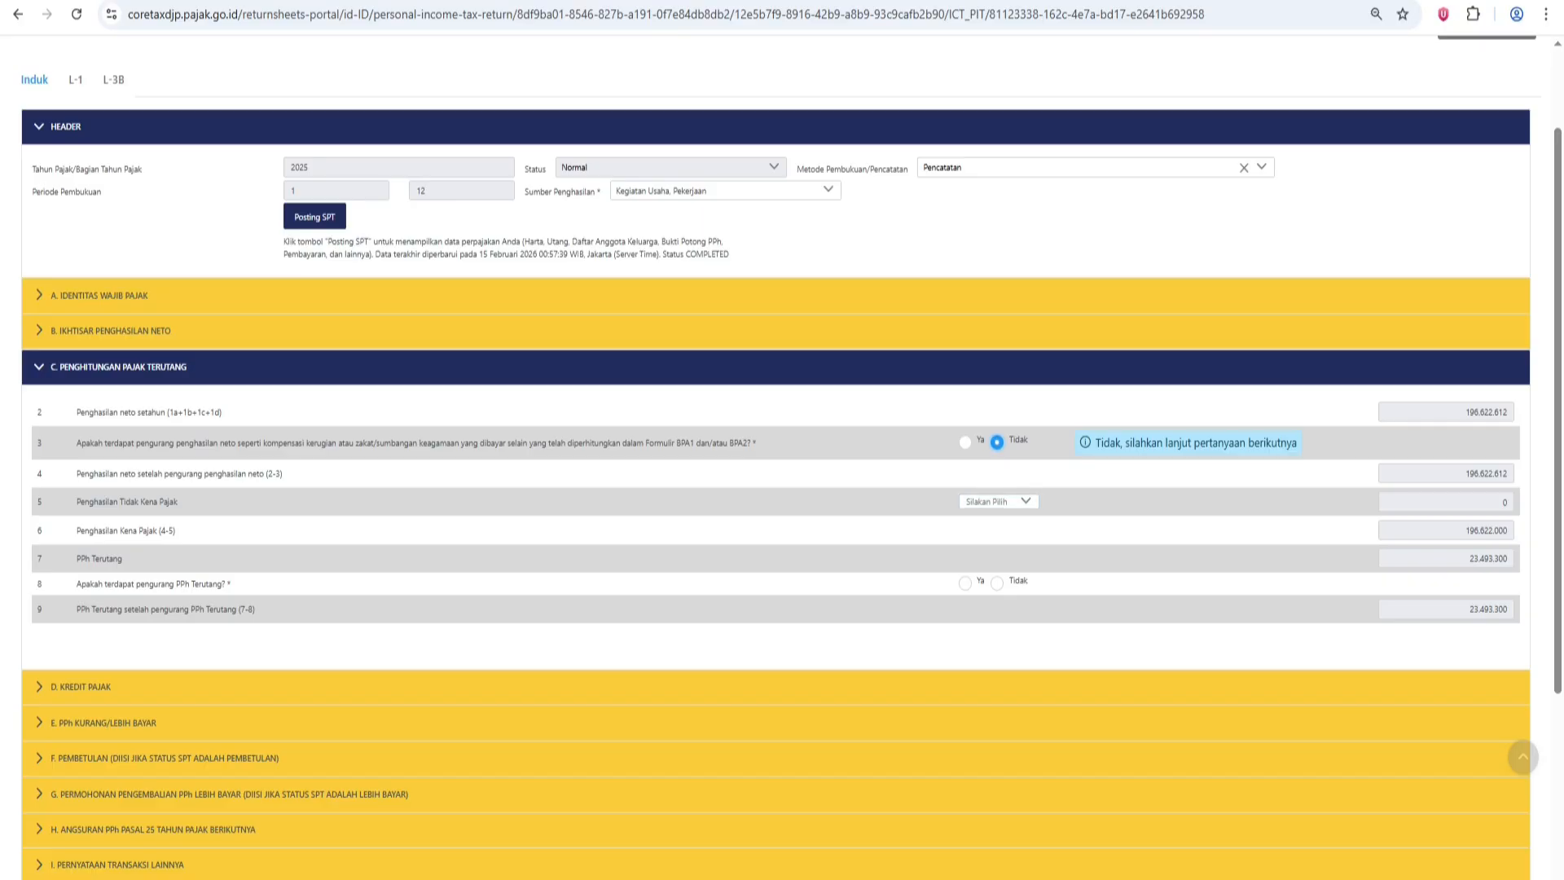
left_click(1024, 502)
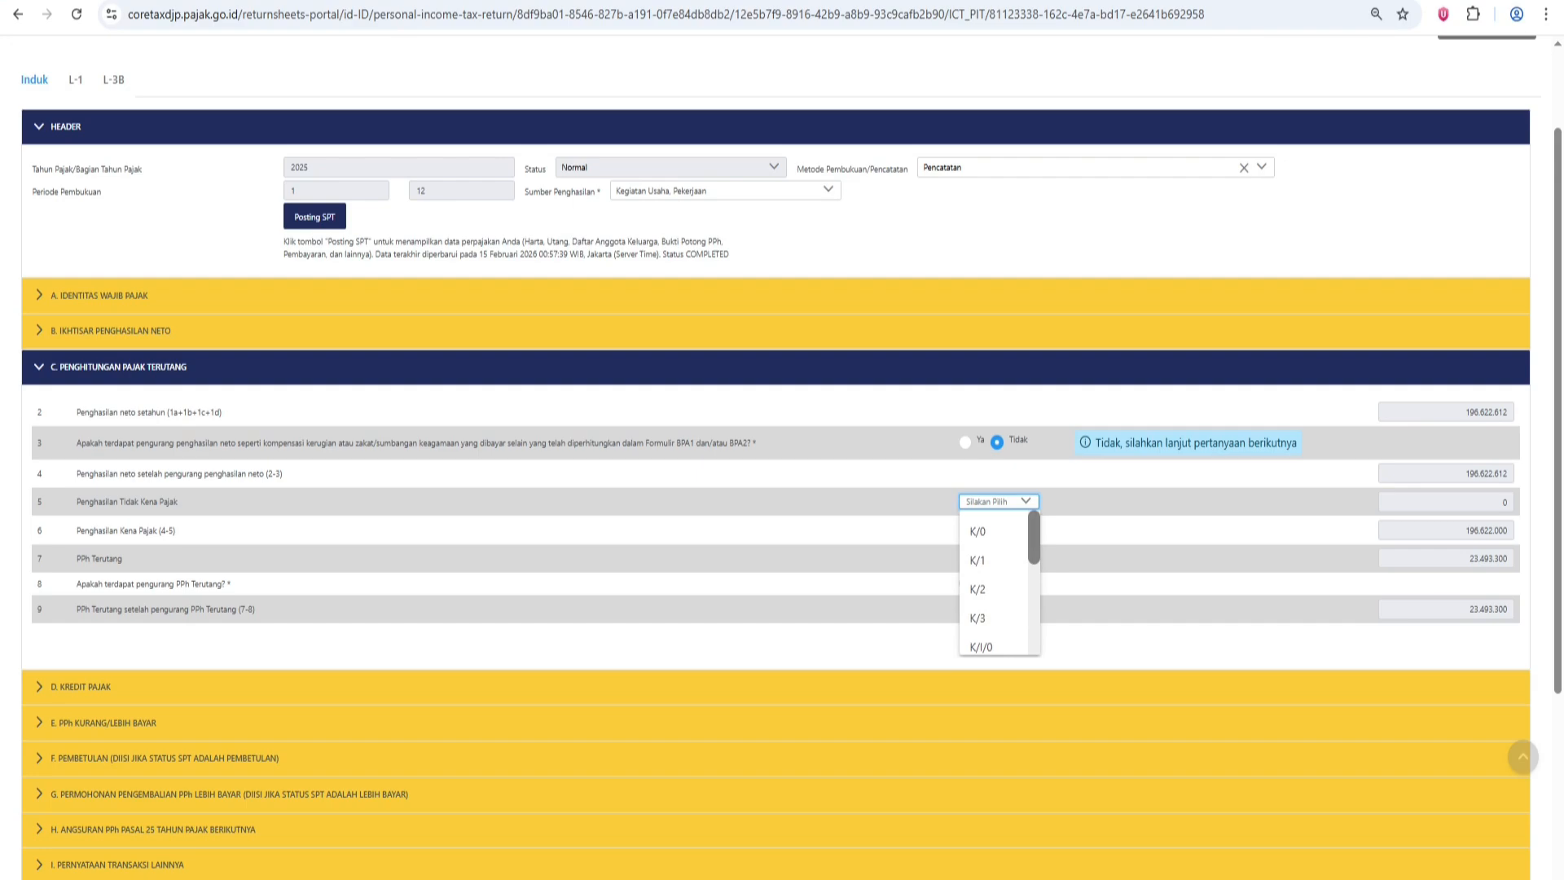
left_click(978, 589)
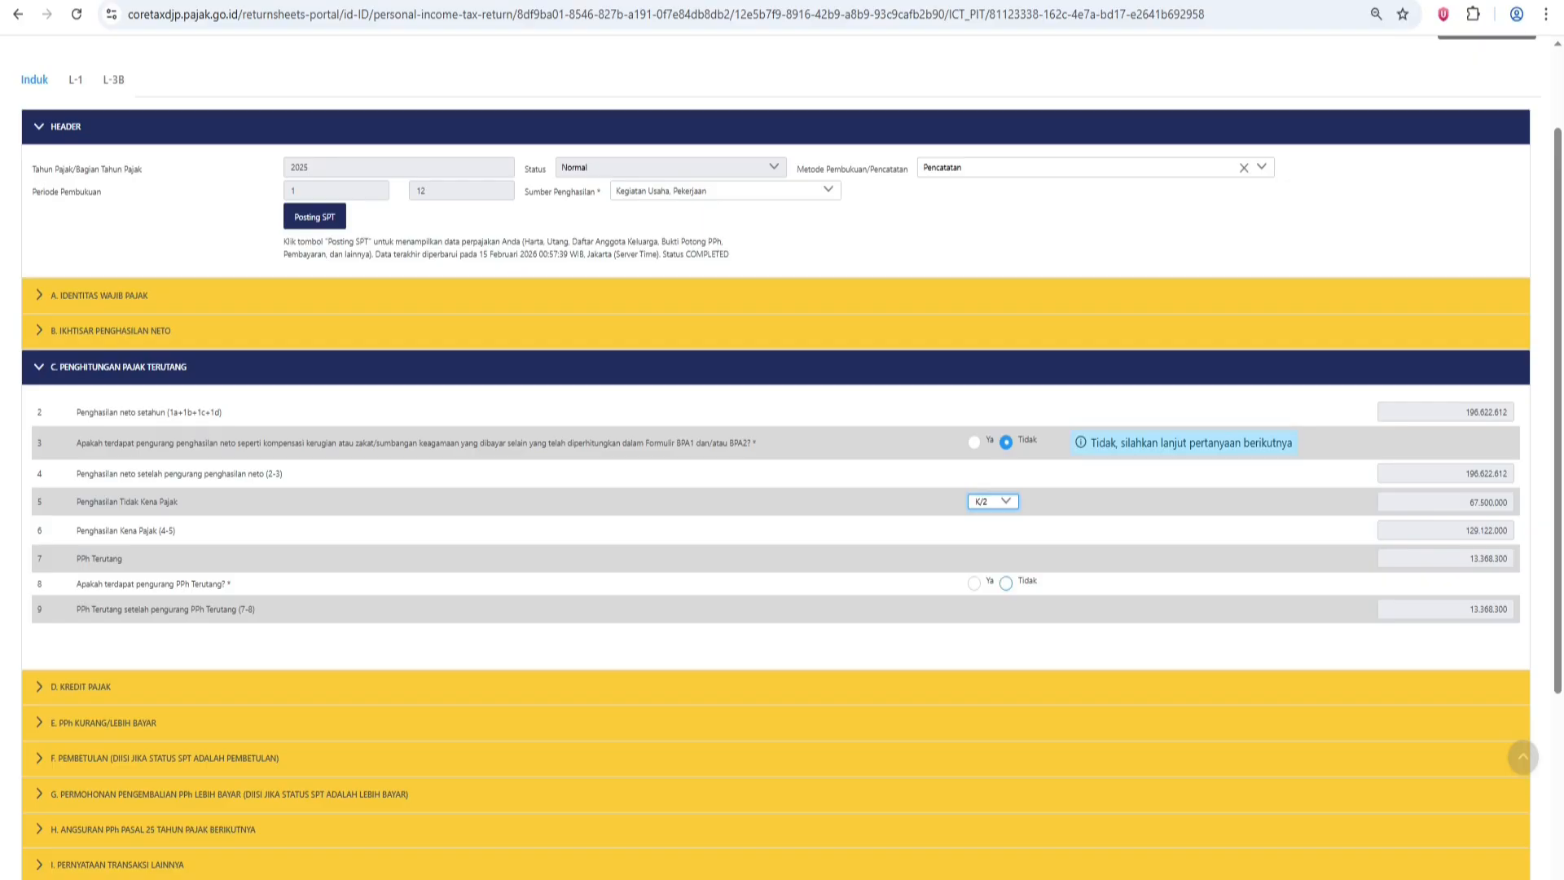
- Answer Tidak to the PPh Terutang reduction question (8) and collapse section C
left_click(1006, 583)
left_click(974, 583)
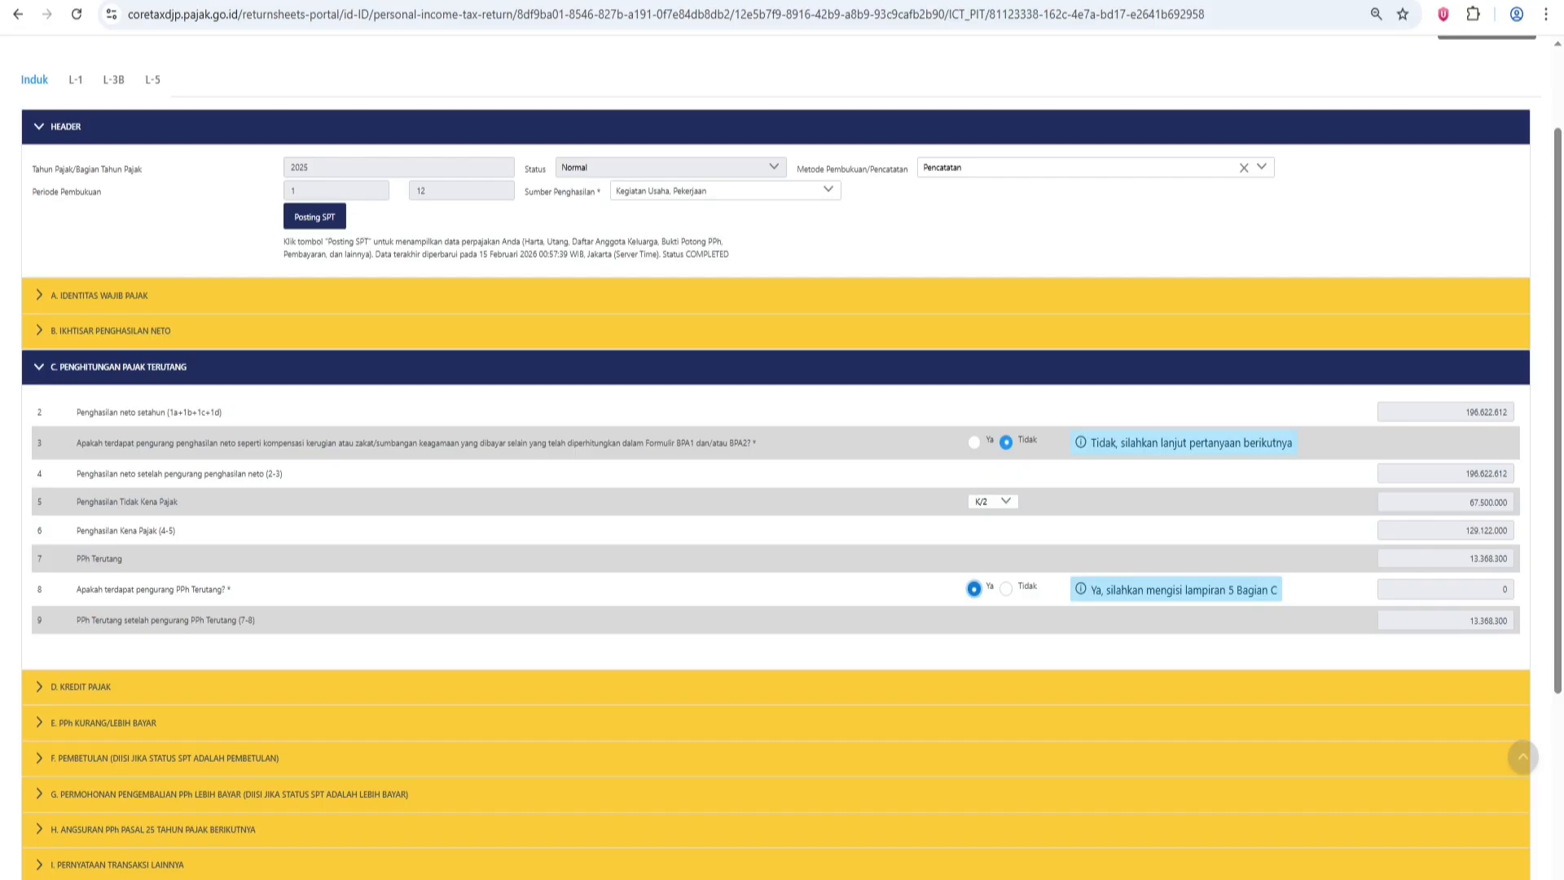
left_click(1006, 589)
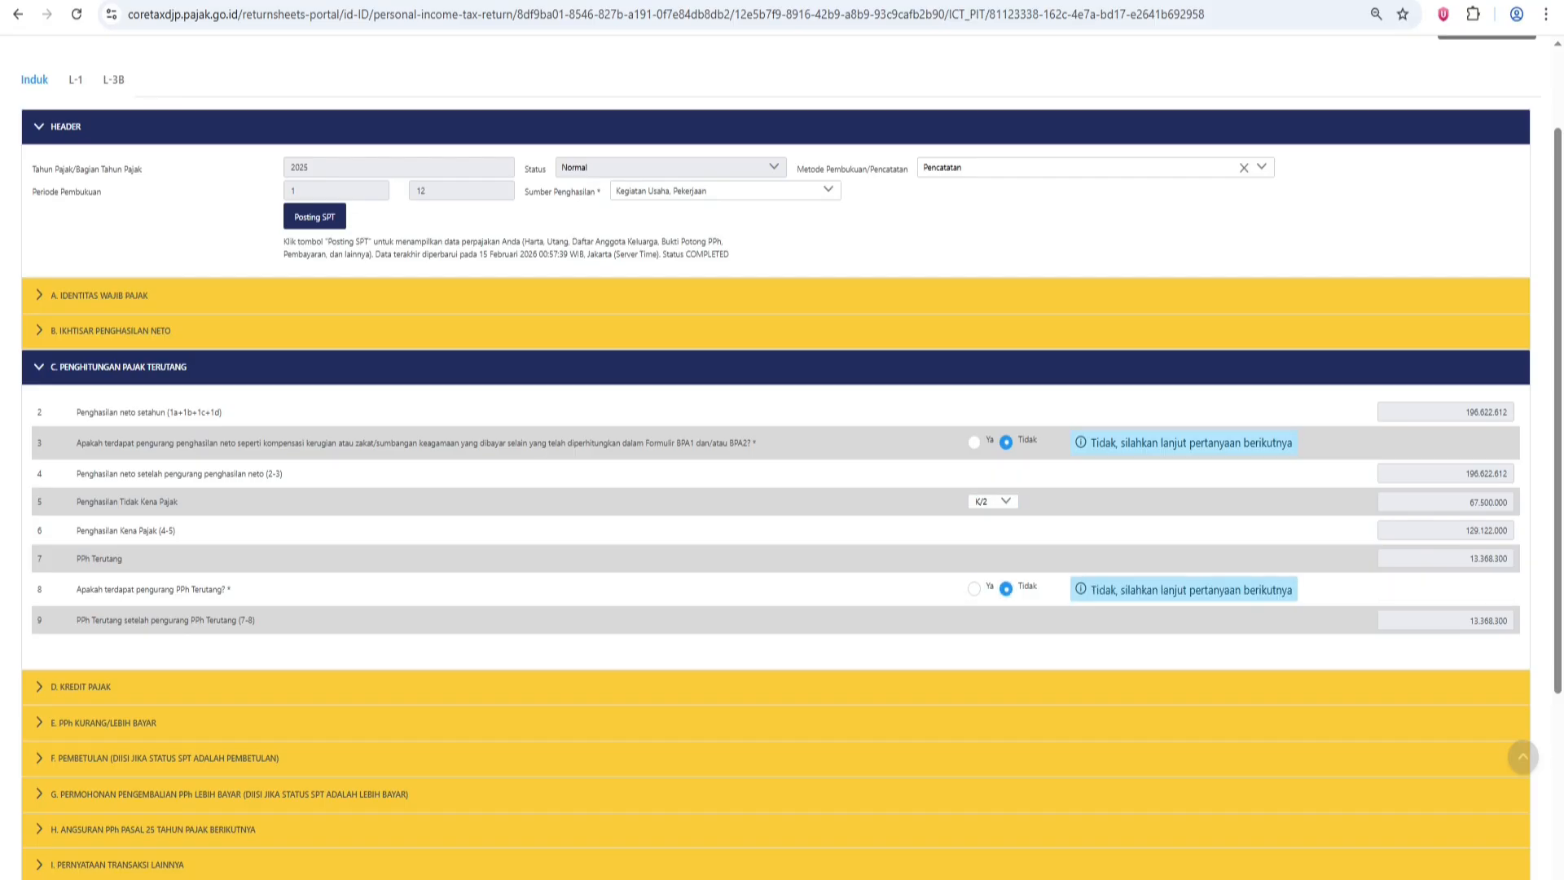
left_click(119, 366)
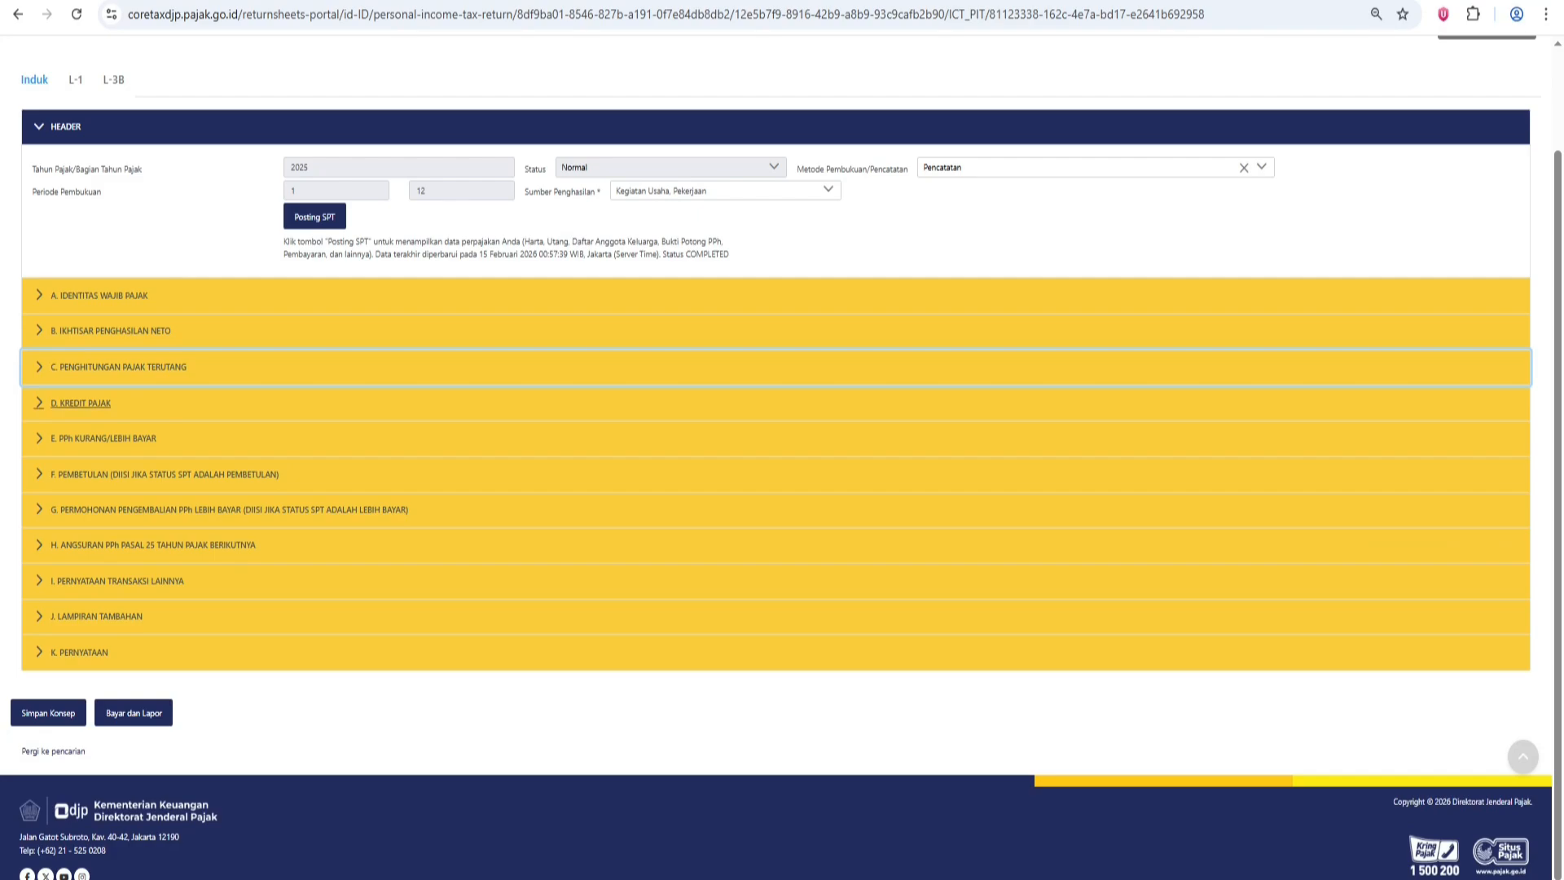
- In section D, answer Ya to PPh withheld by other parties (10a) and Tidak to foreign tax credit refunds (10d)
left_click(81, 403)
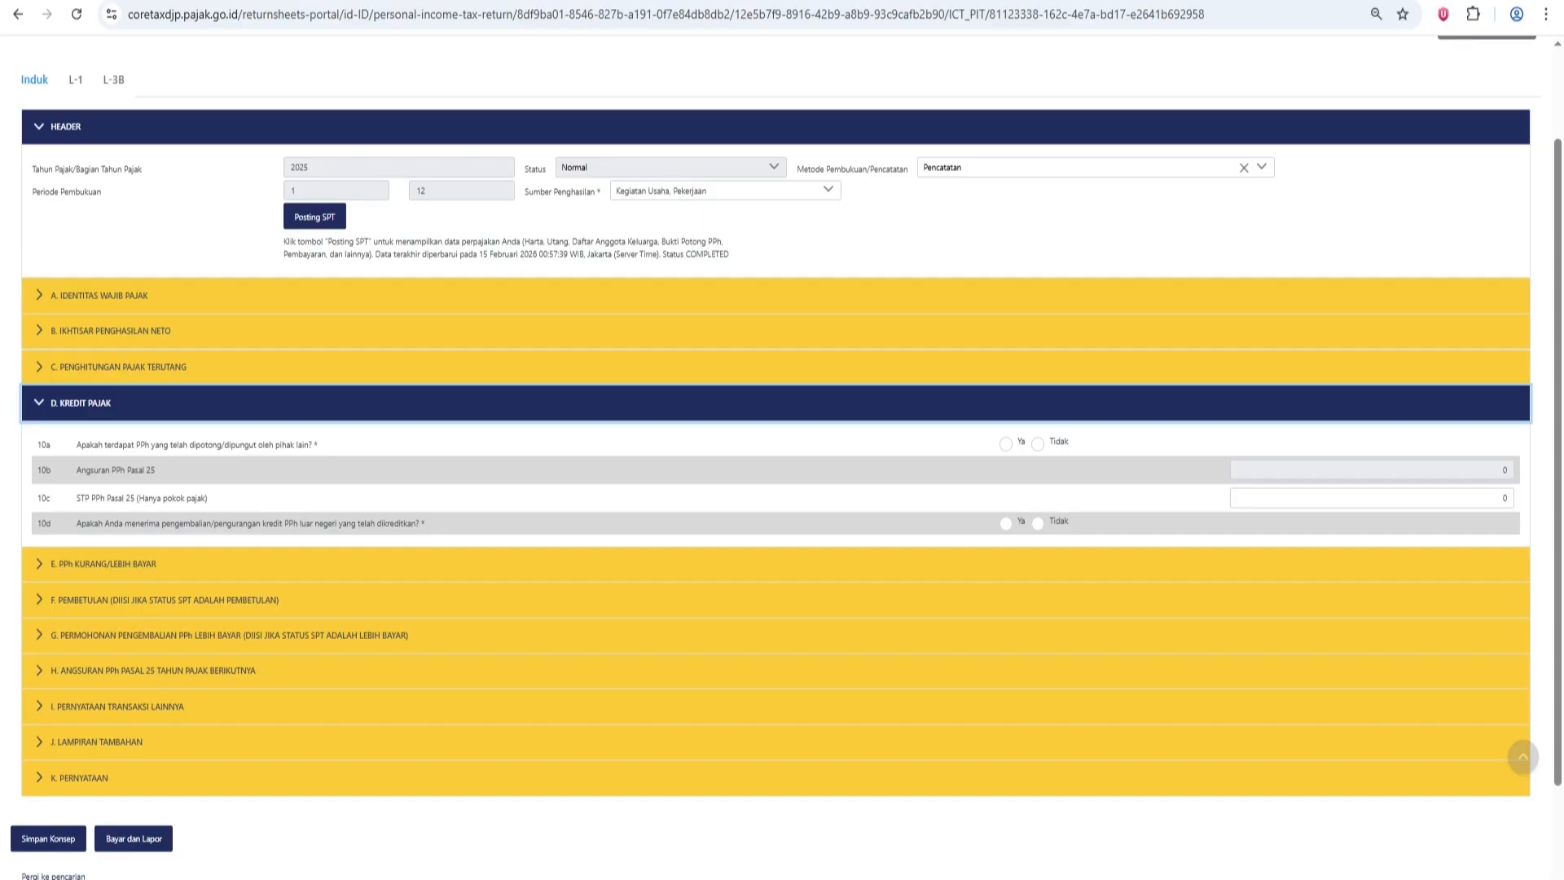
left_click(1006, 444)
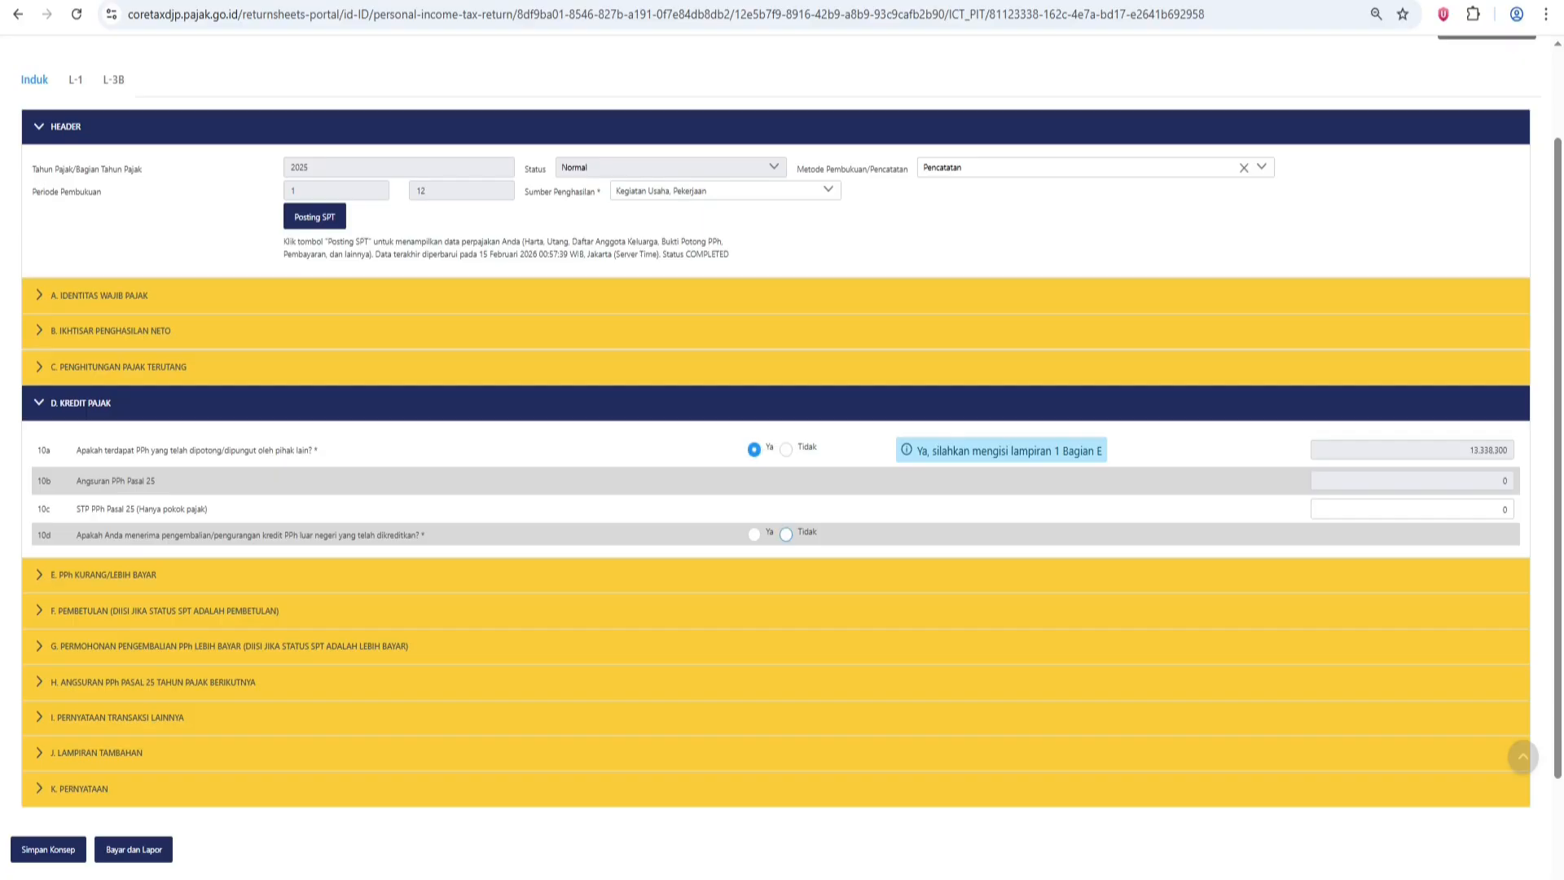
left_click(785, 534)
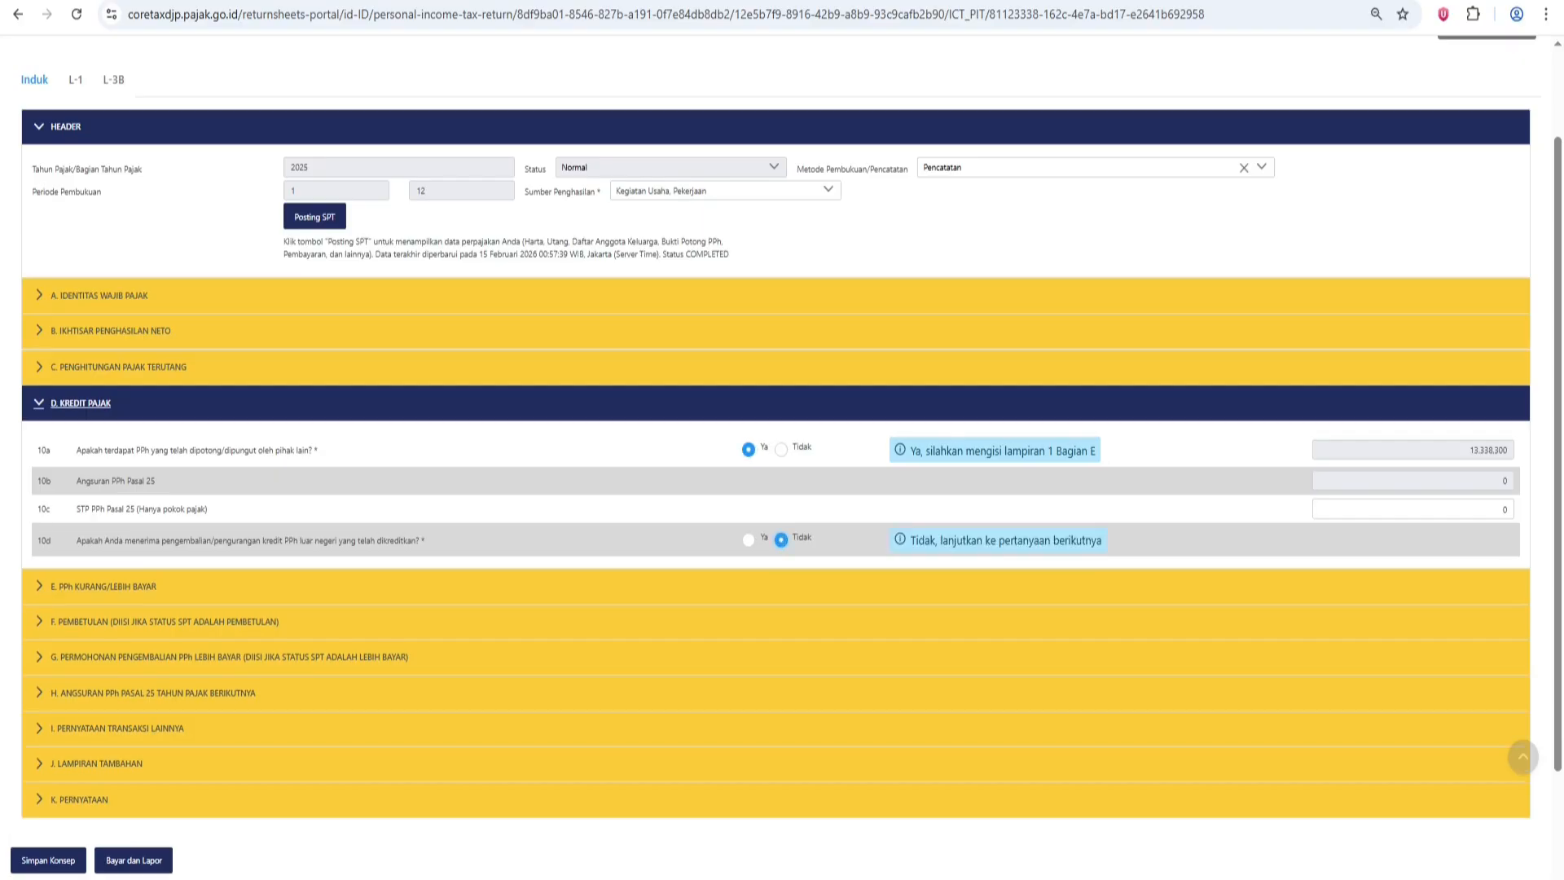
- Review the tax due in section E, the correction fields in section F and the refund request in section G, collapsing each section
left_click(81, 405)
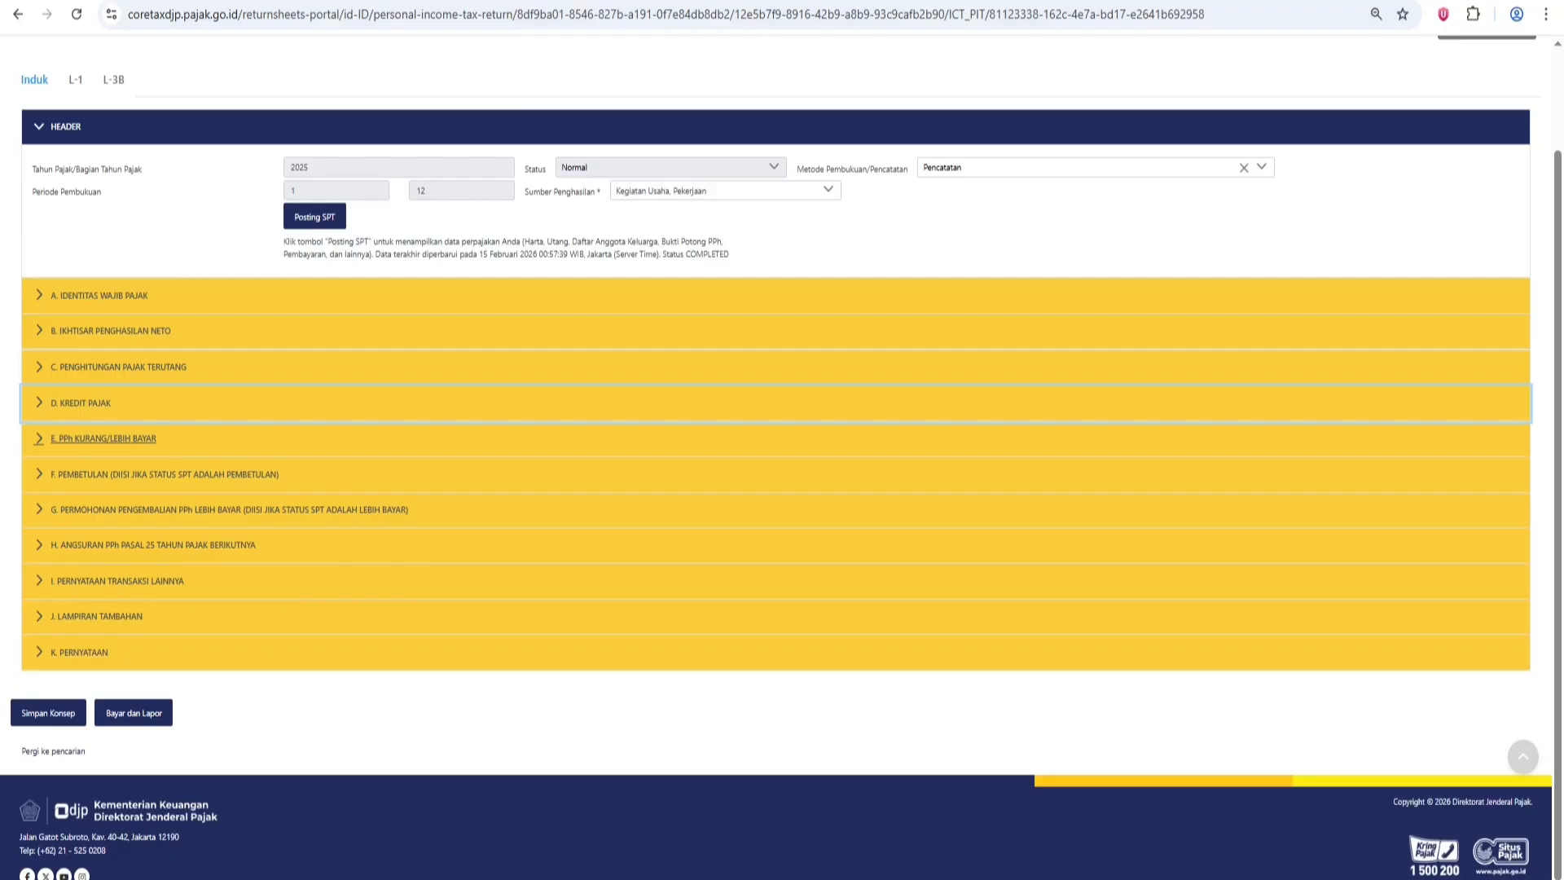
left_click(103, 438)
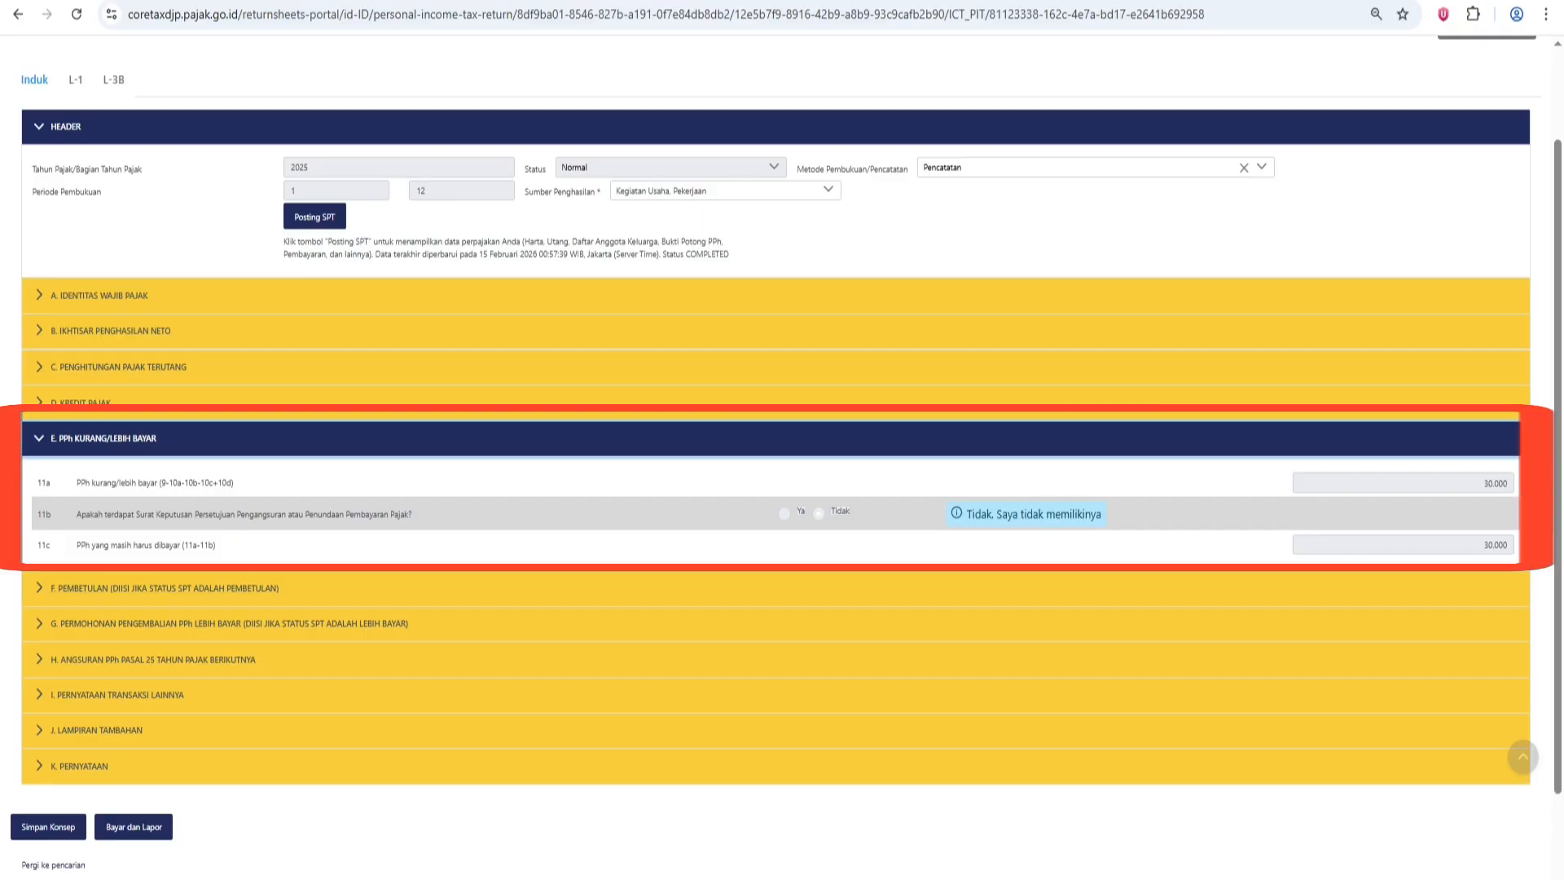
double_click(1496, 545)
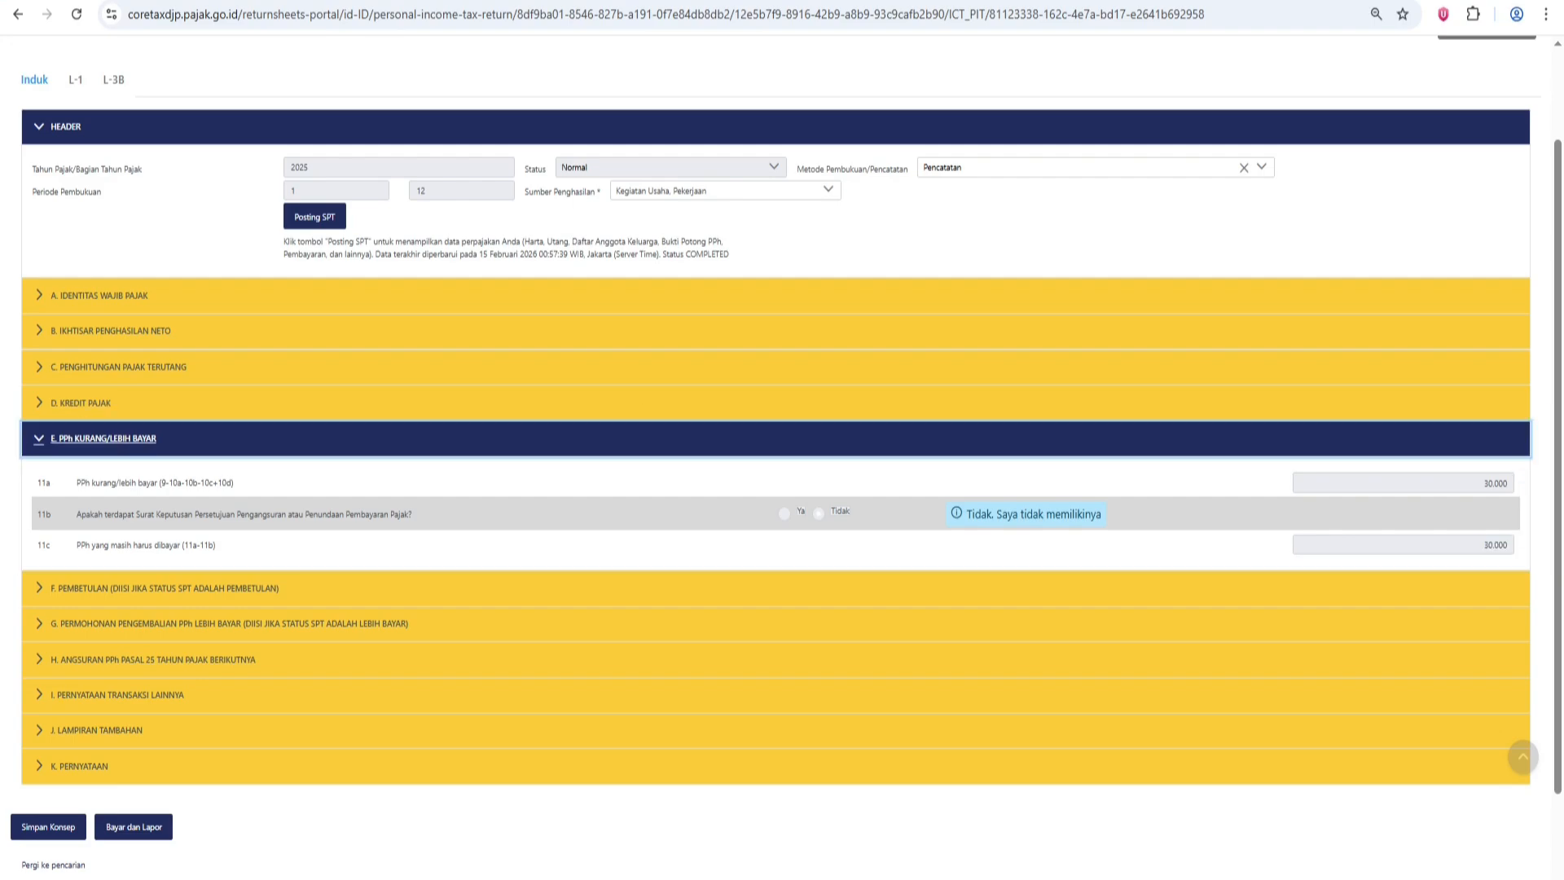
left_click(103, 438)
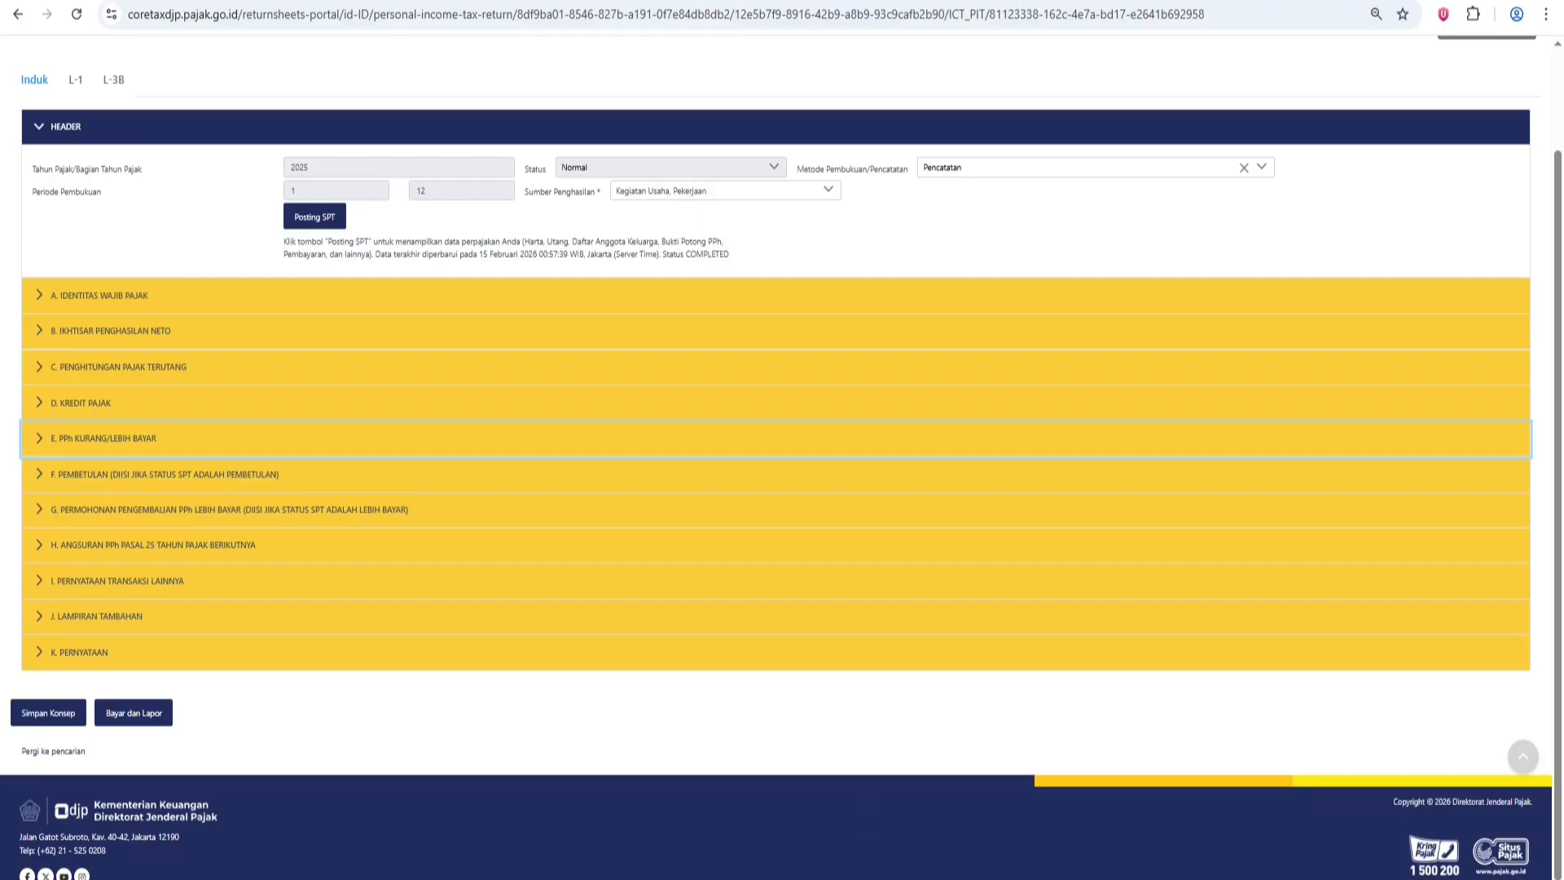
left_click(165, 474)
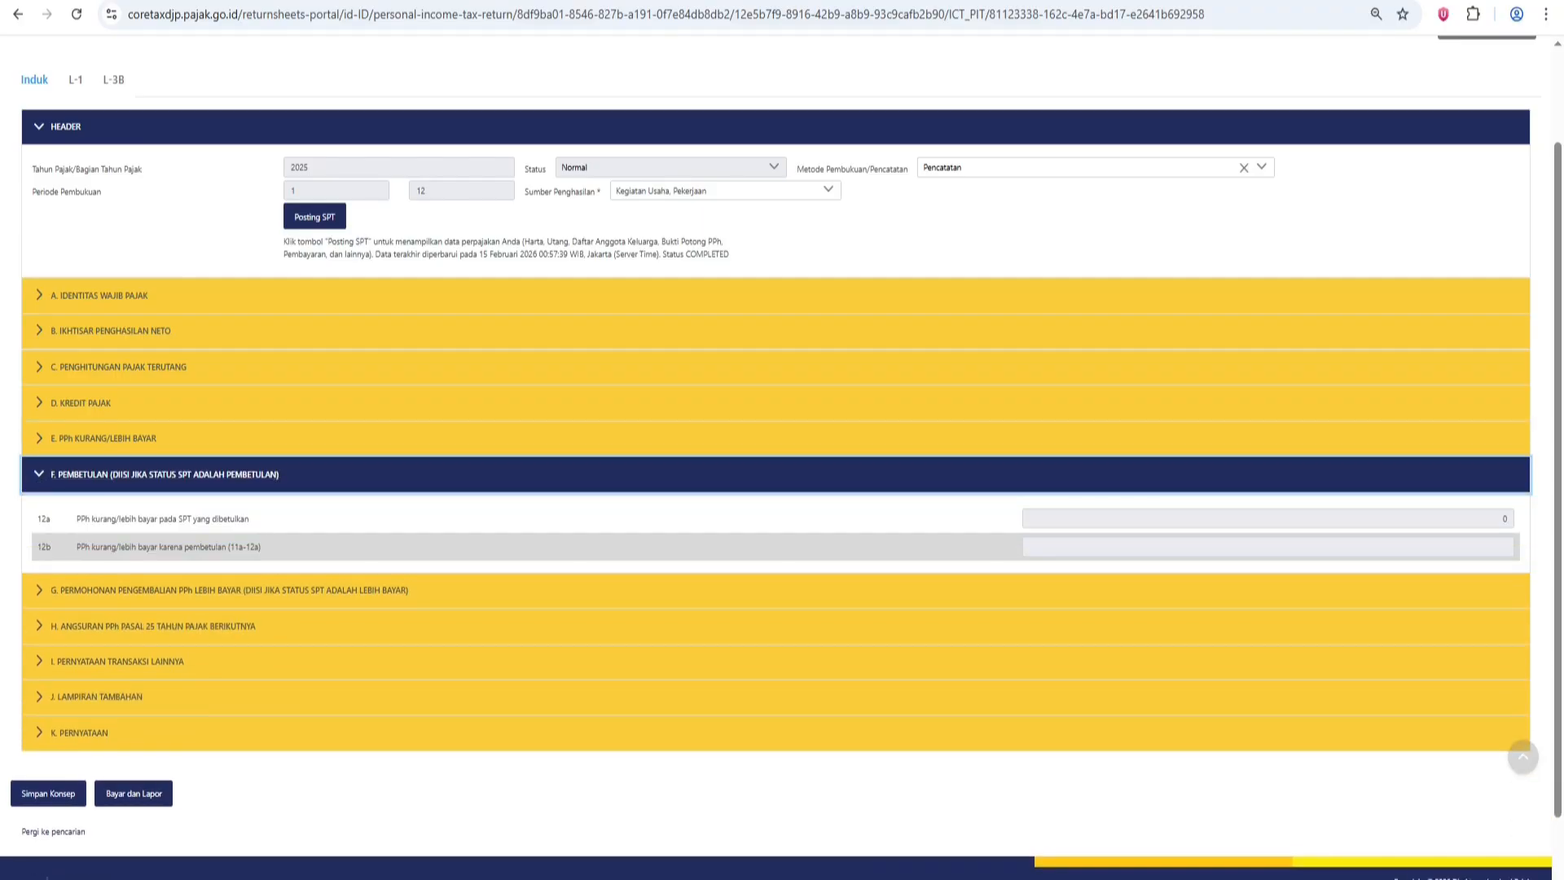
left_click(164, 474)
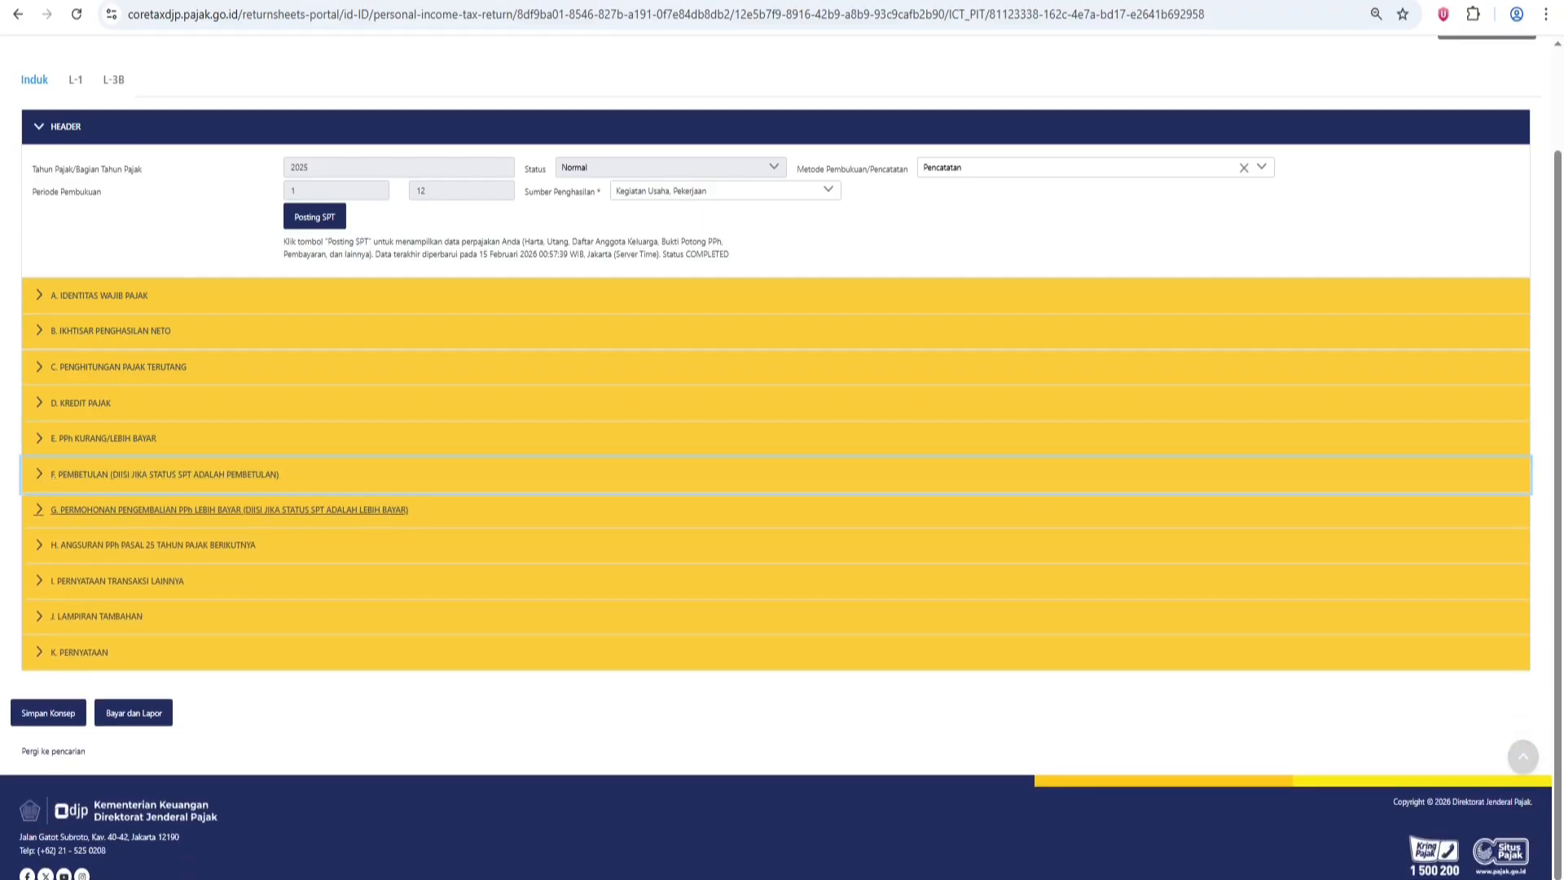
left_click(228, 509)
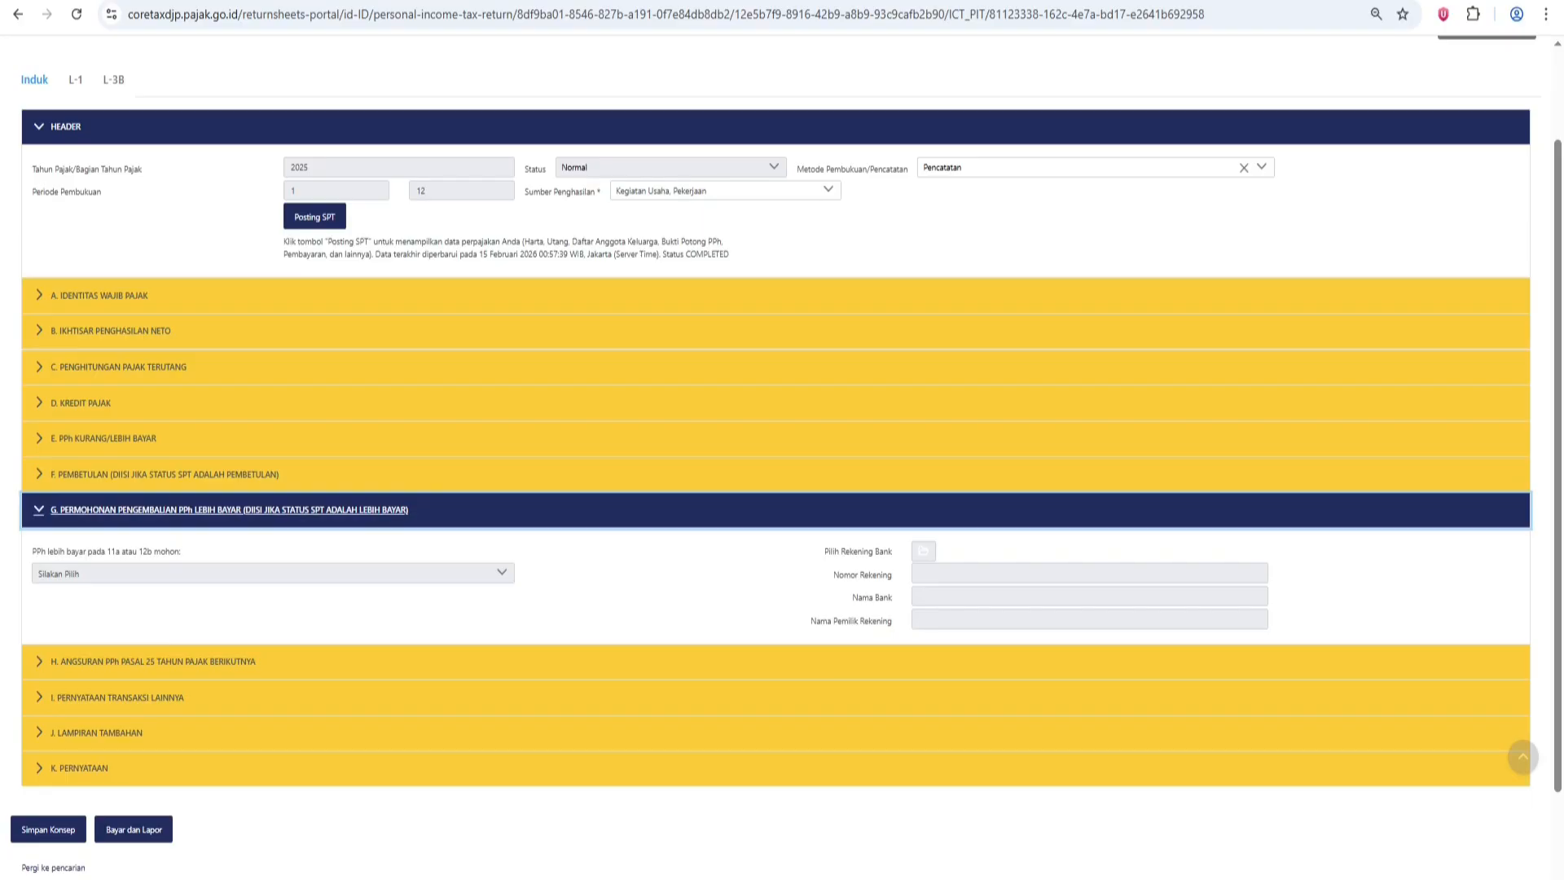
left_click(228, 509)
- In section H, answer Tidak to the PPh Pasal 25 instalment questions 13a, 13b and 13c, and collapse the section
left_click(153, 544)
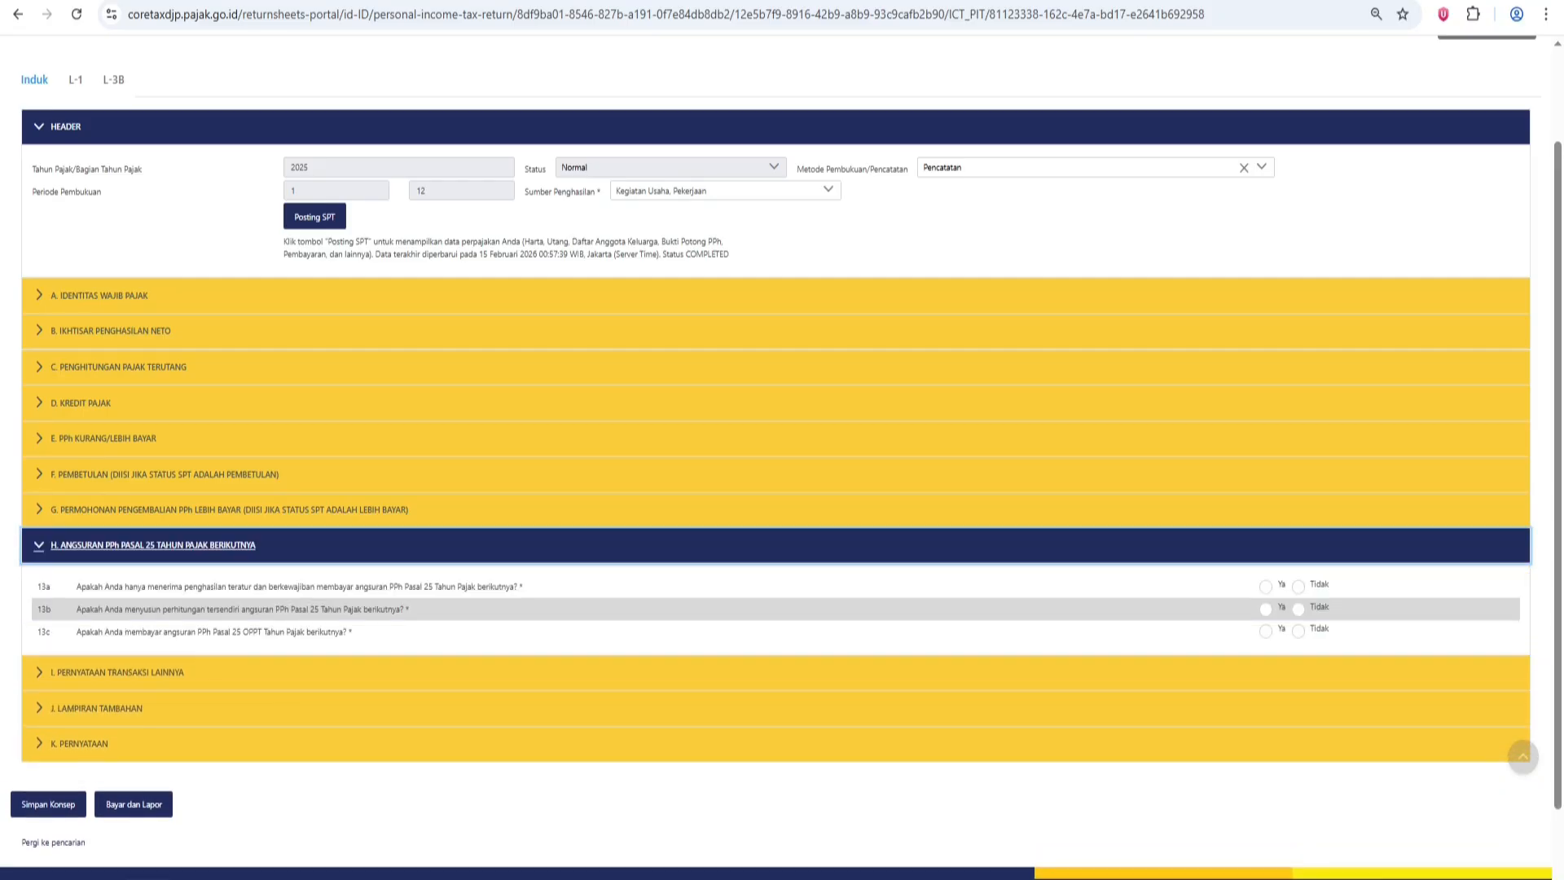
left_click(1298, 587)
left_click(956, 620)
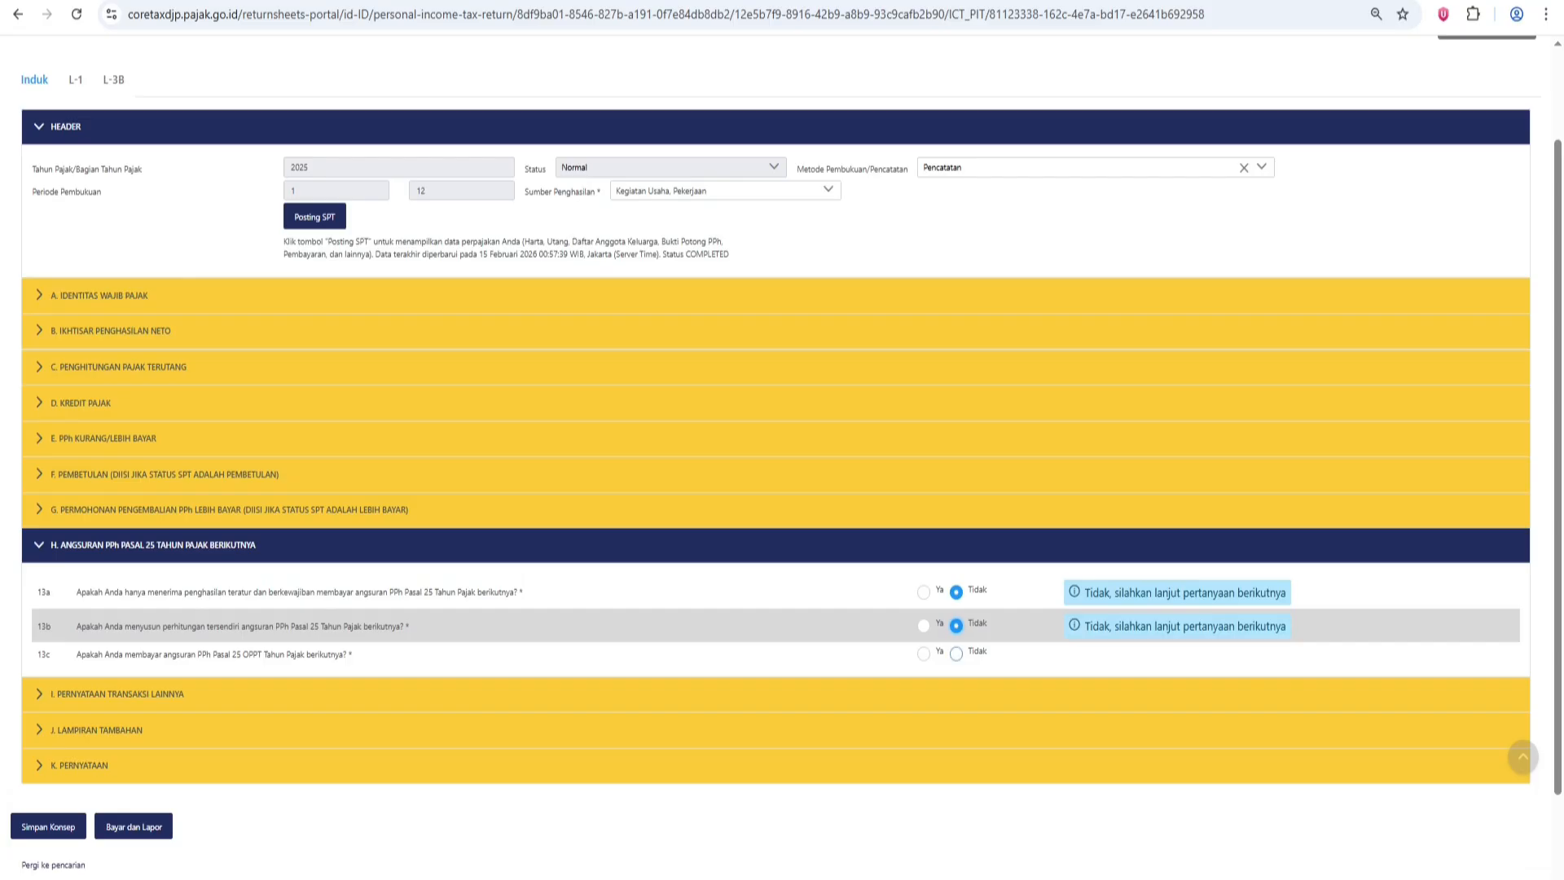
left_click(956, 653)
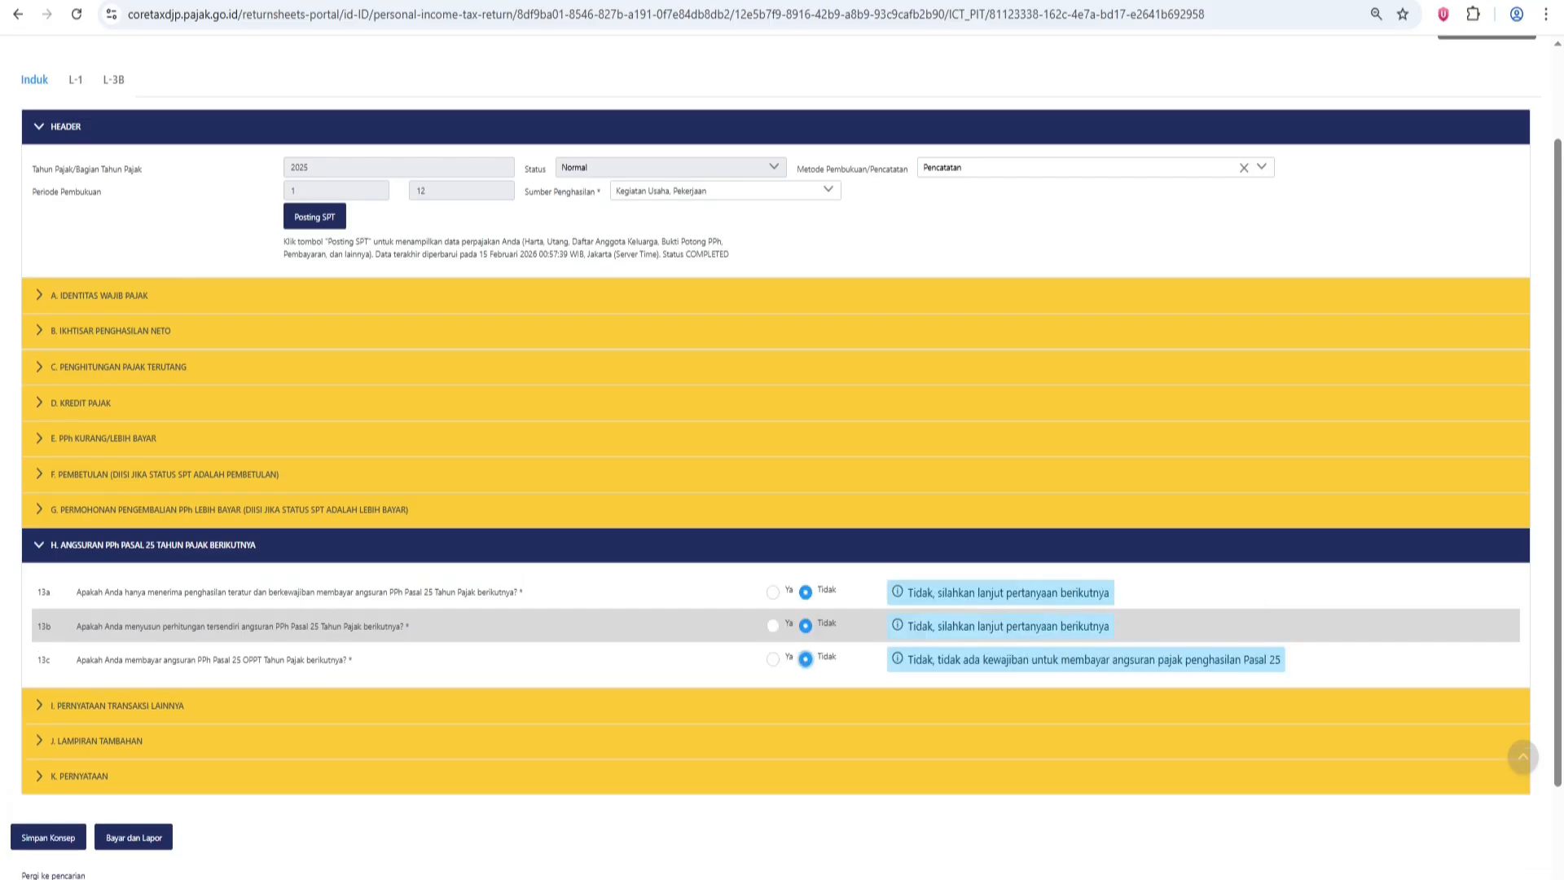
left_click(153, 545)
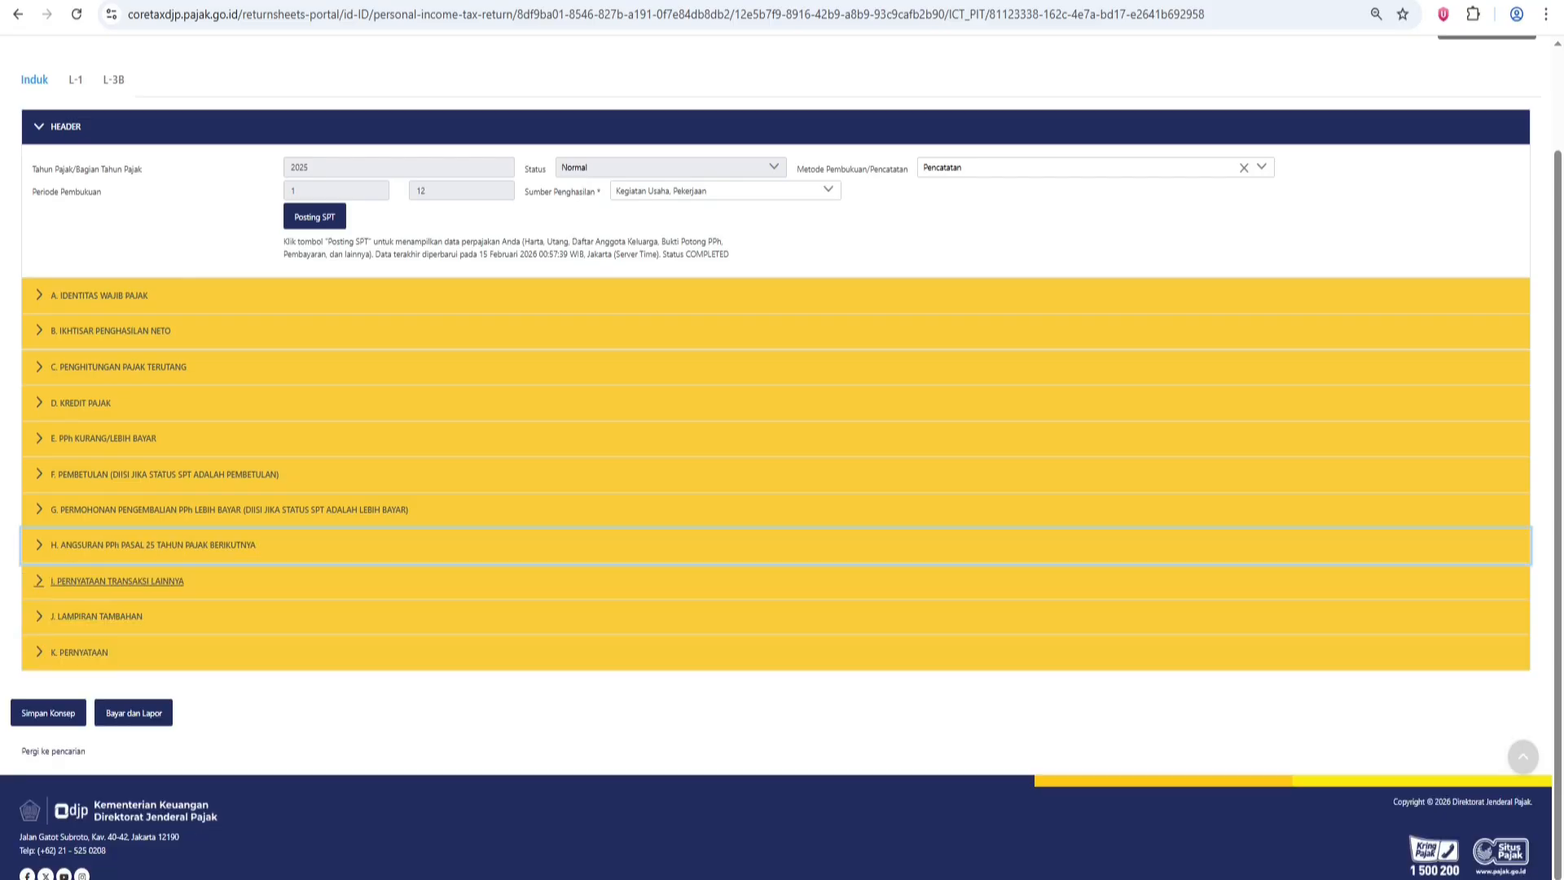
- In section I, answer Tidak to year-end debts (14b), final-taxed income (14c) and non-taxable income (14d), and collapse the section
left_click(117, 581)
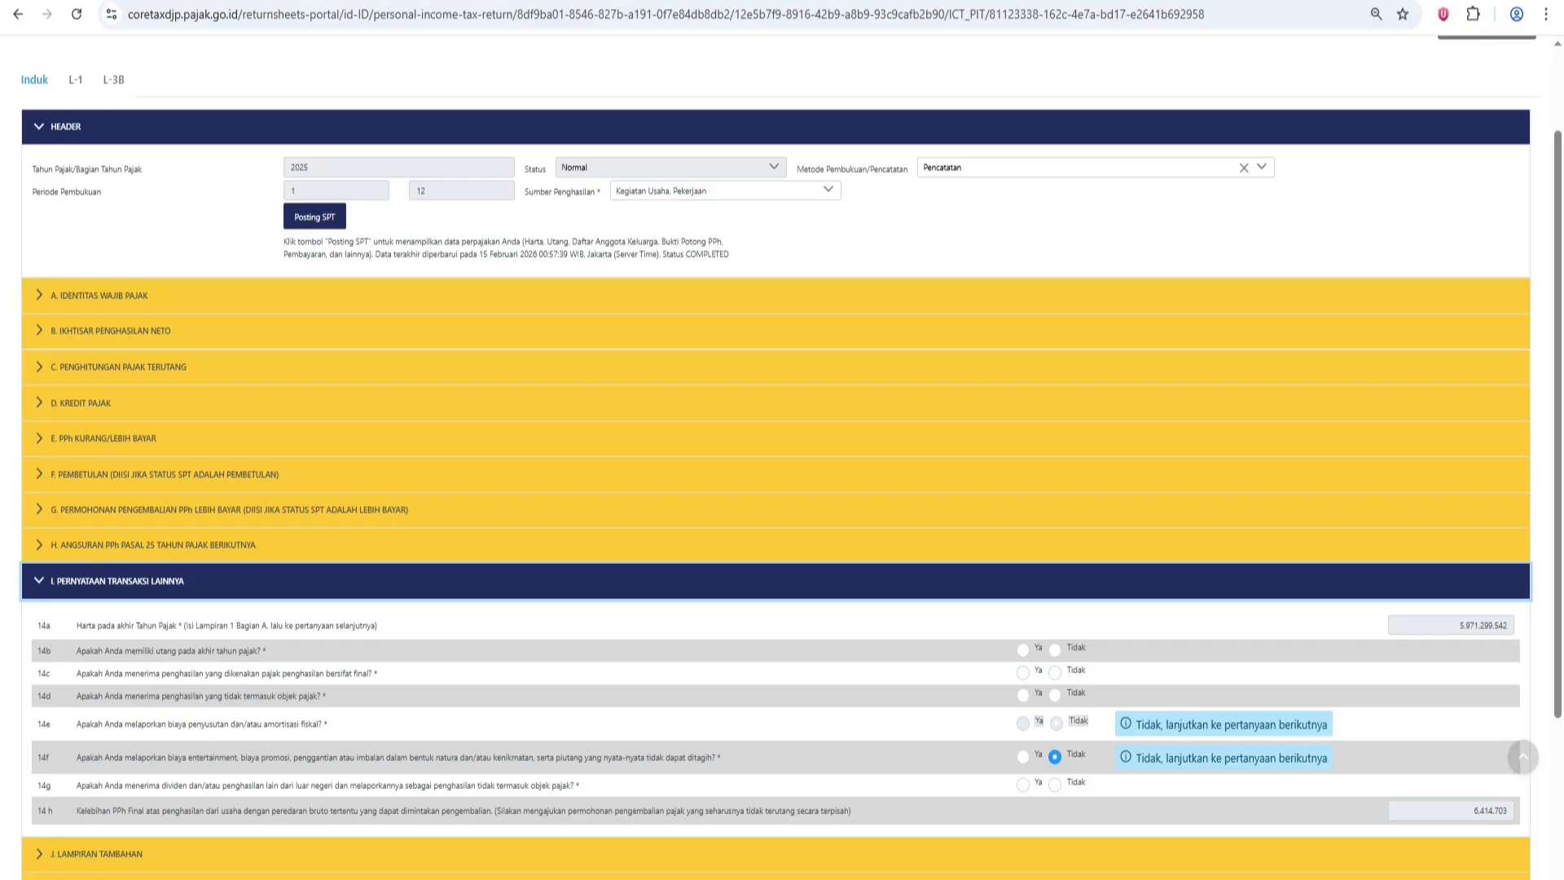
left_click(1054, 649)
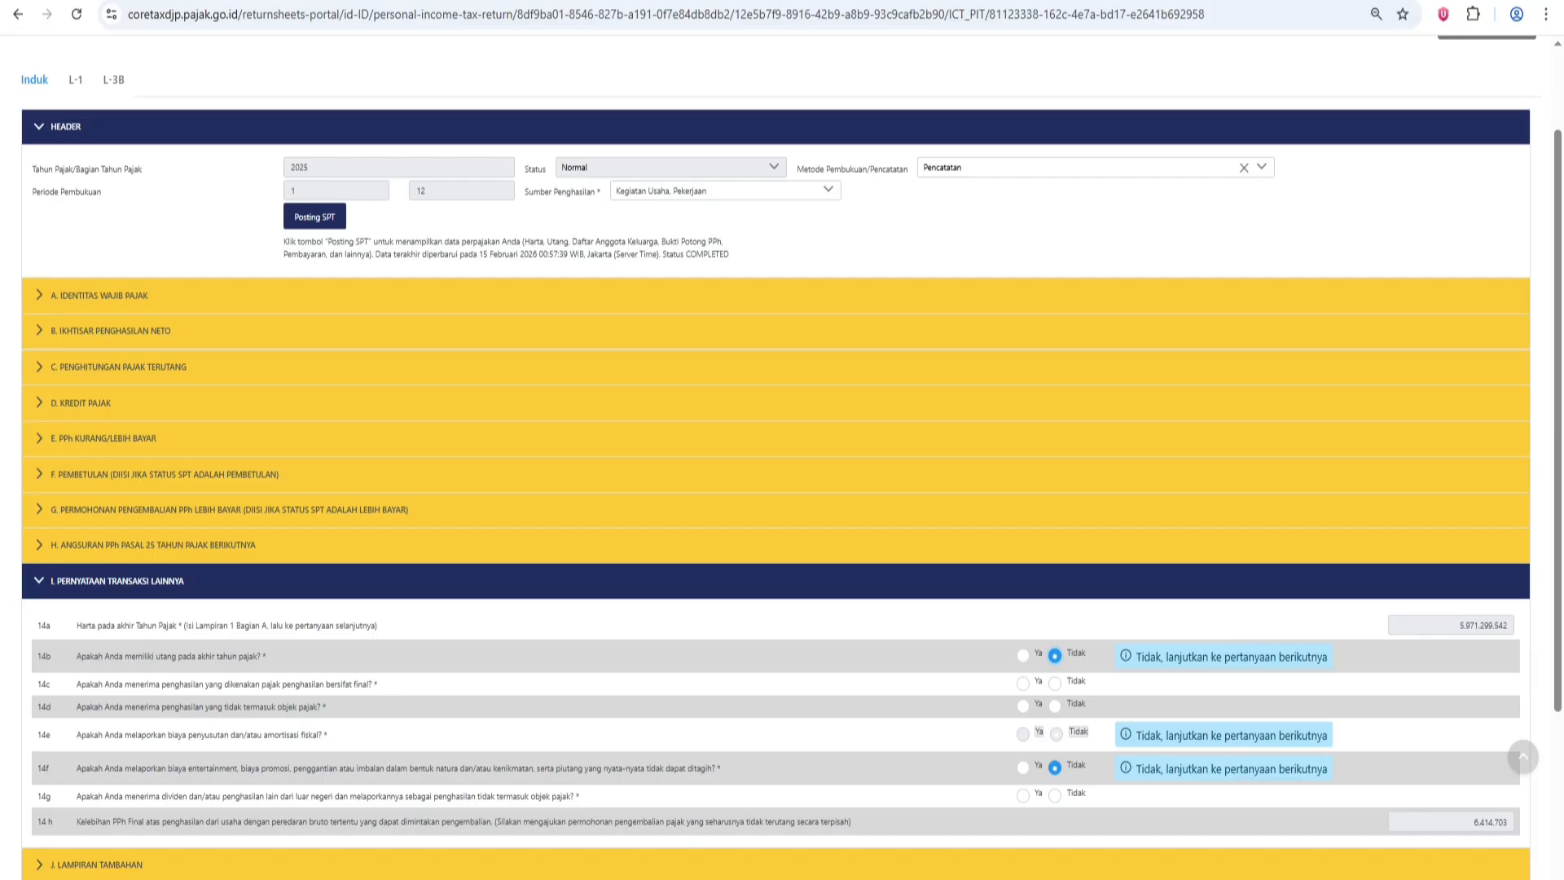
left_click(1054, 683)
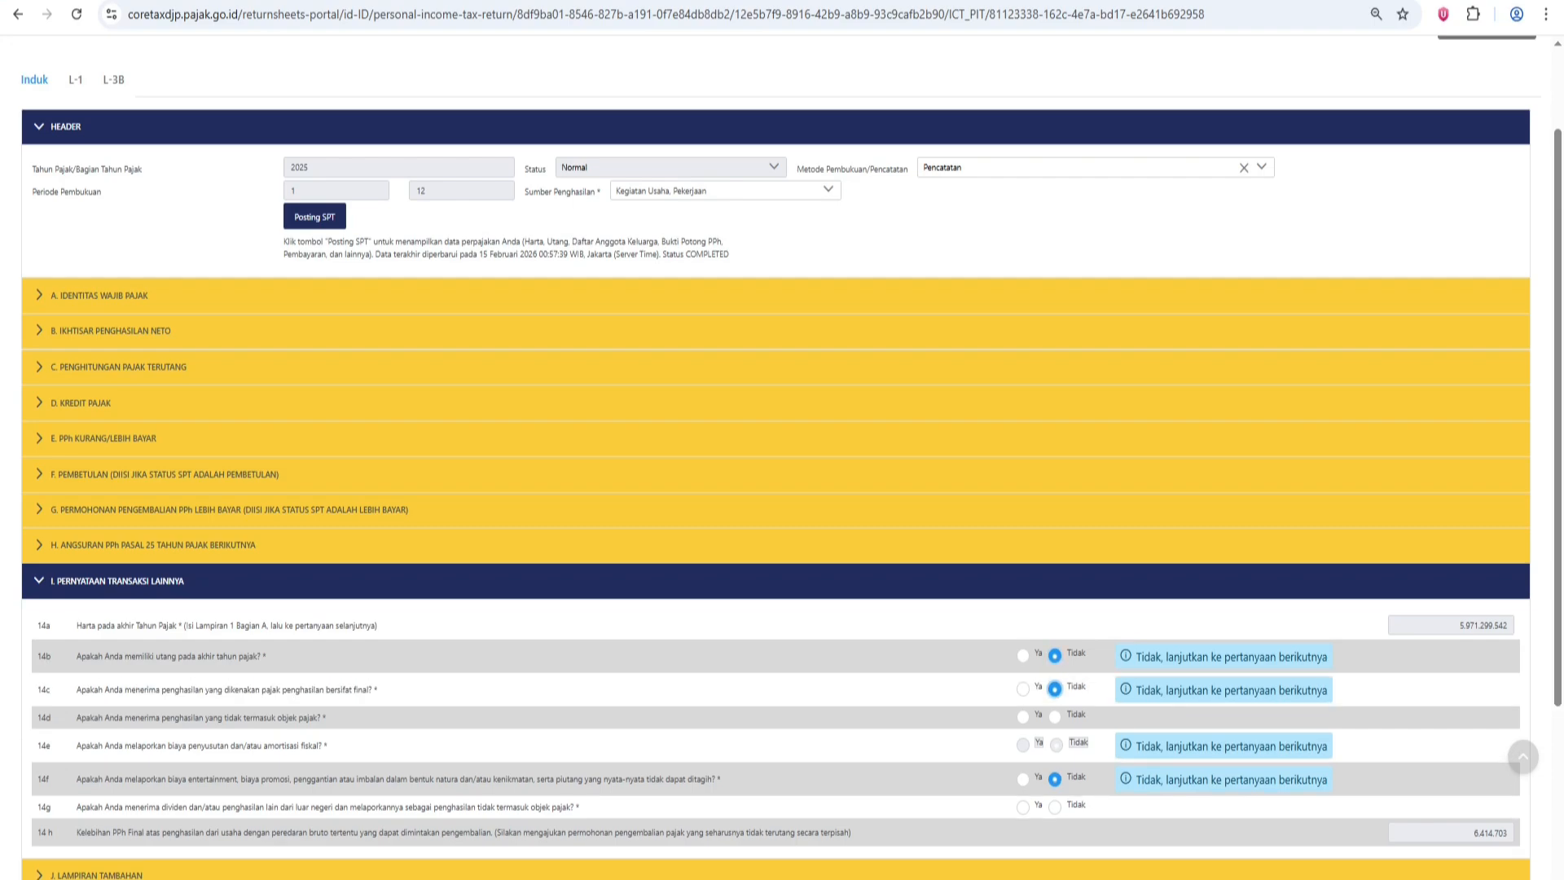
left_click(1054, 717)
scroll(1054, 717, "down", 2)
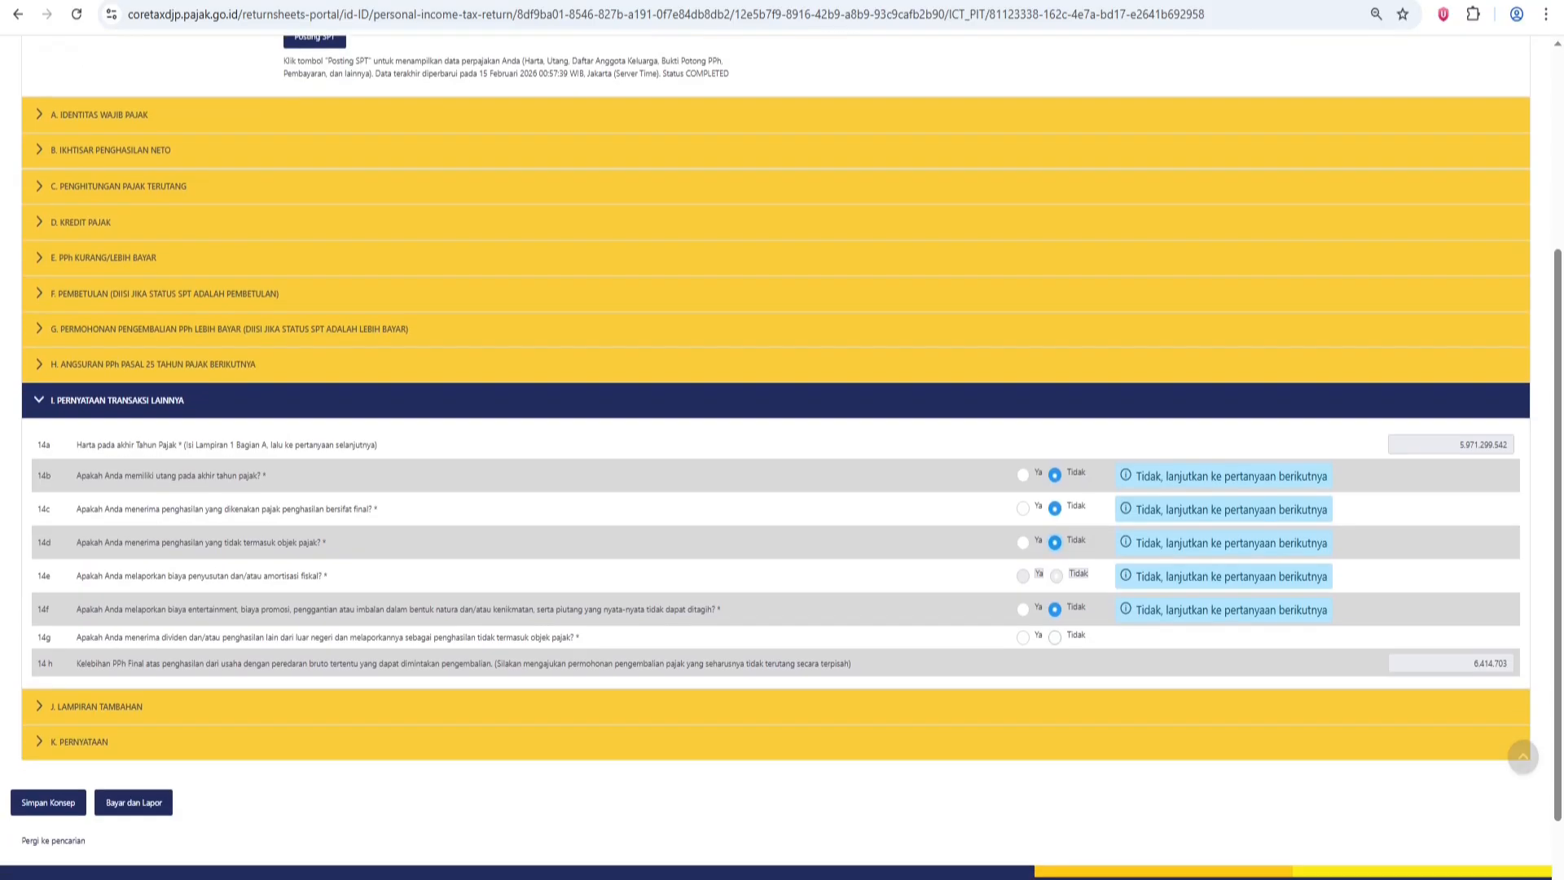
left_click(117, 400)
- Accept the truthfulness declaration in section K (Pernyataan) and save the return as a draft
left_click(96, 617)
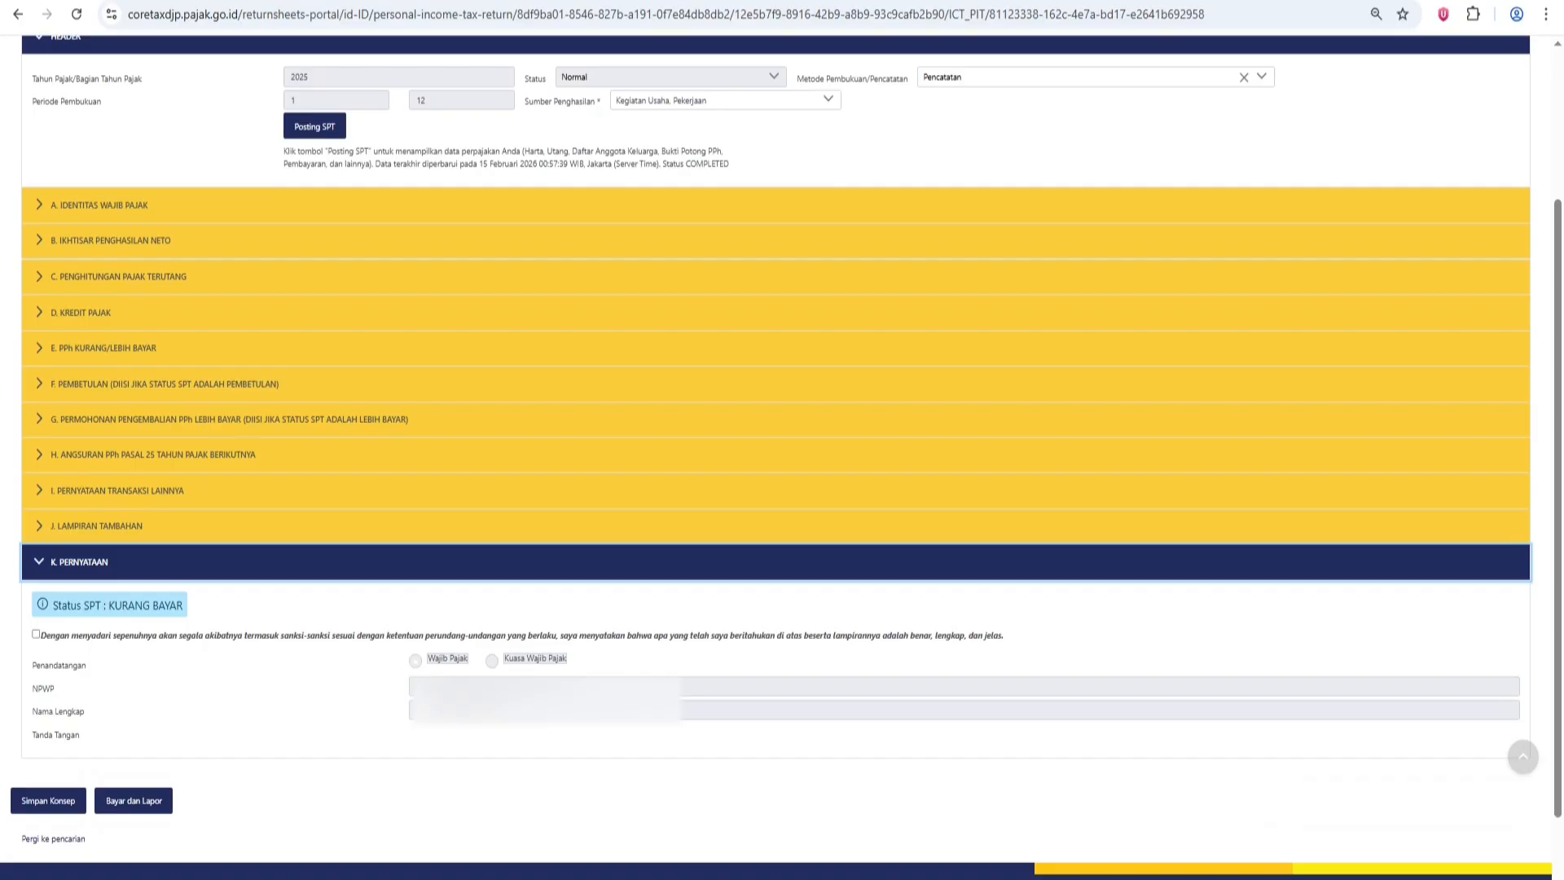
left_click(36, 633)
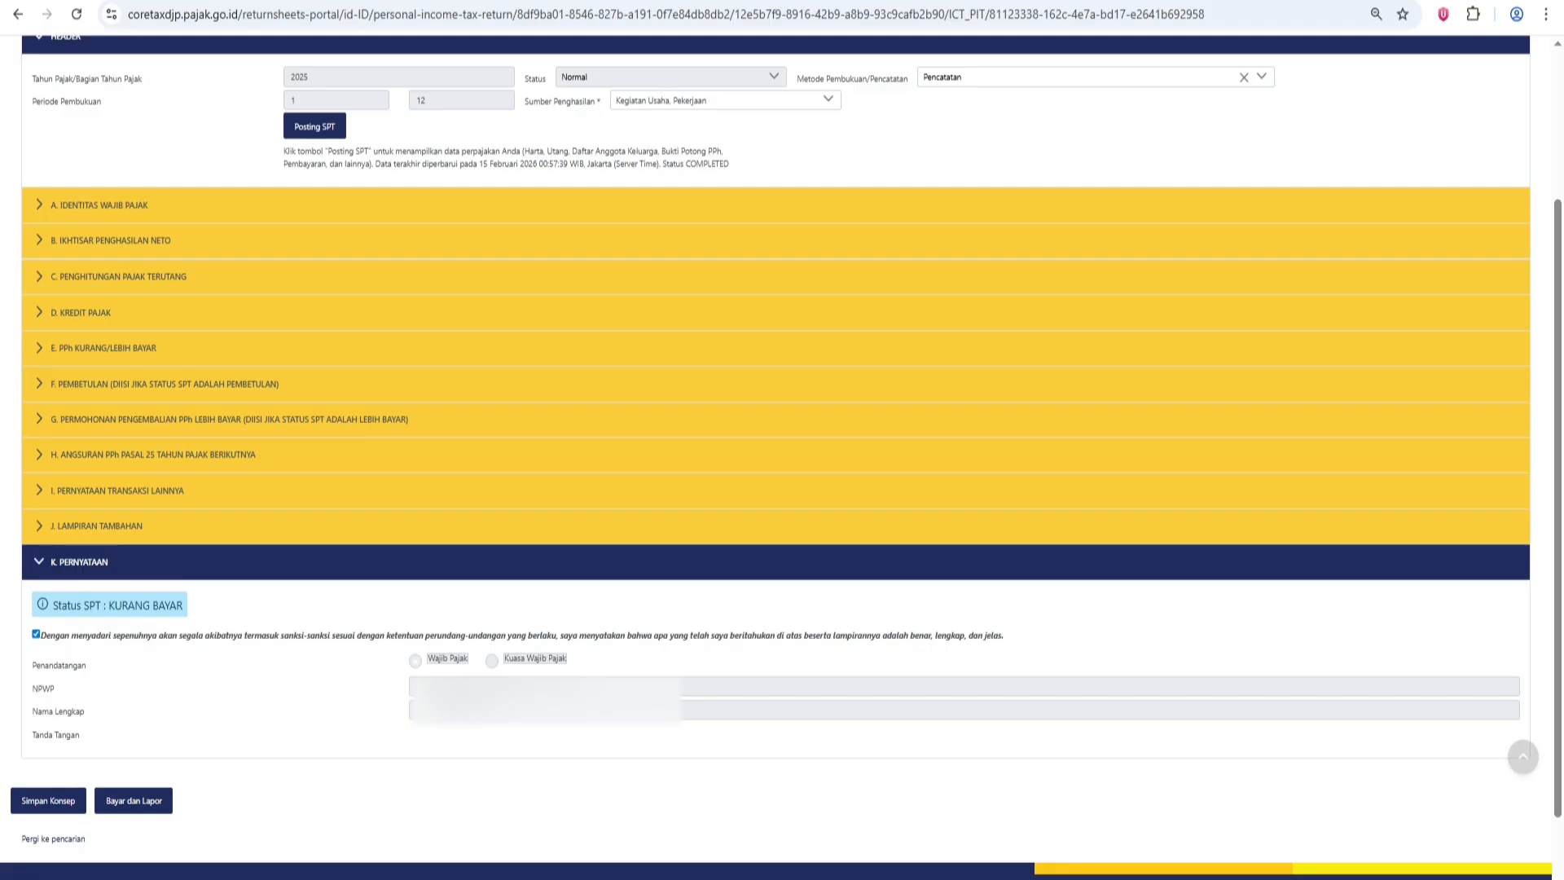
left_click(48, 800)
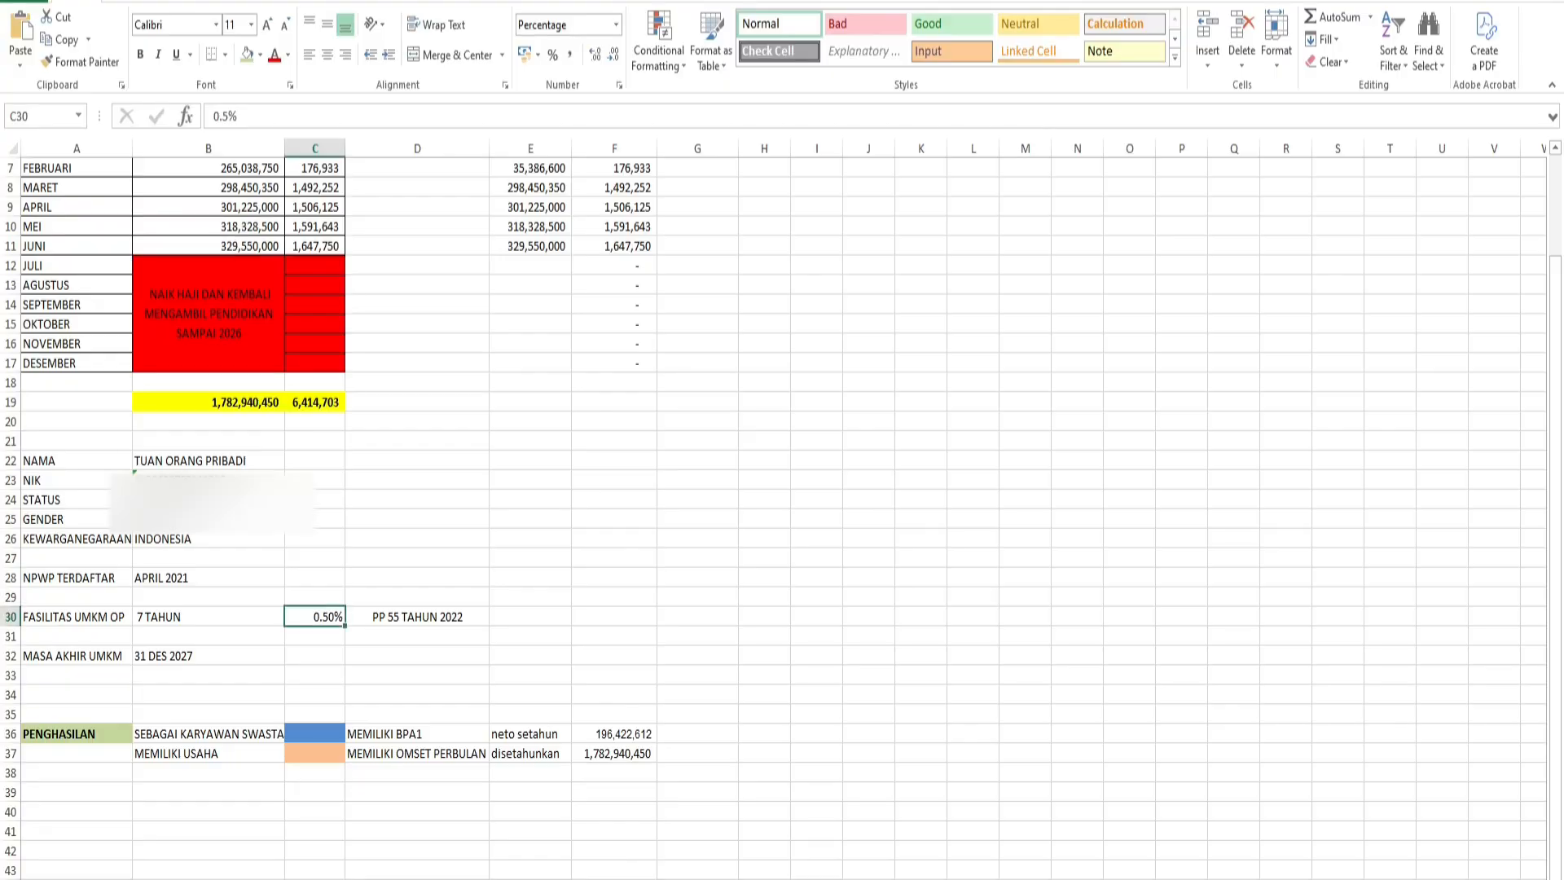
- Compare the monthly turnover and final tax in the Excel workbook with the SELISIH (e-f-g) row in section A of L-3B
scroll(782, 488, "up", 2)
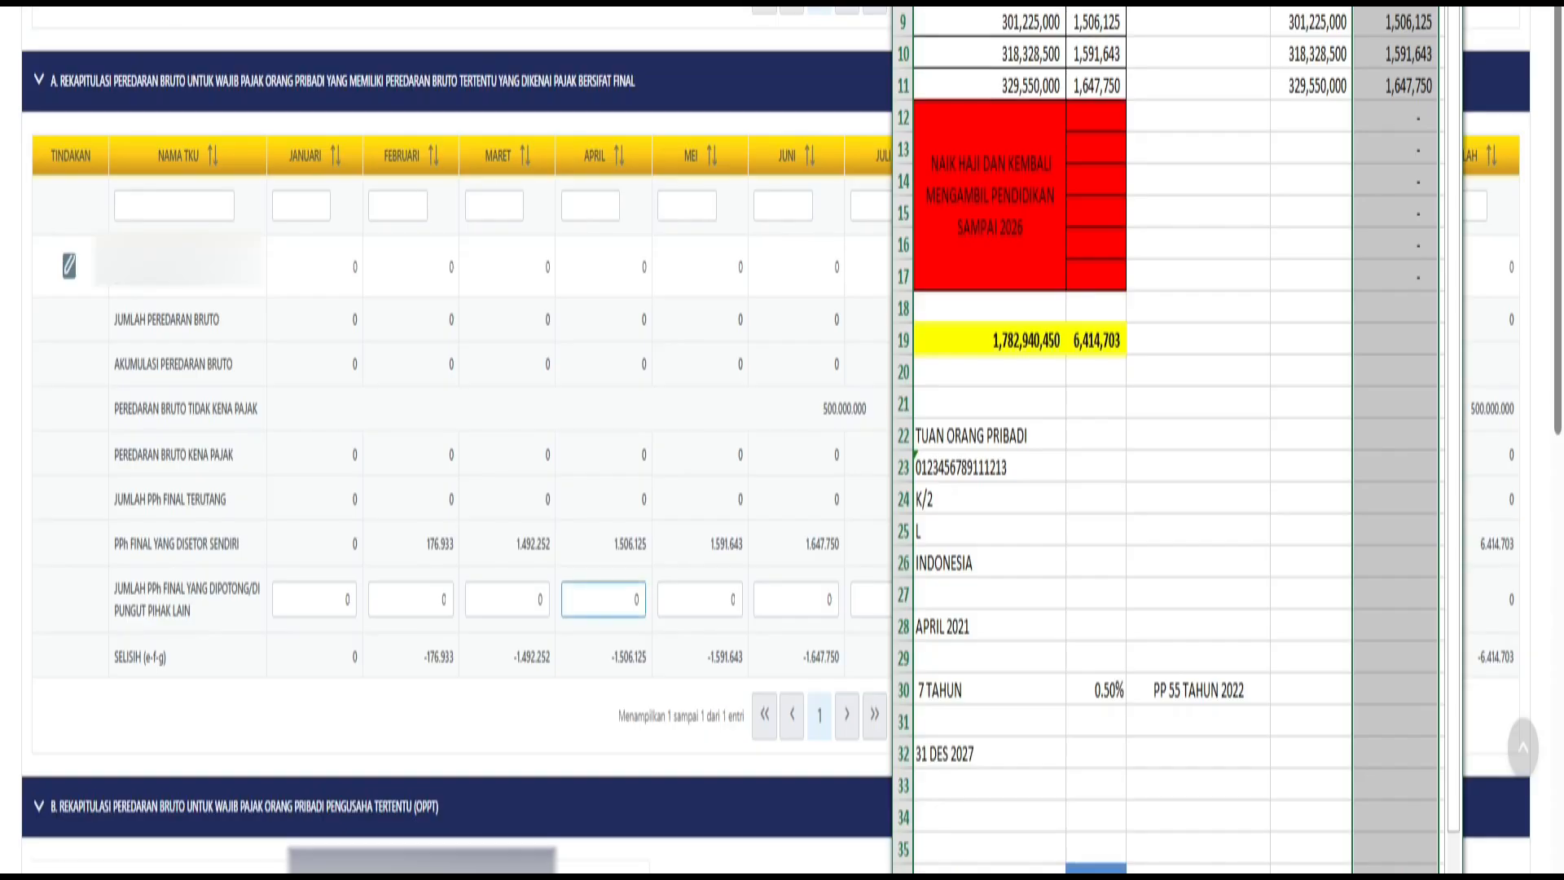
left_click(1394, 10)
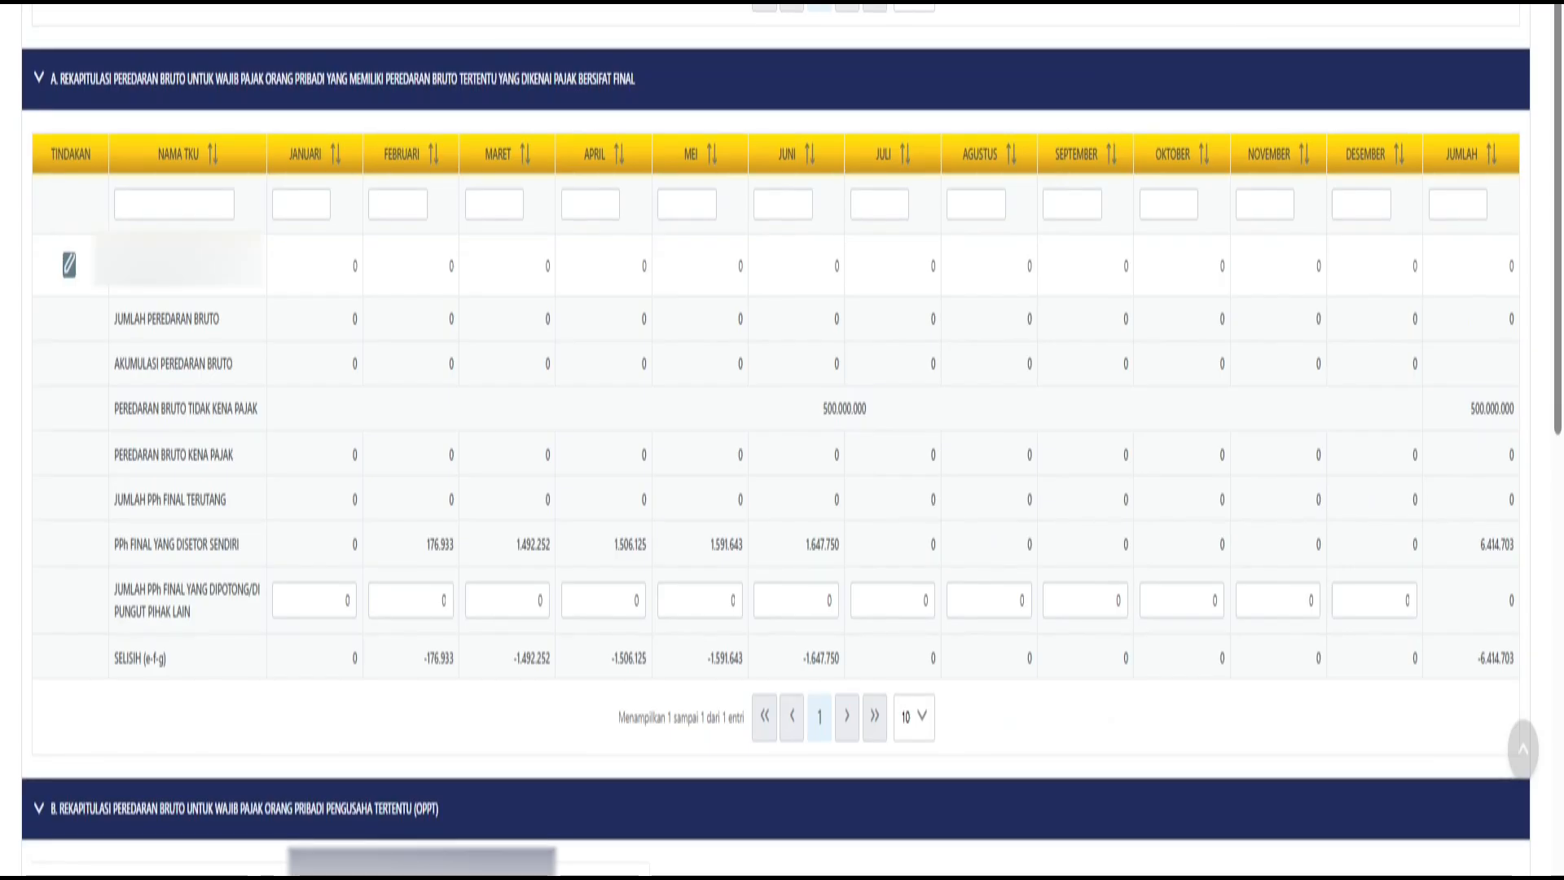
left_click_drag(114, 658, 1505, 658)
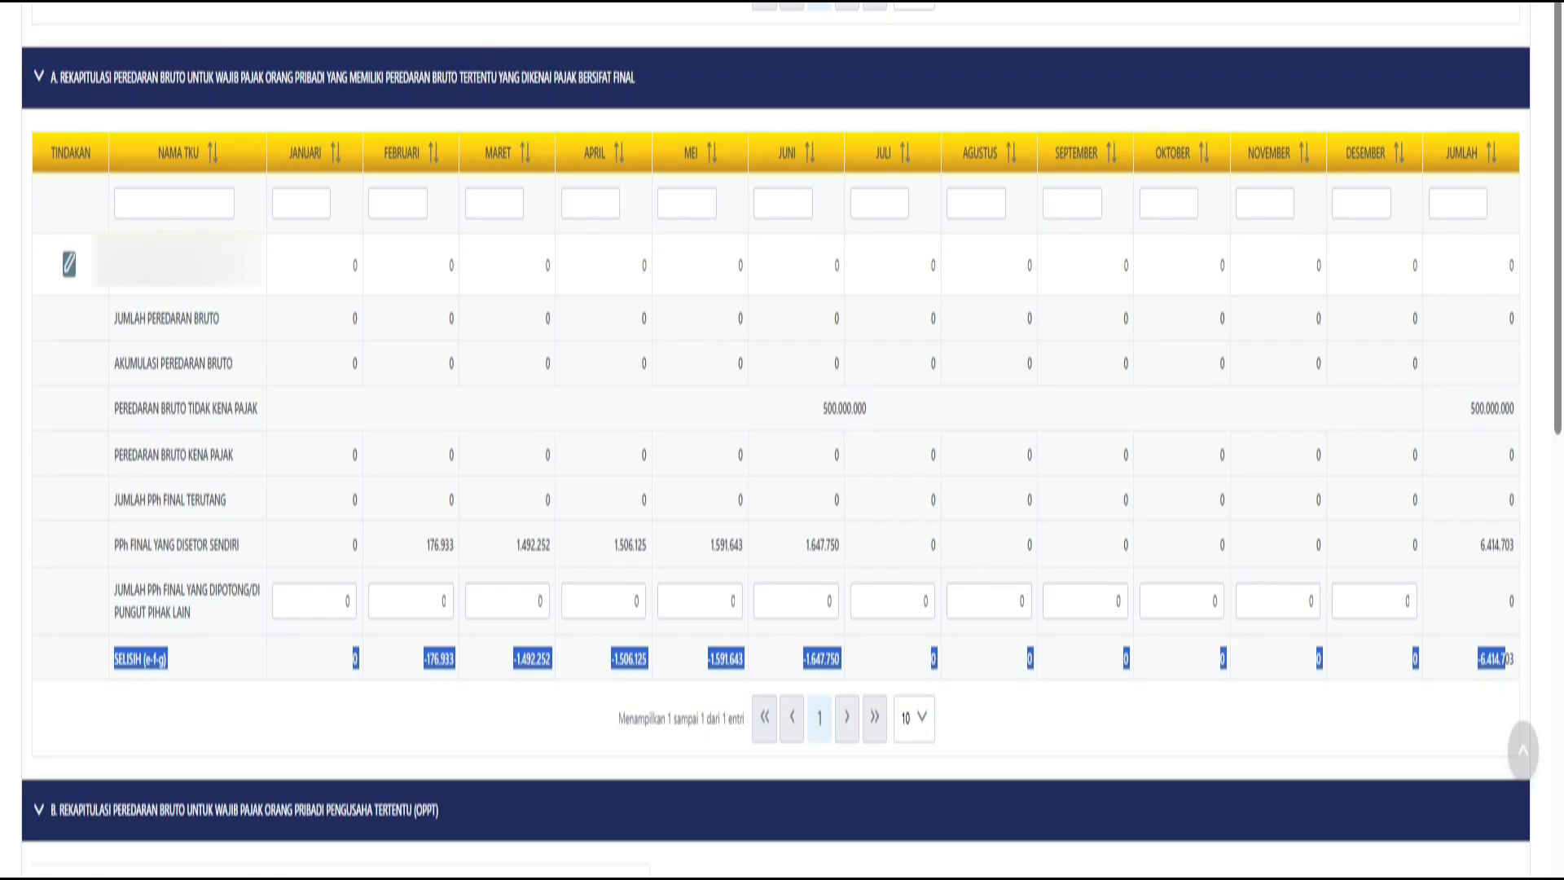
left_click(1505, 658)
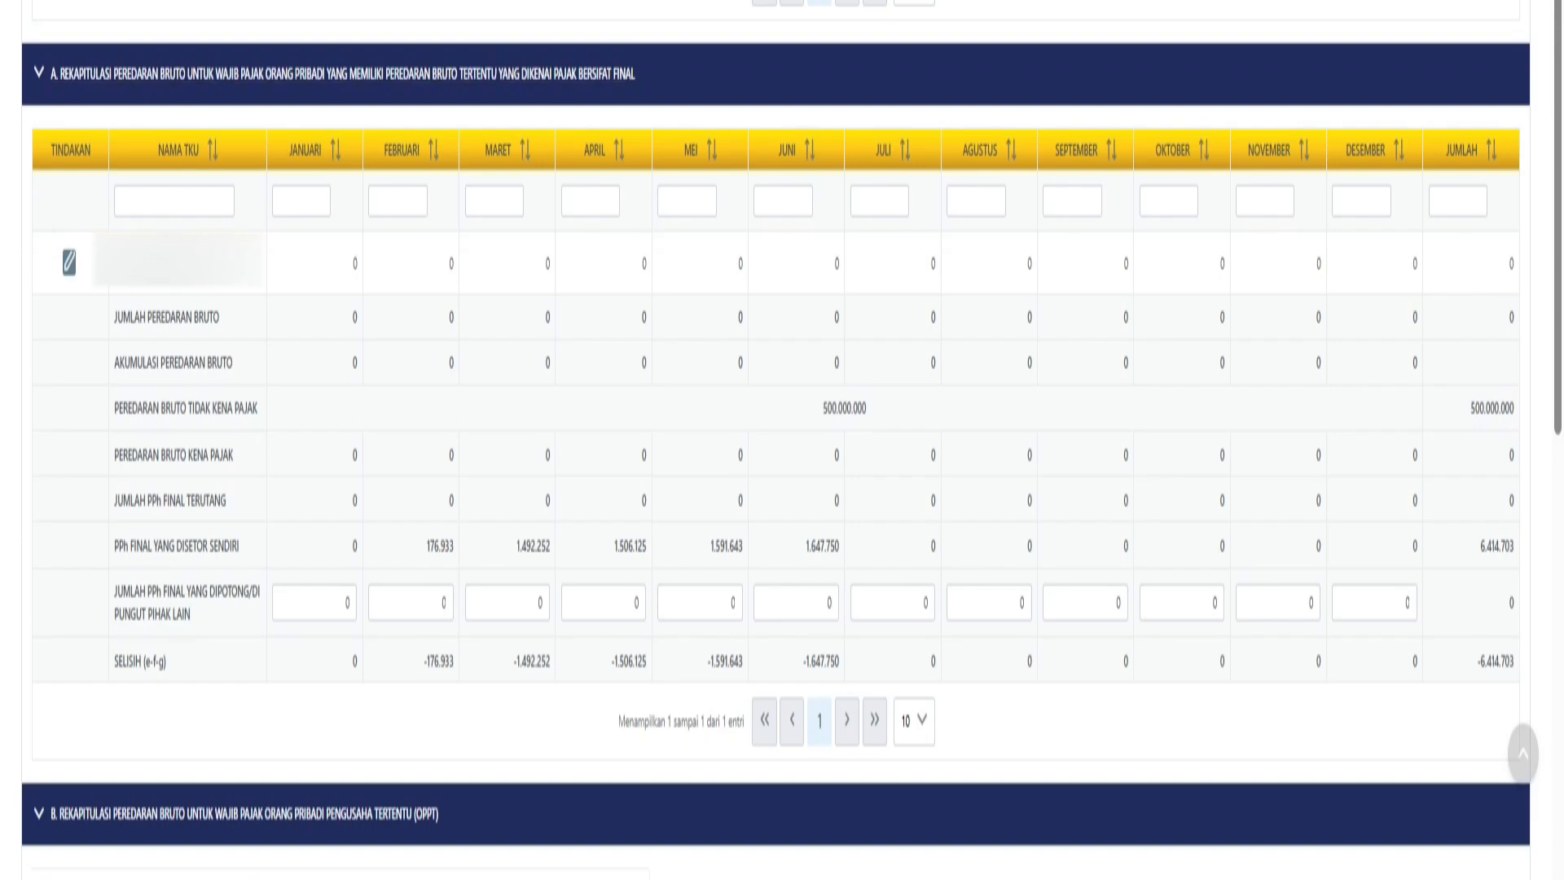
left_click_drag(420, 660, 839, 661)
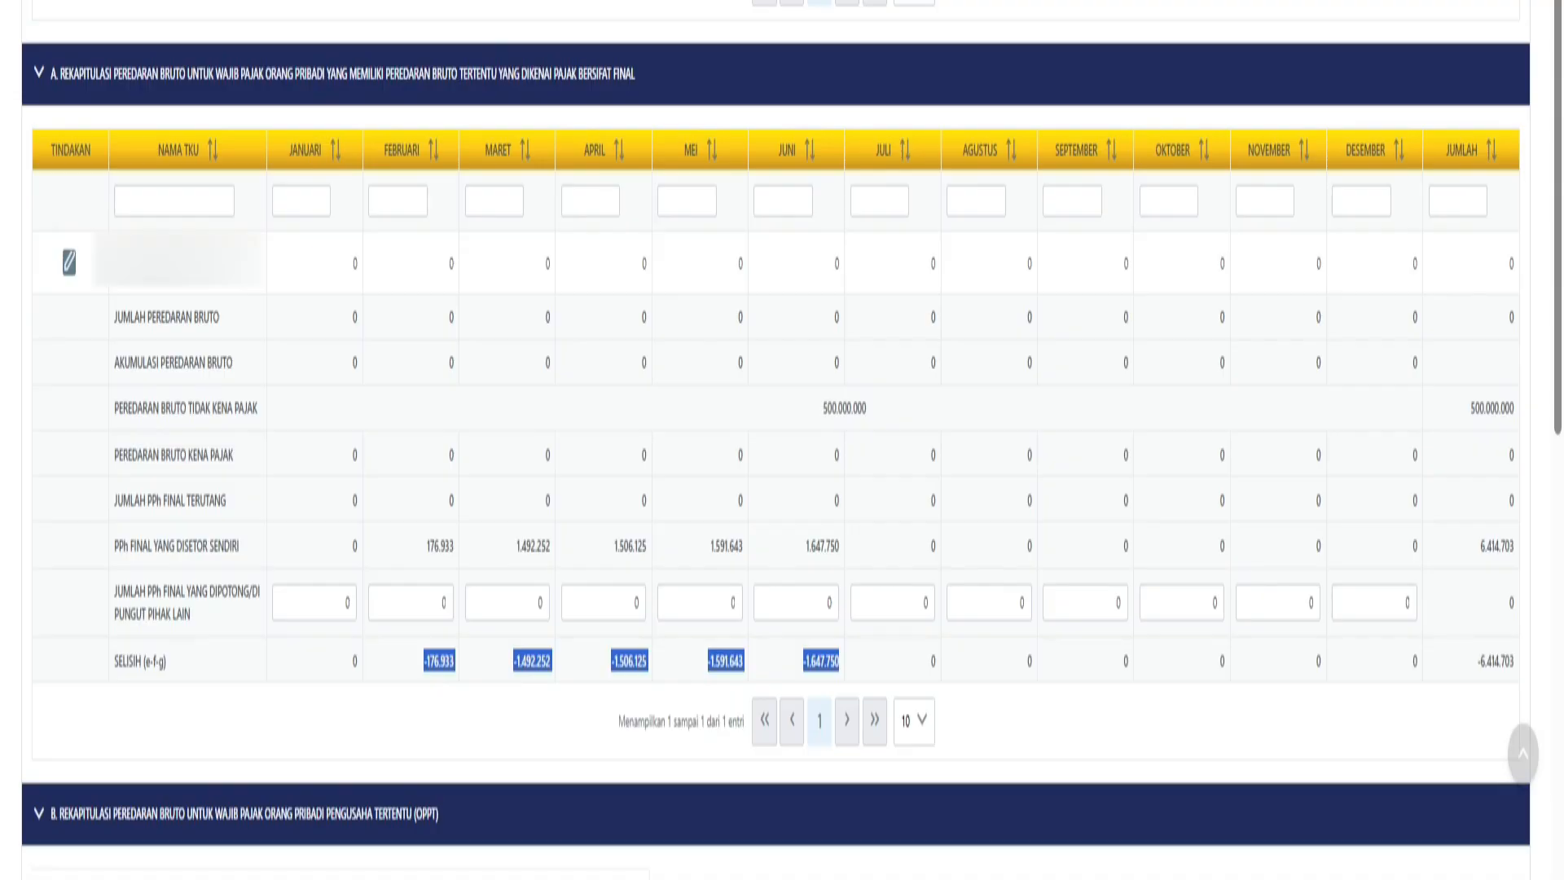
left_click(839, 661)
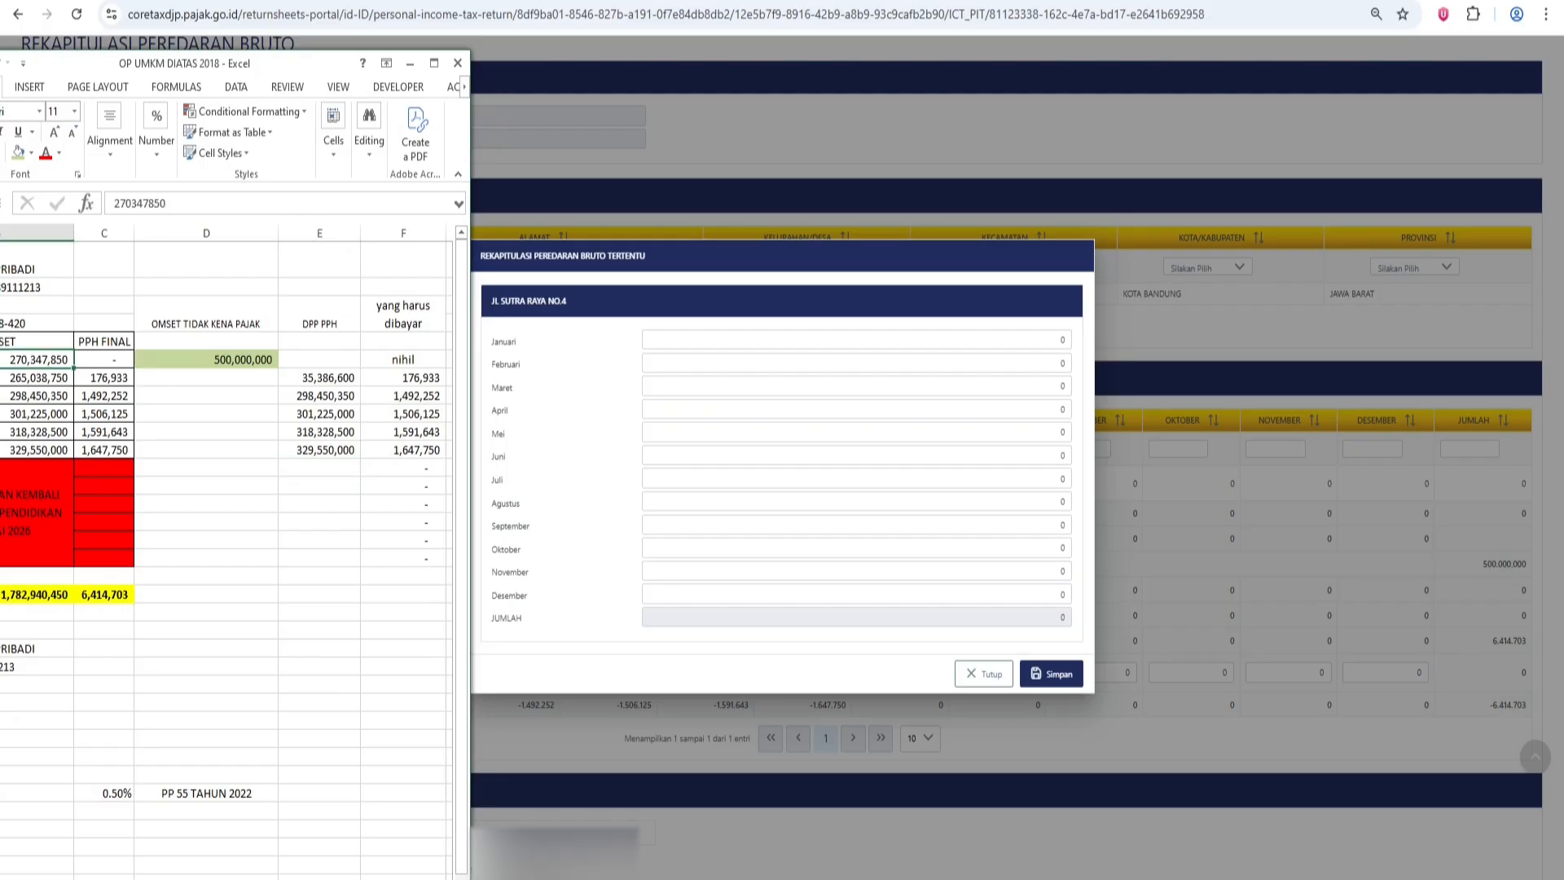
- Enter the January to June gross turnover as 270.347.850, 265.038.750, 298.450.350, 301.225.000, 318.328.500 and 329.550.000, and save the recapitulation
double_click(140, 203)
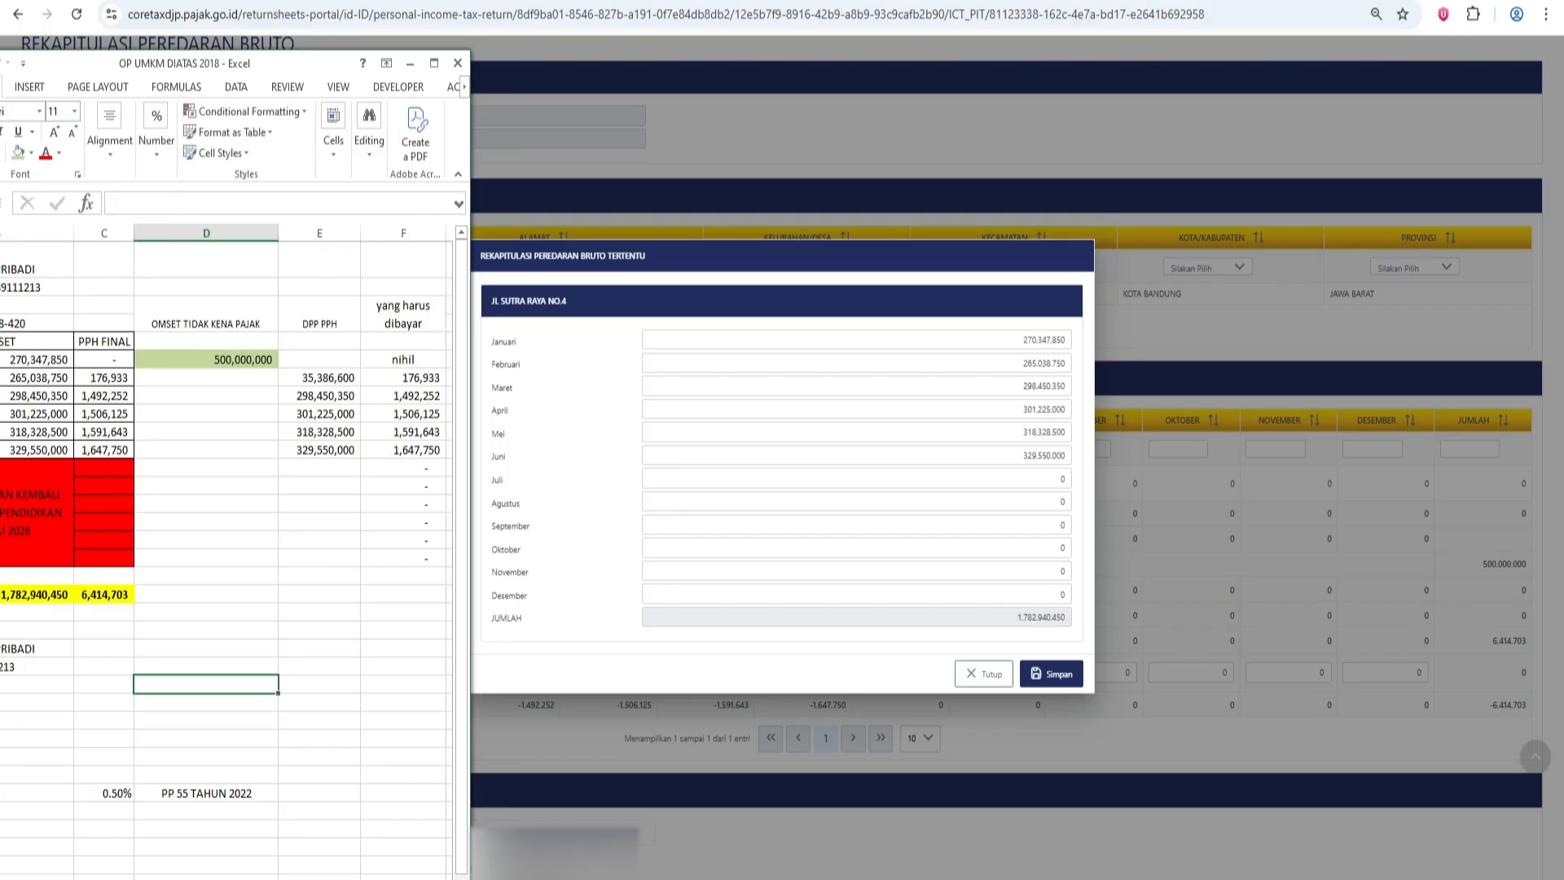
left_click(36, 594)
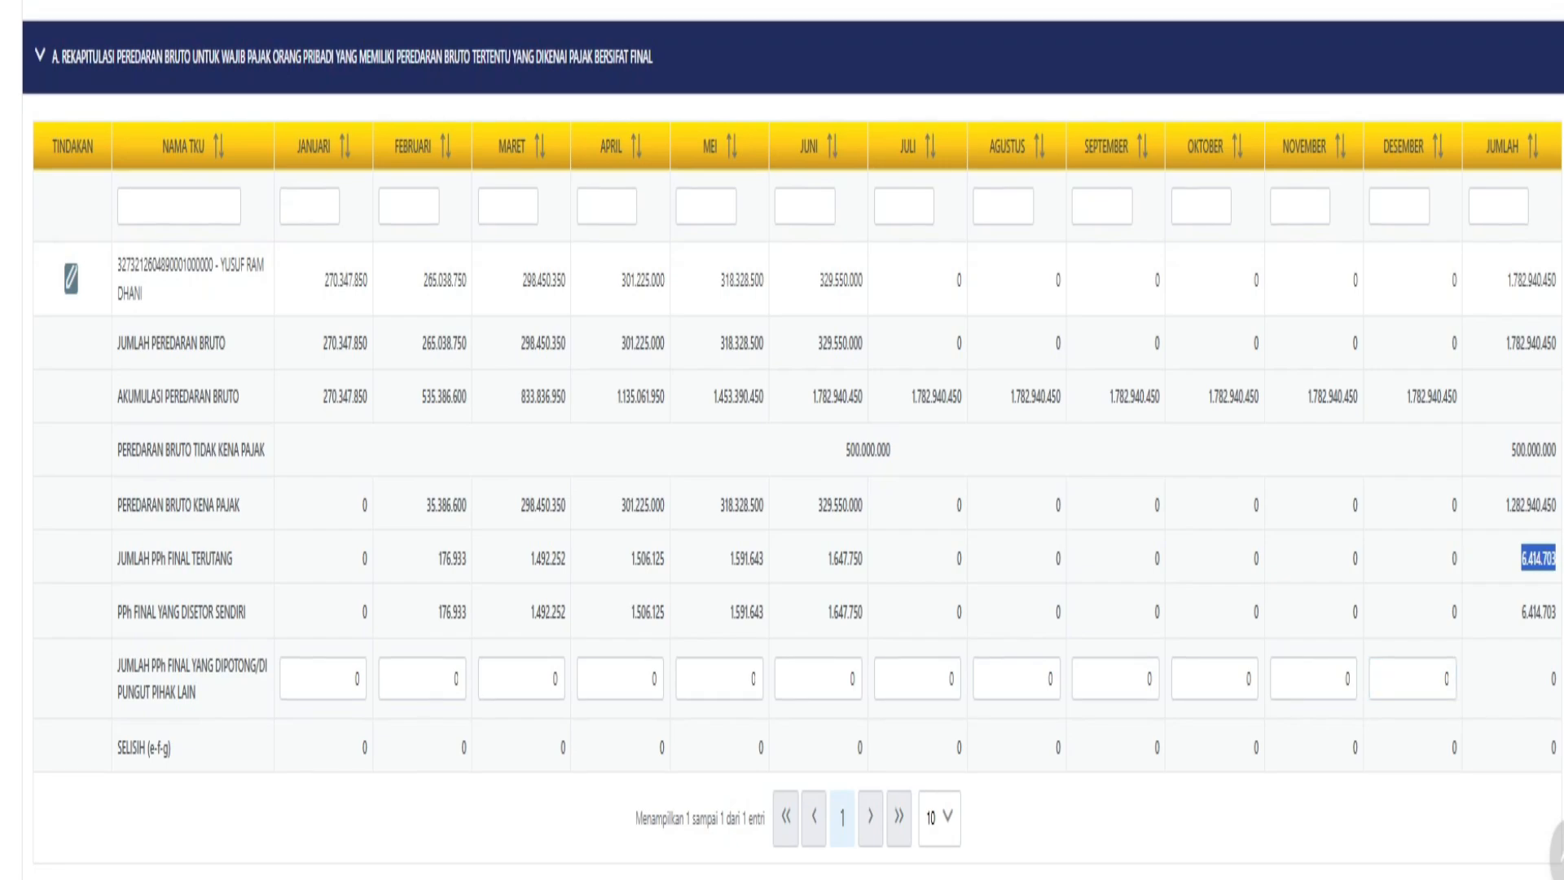
key("alt+Tab")
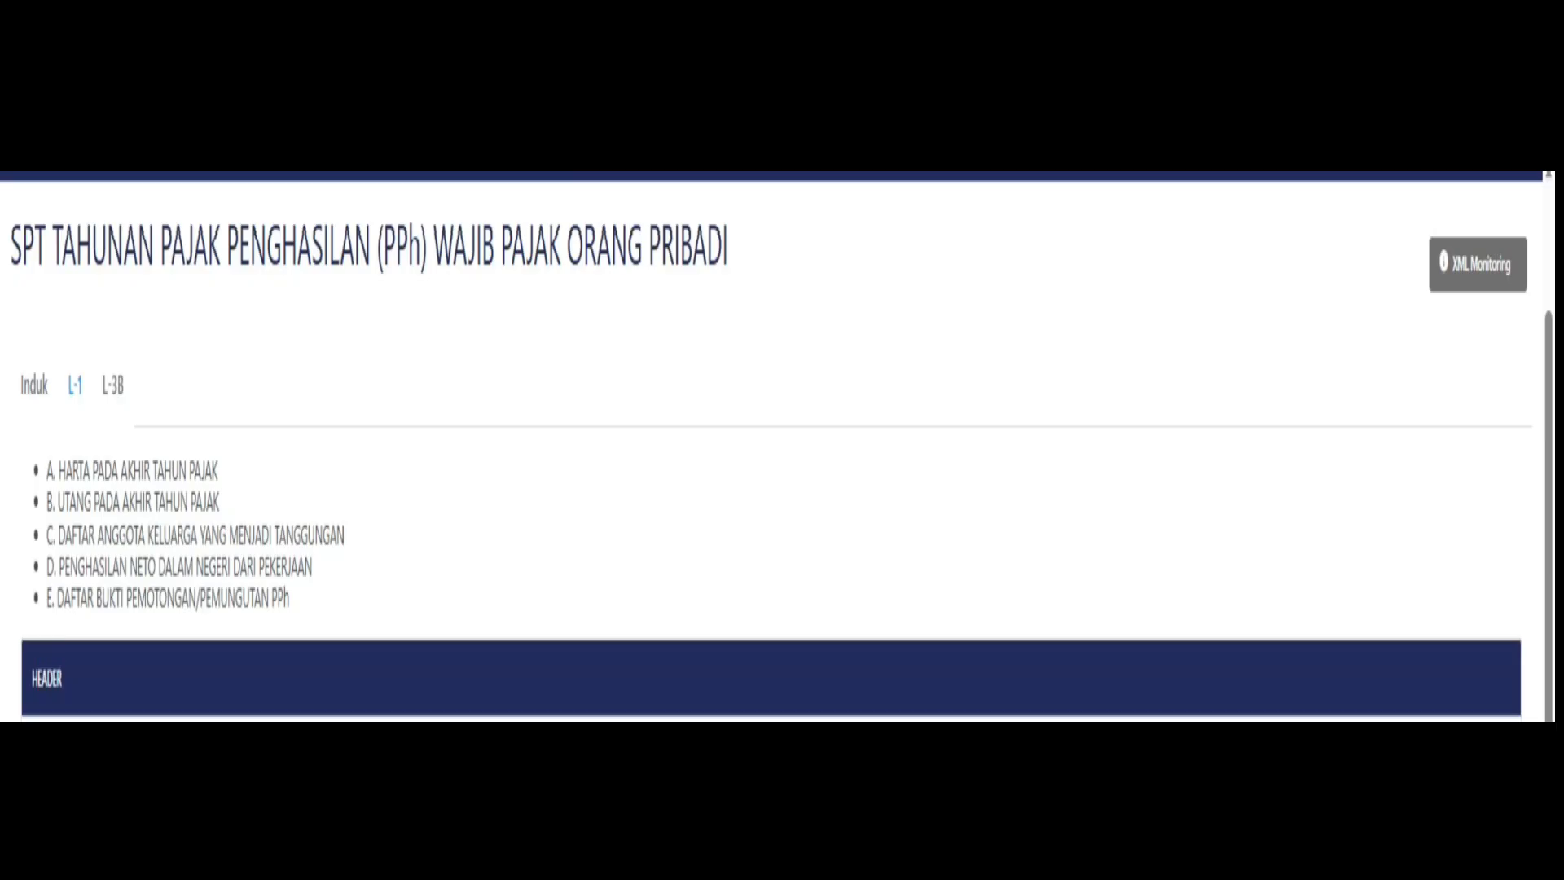
- Review the sections listed in attachment L-1, from year-end assets (A) to domestic net income from employment (D)
left_click_drag(46, 470, 220, 503)
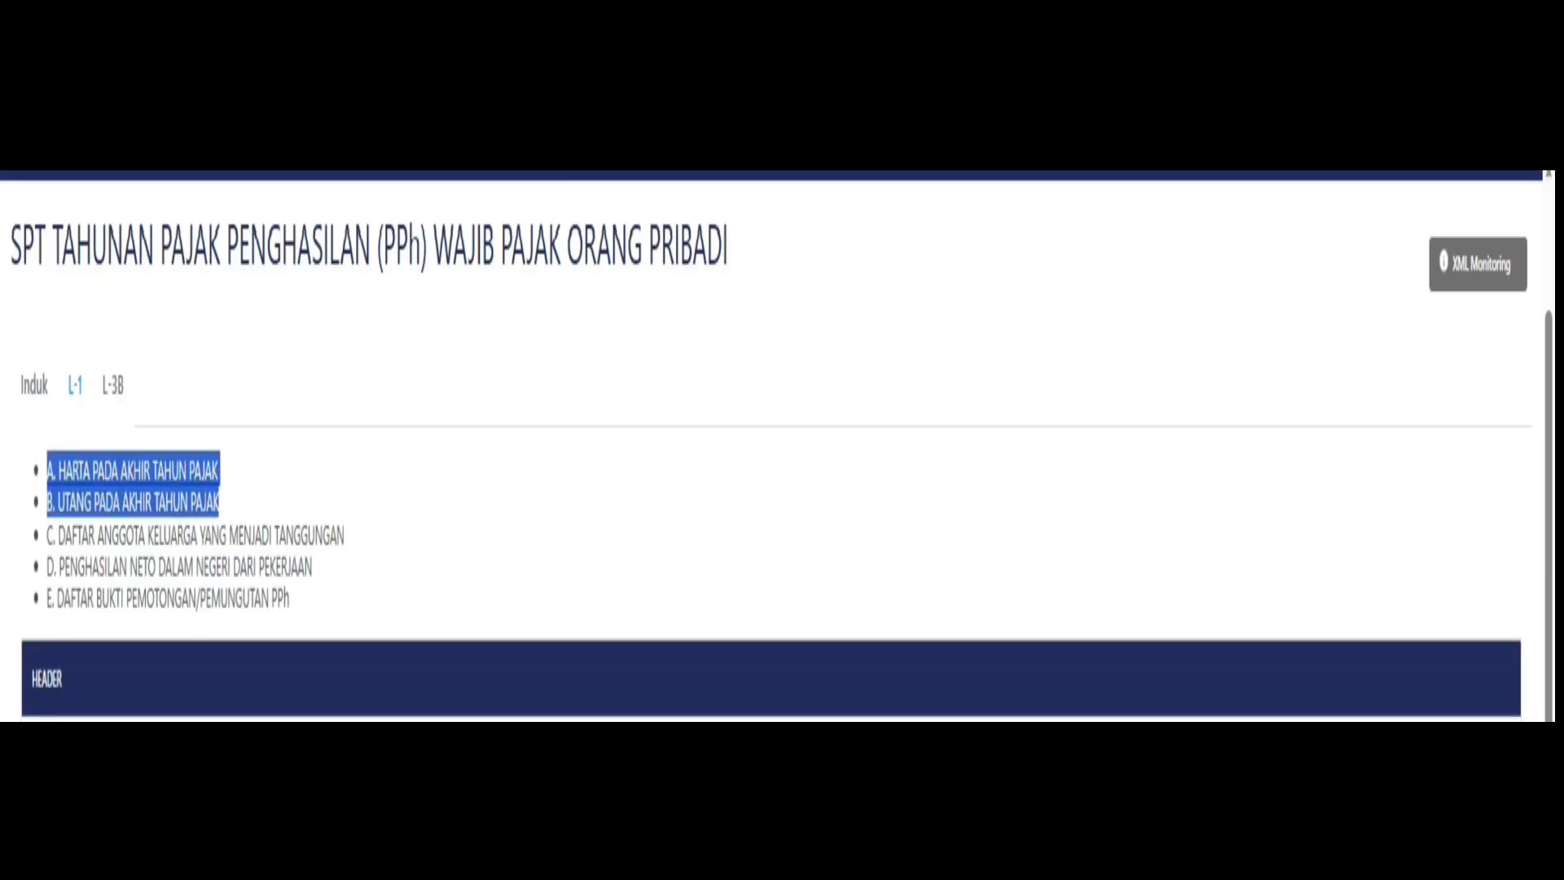
left_click_drag(220, 503, 343, 535)
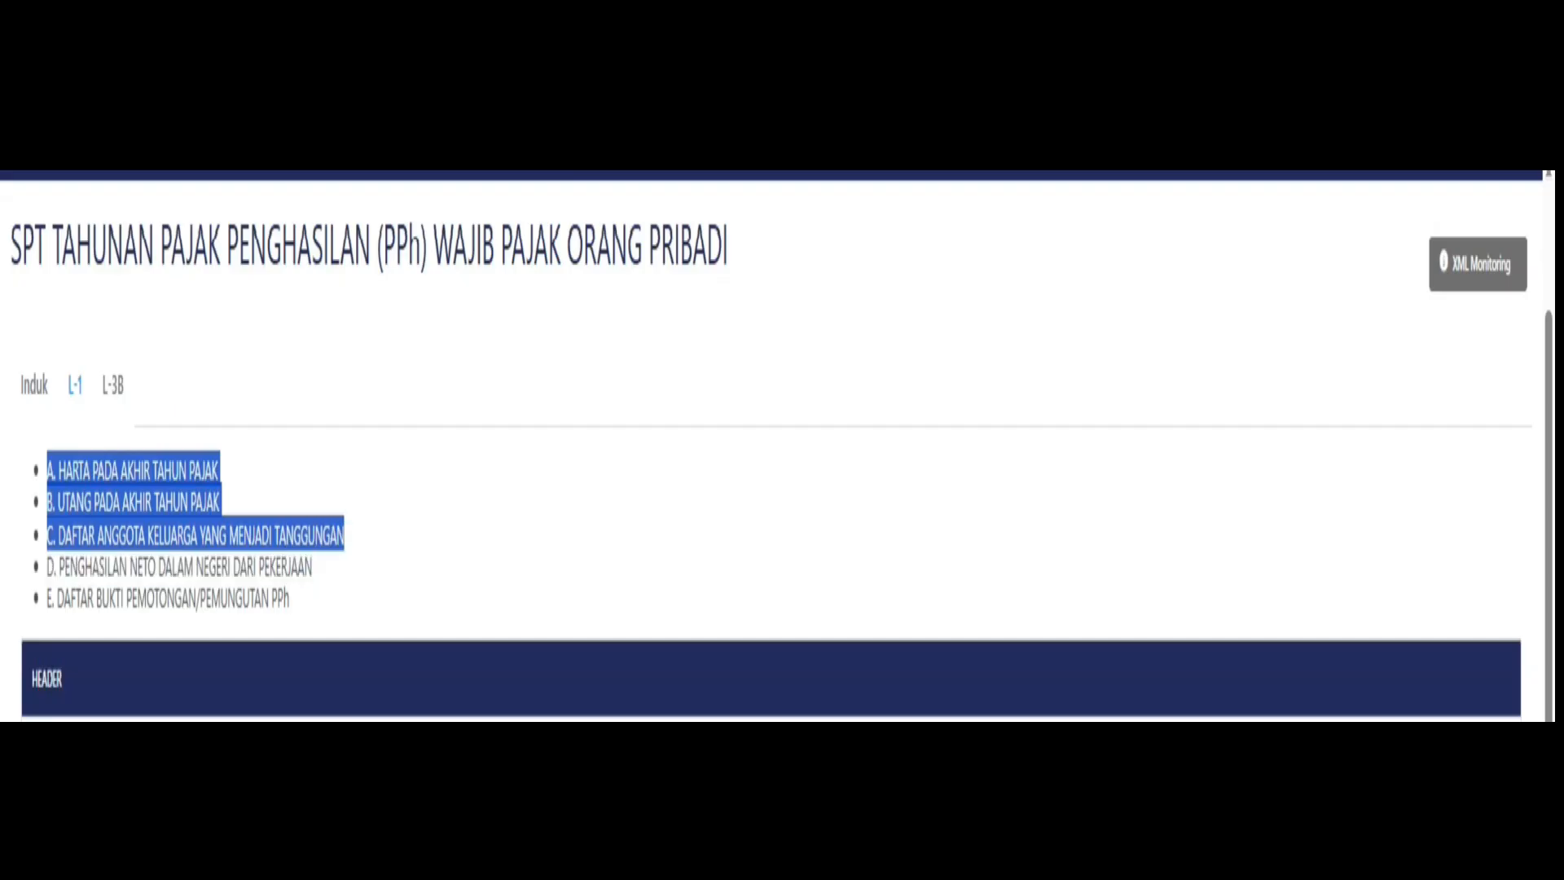
left_click(350, 537)
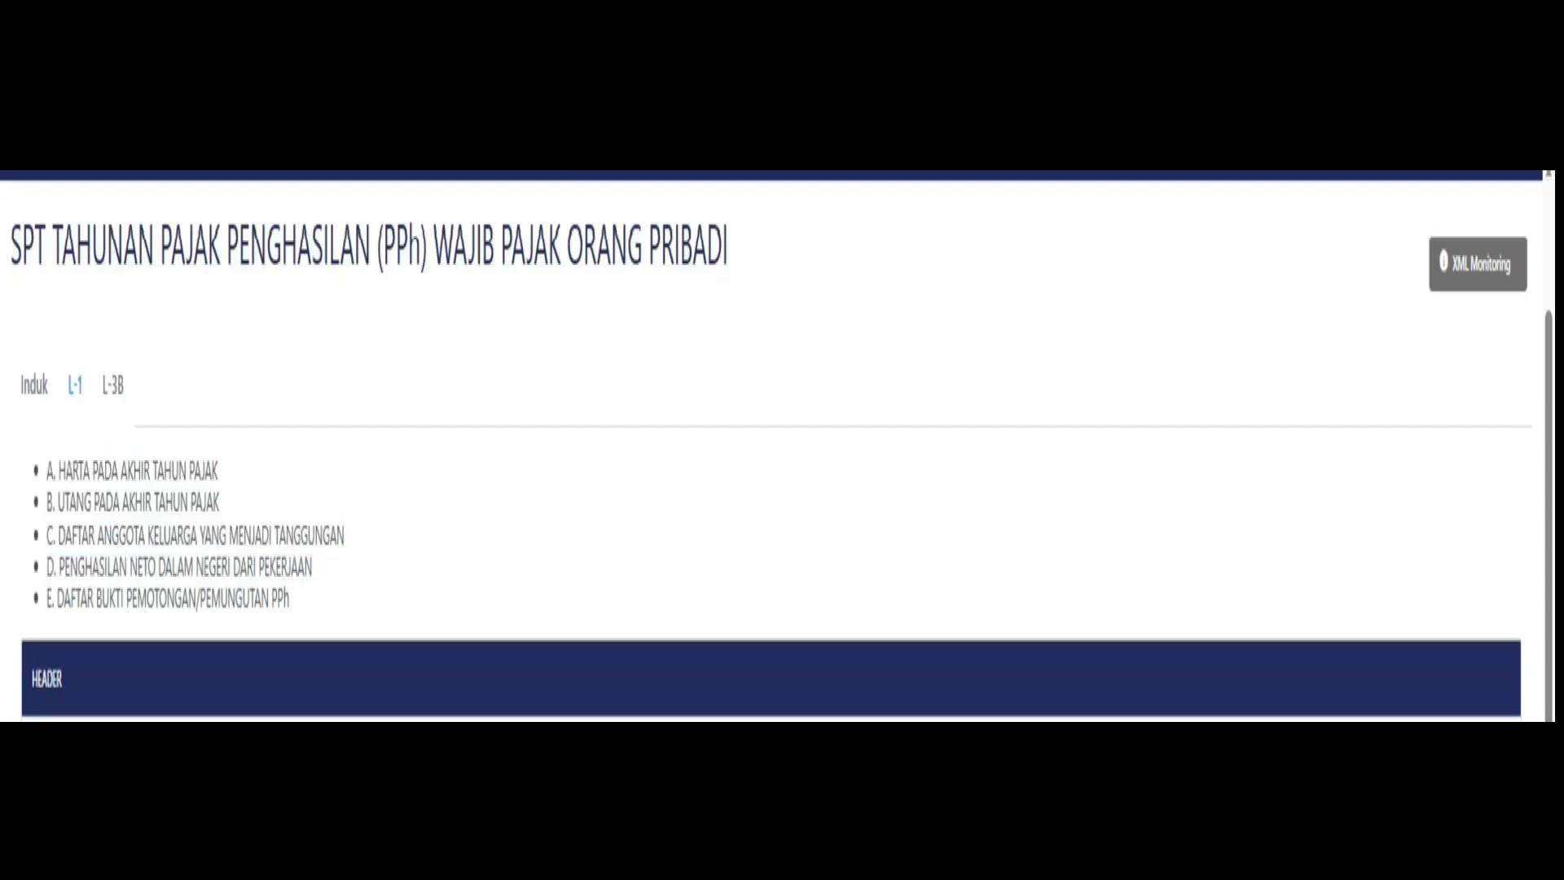
left_click_drag(46, 567, 312, 567)
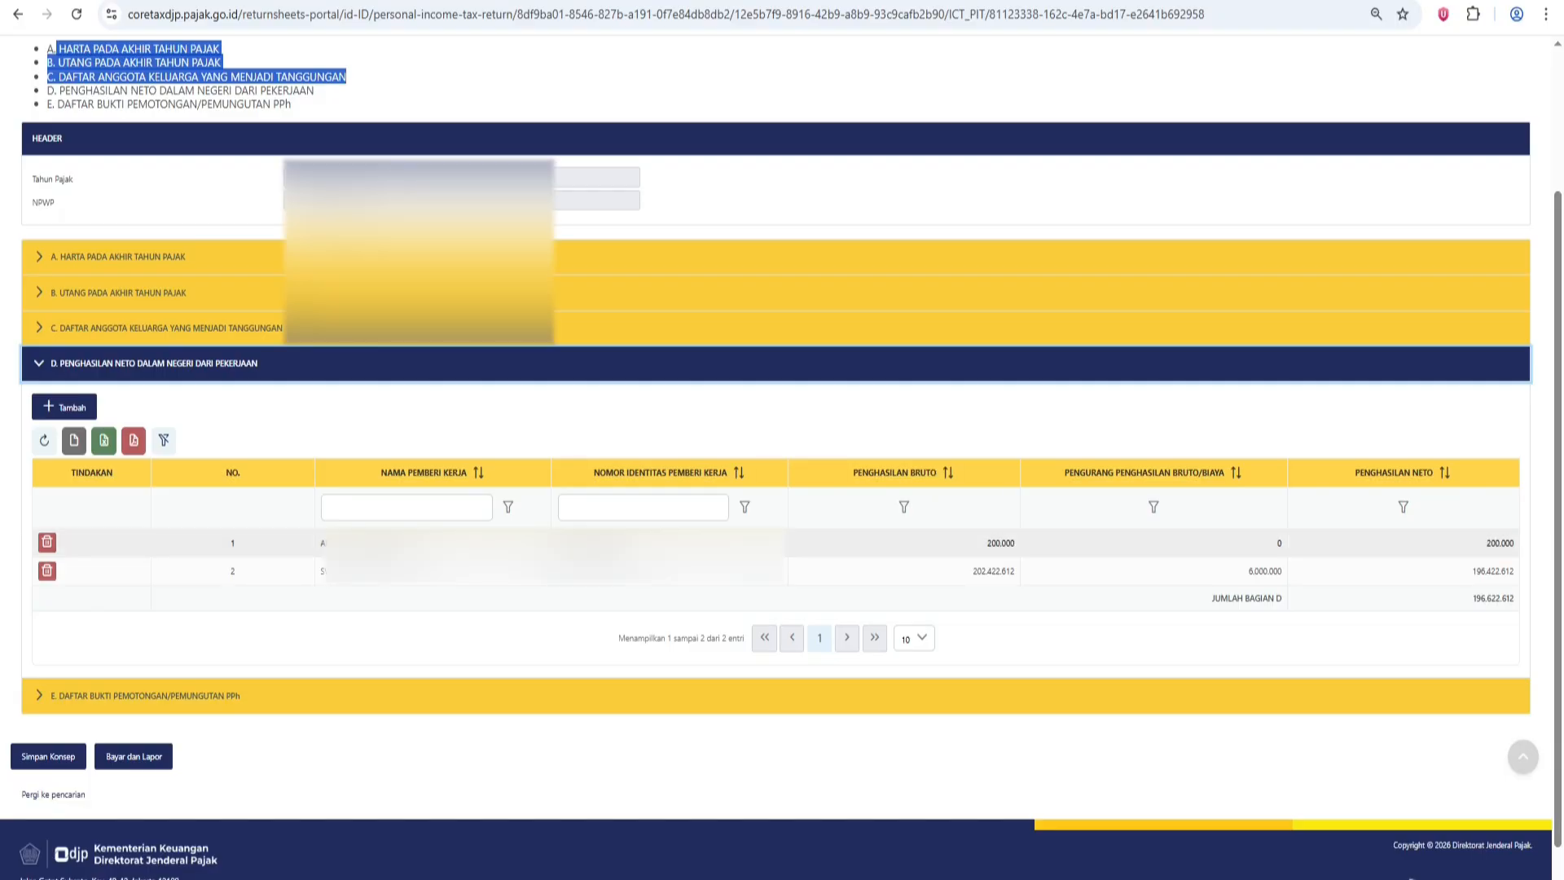
- Delete the 200.000 employment income entry from section D of L-1 and save the draft with section E open
left_click(522, 424)
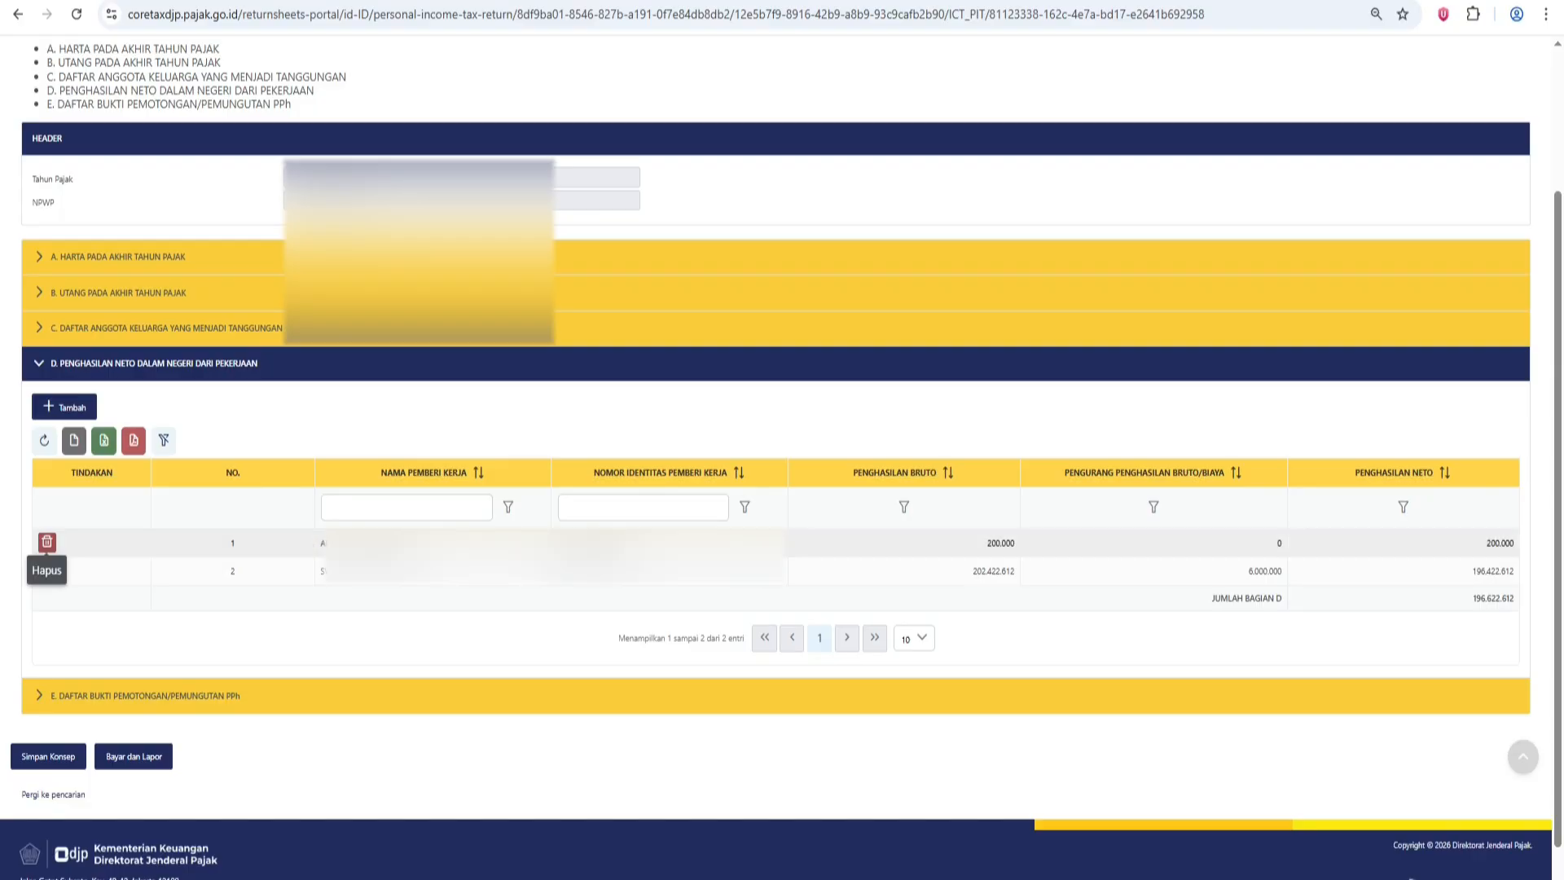
left_click(46, 542)
left_click(223, 618)
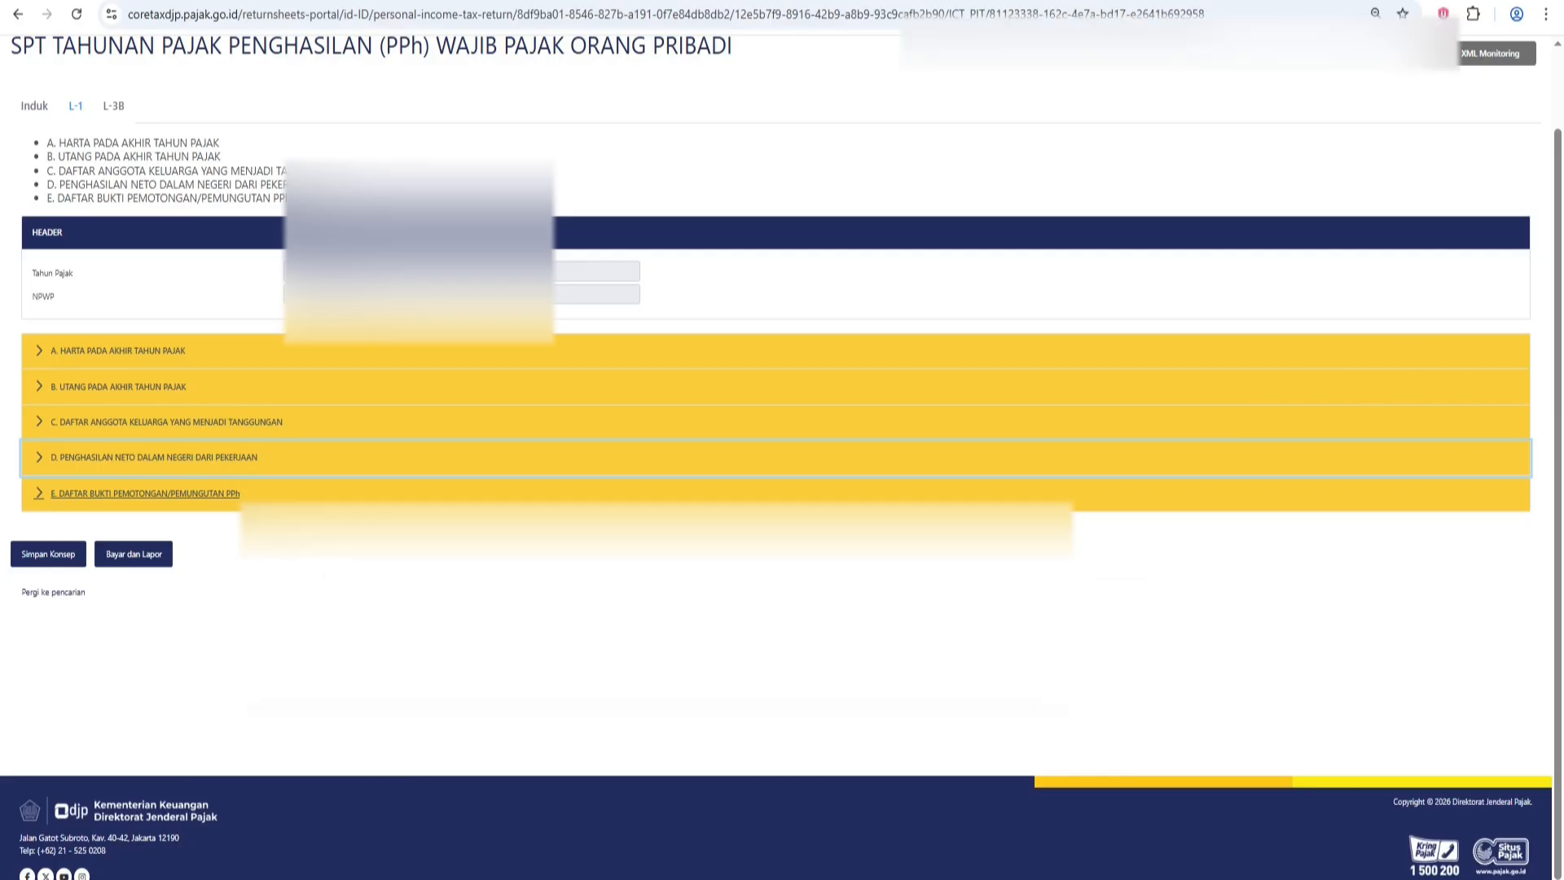
left_click(145, 493)
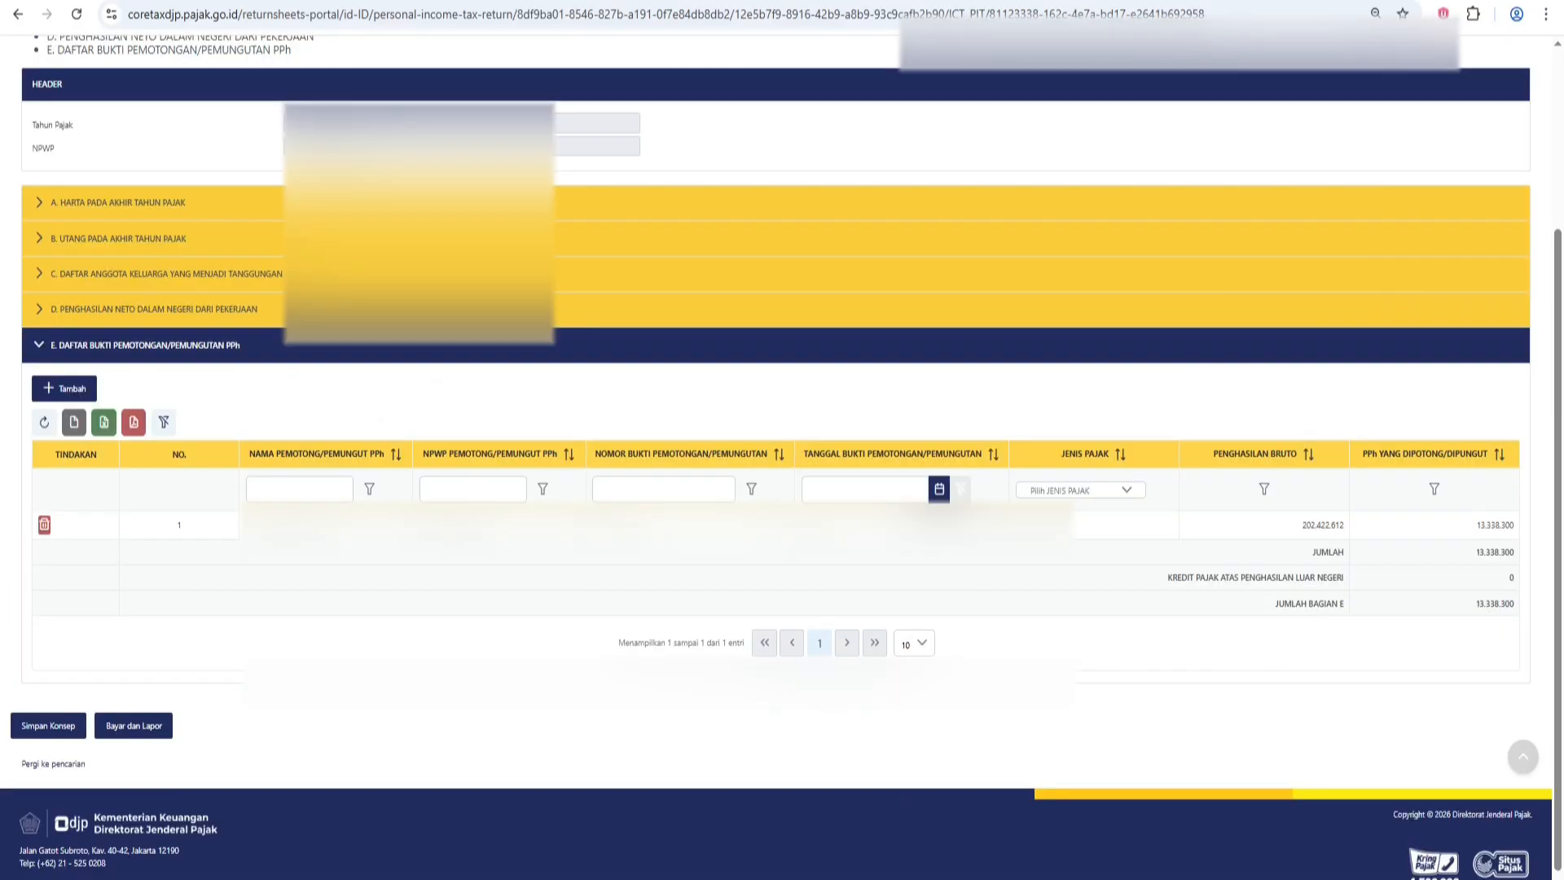
left_click(48, 725)
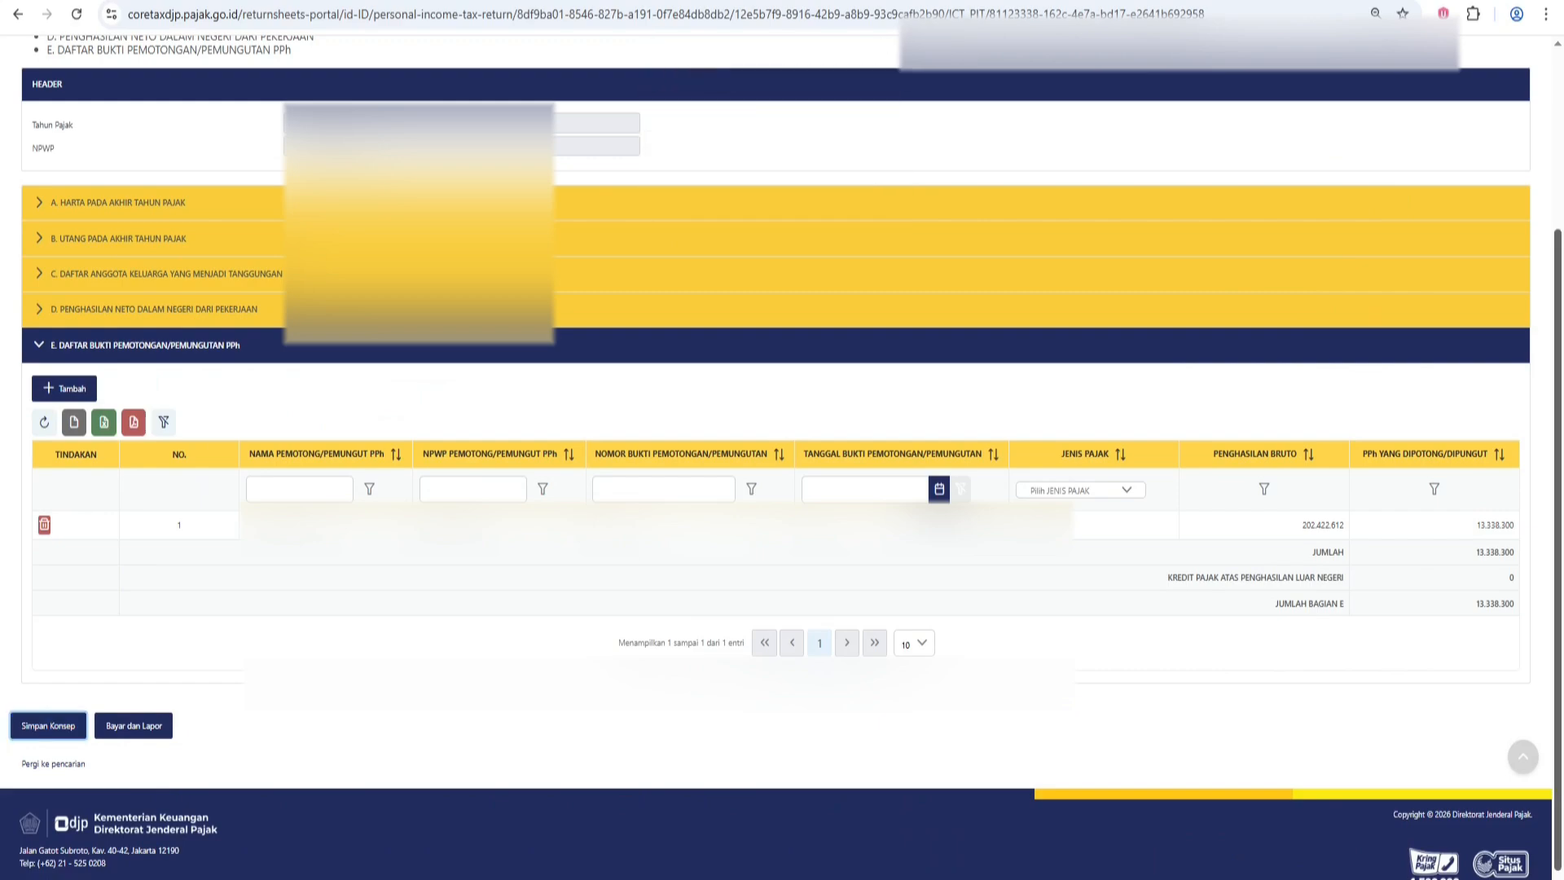
- Return to the main form (Induk), open section K. Pernyataan with the taxpayer declaration and save the return draft
scroll(775, 440, "up", 3)
left_click(34, 195)
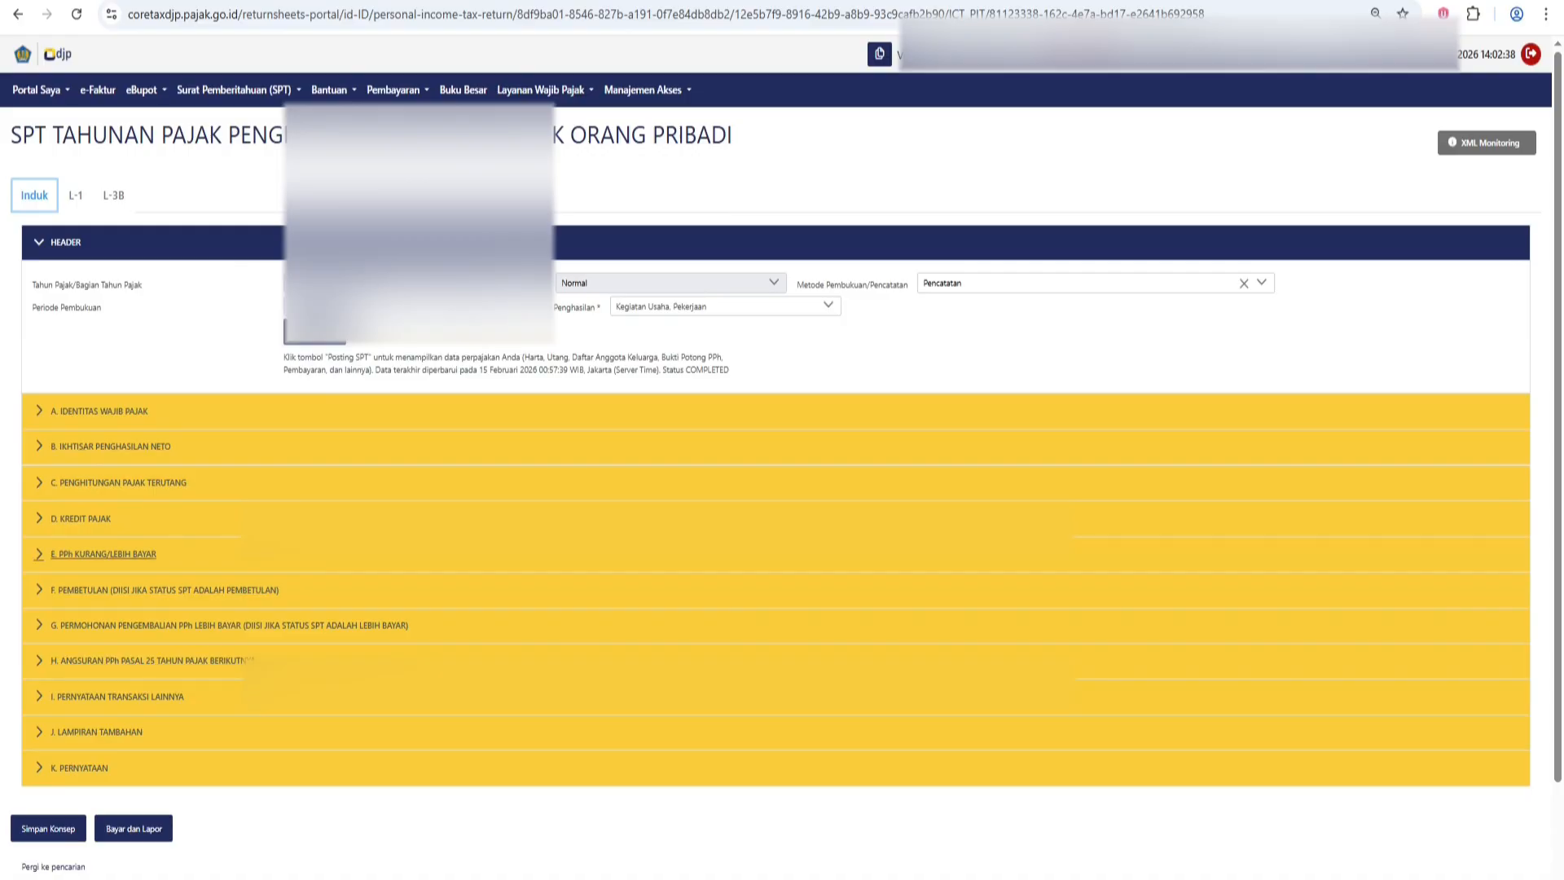
left_click(104, 554)
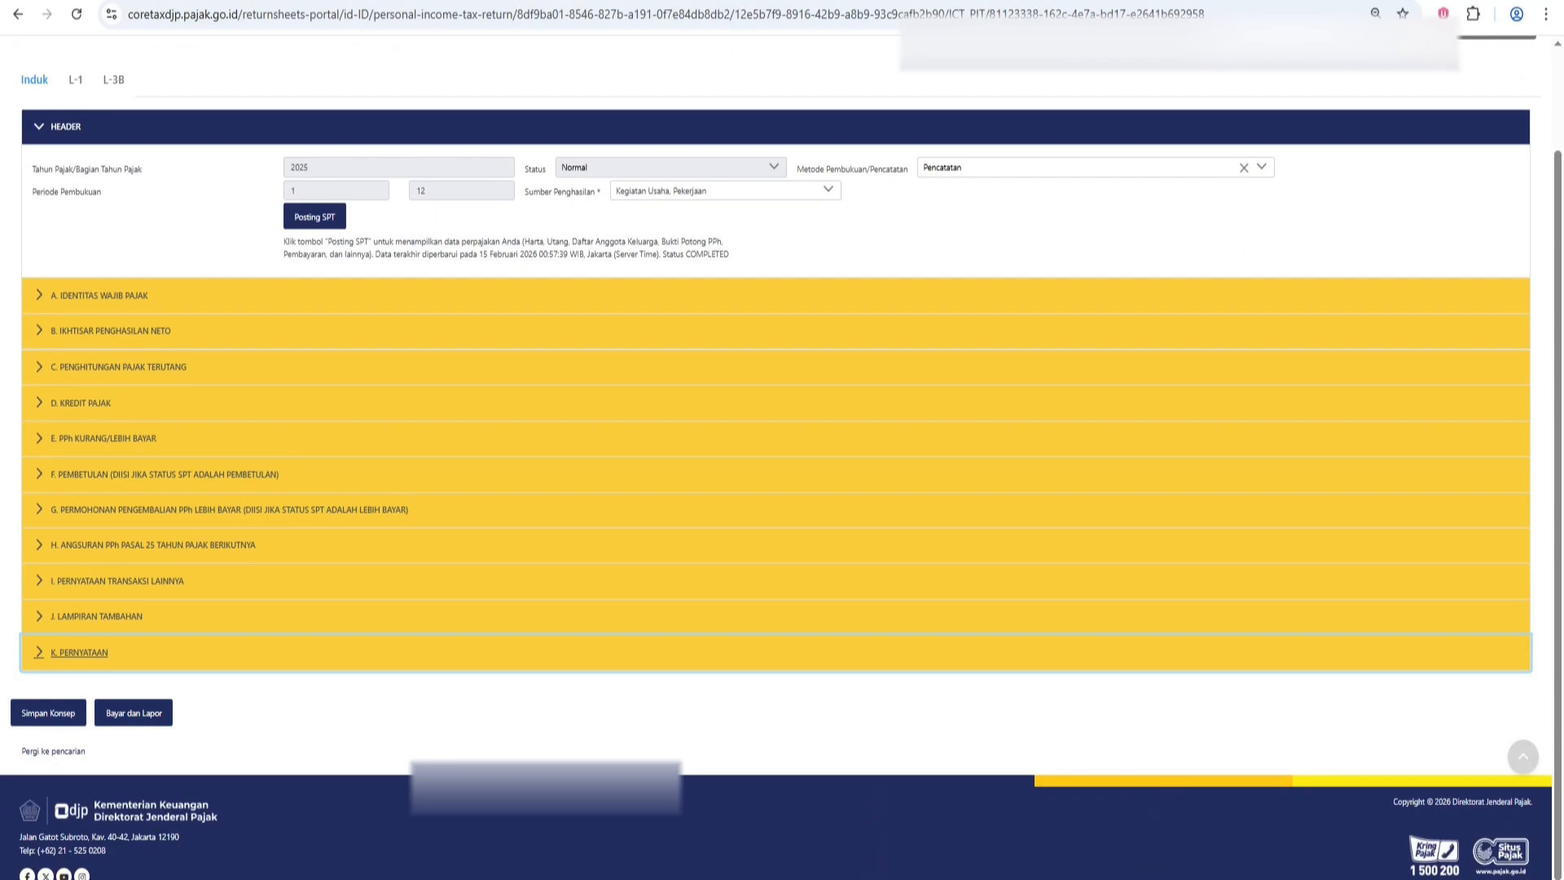
left_click(79, 652)
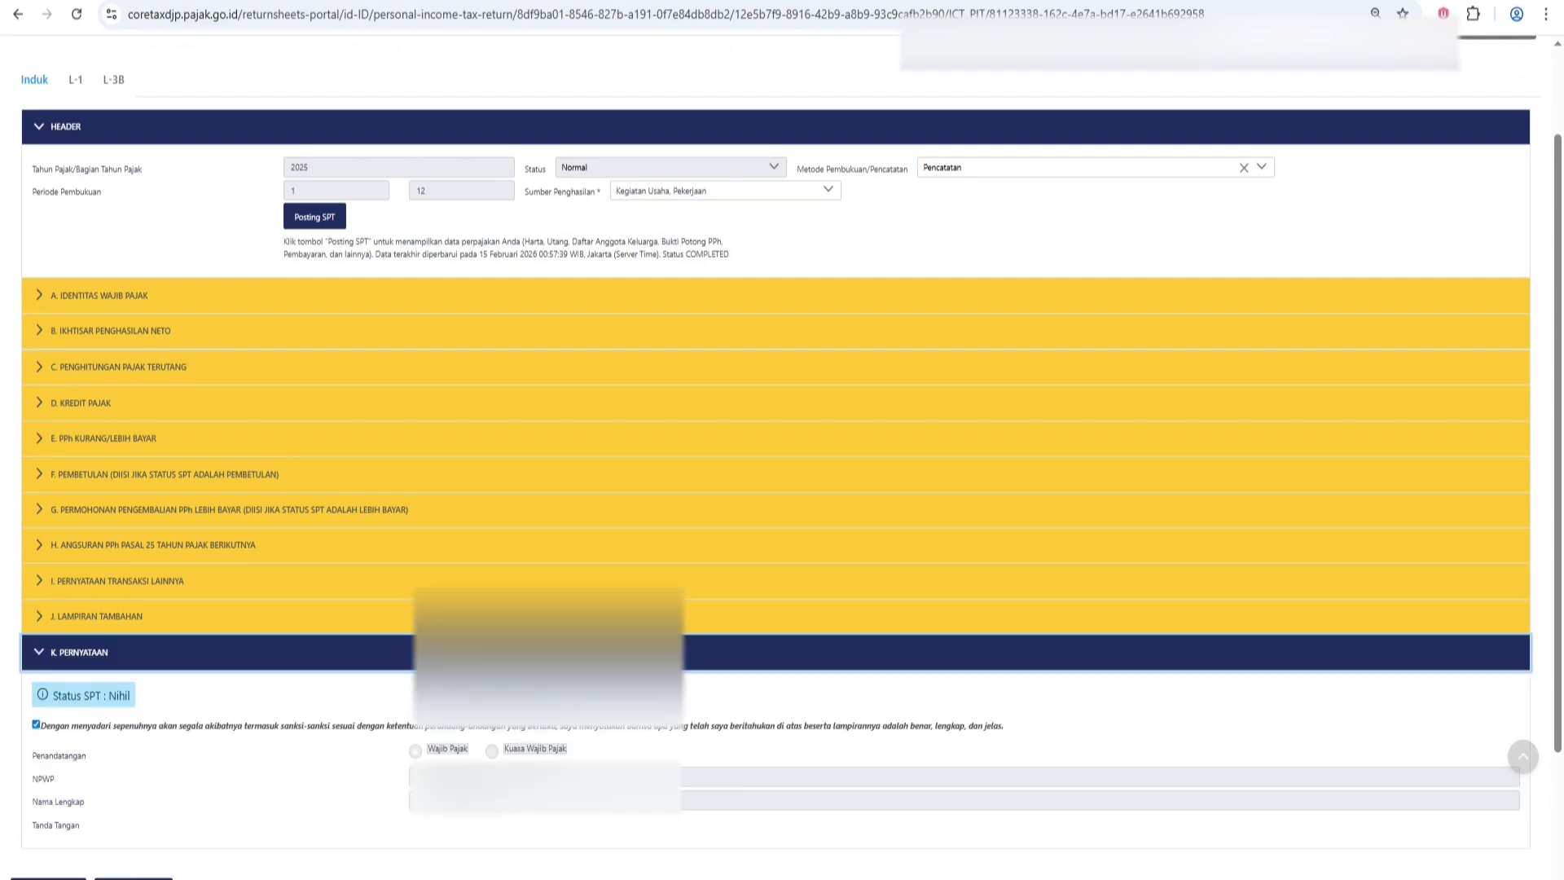
scroll(775, 456, "down", 3)
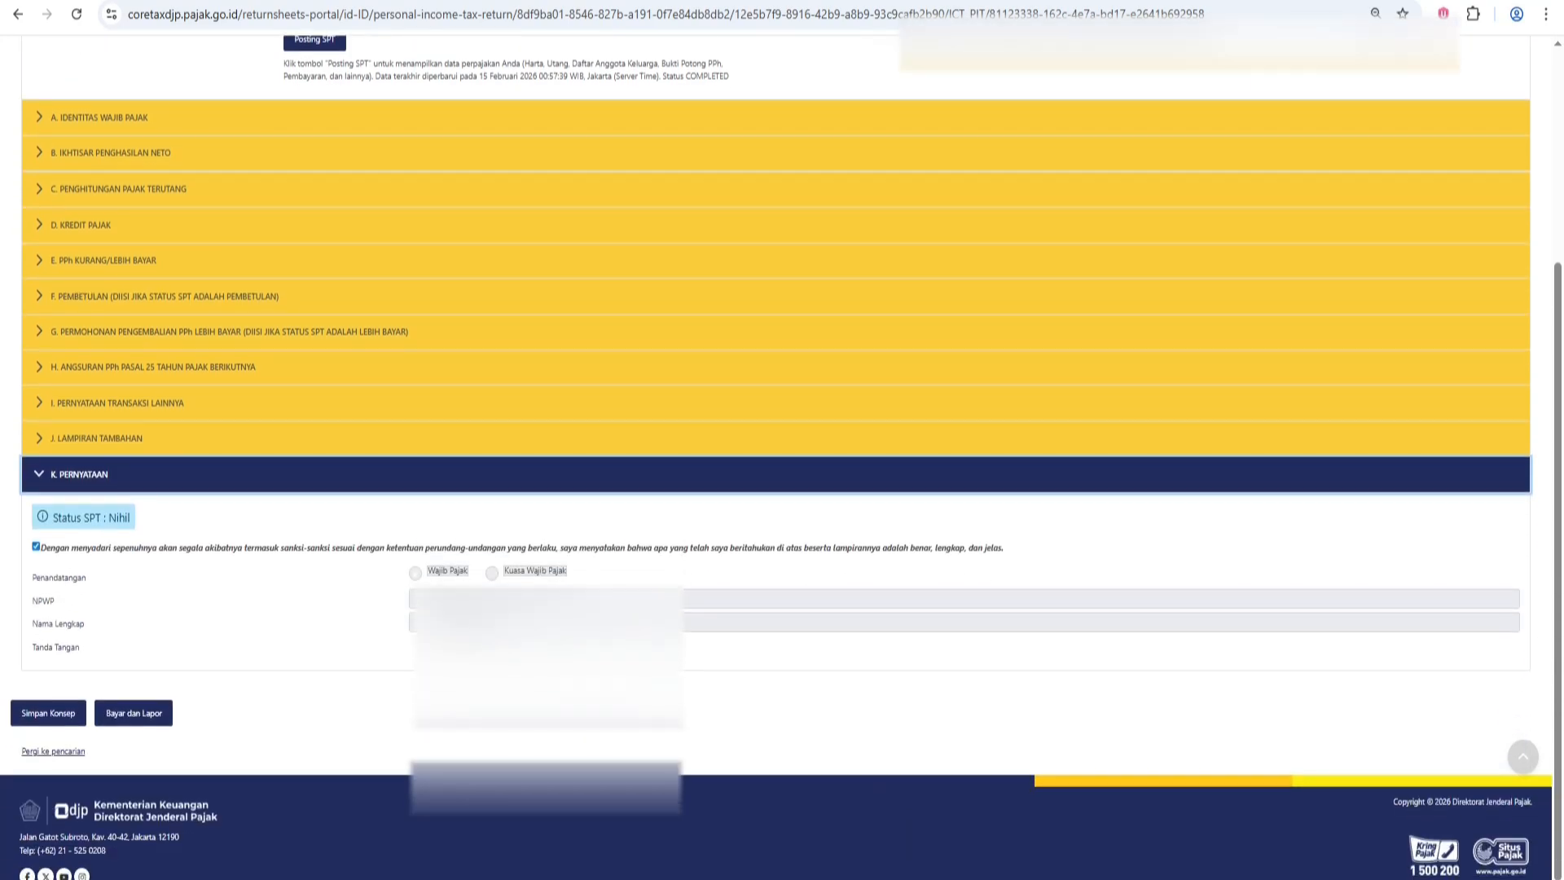
left_click(48, 712)
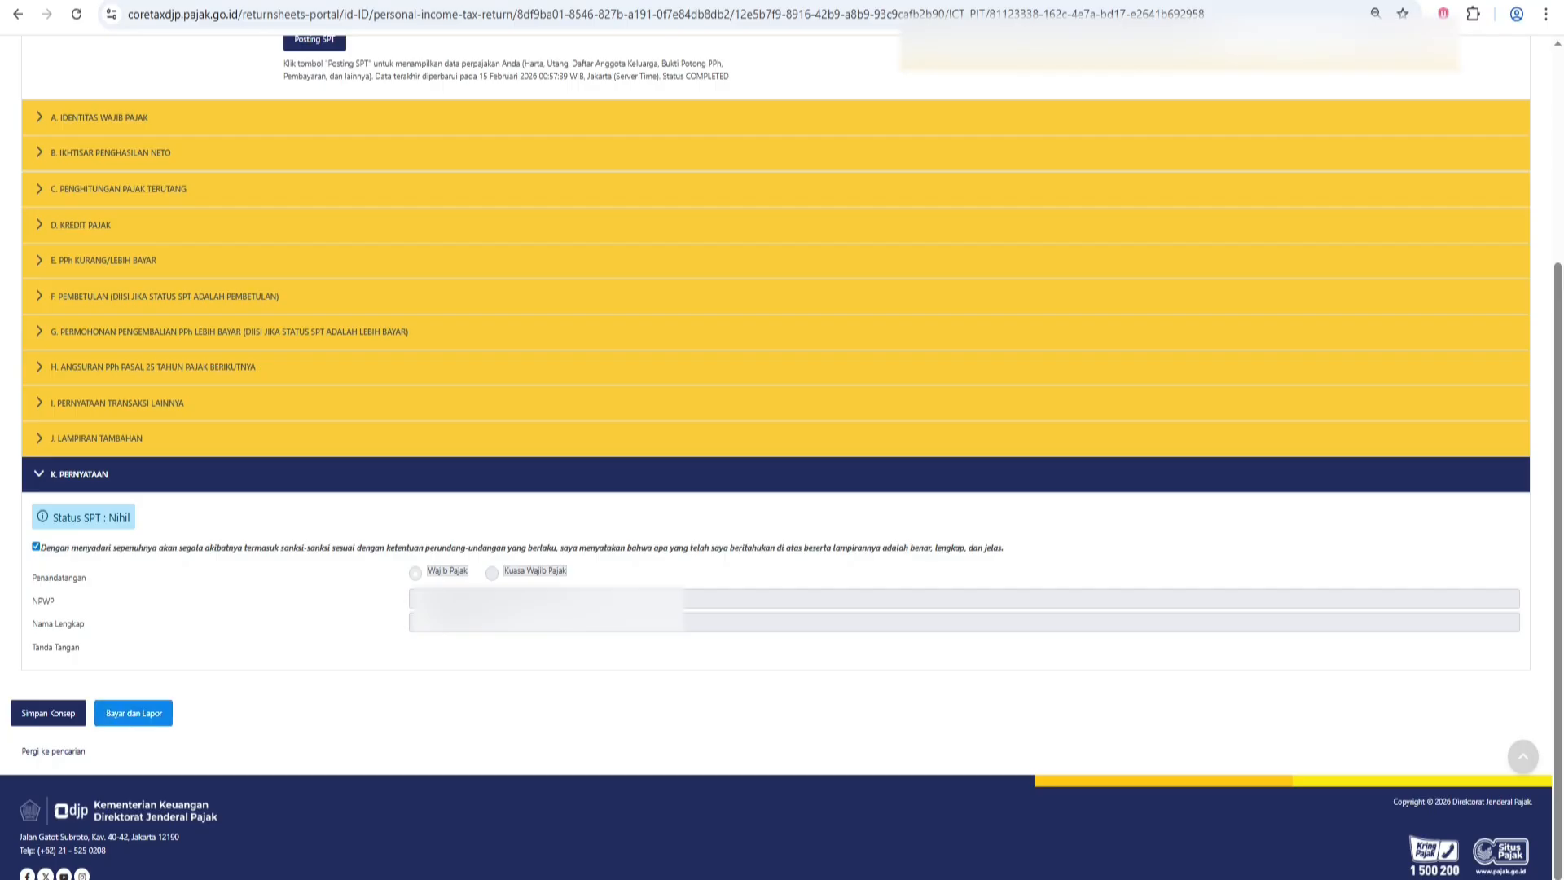
- Start paying and filing the return to examine the Tanda Tangan Dokumen form, and close it without signing
left_click(133, 713)
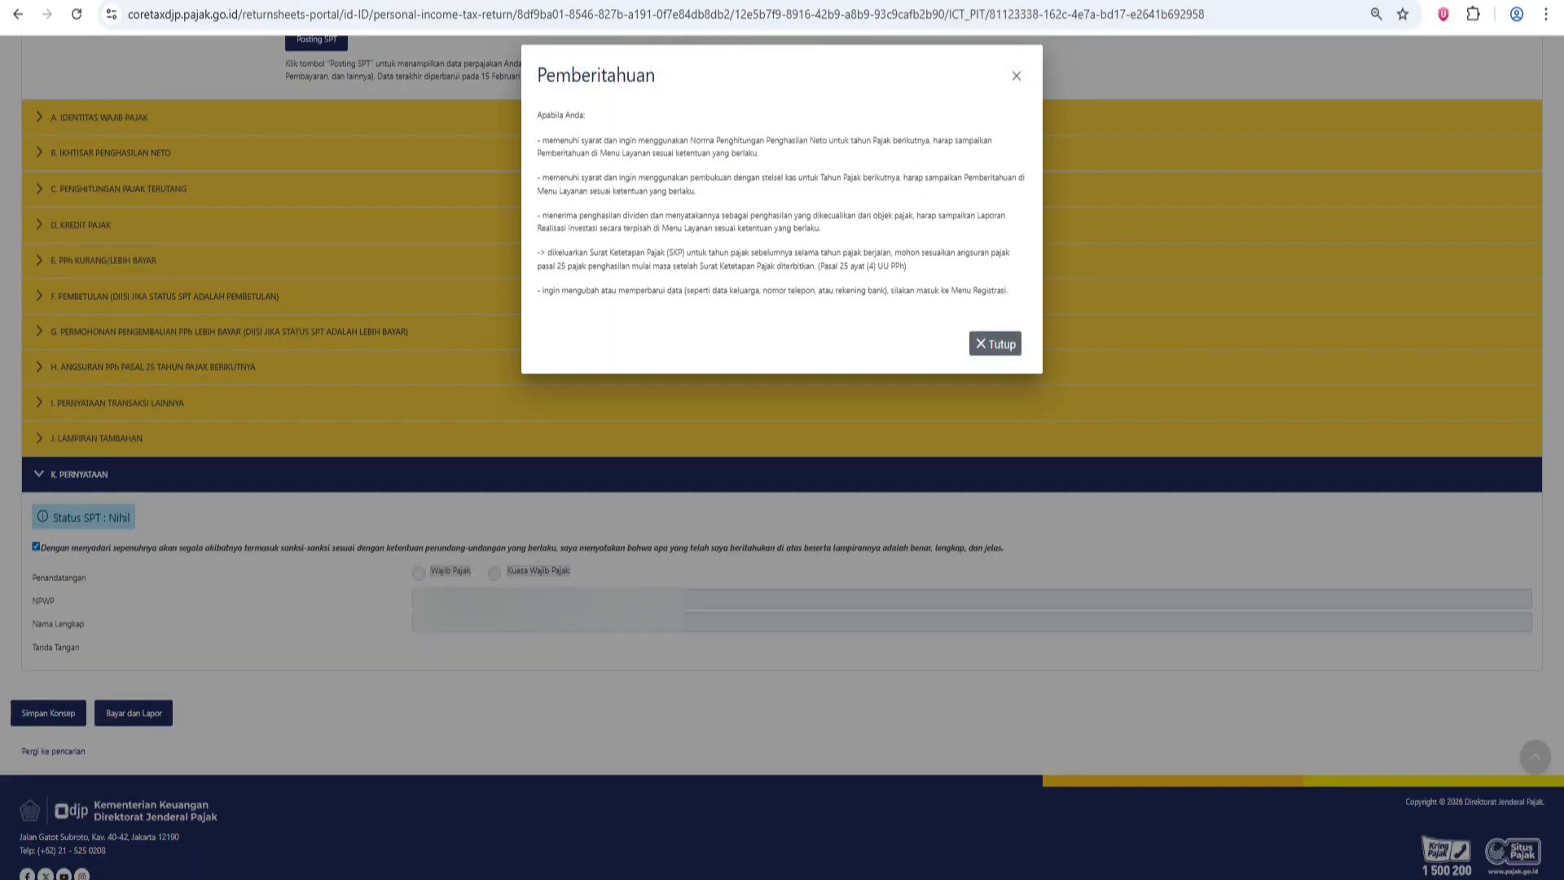
left_click(994, 343)
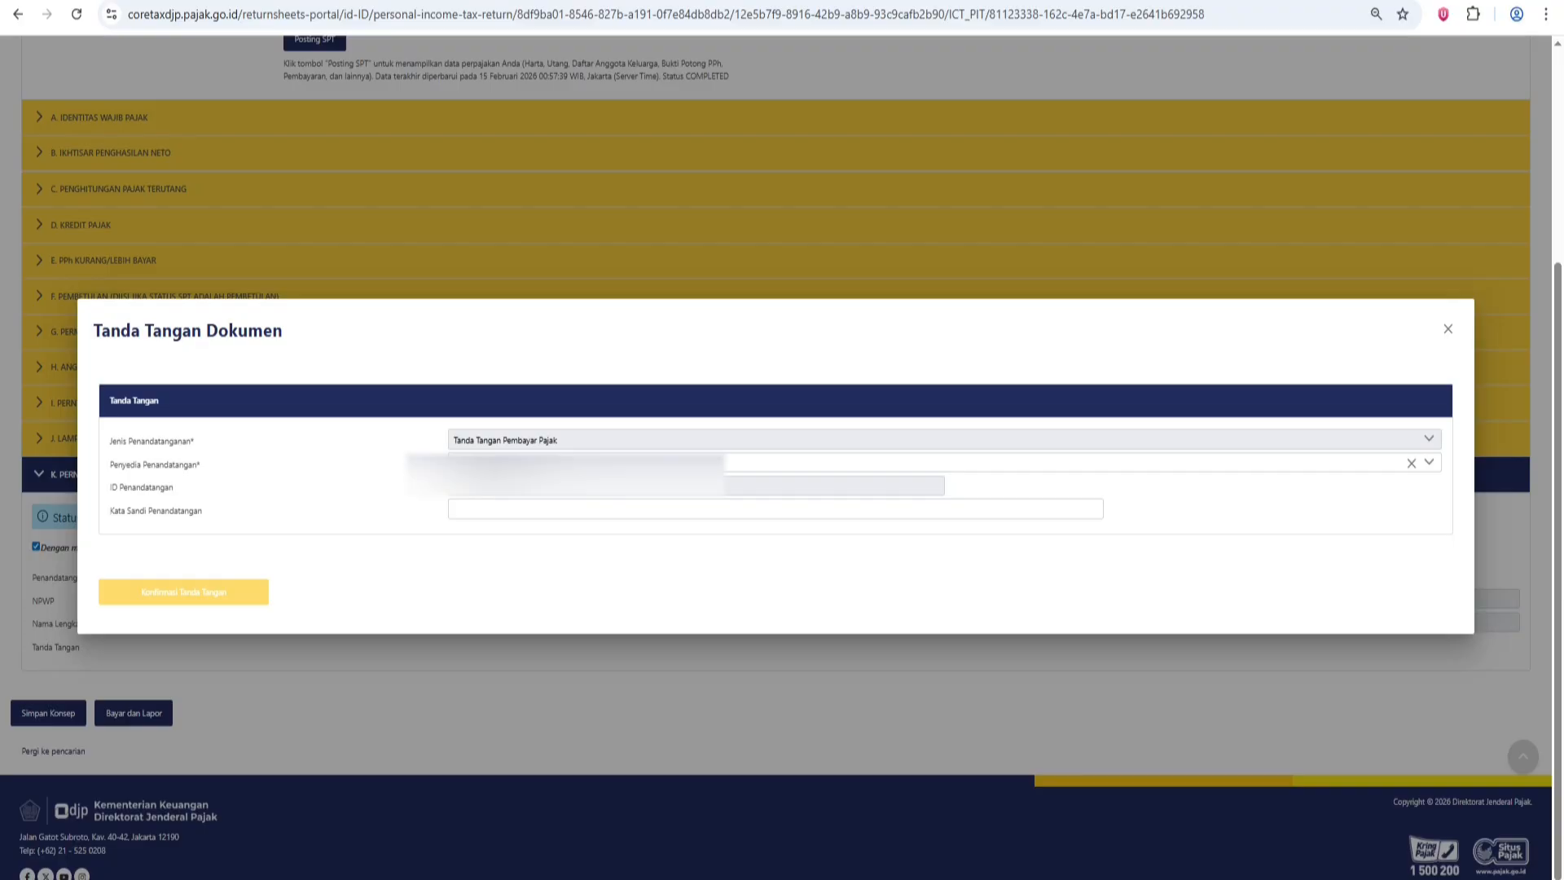
left_click(1448, 328)
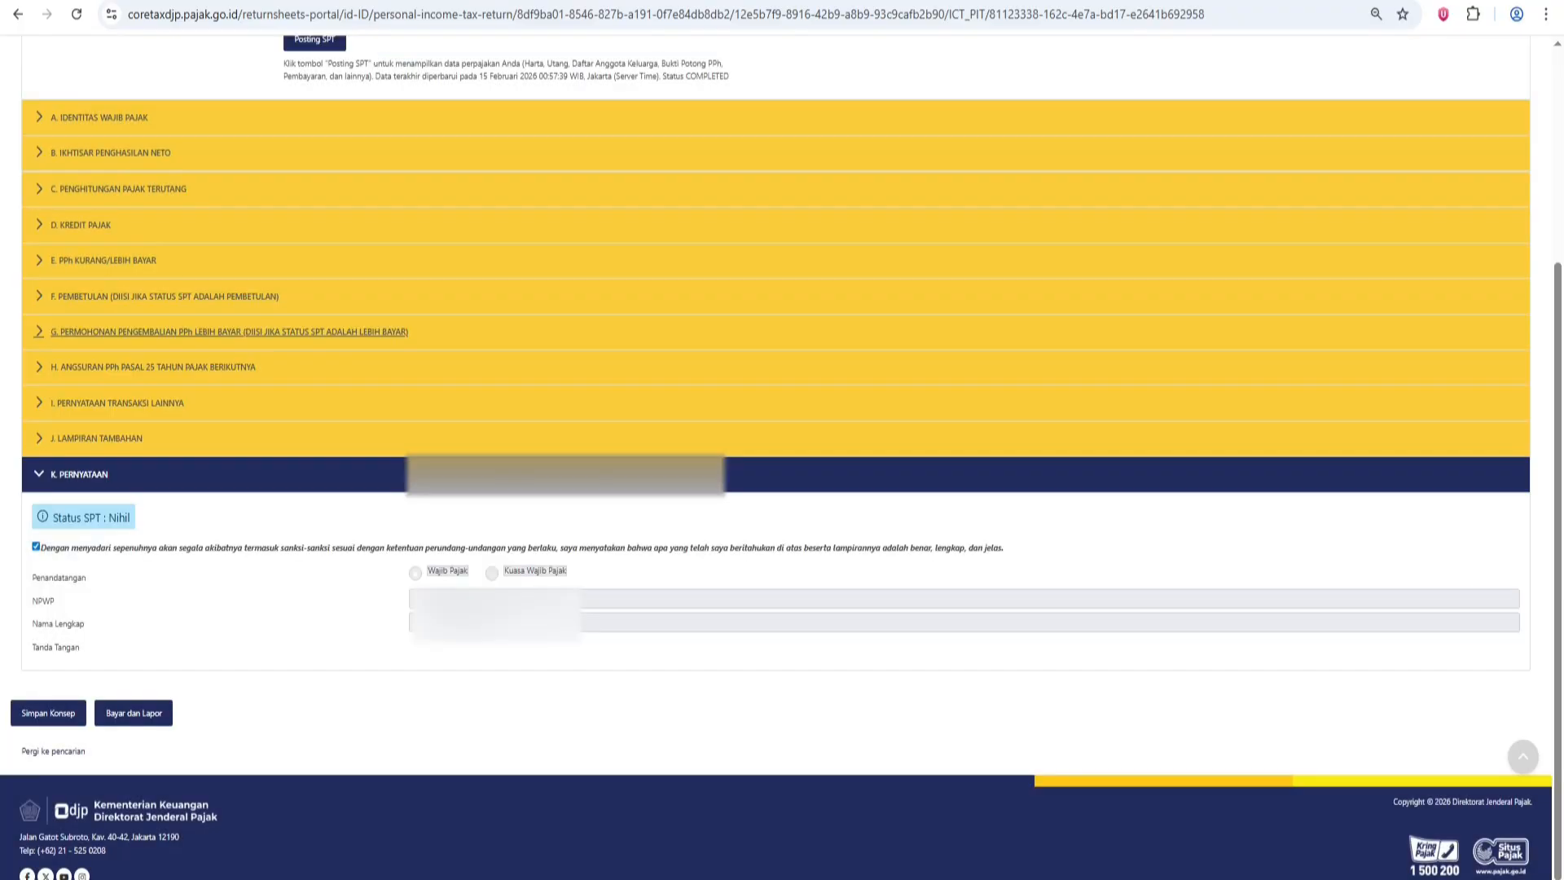